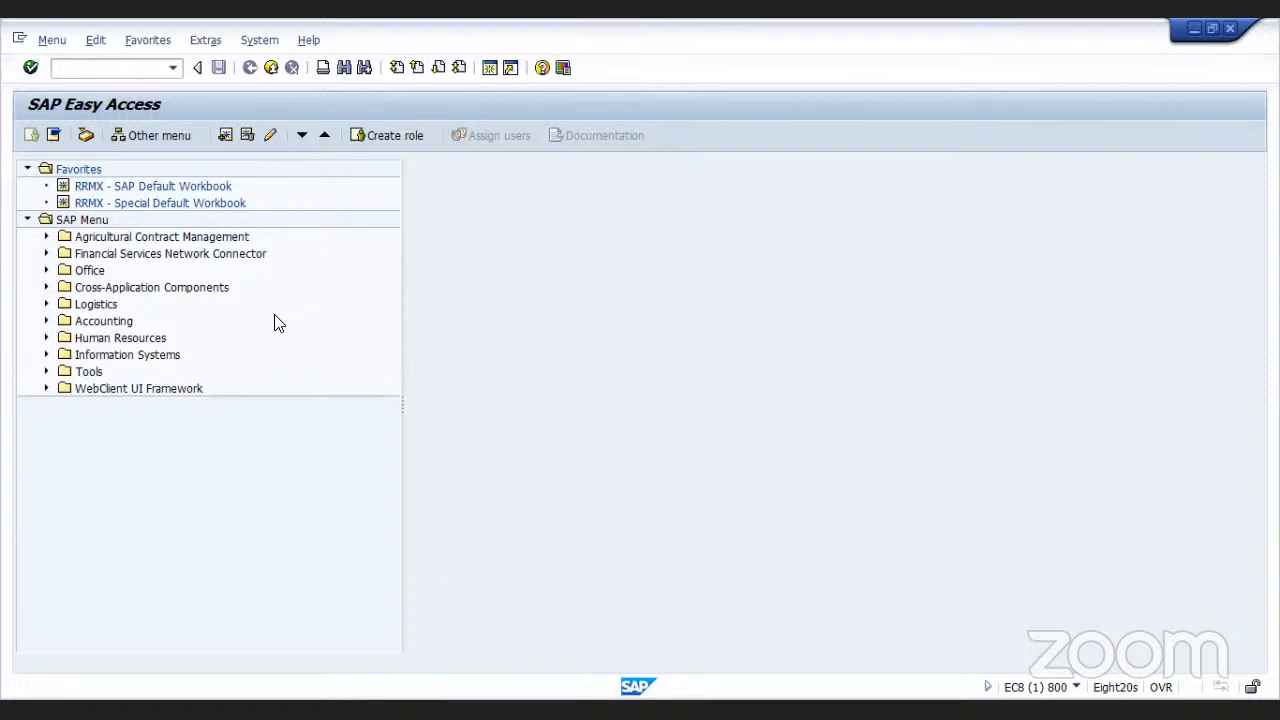
# Open the FB70 - Invoice transaction under Accounting, Financial Accounting, Accounts Receivable, Document Entry
pyautogui.click(46, 321)
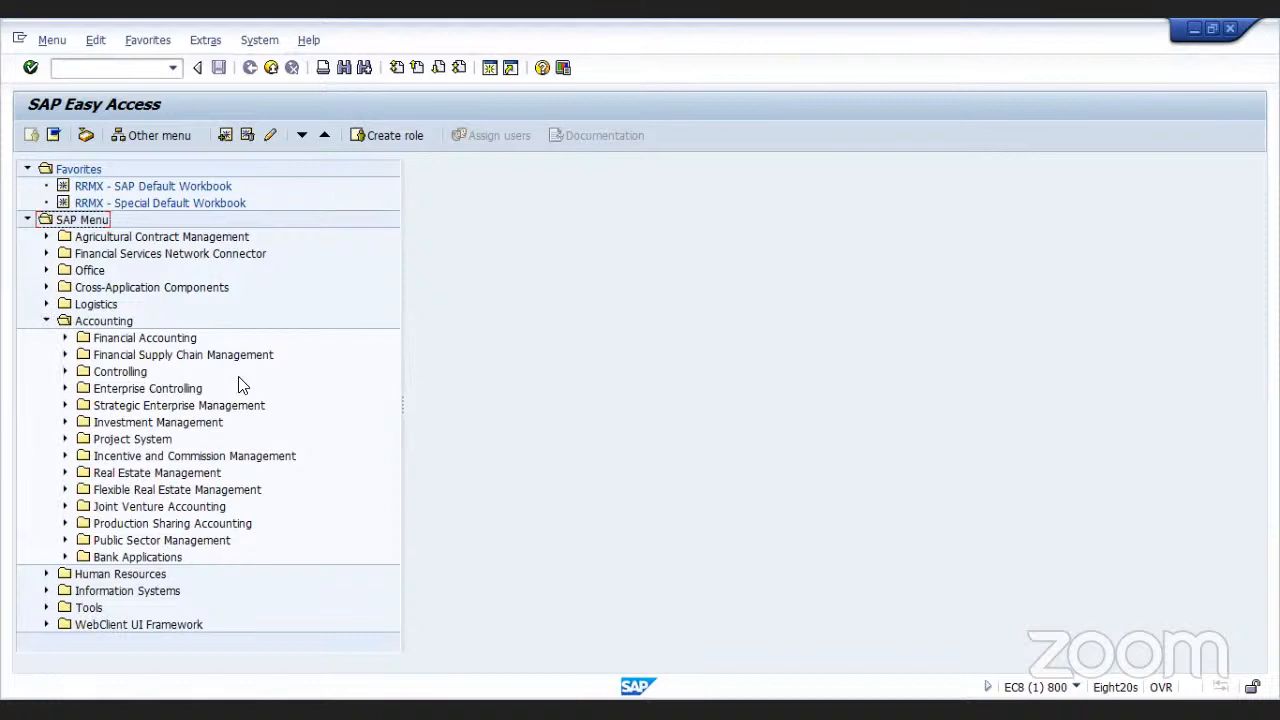
pyautogui.click(66, 338)
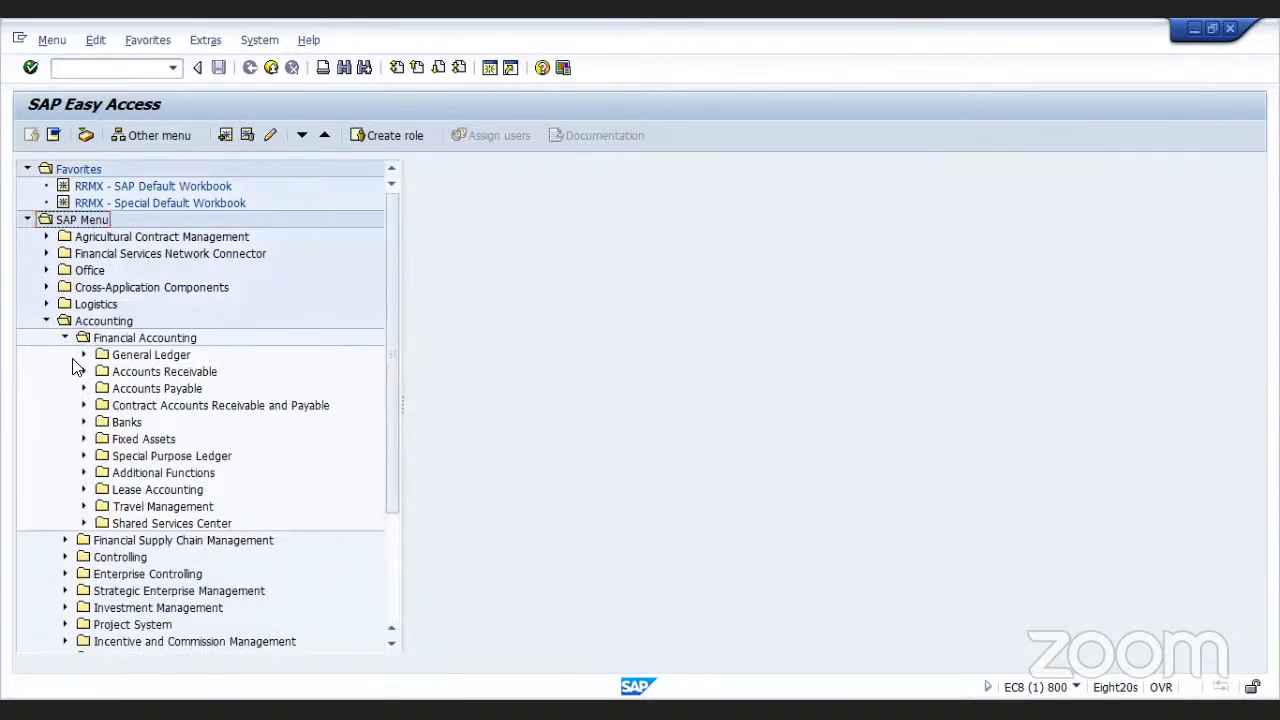
pyautogui.click(84, 372)
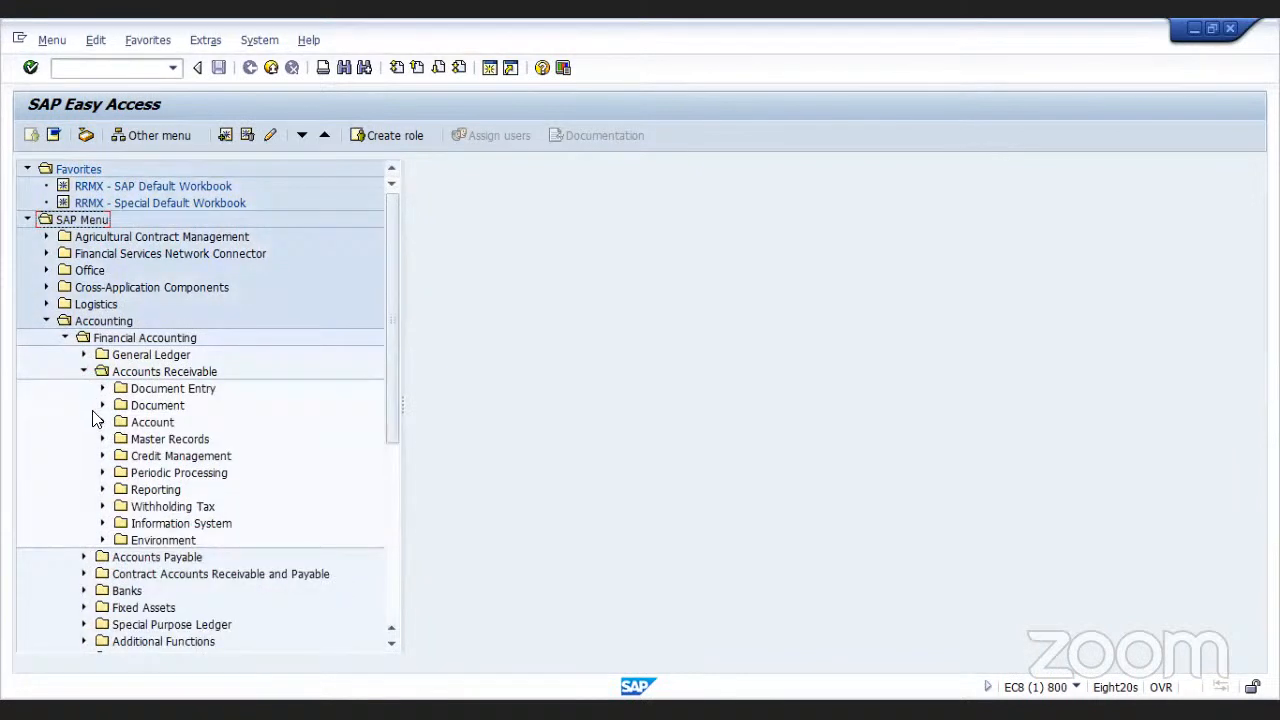
pyautogui.click(103, 389)
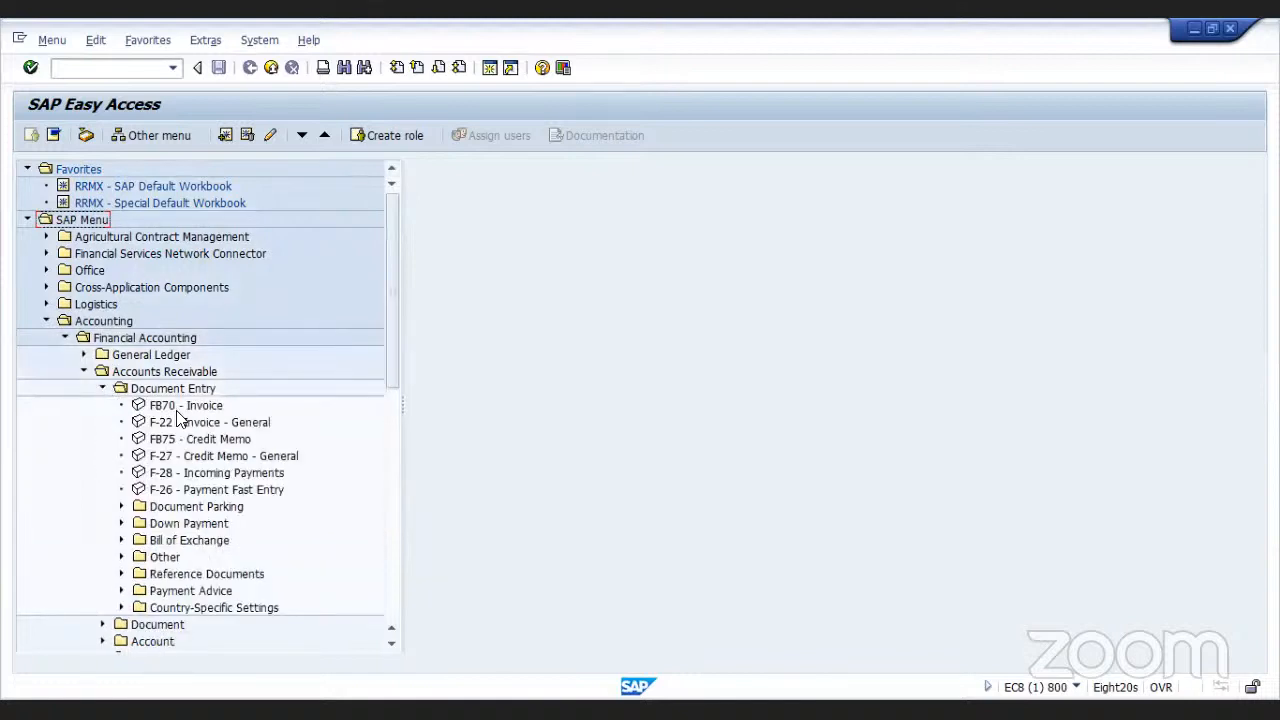
pyautogui.doubleClick(139, 407)
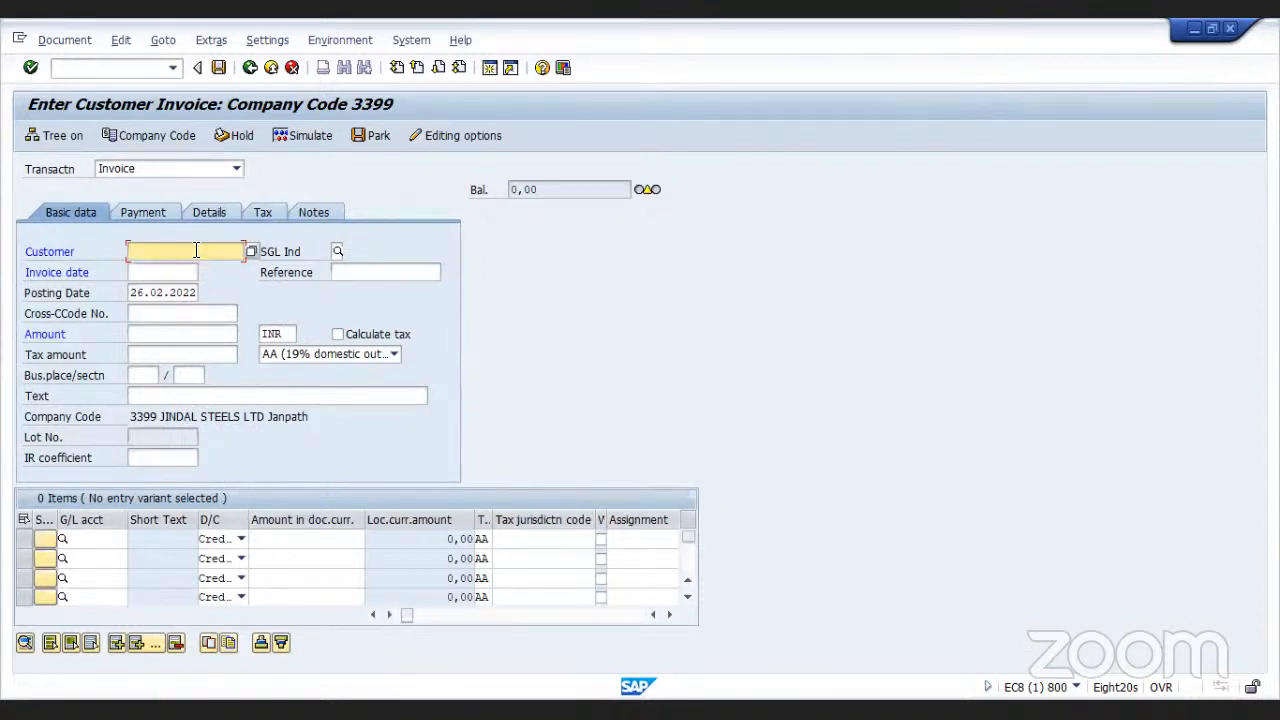
# Look up customers for company code 3399 without a hit limit and pick VEDANT ALUMINIUM & POWER as the customer
pyautogui.click(252, 251)
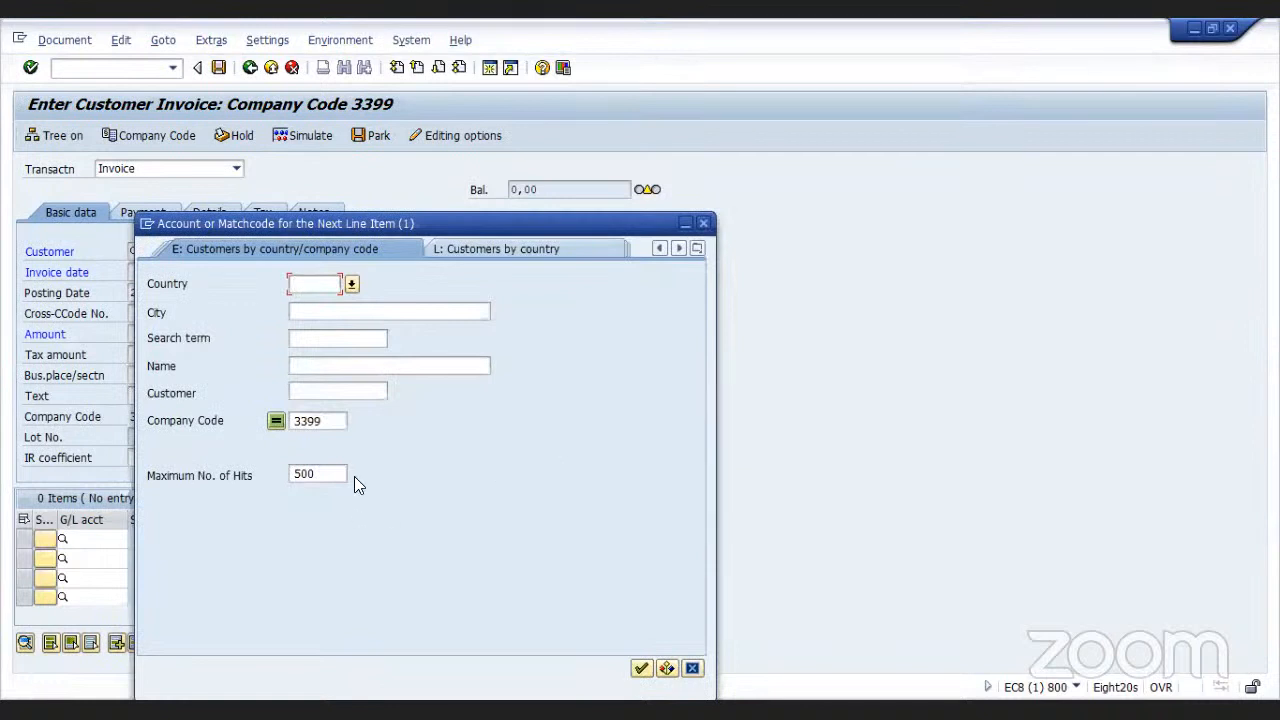
pyautogui.click(336, 472)
pyautogui.press('BackSpace')
pyautogui.press('BackSpace')
pyautogui.press('BackSpace')
pyautogui.press('Return')
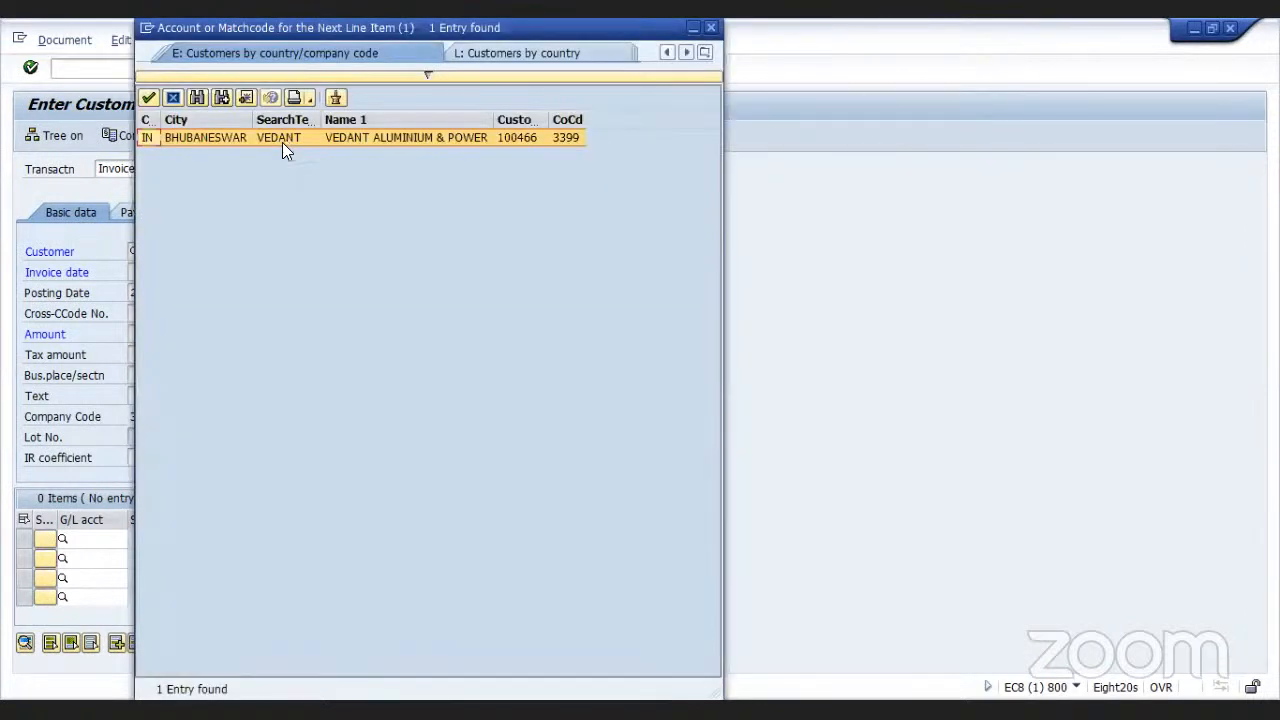
pyautogui.click(283, 141)
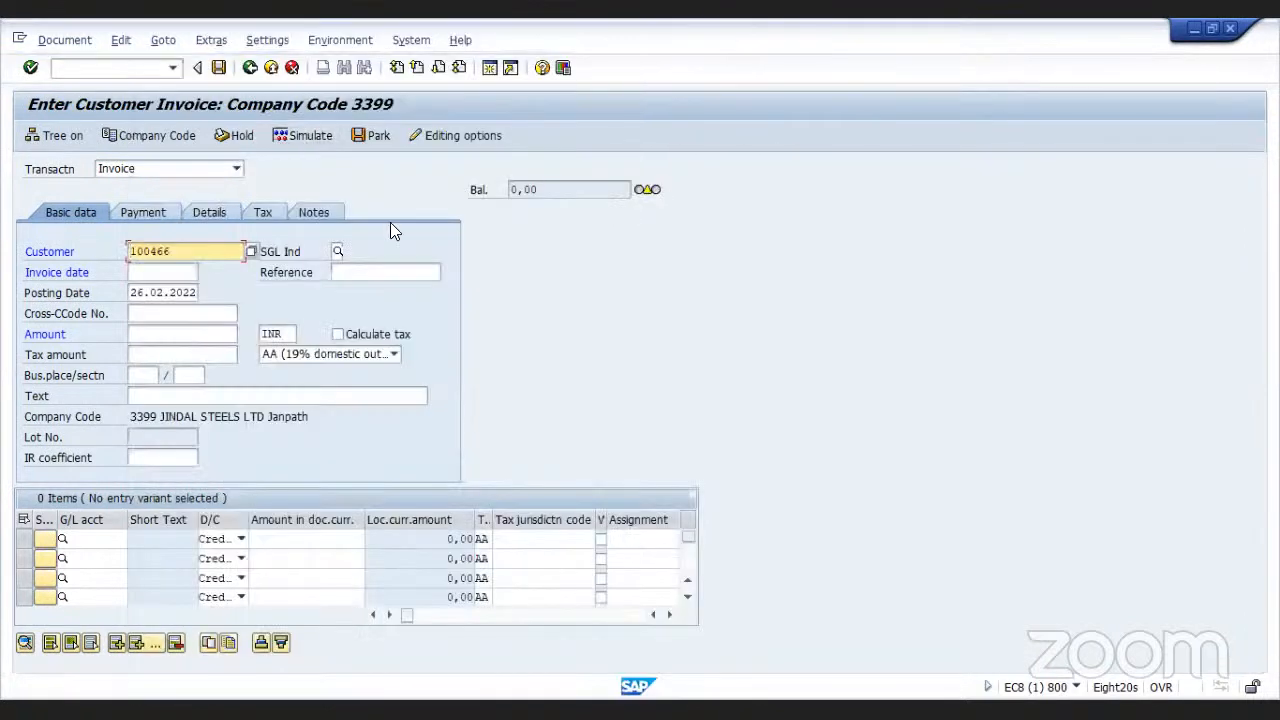
# Set the invoice date to 26.02.2022 and the invoice amount to 90000
pyautogui.click(189, 272)
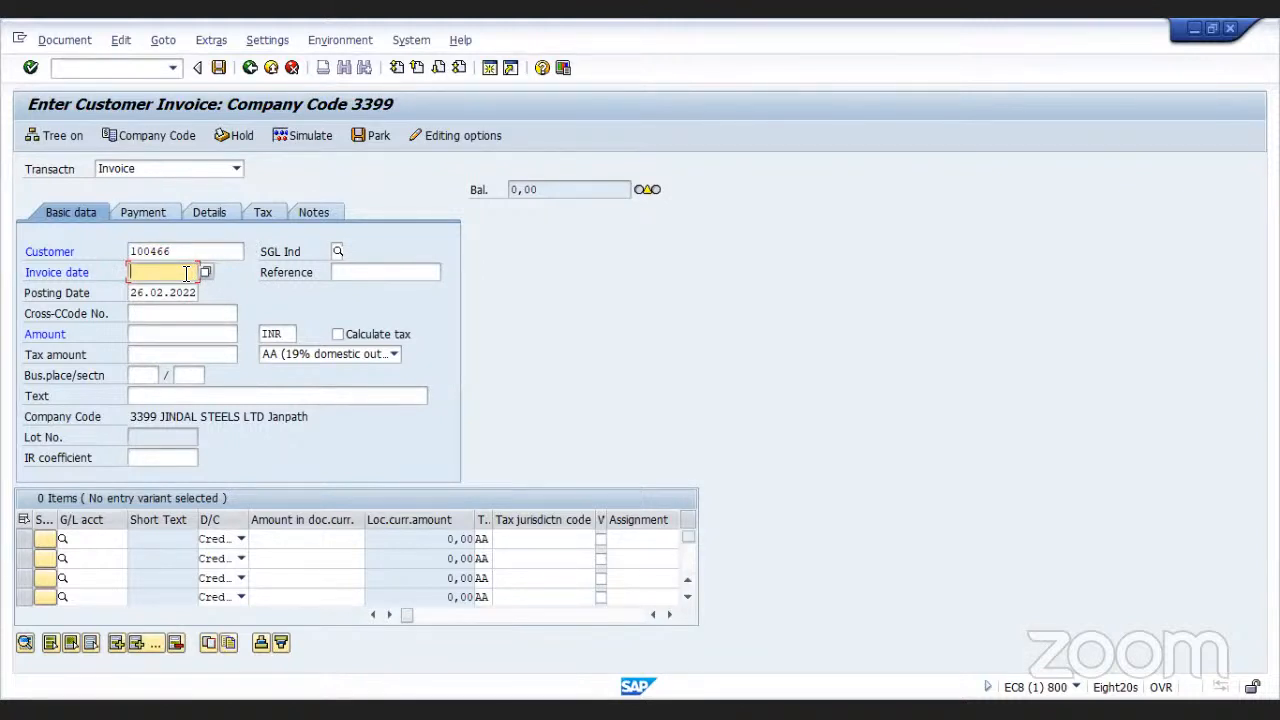
pyautogui.click(186, 272)
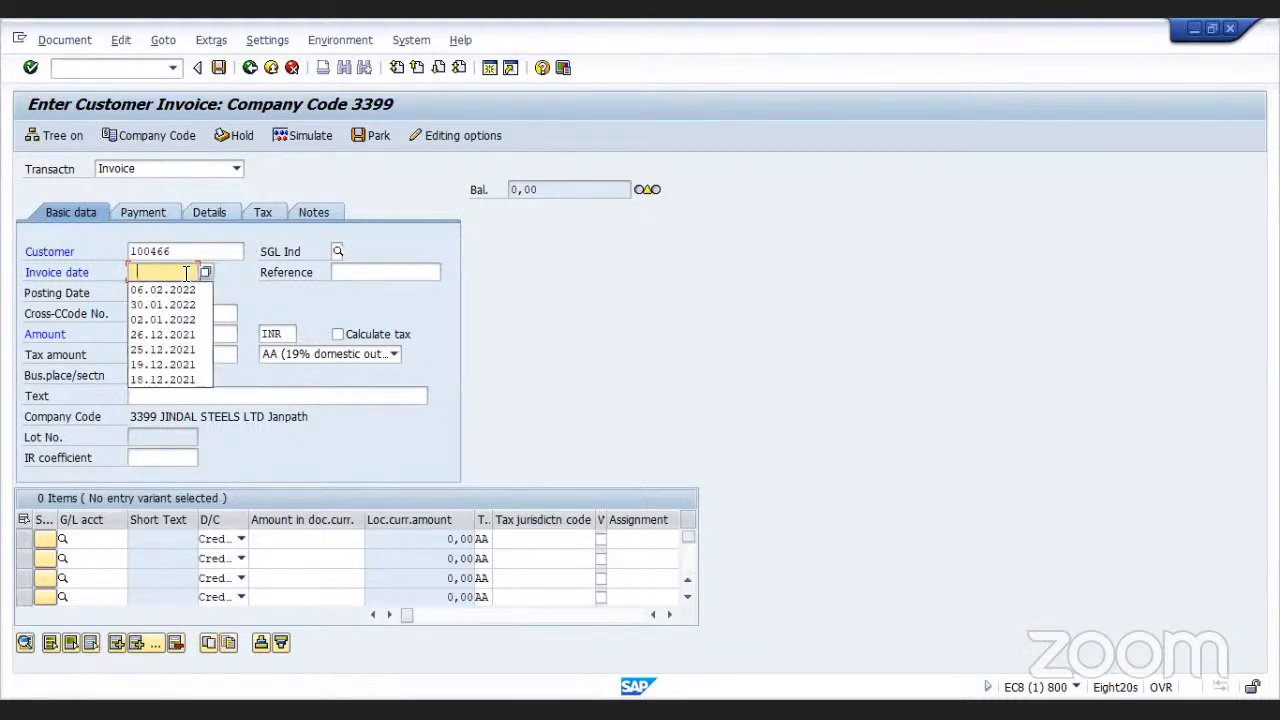
pyautogui.write('26')
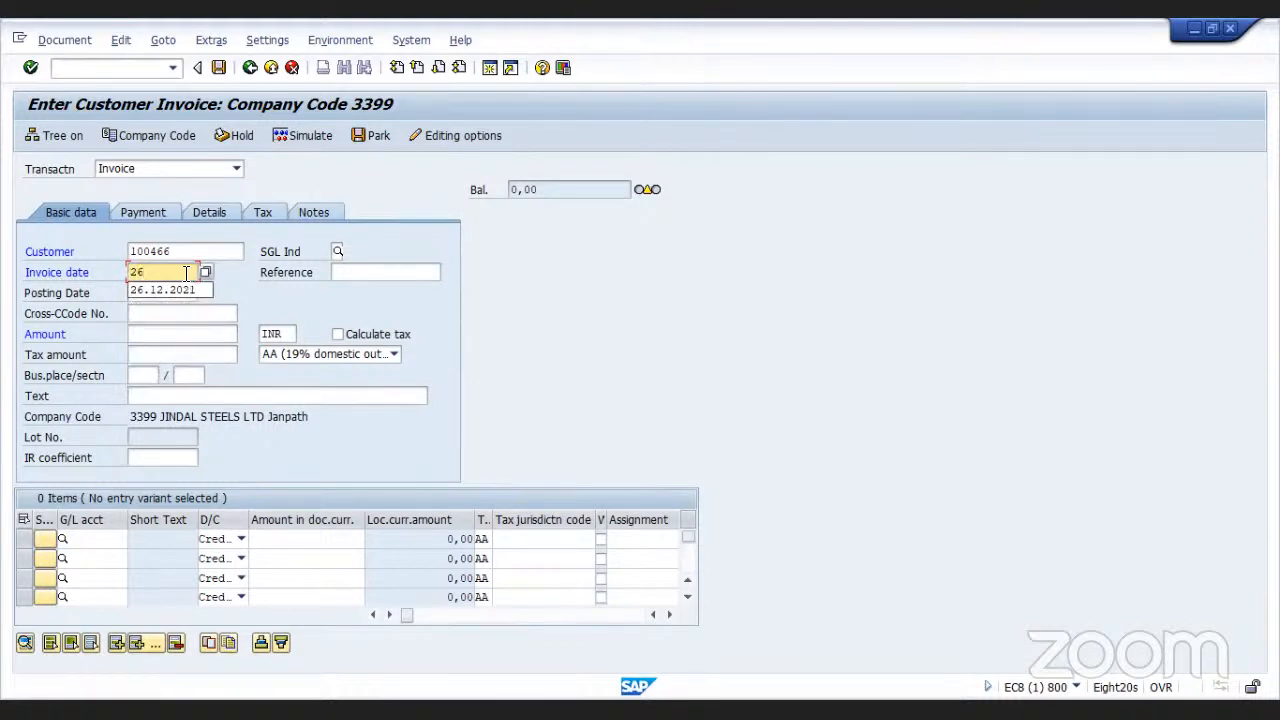
pyautogui.write('.02.2022')
pyautogui.click(182, 331)
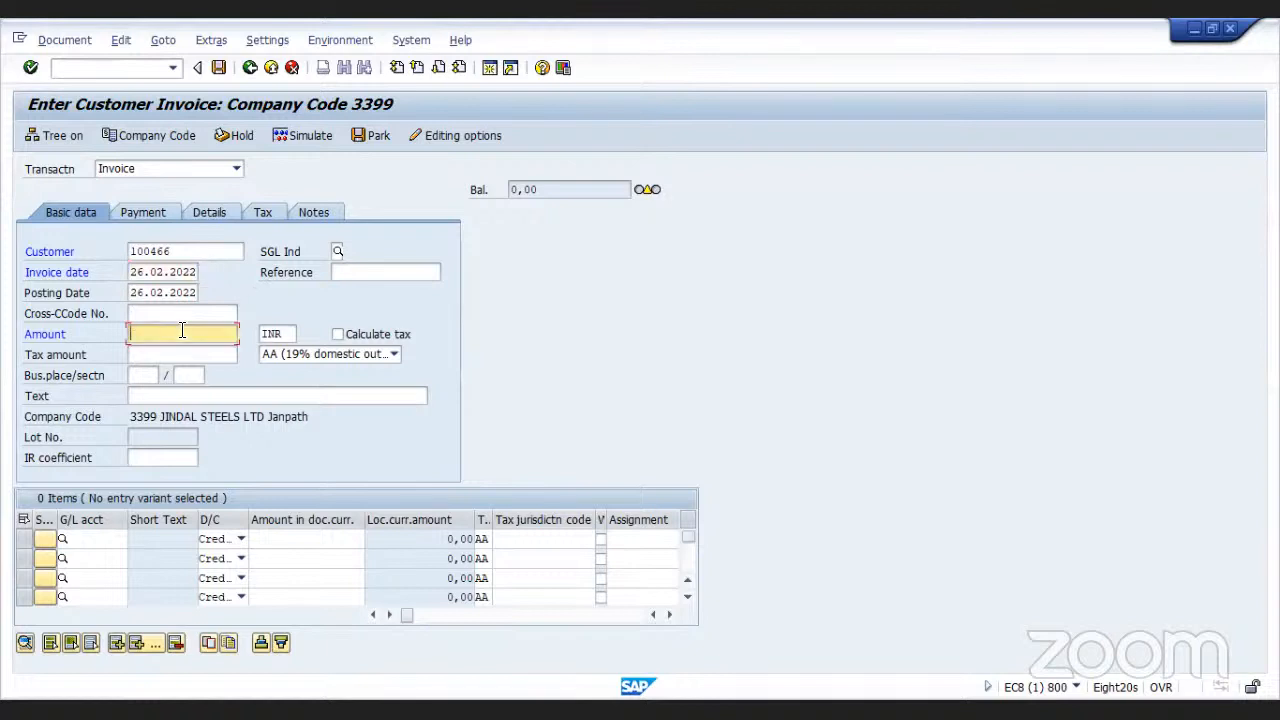
pyautogui.write('90000')
# Enter the header text "Invoice against SO"
pyautogui.click(203, 395)
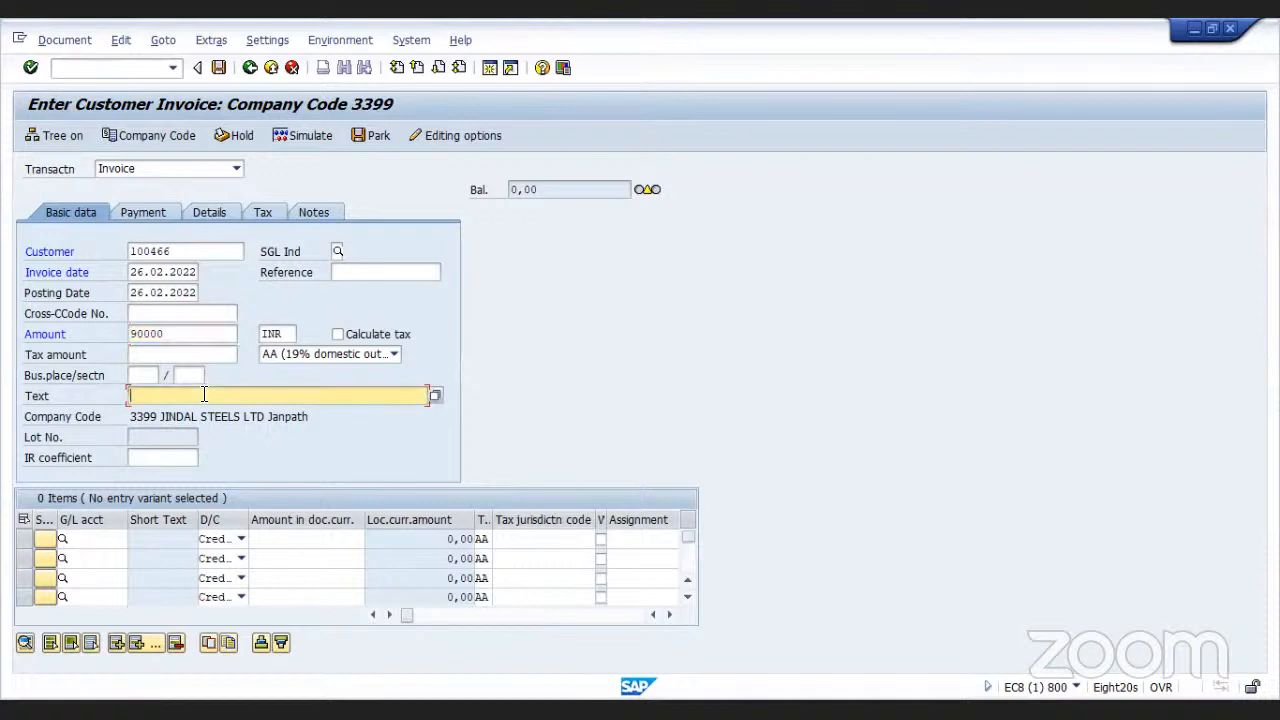
pyautogui.write('Invoiv')
pyautogui.press('BackSpace')
pyautogui.press('BackSpace')
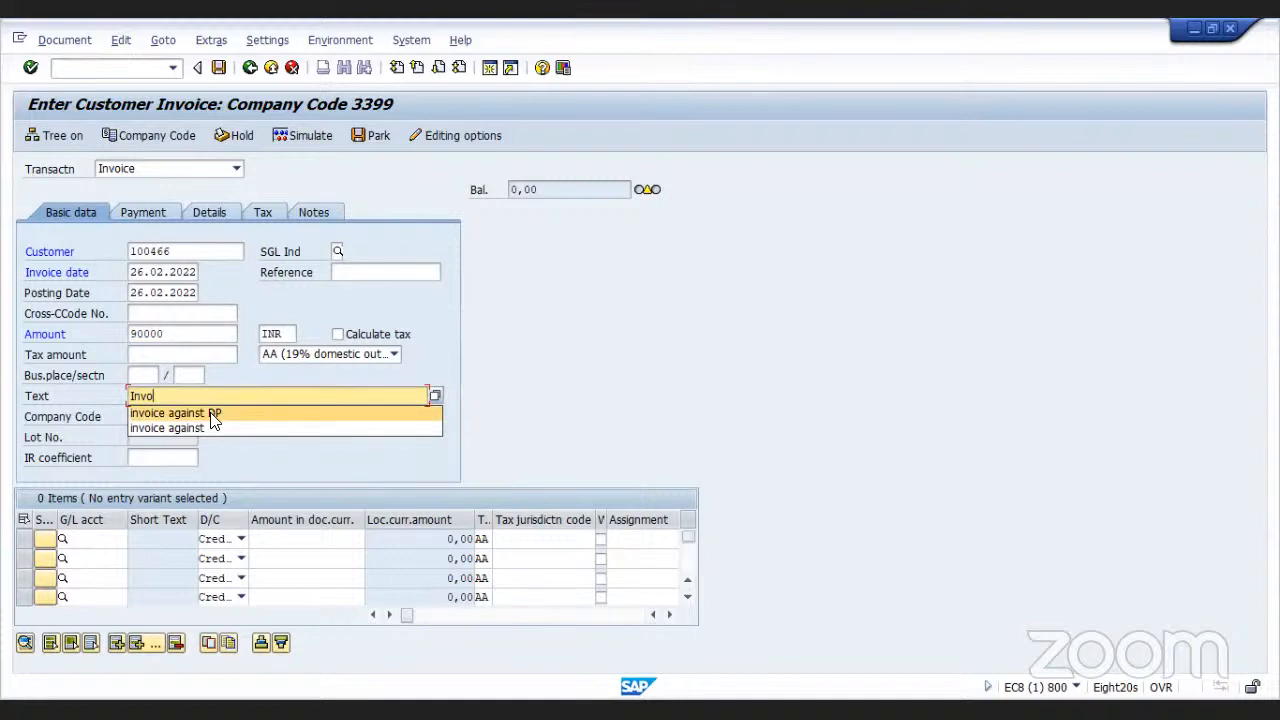
pyautogui.write('ic')
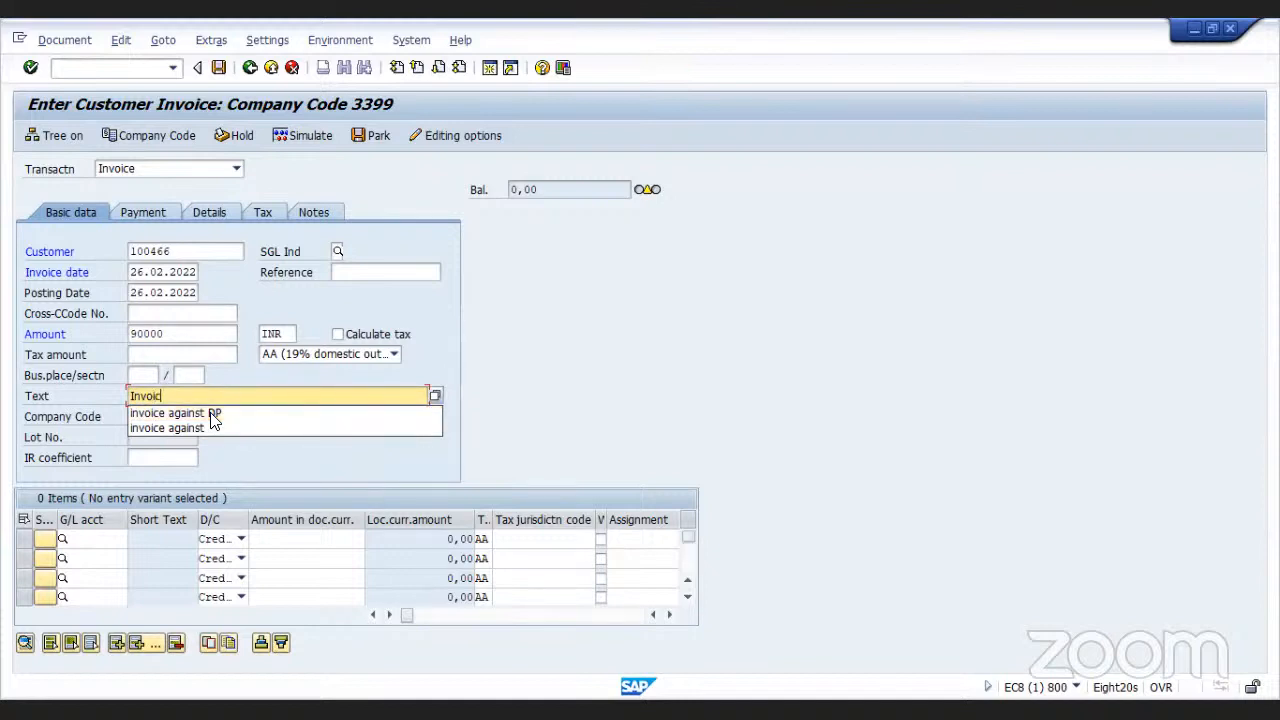
pyautogui.write('e against S')
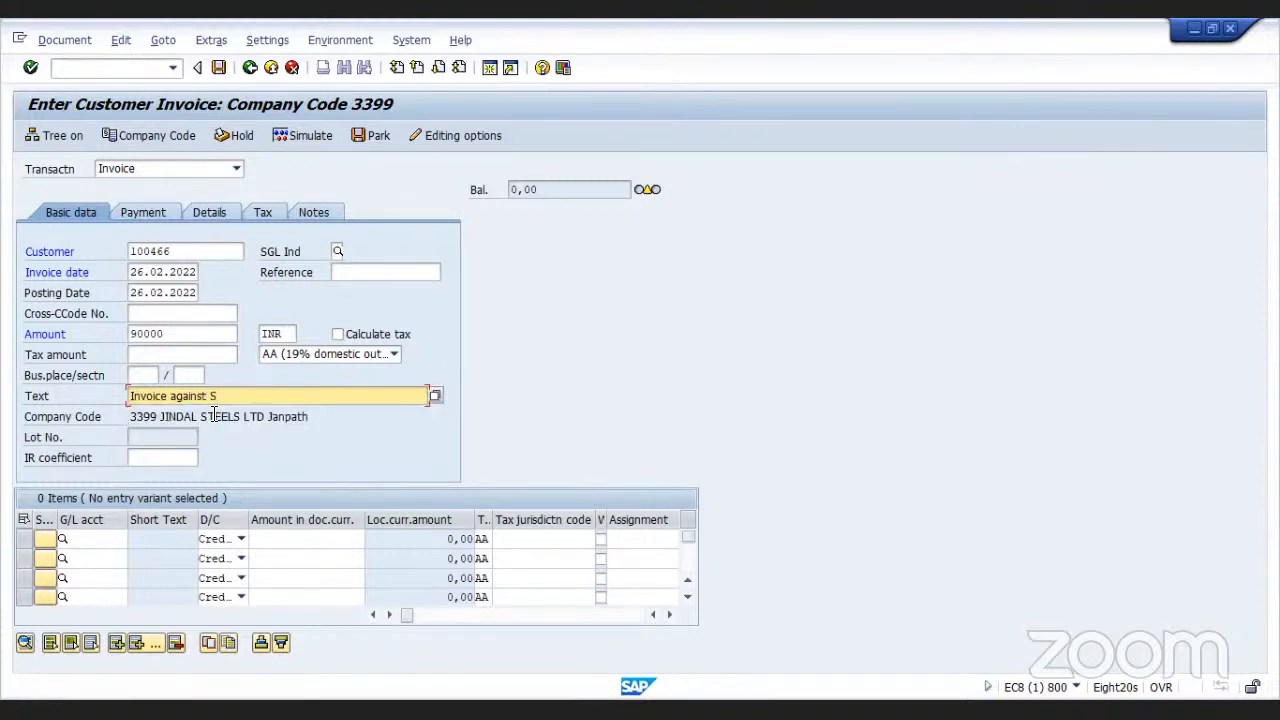
pyautogui.write('O')
# Search the G/L accounts for company code 3399 and choose 300000 Sales -Steel for the first line item
pyautogui.click(73, 538)
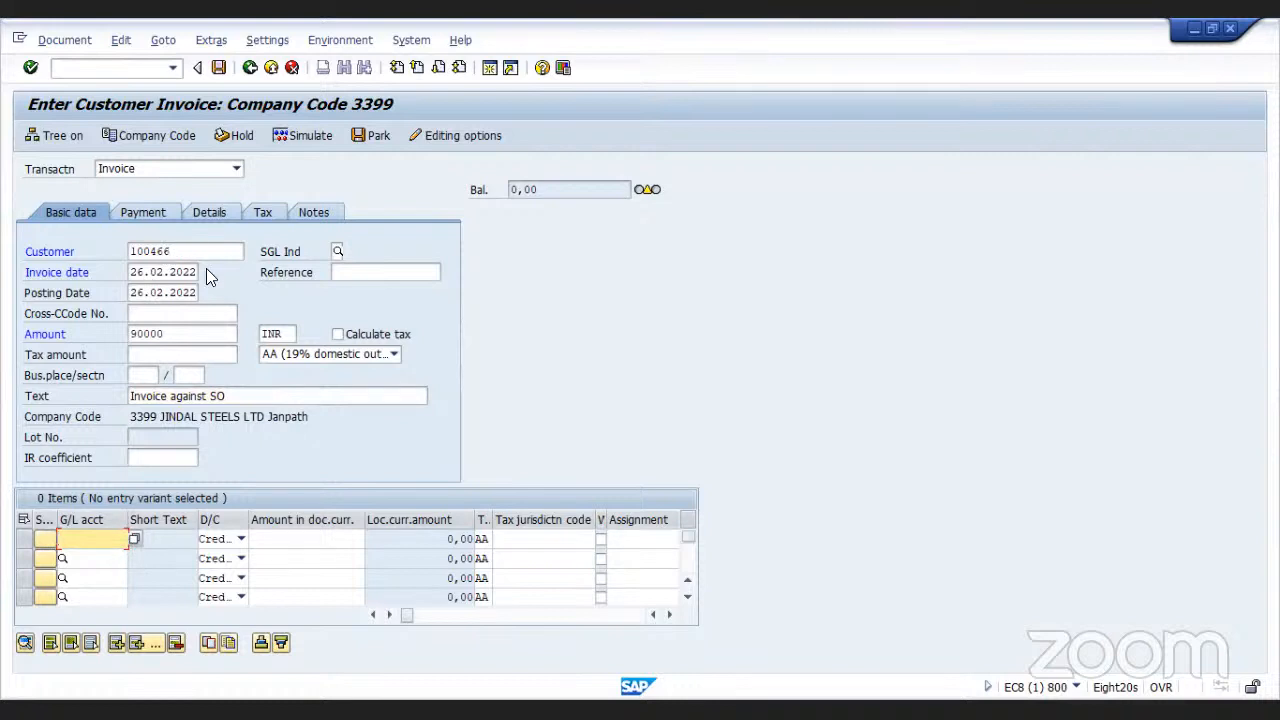
pyautogui.click(134, 540)
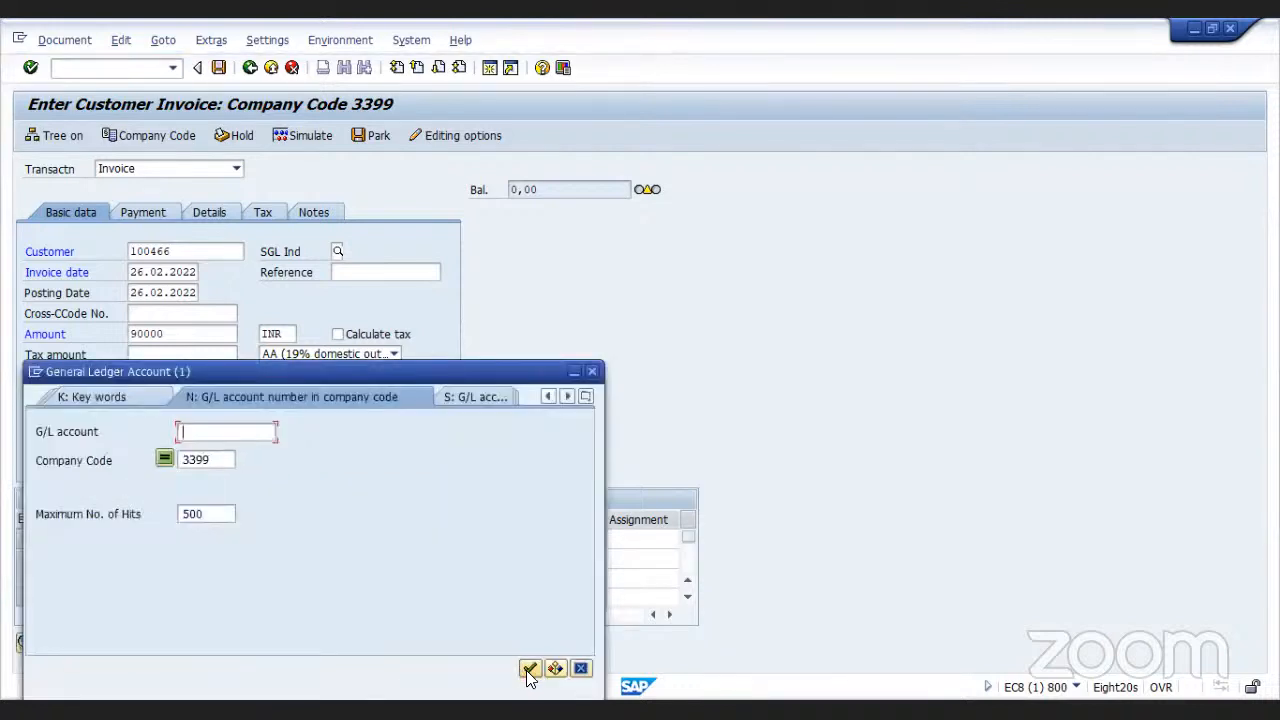
pyautogui.click(528, 668)
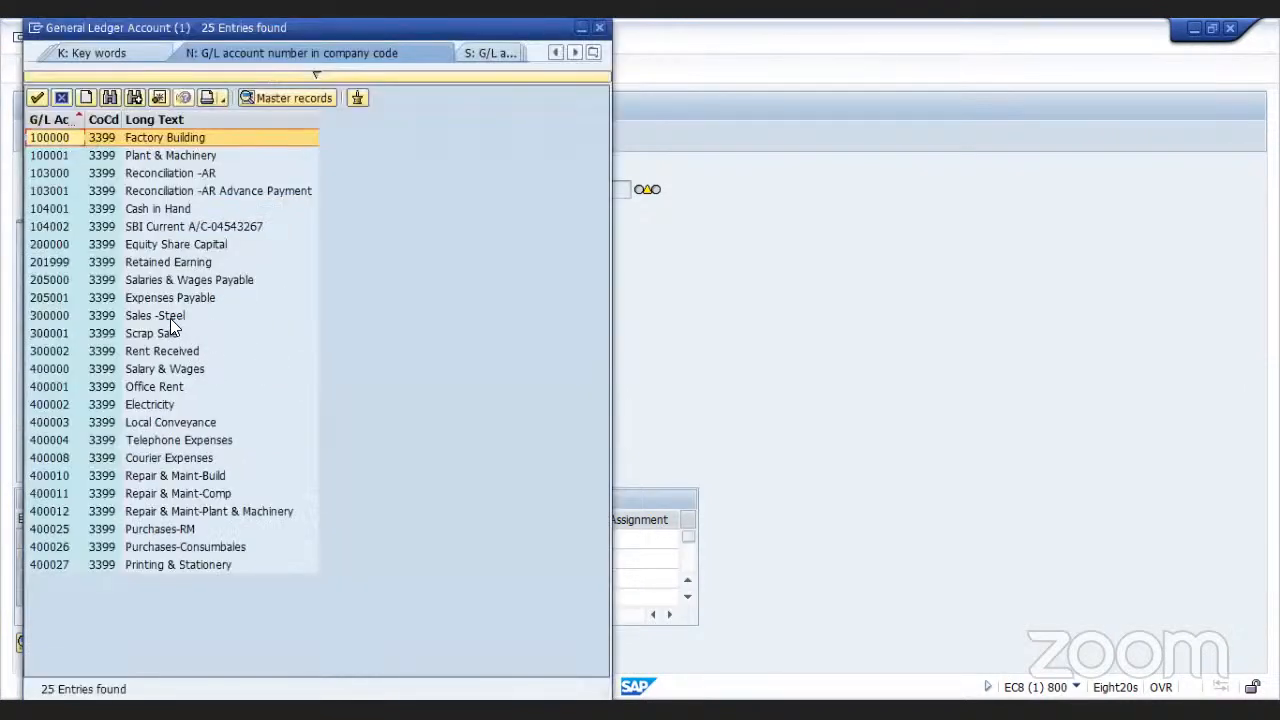
pyautogui.doubleClick(170, 318)
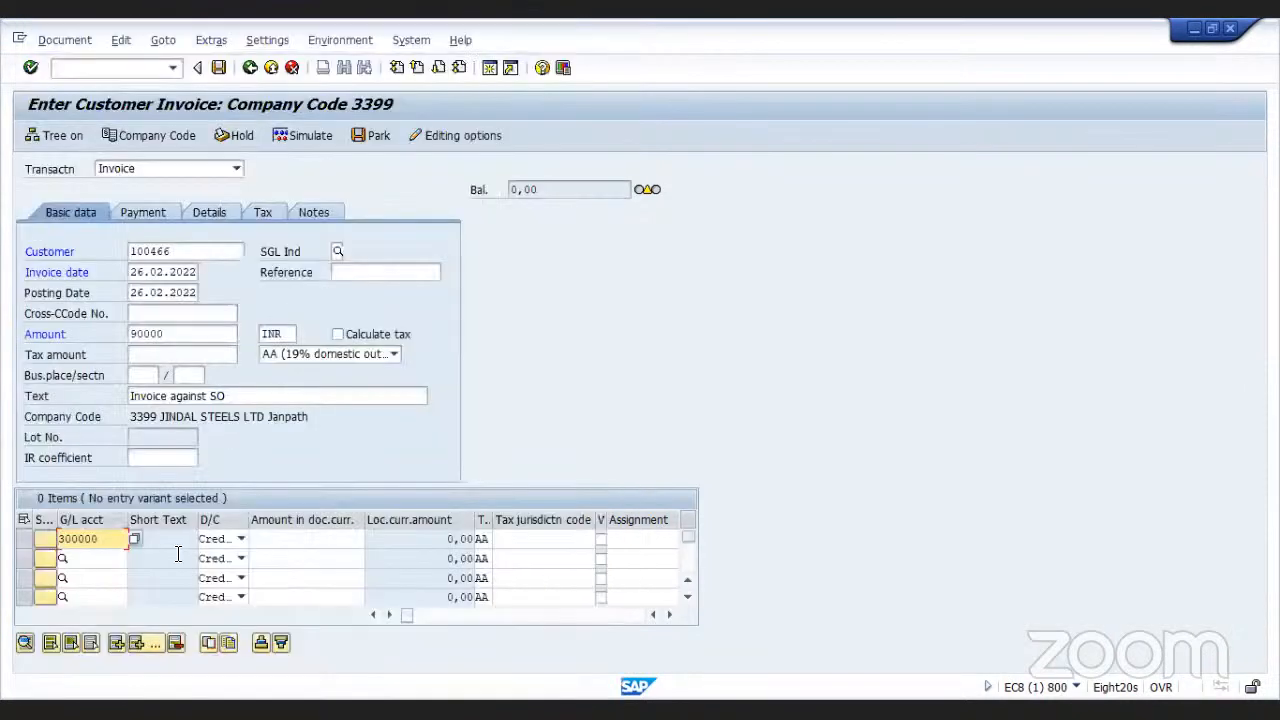
# Enter 90000 as the line item amount, clear its tax code, and post the invoice
pyautogui.click(264, 540)
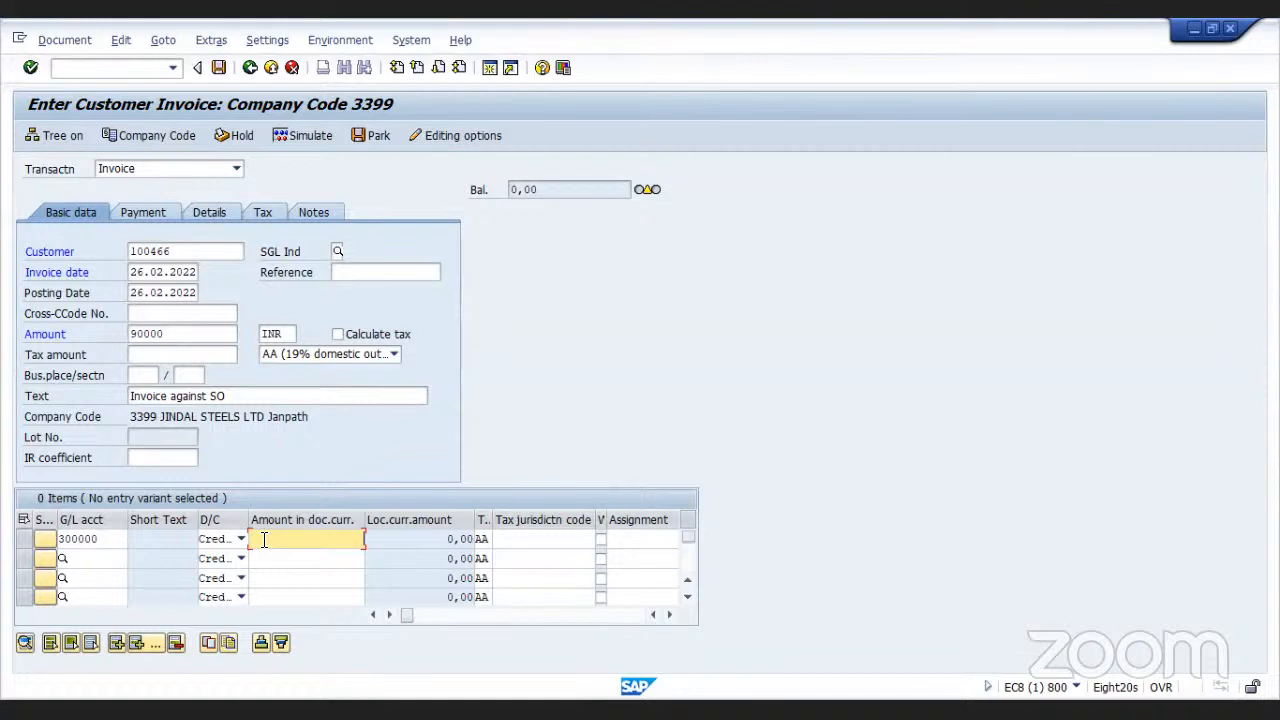
pyautogui.write('90000')
pyautogui.click(482, 539)
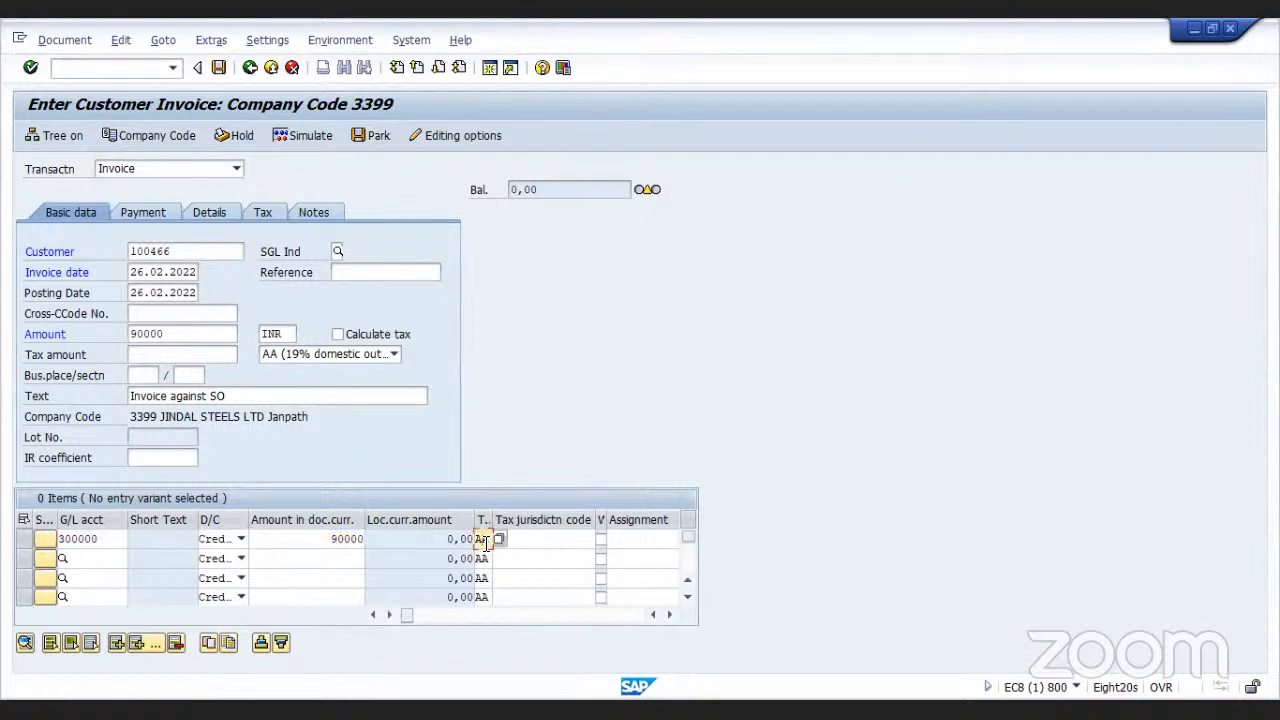
pyautogui.press('BackSpace')
pyautogui.press('BackSpace')
pyautogui.click(219, 68)
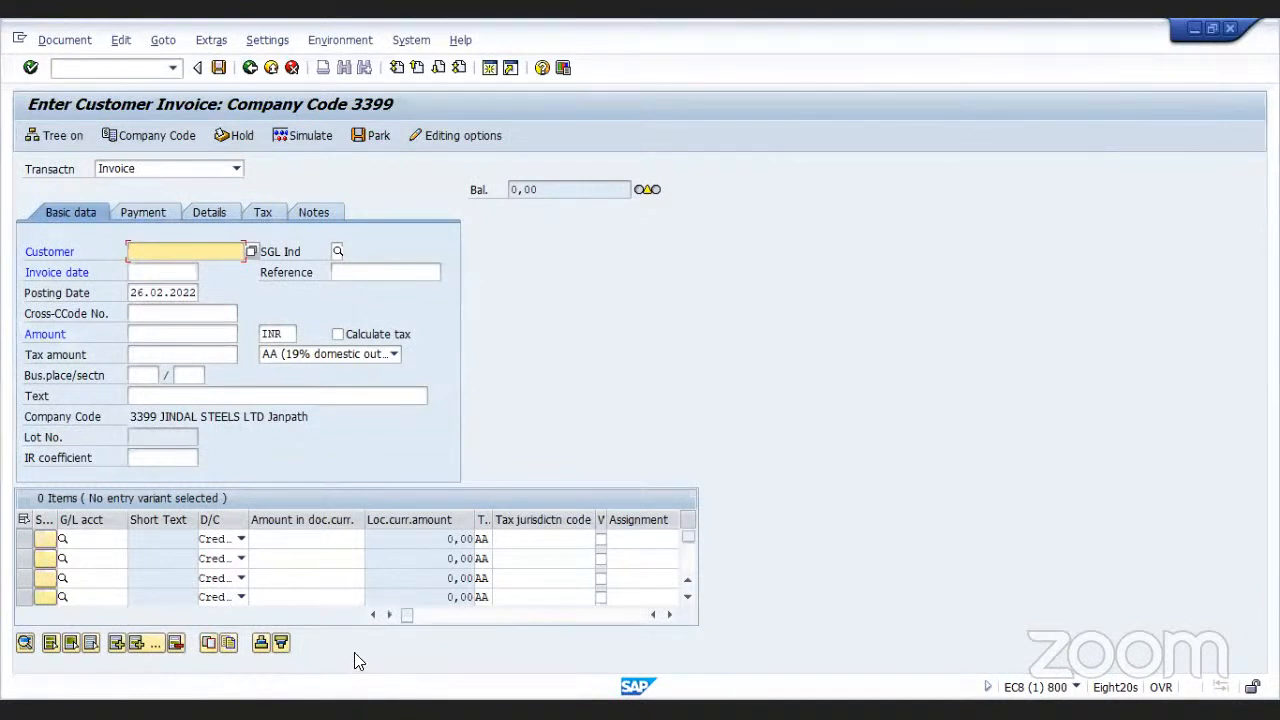
# Display the posted invoice document and return to the entry screen
pyautogui.click(45, 42)
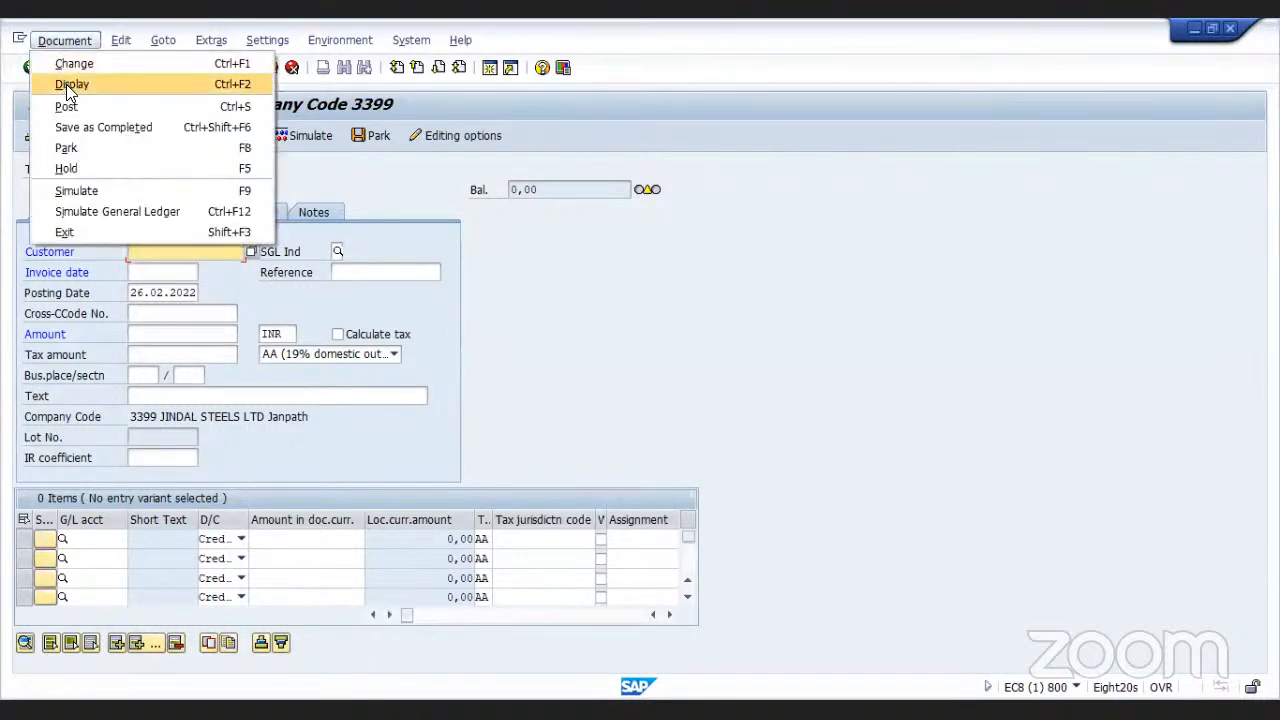
pyautogui.click(68, 86)
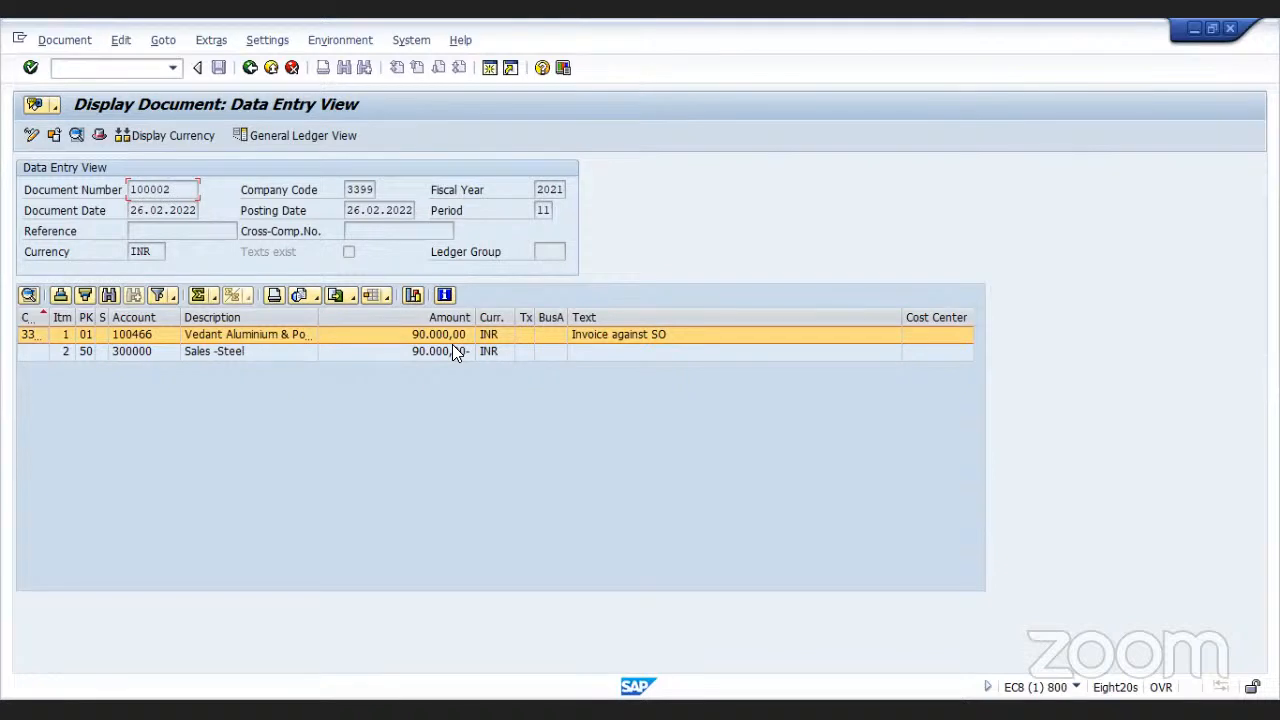
pyautogui.click(250, 67)
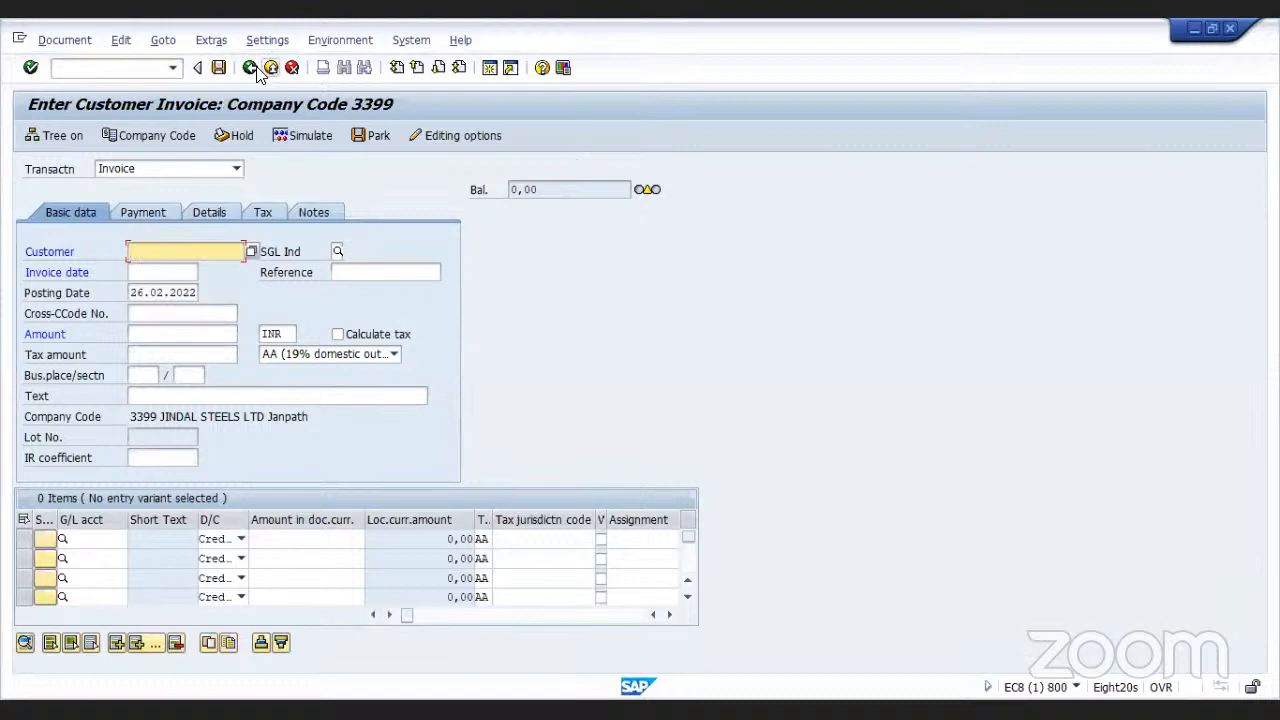
# Exit the invoice entry transaction, confirming the exit without saving data
pyautogui.click(251, 68)
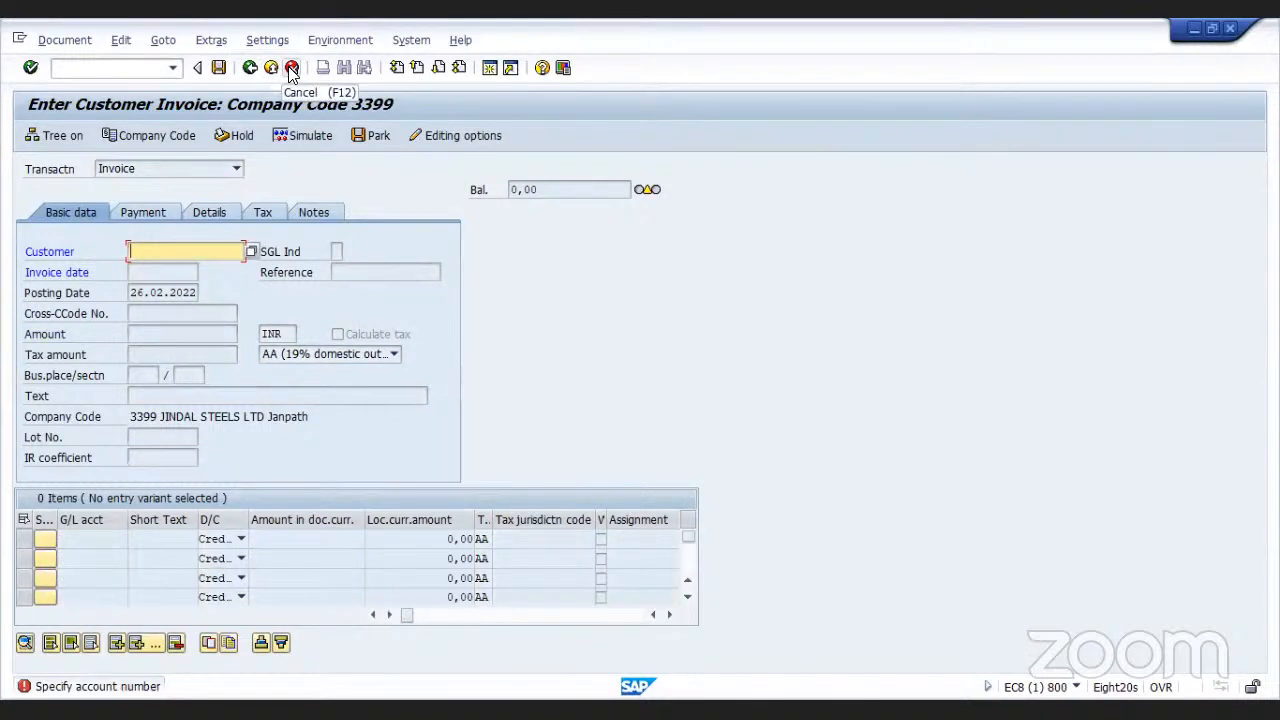
pyautogui.click(290, 68)
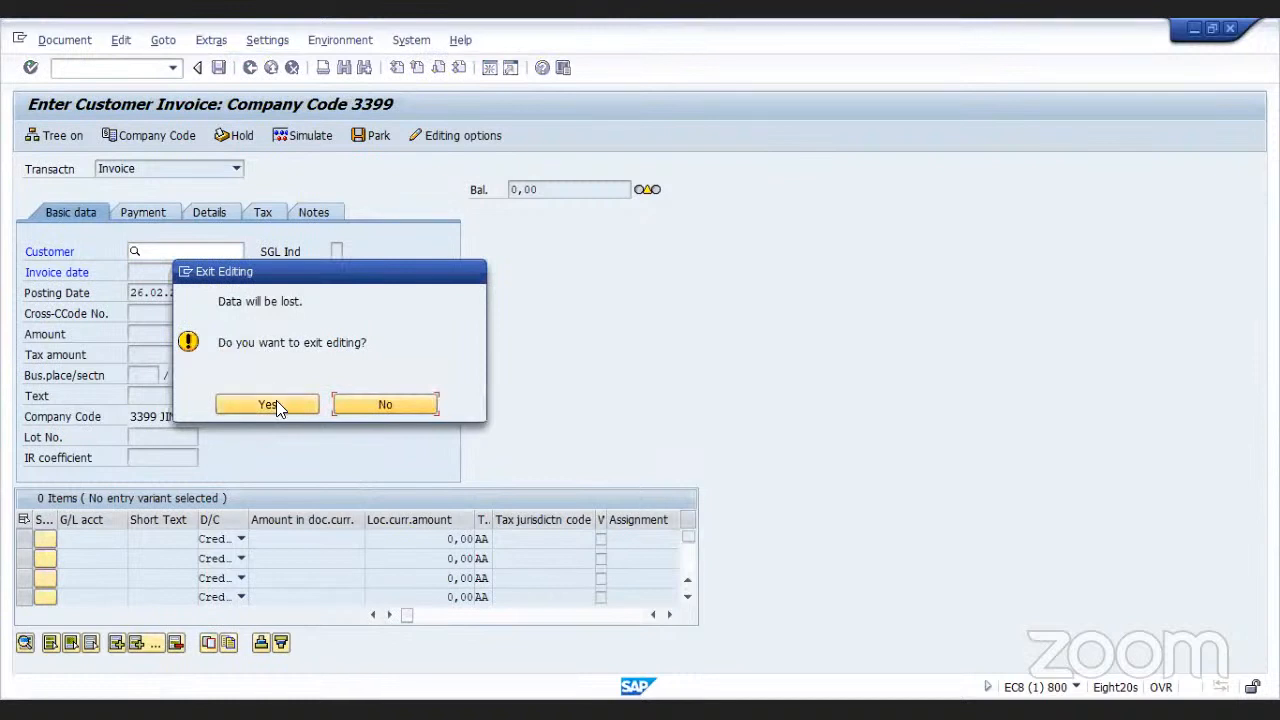
pyautogui.click(276, 404)
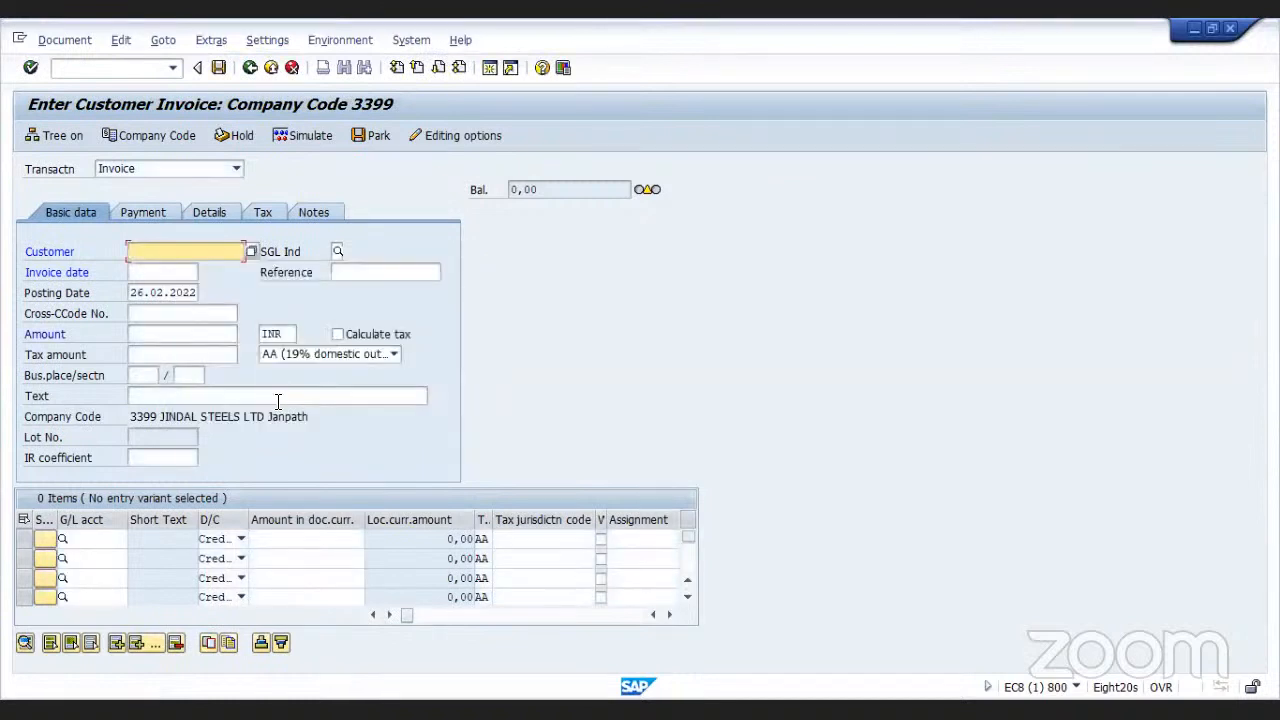
pyautogui.click(270, 67)
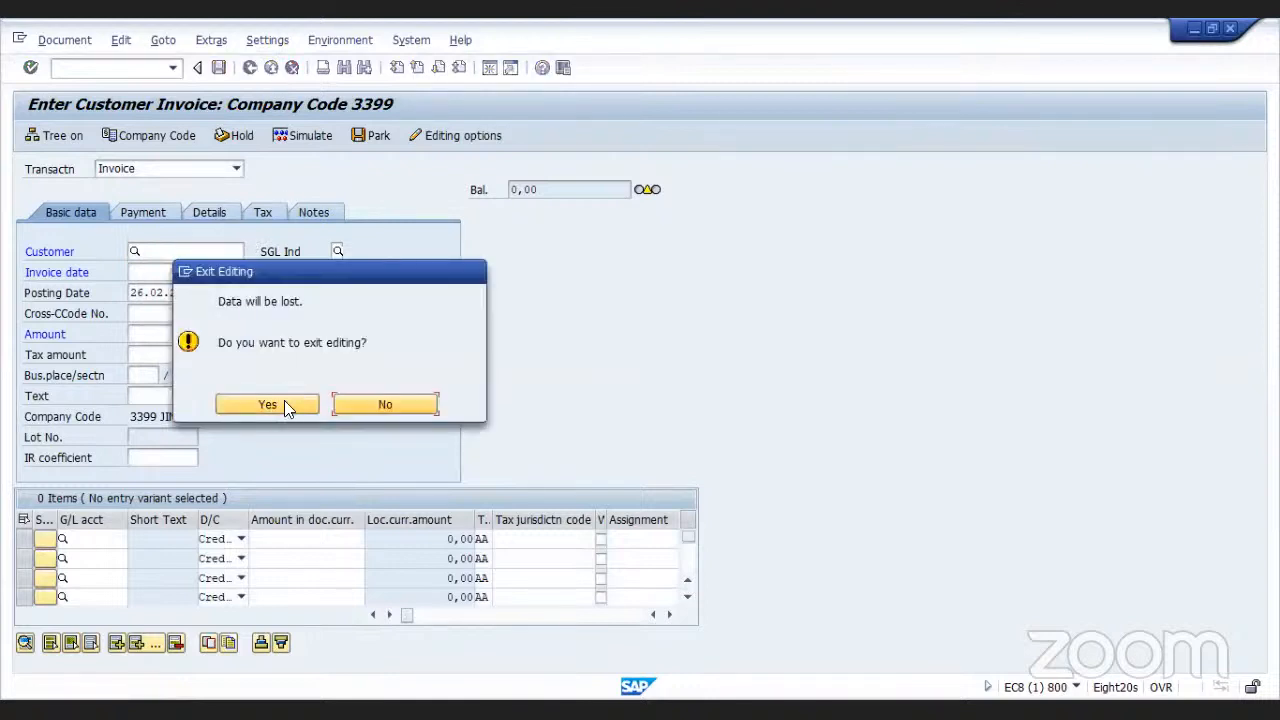
pyautogui.click(284, 400)
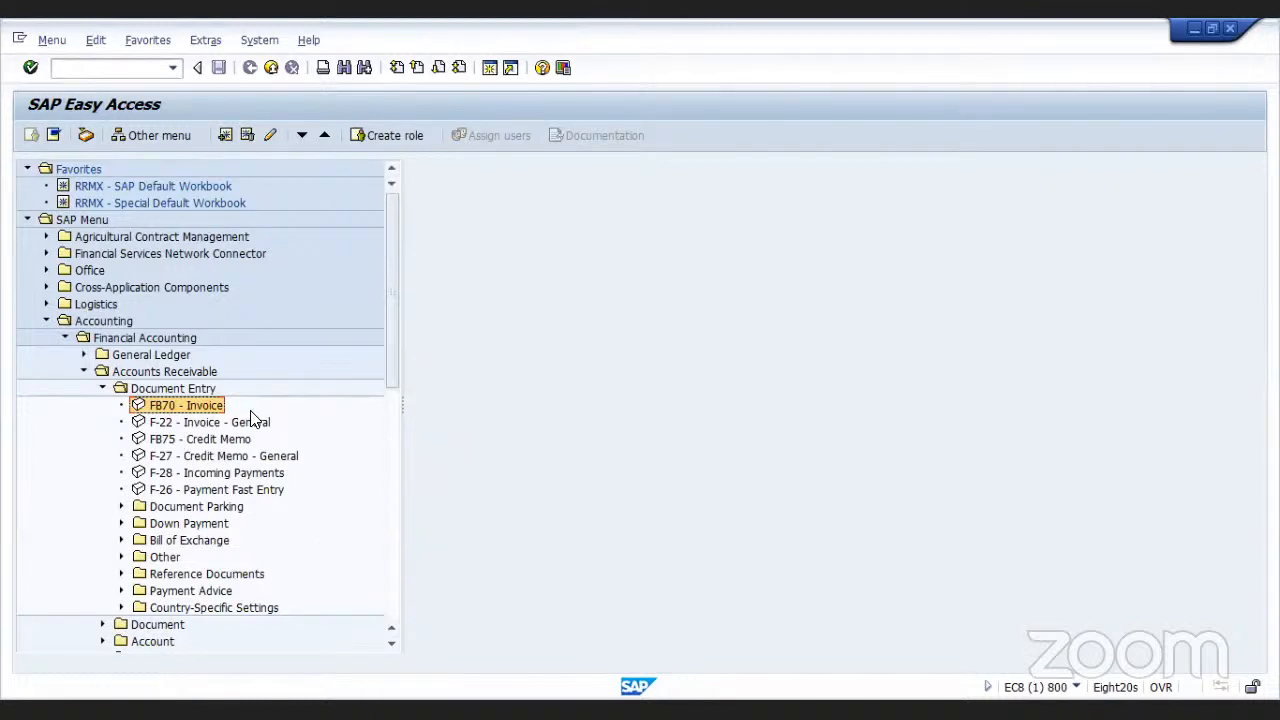
# Open FBL5N - Display/Change Line Items from the Accounts Receivable Account folder
pyautogui.click(102, 389)
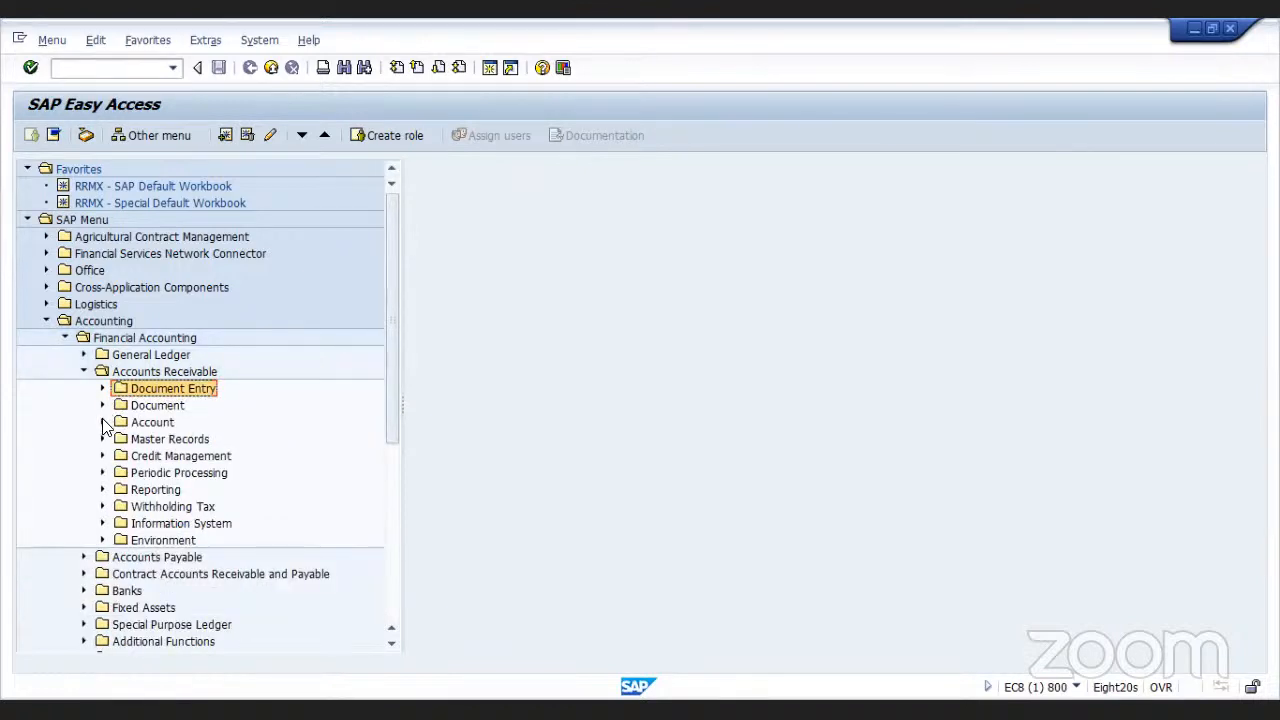
pyautogui.click(103, 422)
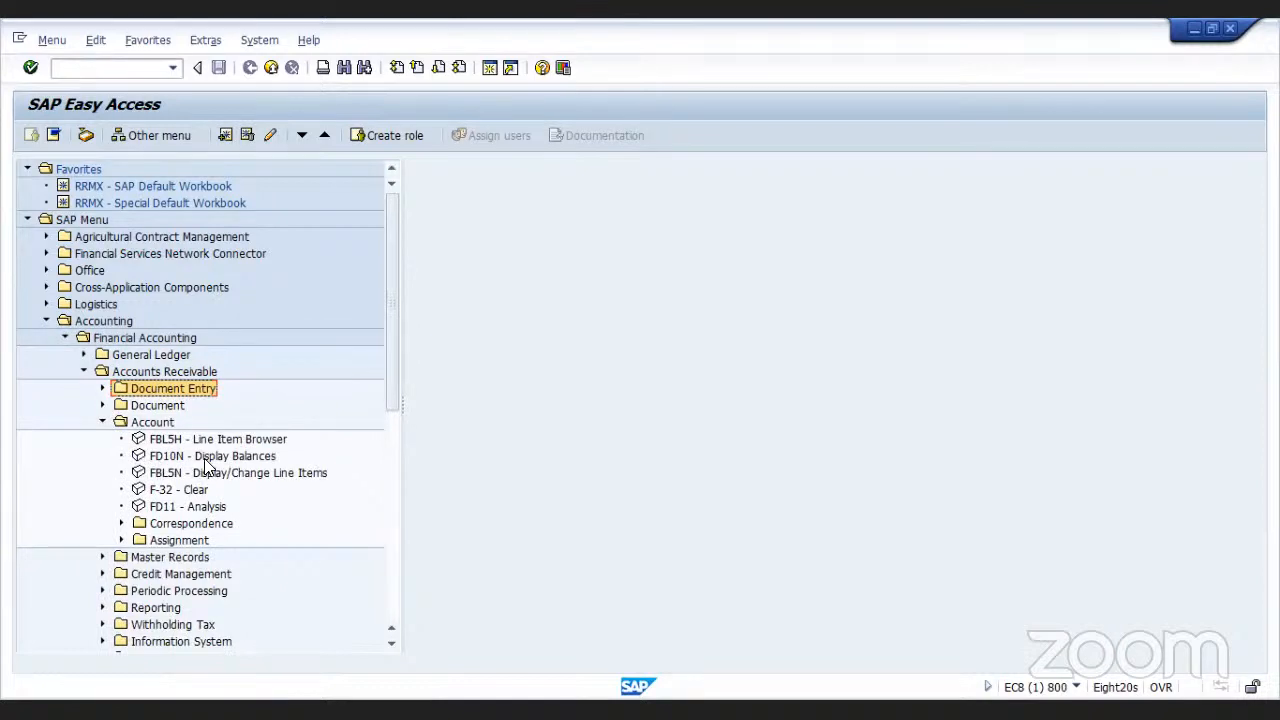
pyautogui.doubleClick(138, 474)
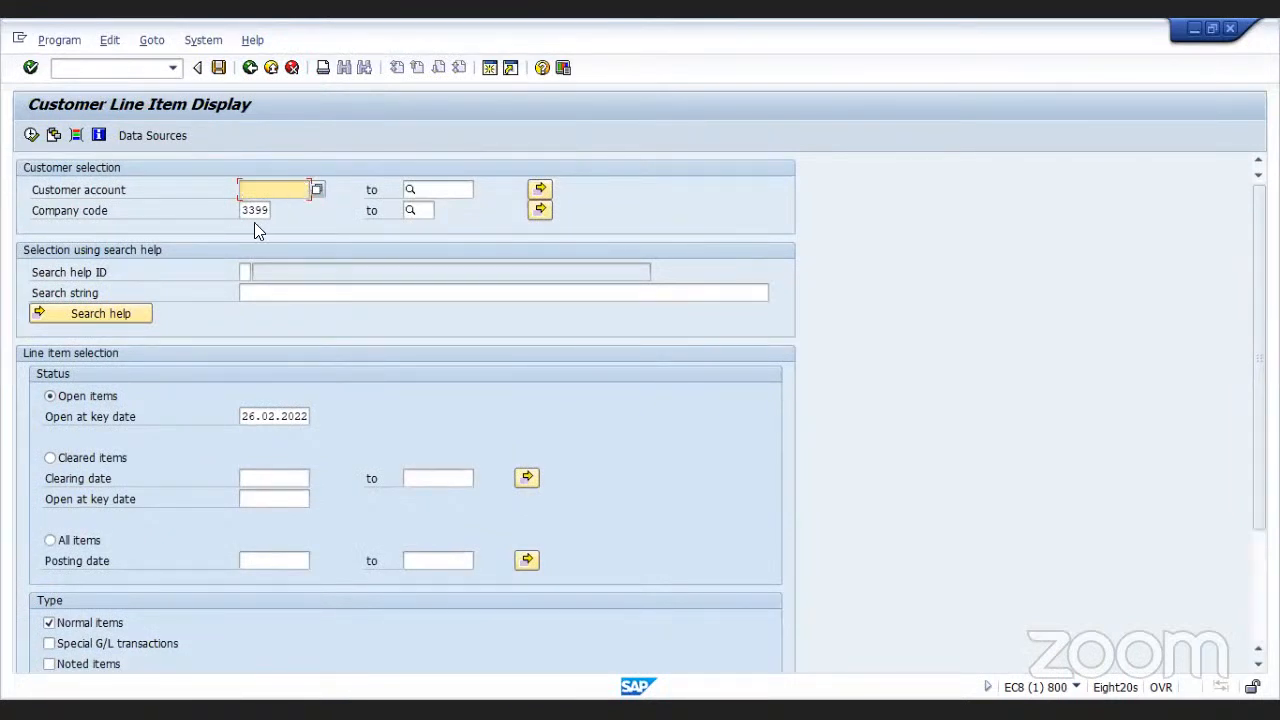
# Search for the customer account in company code 3399 with no hit limit and select customer 100466
pyautogui.click(315, 189)
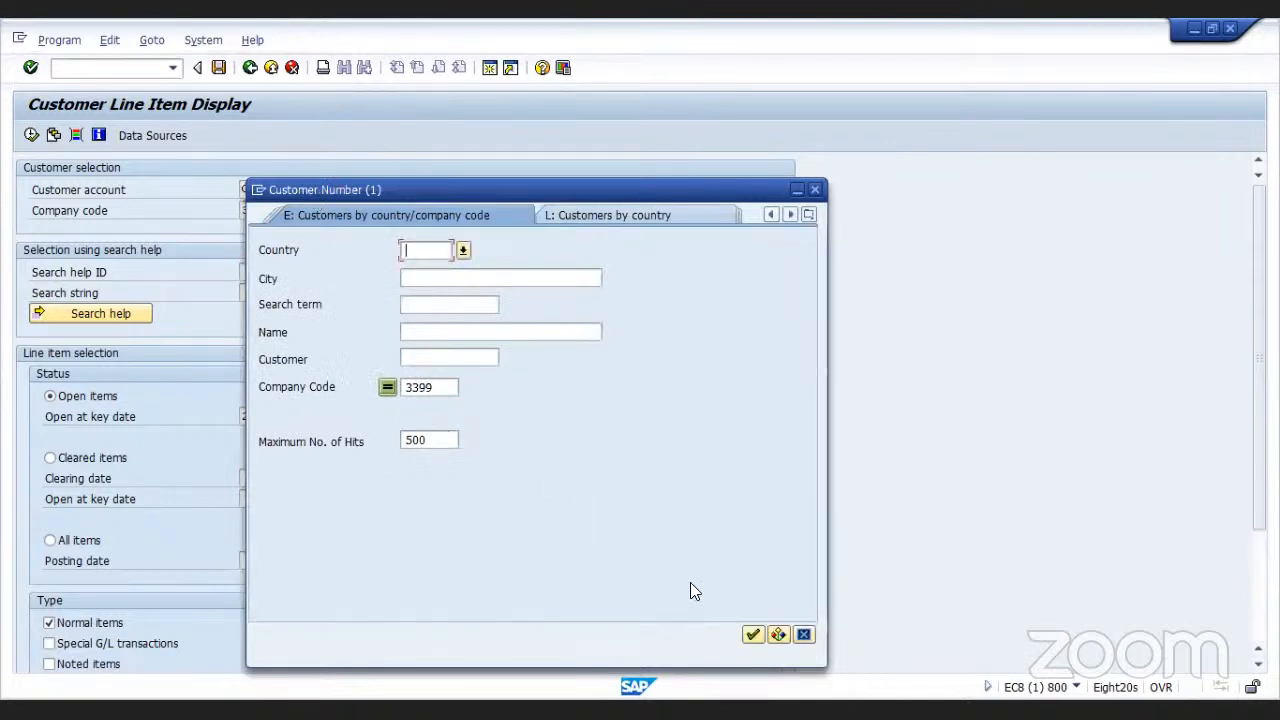
pyautogui.click(434, 439)
pyautogui.press('BackSpace')
pyautogui.press('BackSpace')
pyautogui.press('BackSpace')
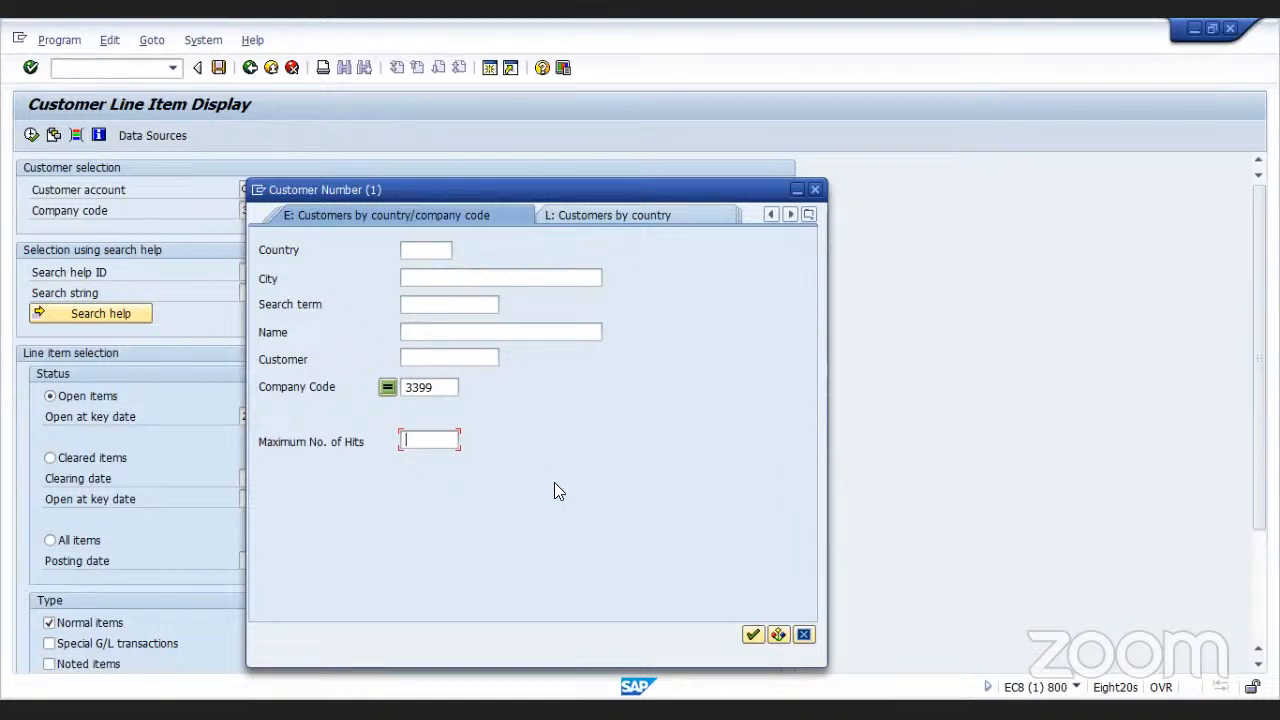
pyautogui.click(750, 633)
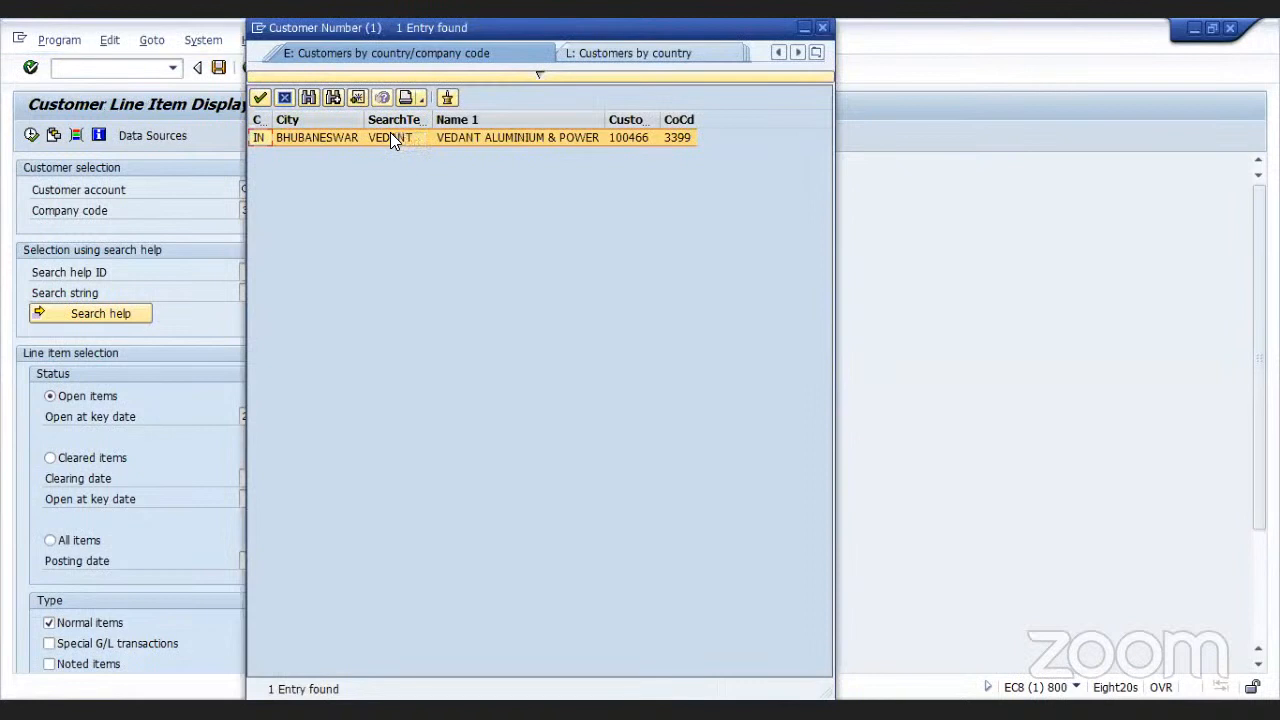
pyautogui.doubleClick(390, 137)
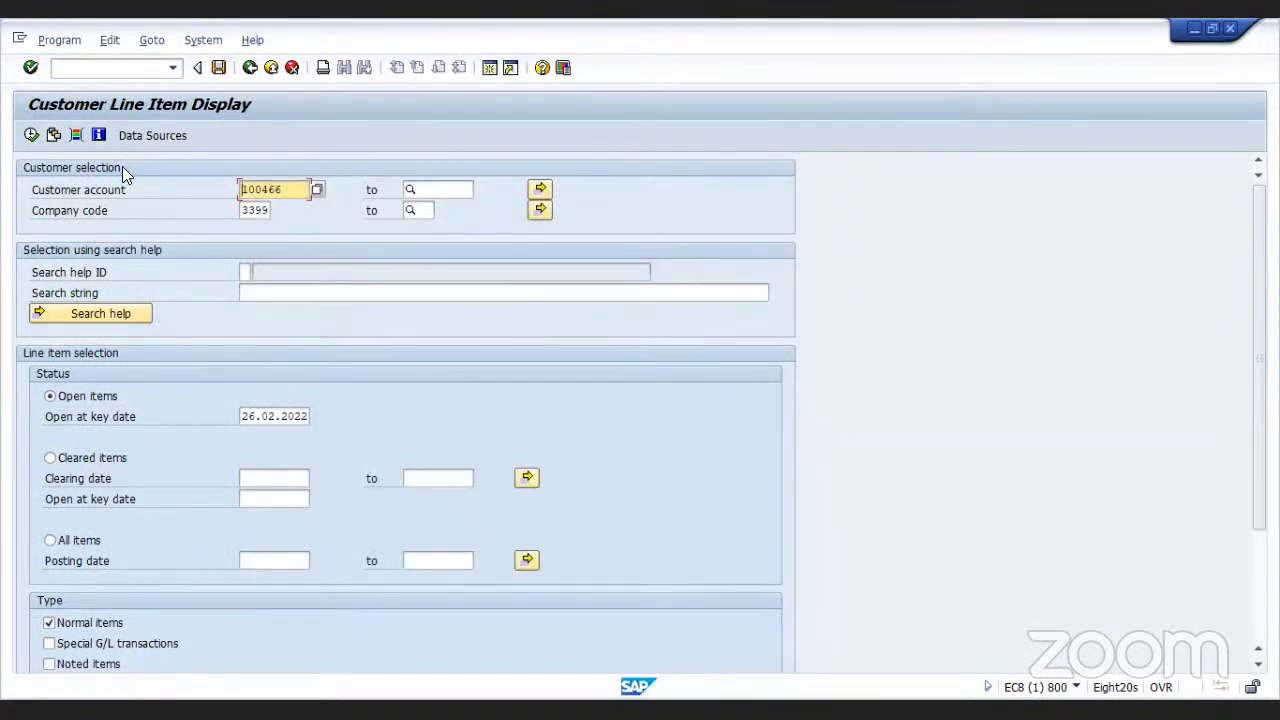
# Run the customer line item display and review the customer's open items
pyautogui.click(31, 136)
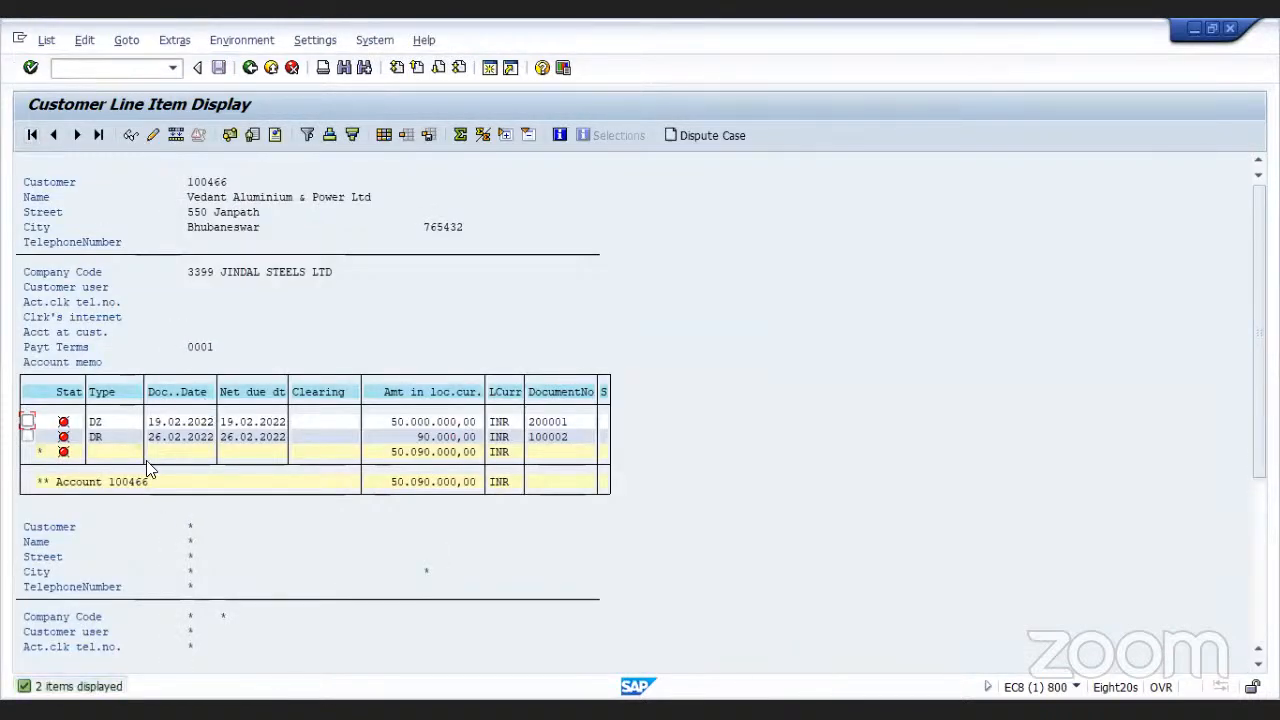
pyautogui.click(27, 422)
pyautogui.click(28, 437)
pyautogui.click(27, 421)
pyautogui.click(27, 436)
pyautogui.click(27, 437)
# Leave the line item display and open F-28 - Incoming Payments from the Document Entry folder
pyautogui.click(250, 68)
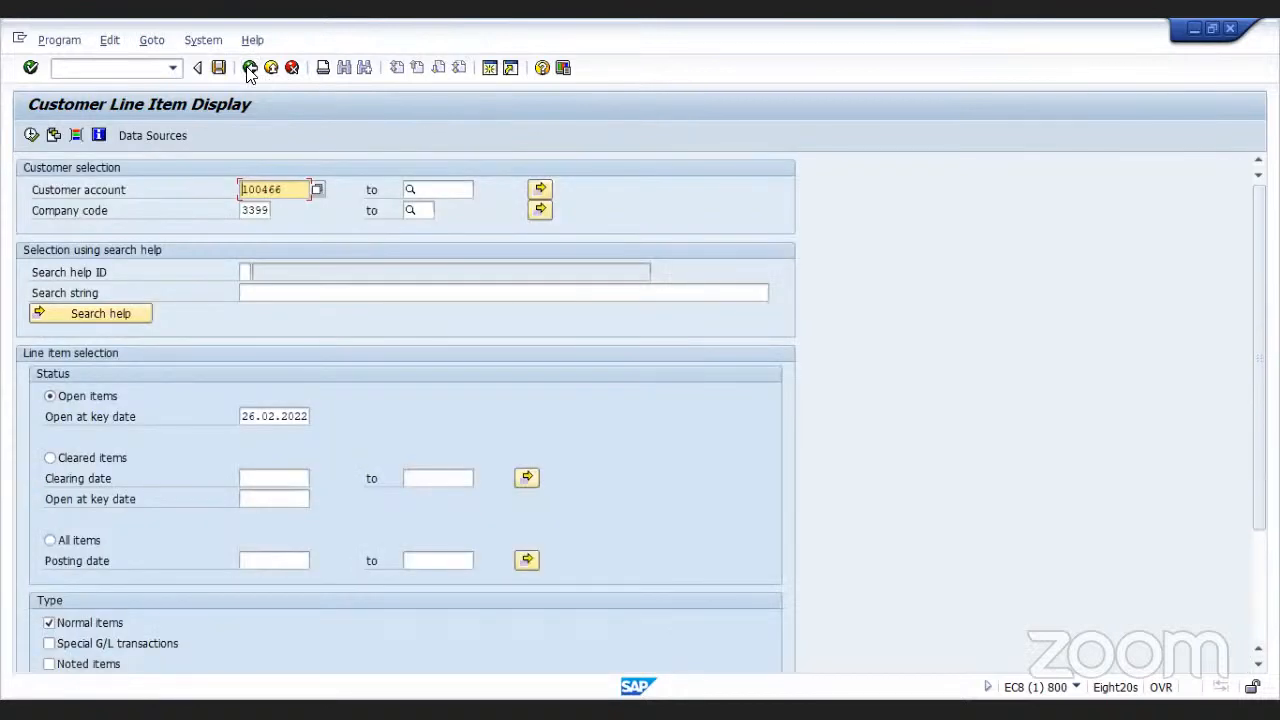
pyautogui.click(249, 68)
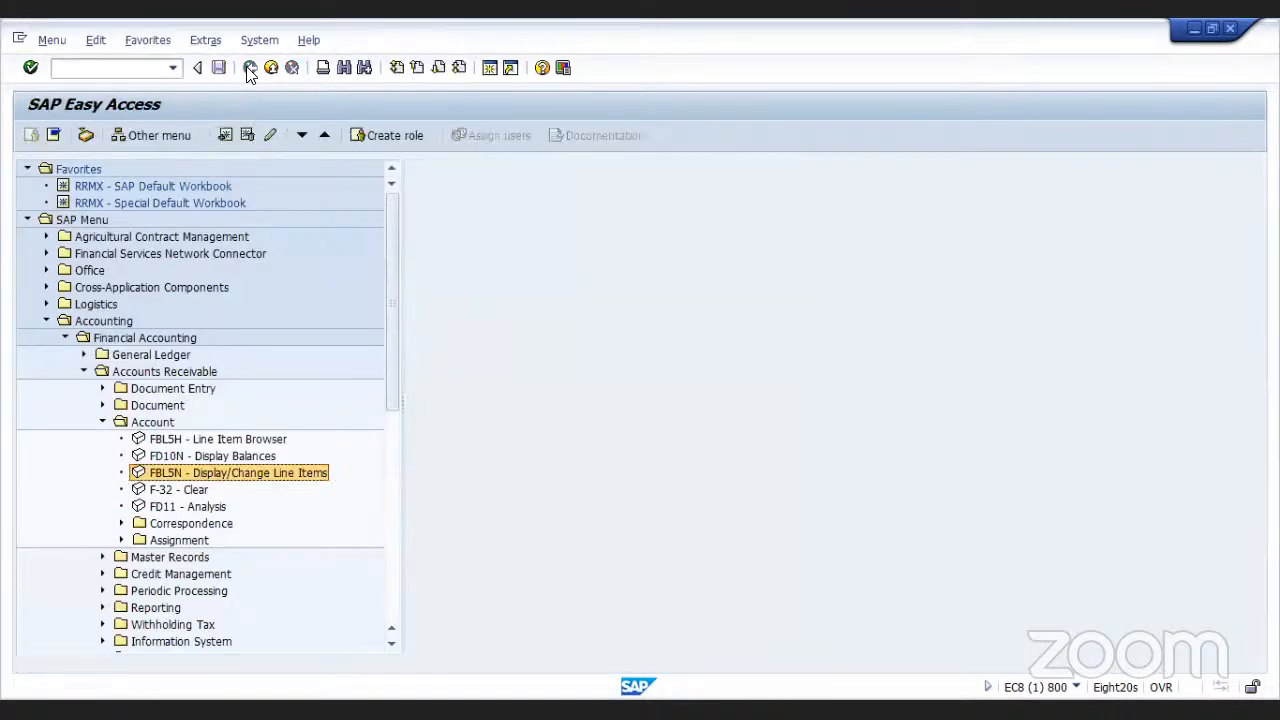
pyautogui.click(103, 422)
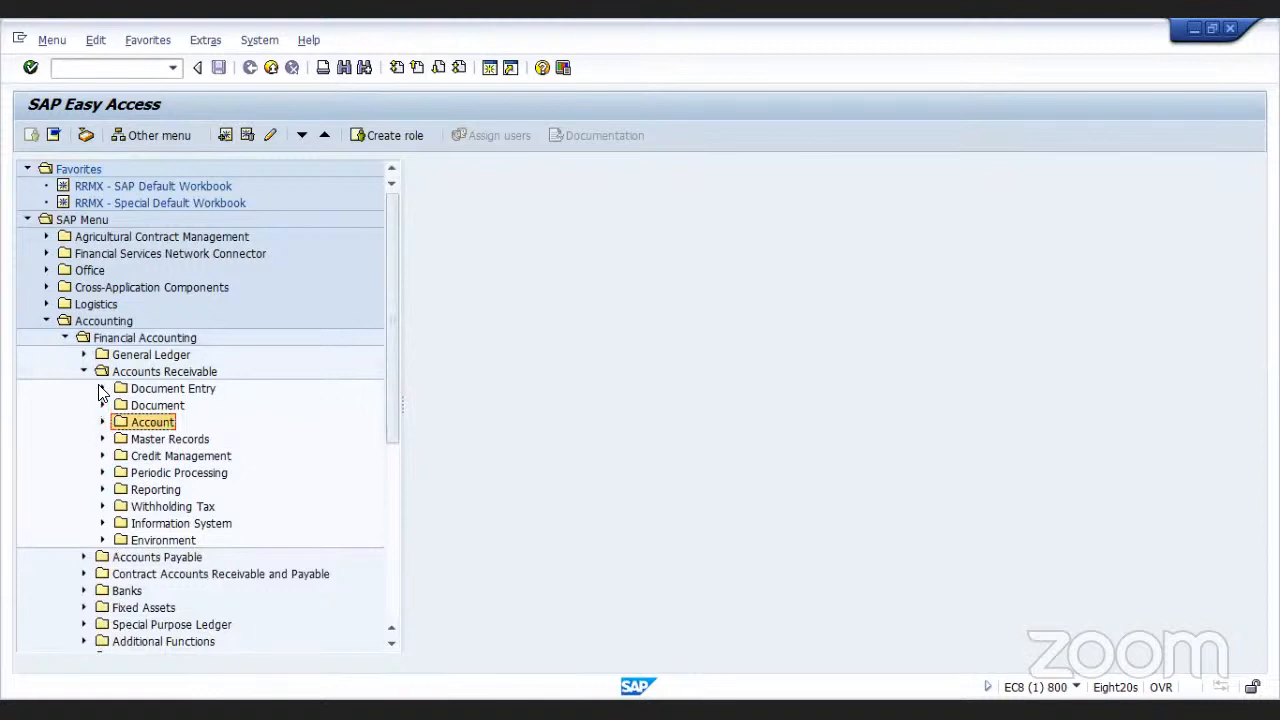
pyautogui.click(102, 389)
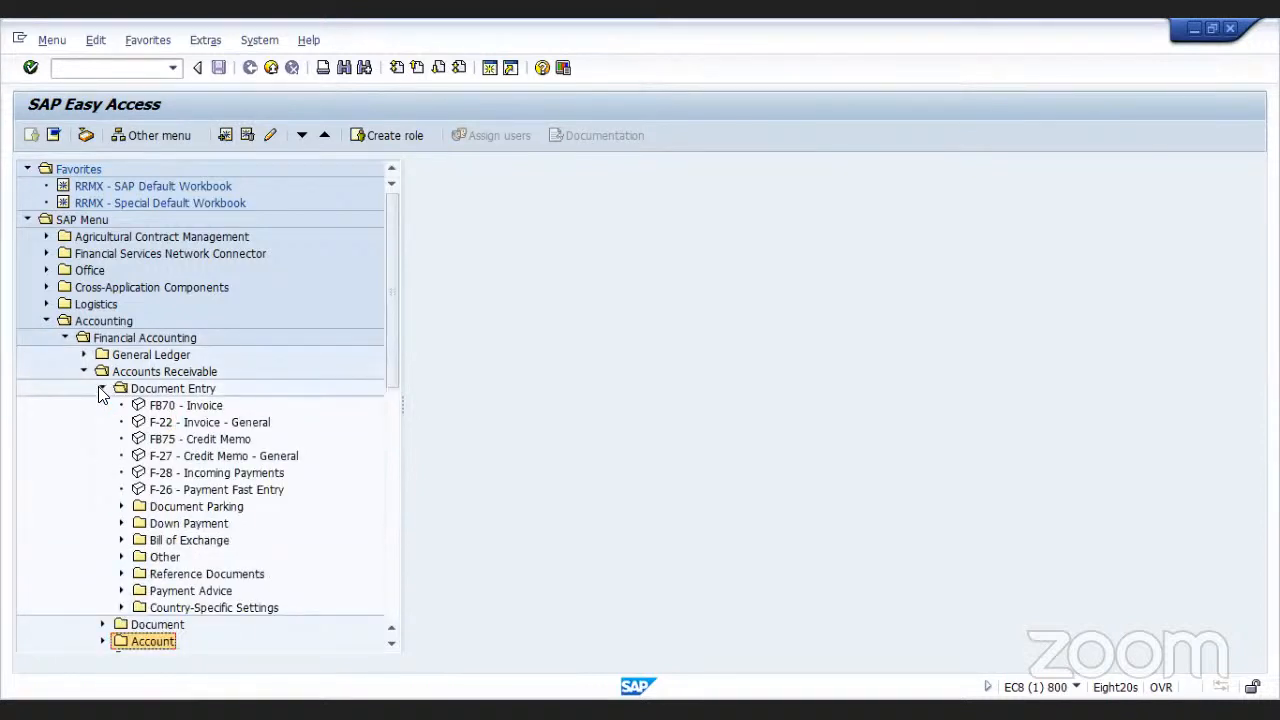
pyautogui.doubleClick(140, 478)
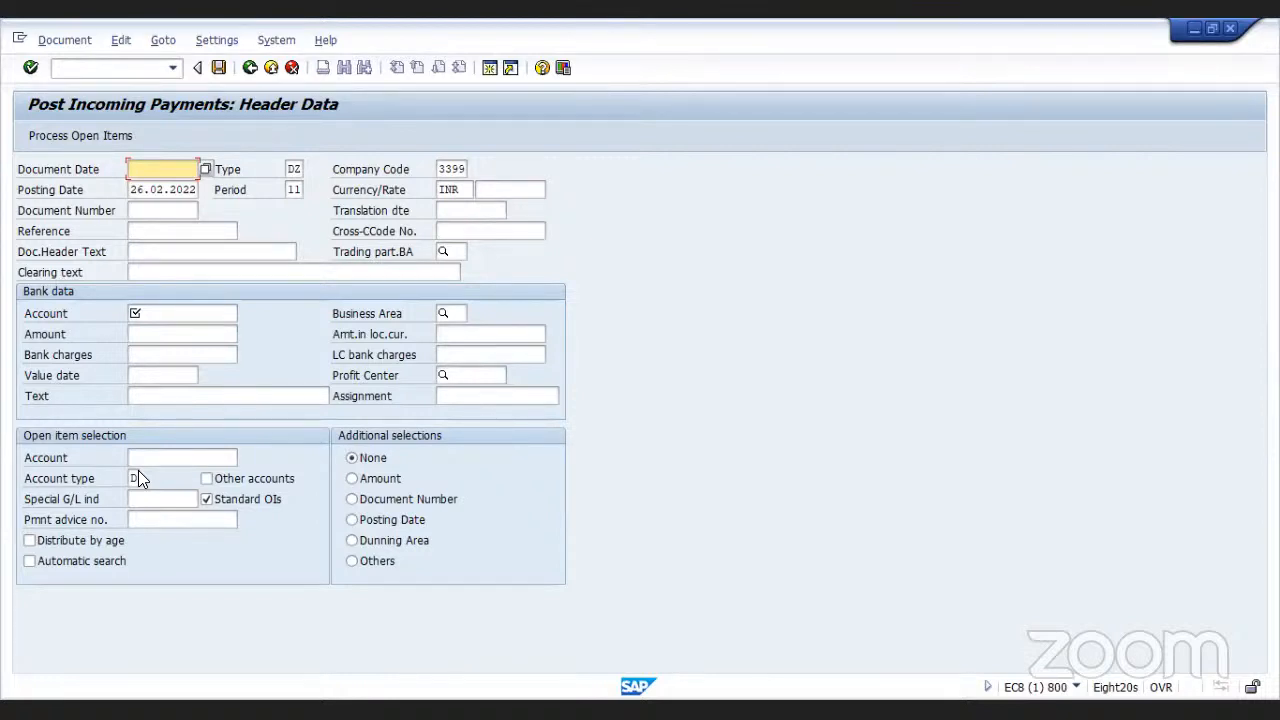
# Set the document date of the incoming payment to 26.02.2022
pyautogui.write('26')
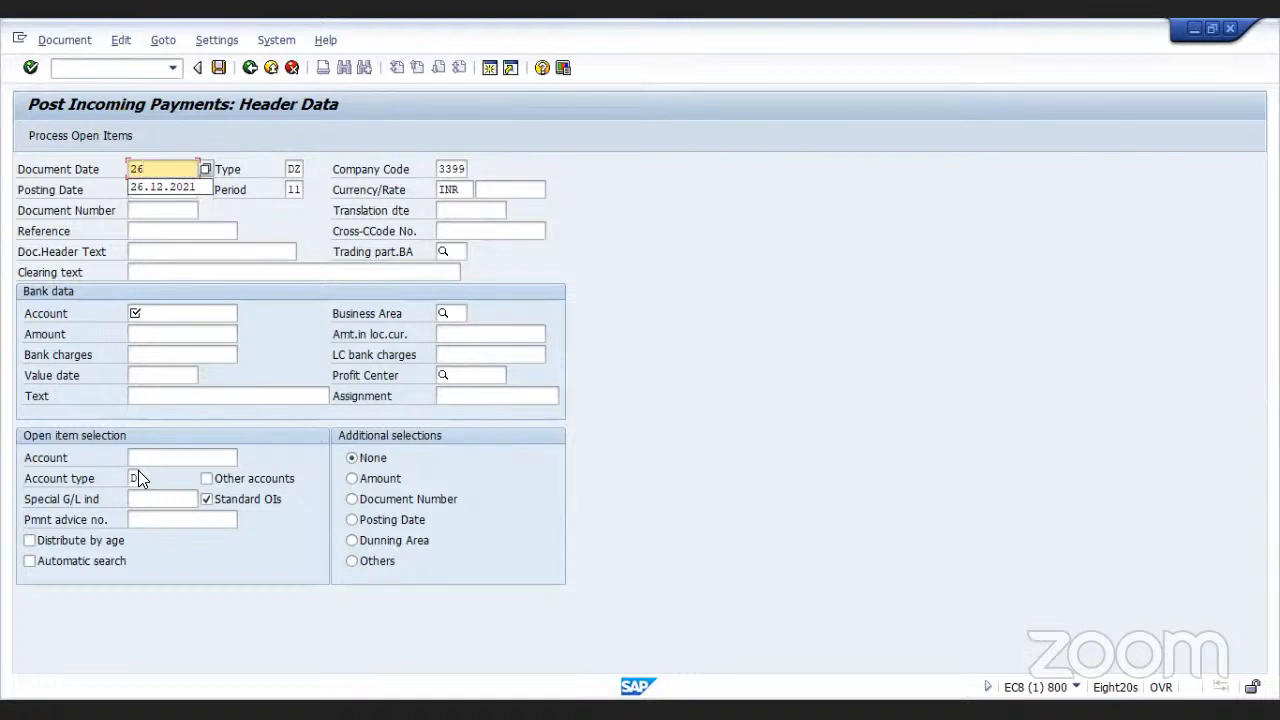
pyautogui.write('.02.2022')
pyautogui.click(184, 316)
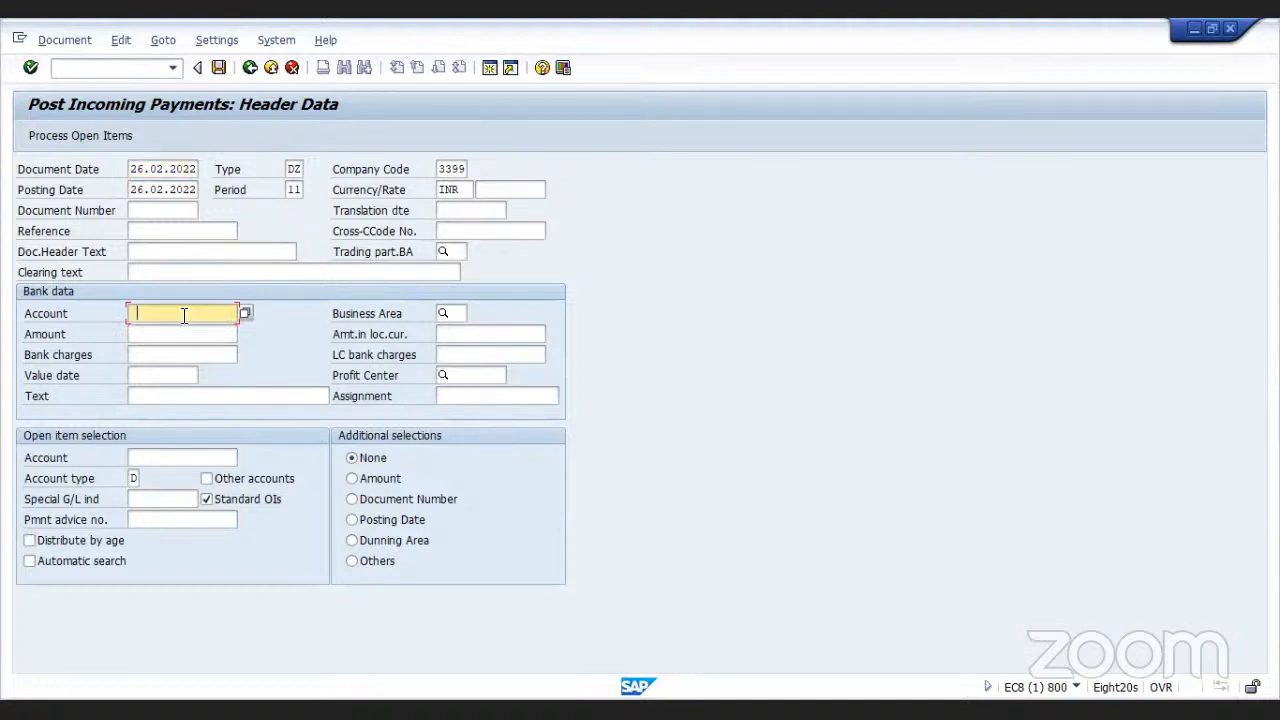
# Choose bank G/L account 104002 SBI Current A/C as the bank data account
pyautogui.click(184, 315)
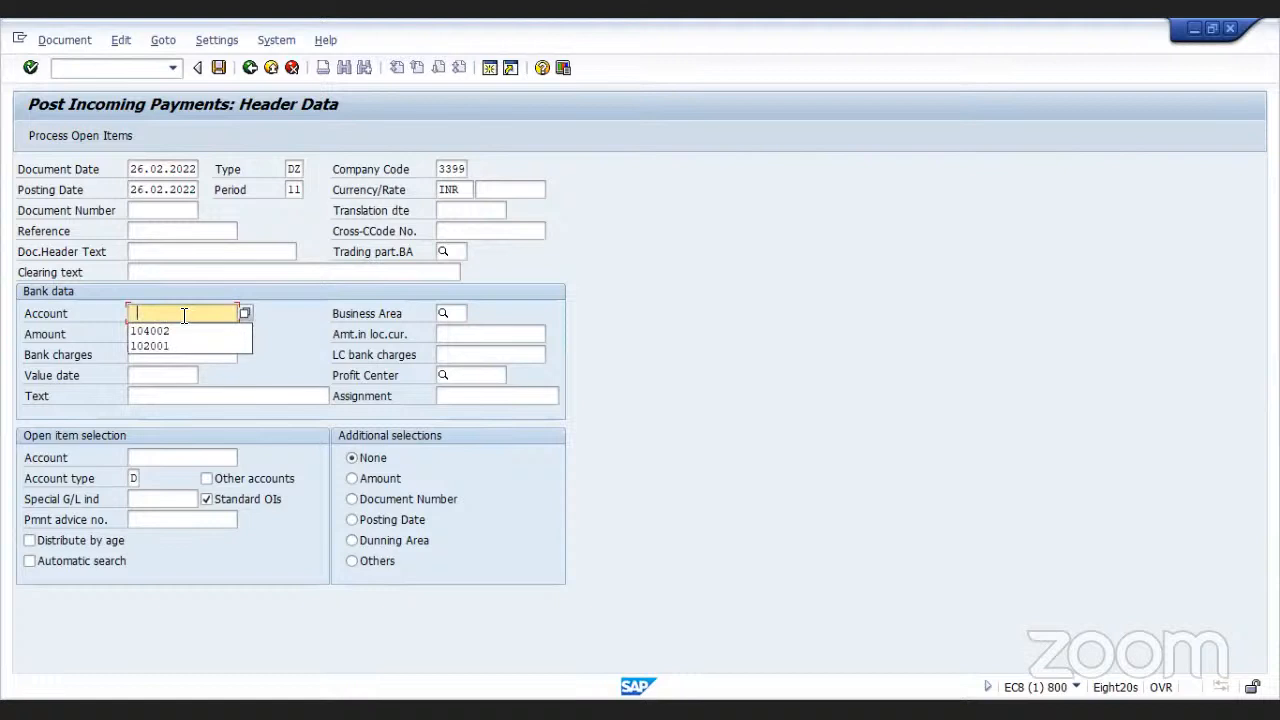
pyautogui.click(244, 314)
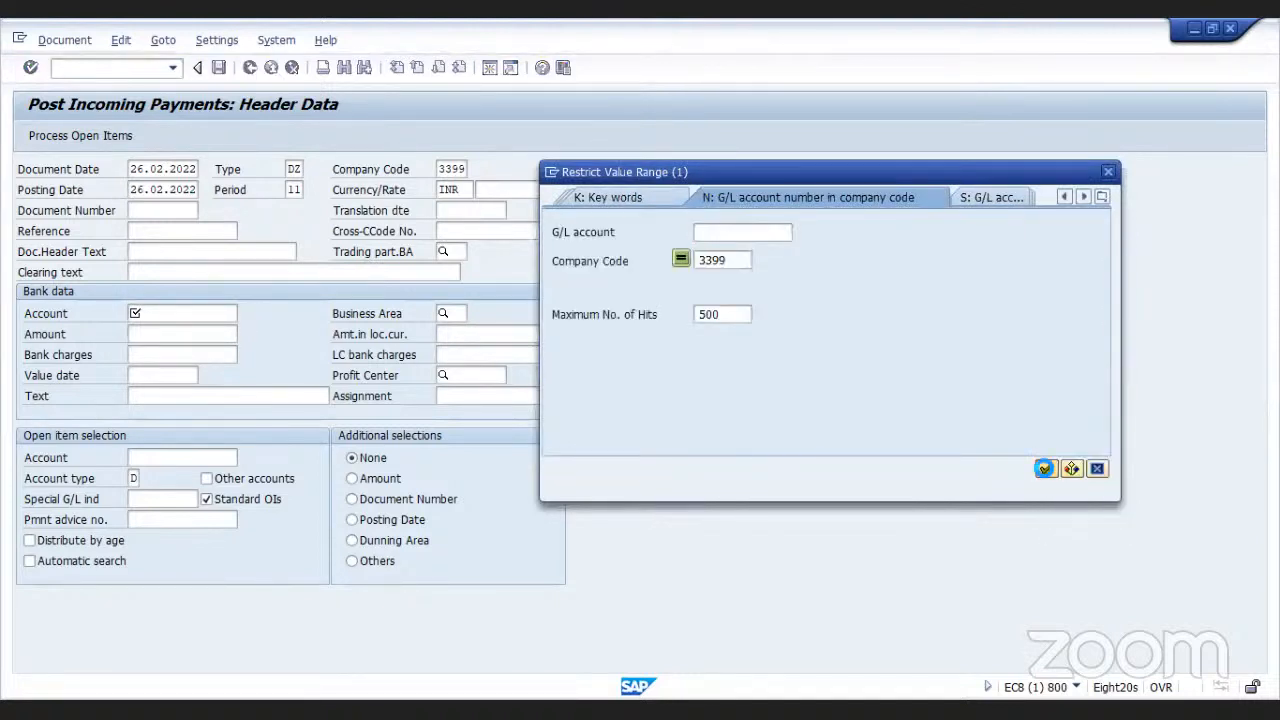
pyautogui.press('Return')
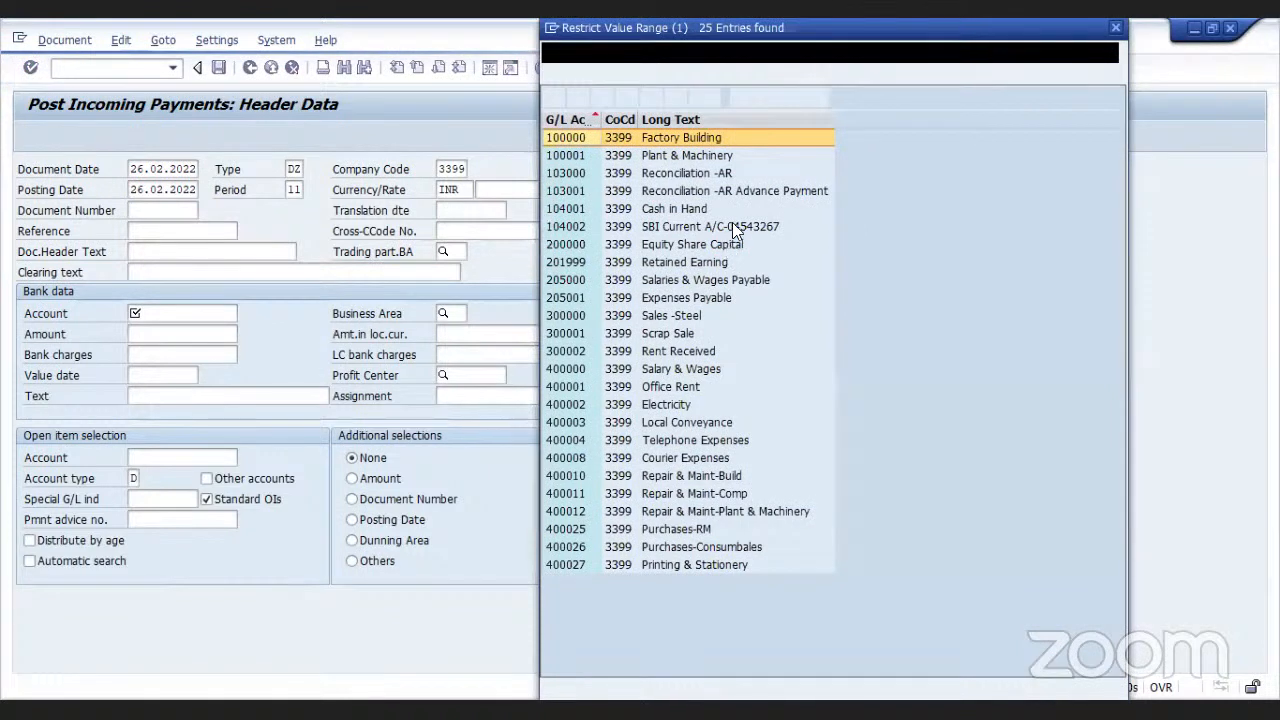
pyautogui.click(733, 224)
pyautogui.doubleClick(733, 224)
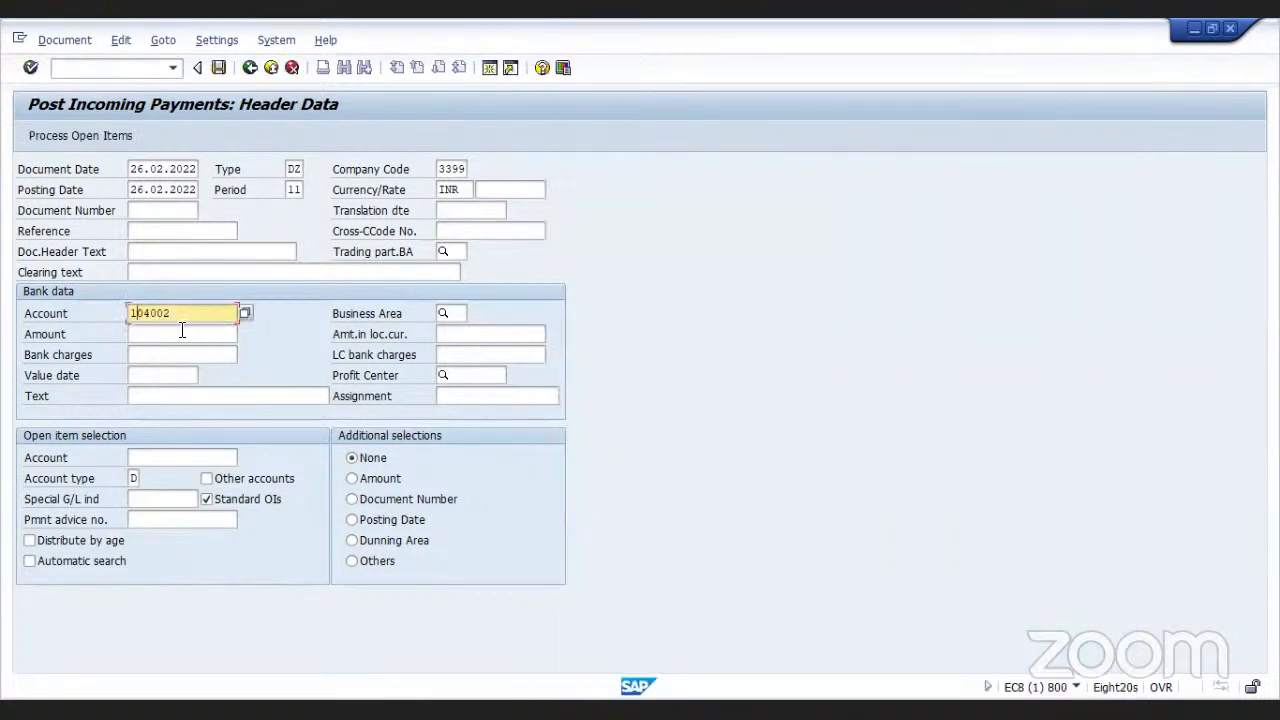
# Enter 35000 as the incoming payment amount
pyautogui.click(182, 333)
pyautogui.write('3')
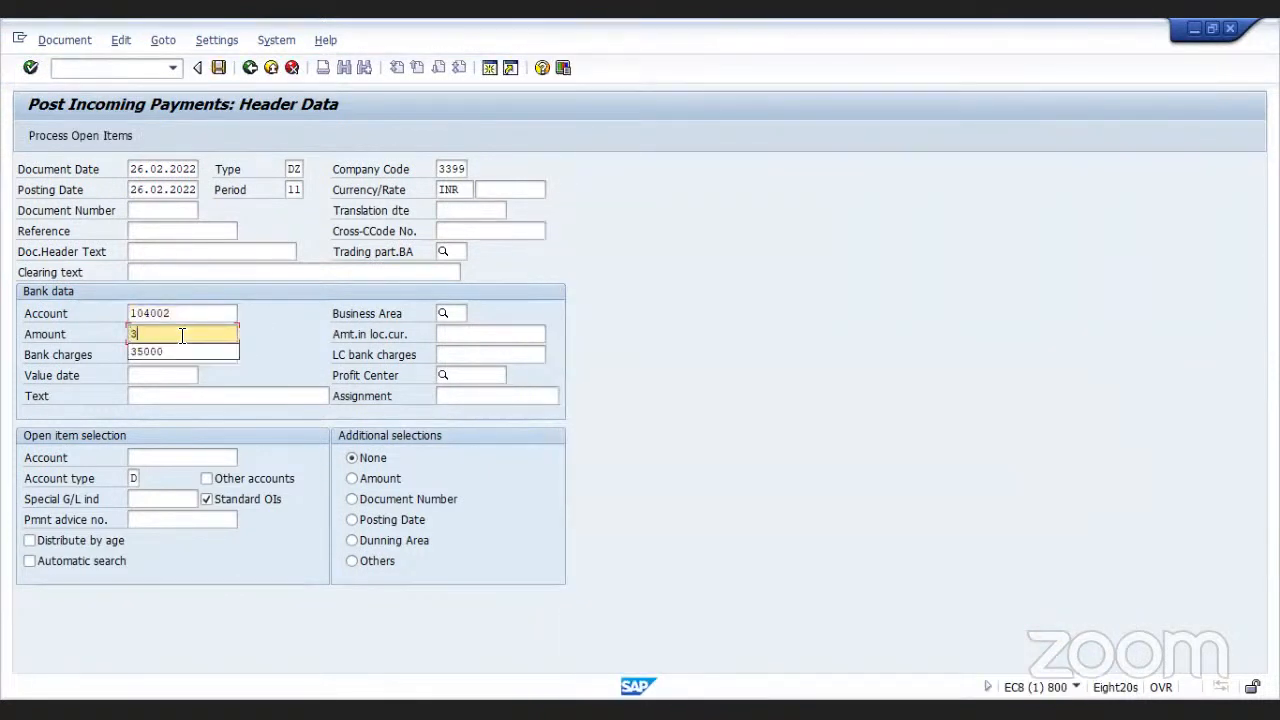
pyautogui.write('5000')
# Select customer 100466 as the open item account and process its open items
pyautogui.click(170, 458)
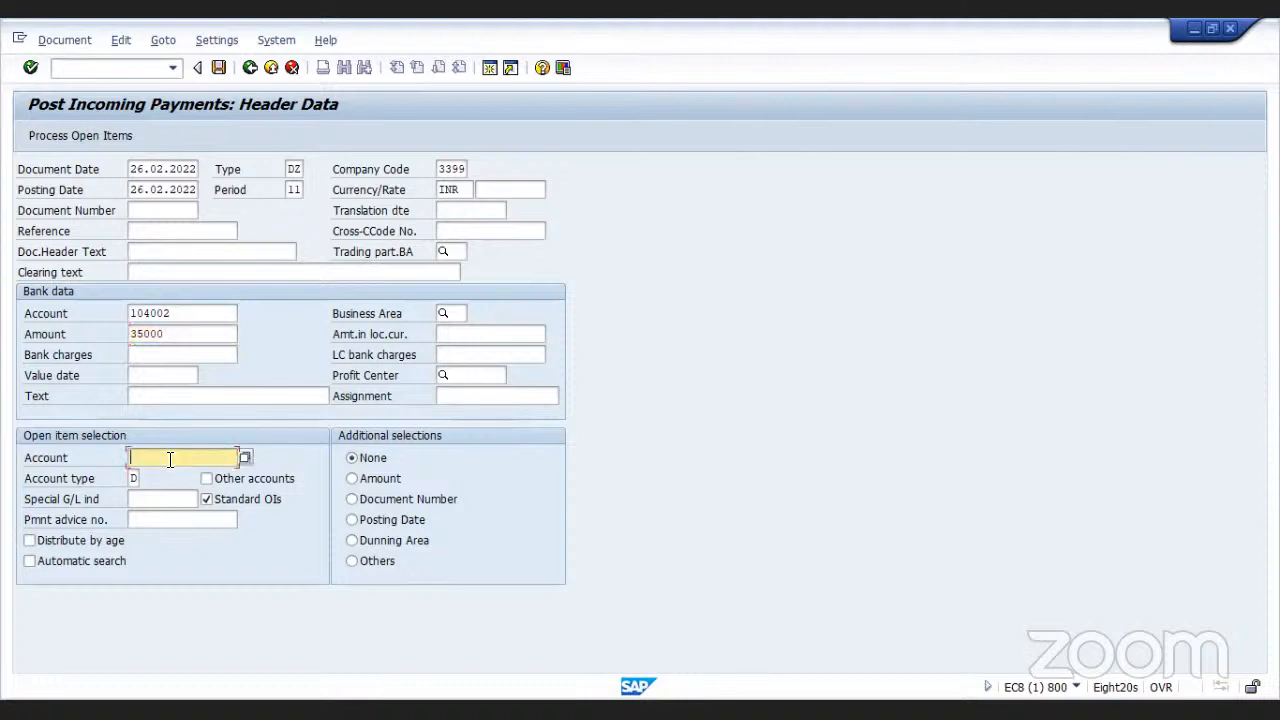
pyautogui.click(245, 458)
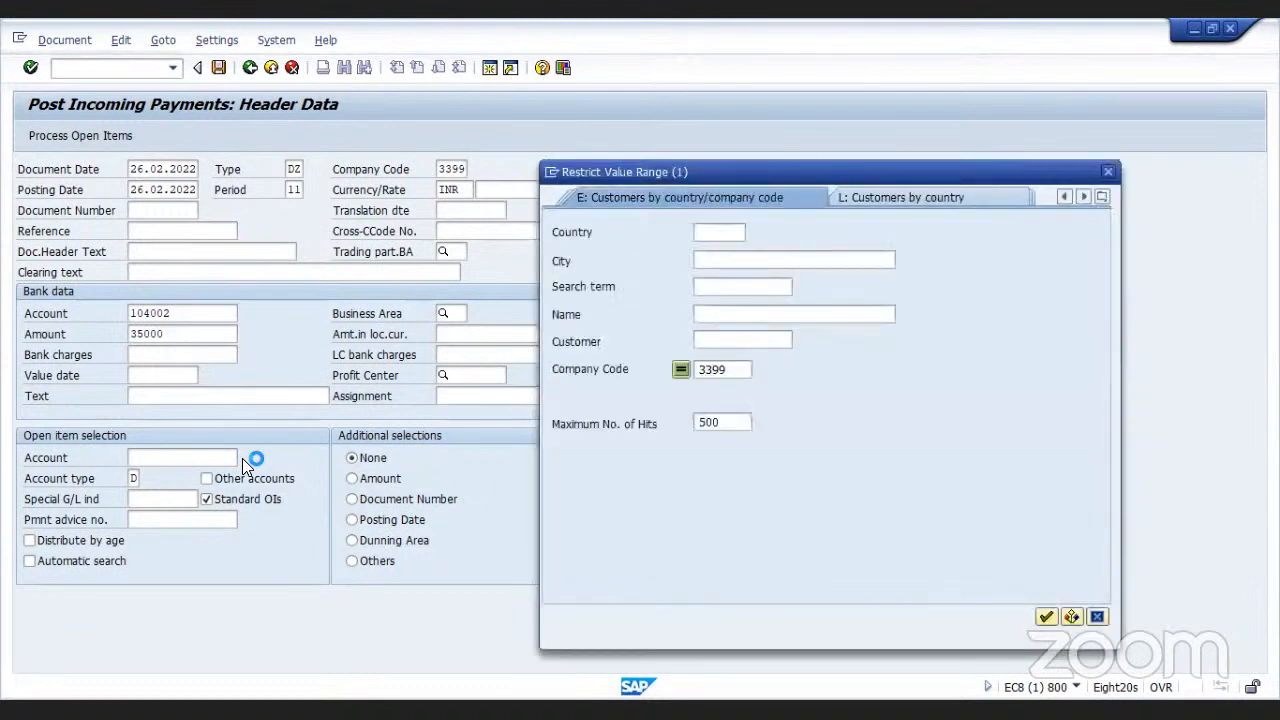
pyautogui.click(1046, 617)
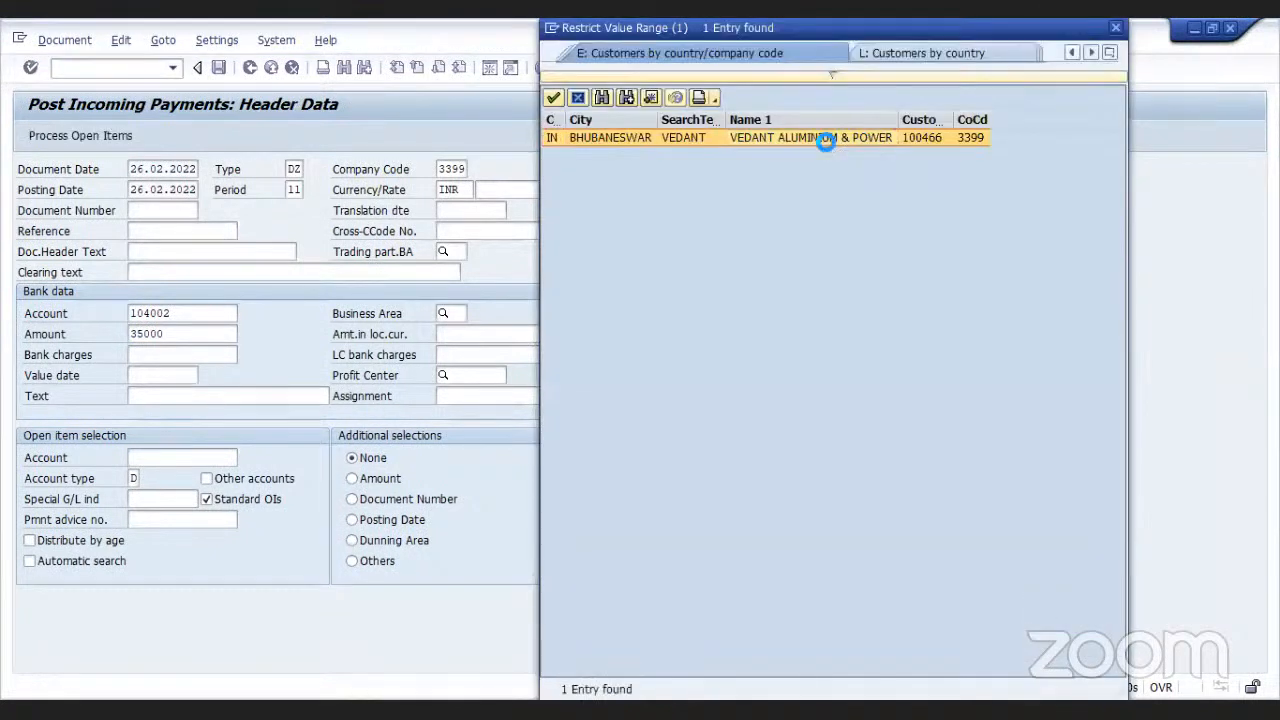
pyautogui.doubleClick(824, 140)
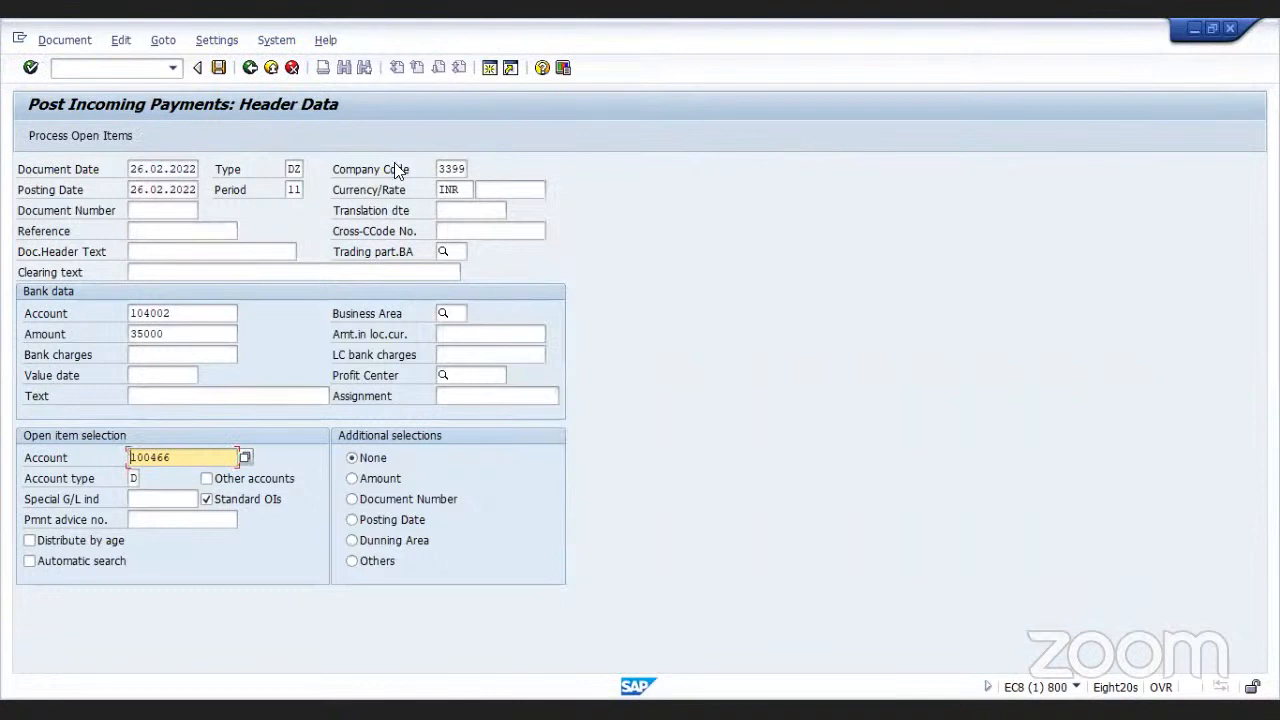
pyautogui.click(124, 135)
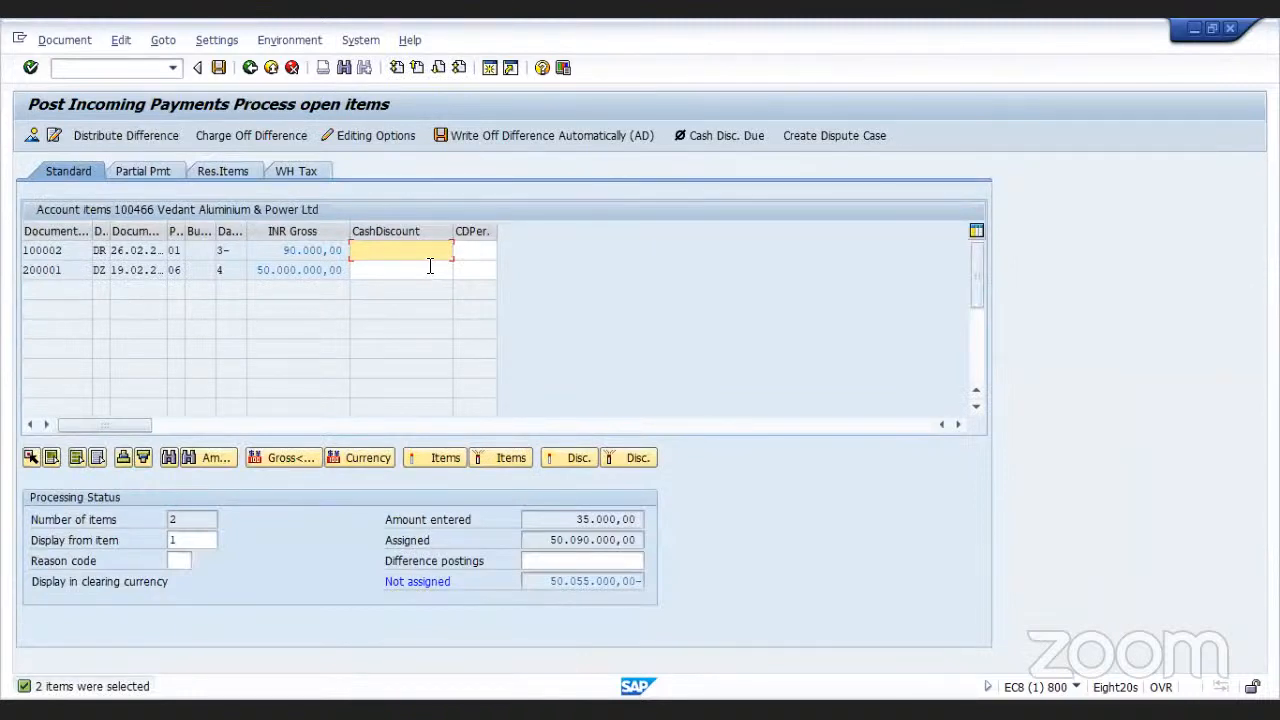
# Switch to partial payments and clear the payment amount of the 50,000,000 item 200001
pyautogui.click(160, 171)
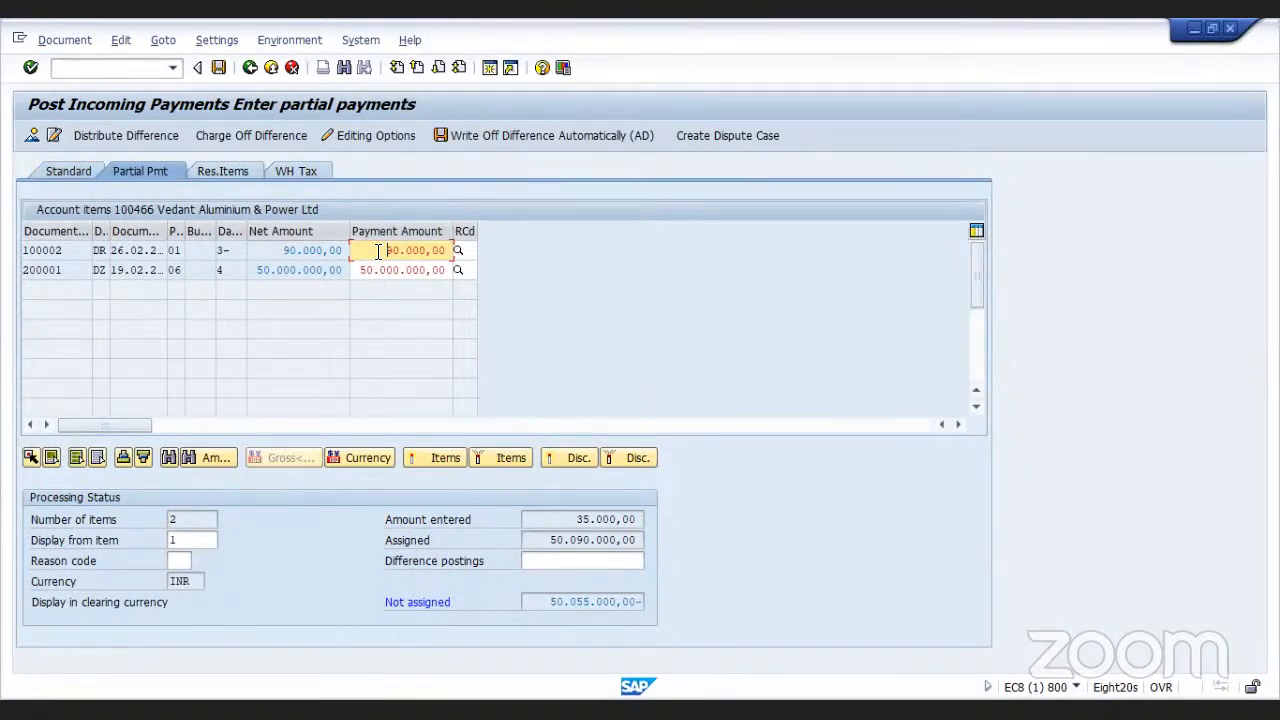
pyautogui.press('Return')
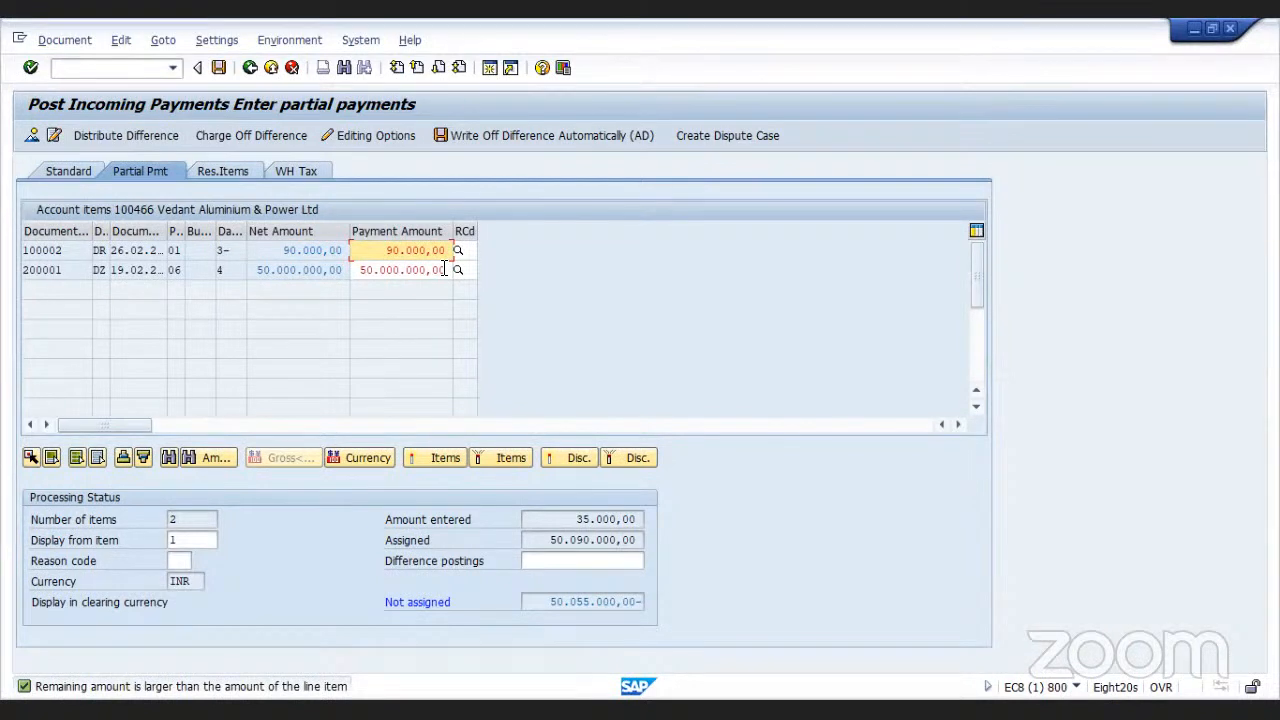
pyautogui.click(444, 270)
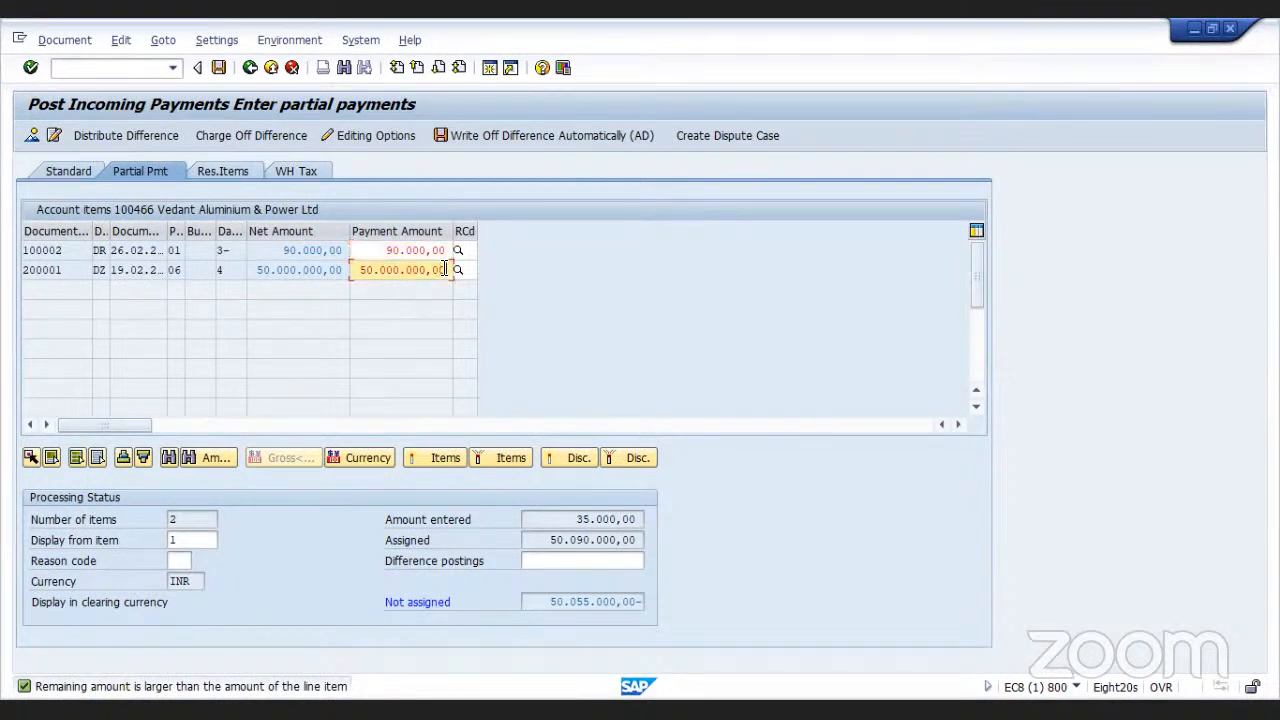
pyautogui.press('BackSpace')
pyautogui.press('BackSpace')
pyautogui.press('BackSpace')
pyautogui.press('BackSpace')
pyautogui.press('BackSpace')
pyautogui.press('BackSpace')
pyautogui.press('BackSpace')
pyautogui.press('BackSpace')
pyautogui.press('BackSpace')
pyautogui.press('BackSpace')
pyautogui.press('BackSpace')
pyautogui.press('BackSpace')
pyautogui.press('BackSpace')
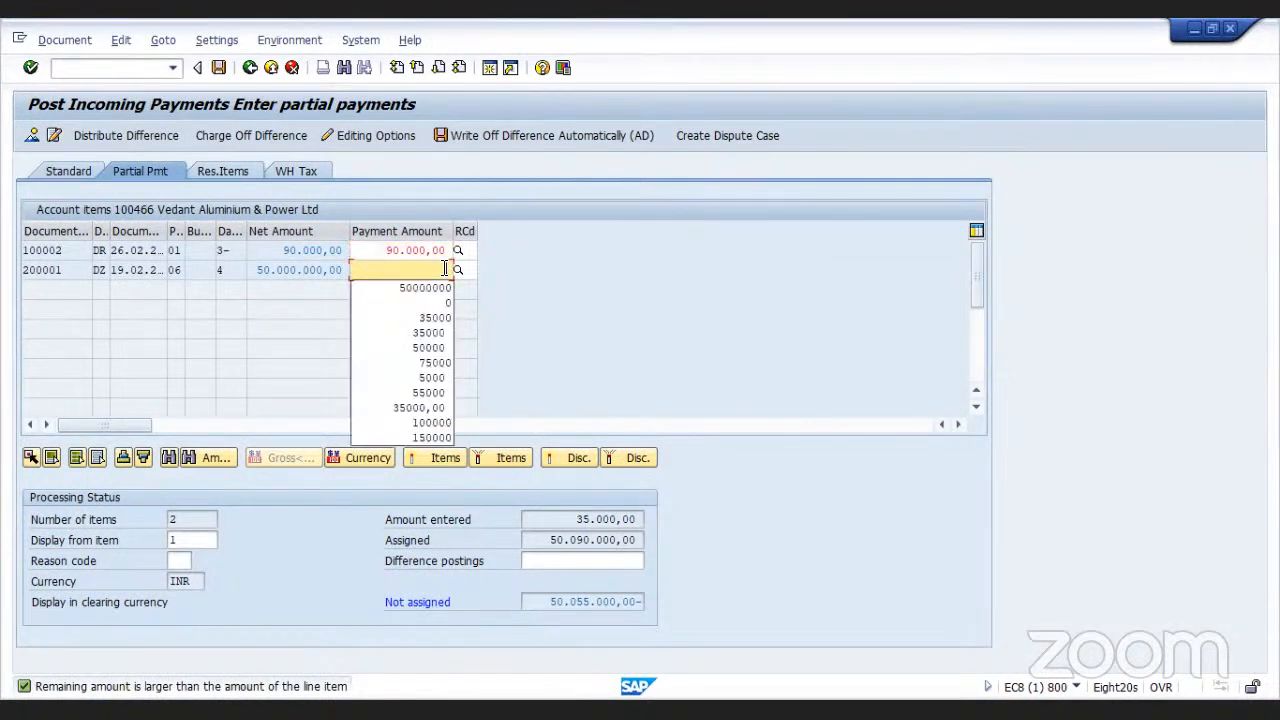
pyautogui.click(524, 276)
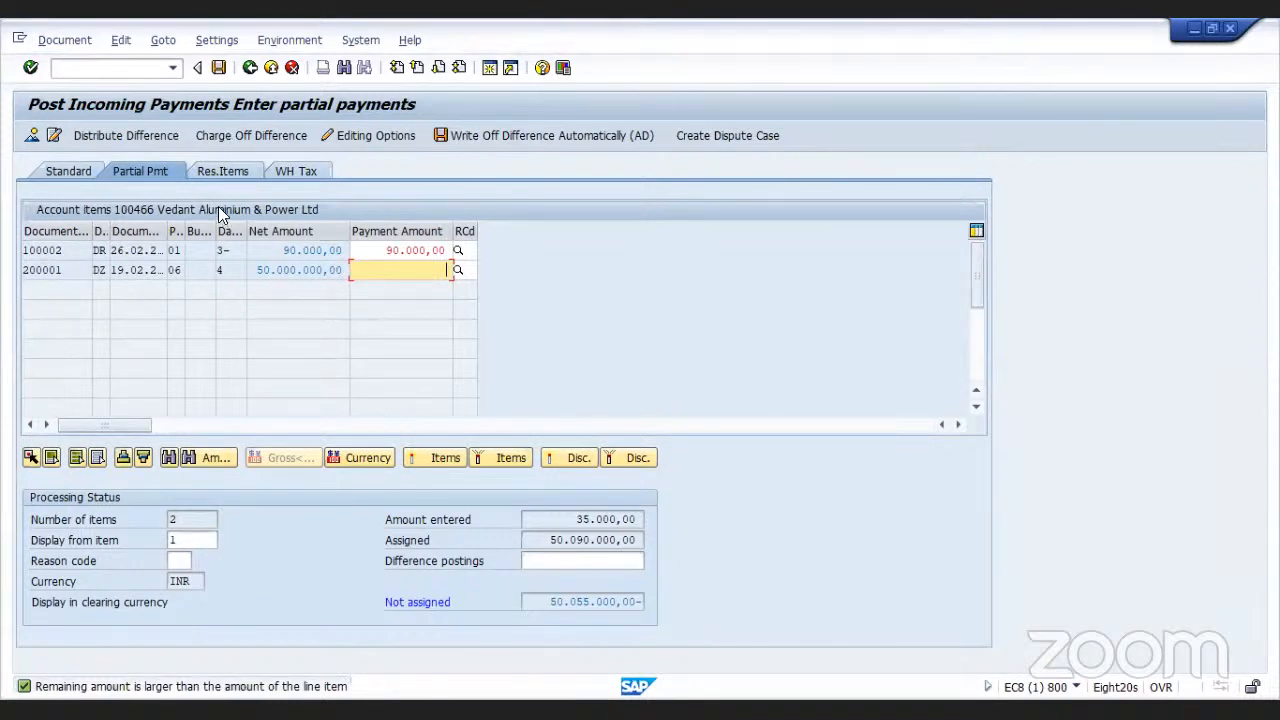
# Enter a residual item of 50000000 for document 200001 on the residual items tab
pyautogui.click(224, 171)
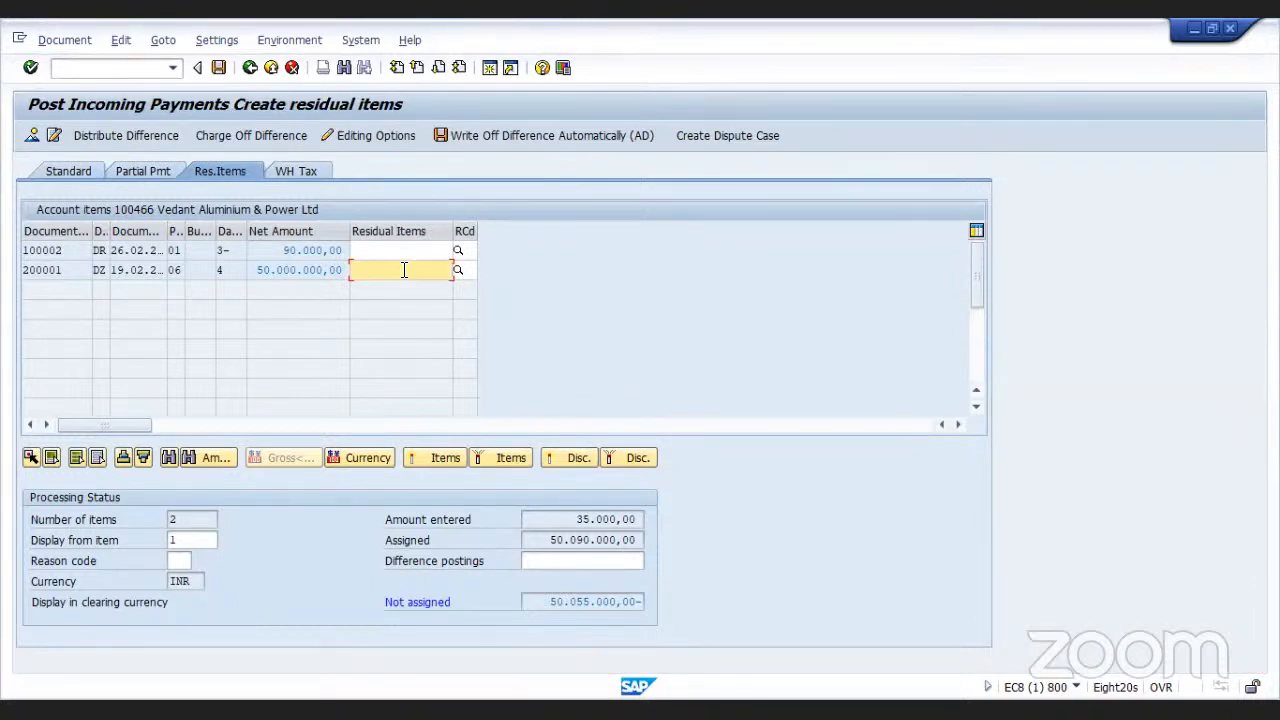
pyautogui.doubleClick(404, 270)
pyautogui.press('BackSpace')
pyautogui.press('BackSpace')
pyautogui.press('Right')
pyautogui.press('Right')
pyautogui.press('Right')
pyautogui.press('Right')
pyautogui.press('Right')
pyautogui.press('BackSpace')
pyautogui.press('BackSpace')
pyautogui.press('BackSpace')
pyautogui.press('BackSpace')
pyautogui.press('BackSpace')
pyautogui.press('BackSpace')
pyautogui.press('BackSpace')
pyautogui.press('BackSpace')
pyautogui.press('BackSpace')
pyautogui.press('BackSpace')
pyautogui.press('BackSpace')
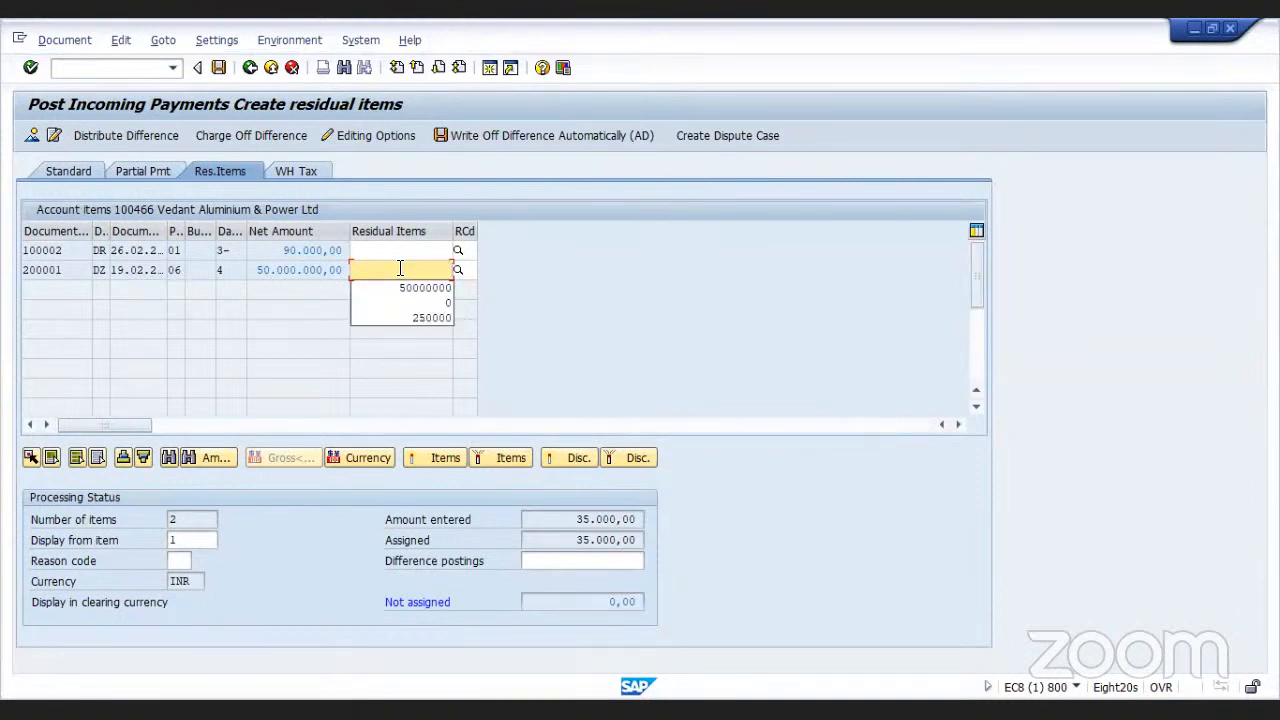
pyautogui.write('5')
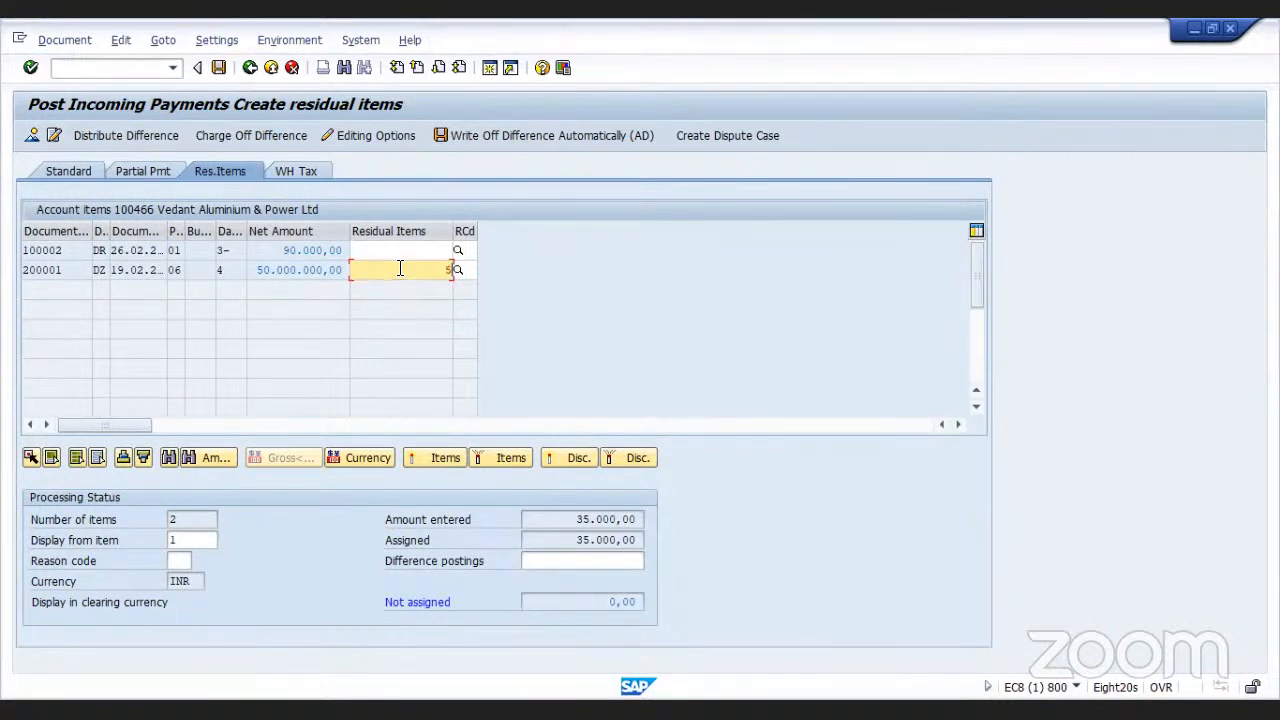
pyautogui.write('0000000')
pyautogui.click(364, 250)
pyautogui.press('Return')
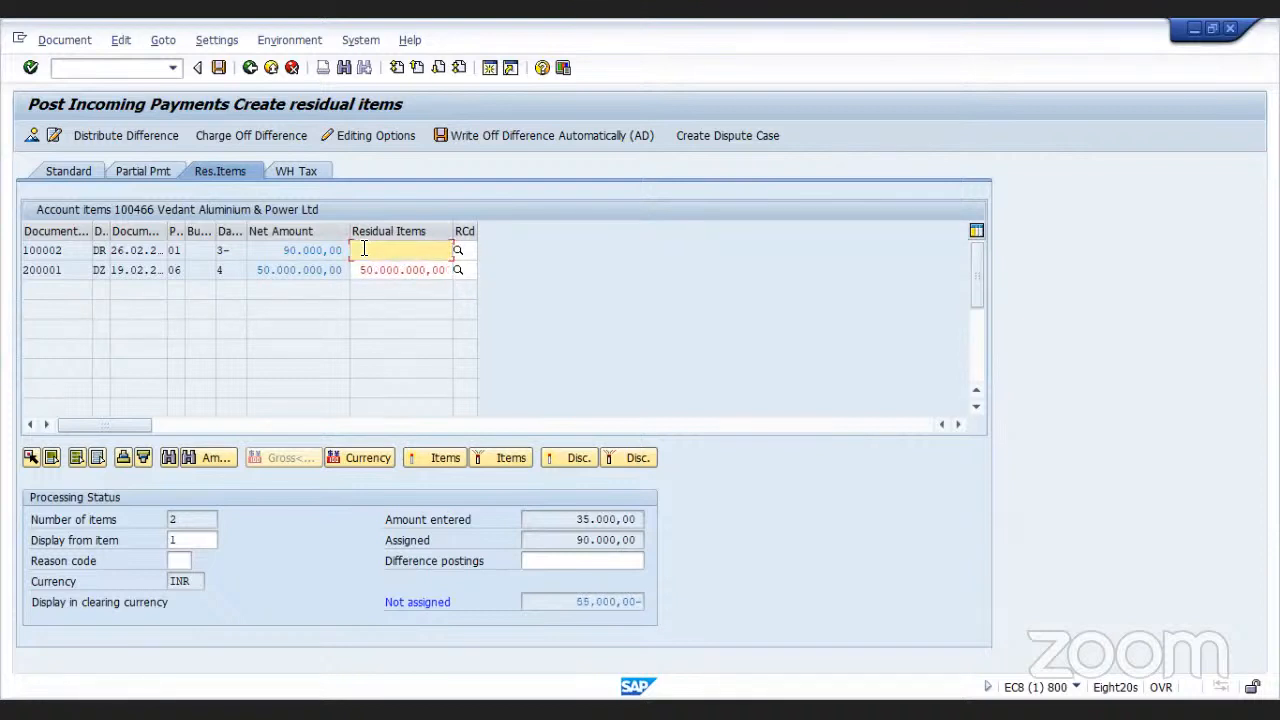
# Set the partial payment for invoice 100002 to 35.000,00 and post the incoming payment
pyautogui.click(166, 170)
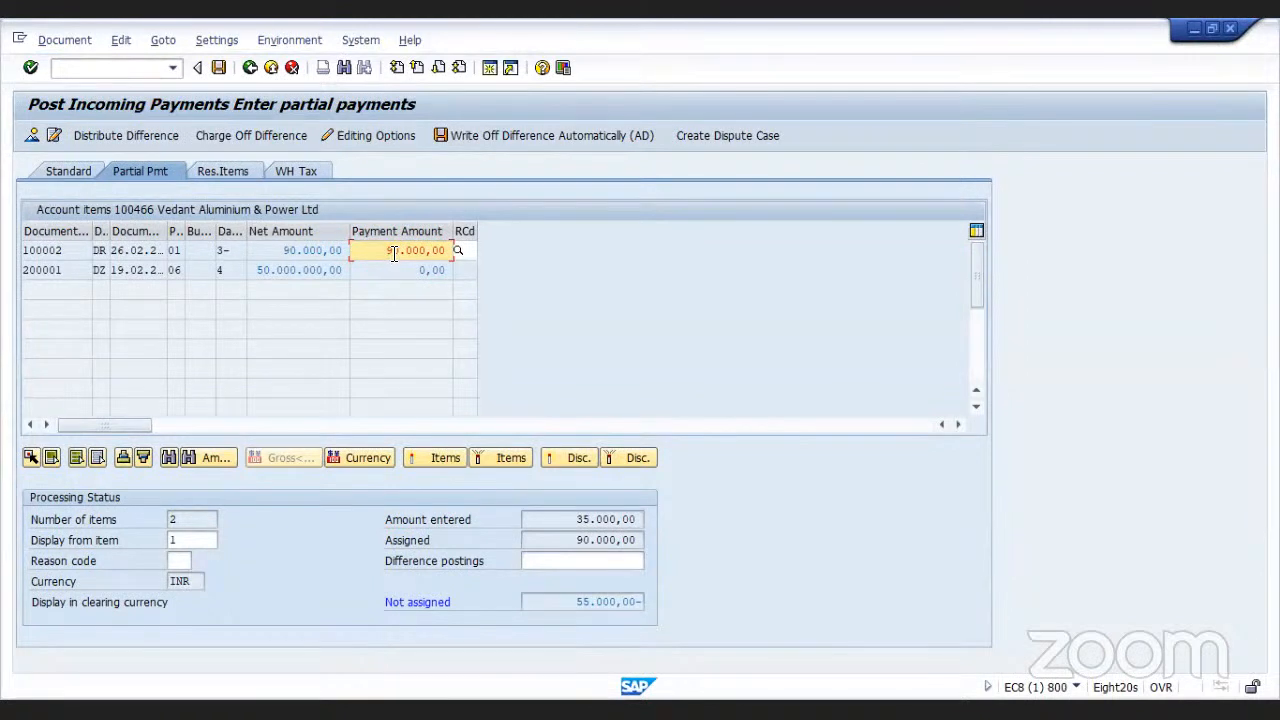
pyautogui.write('35')
pyautogui.press('Return')
pyautogui.click(218, 68)
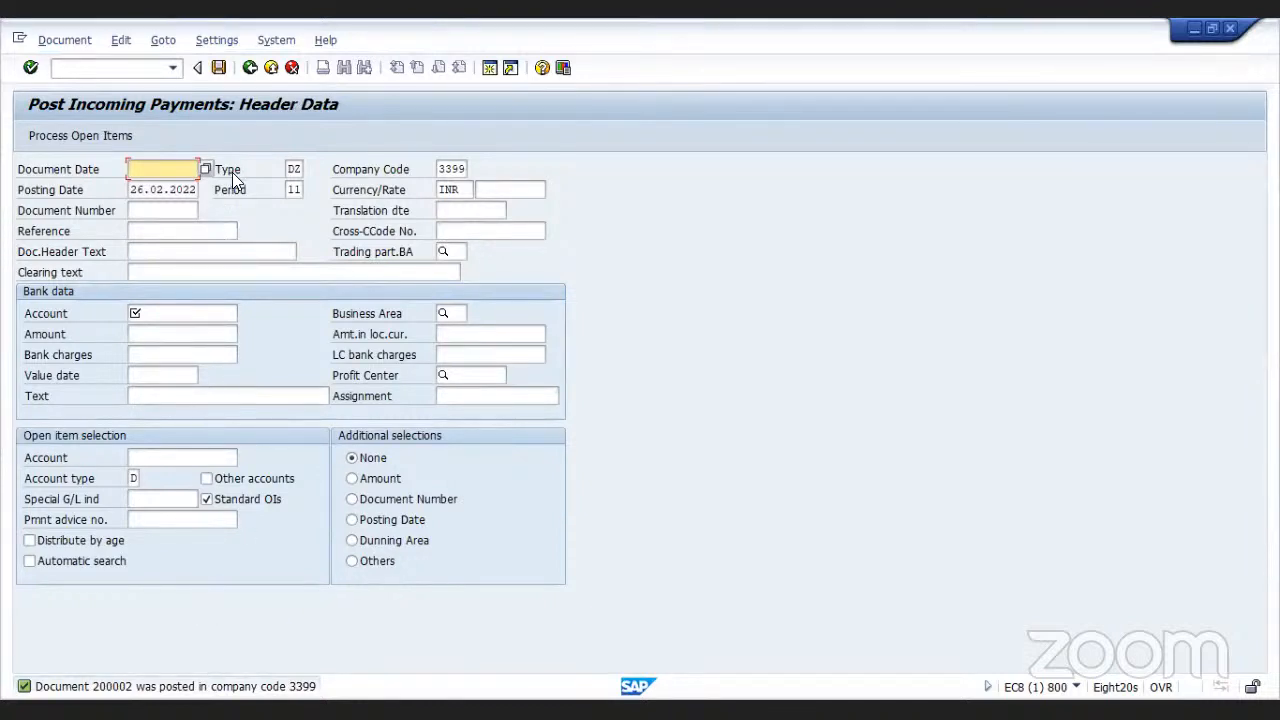
# Enter 26.02.2022 as the document date for a new incoming payment
pyautogui.click(251, 71)
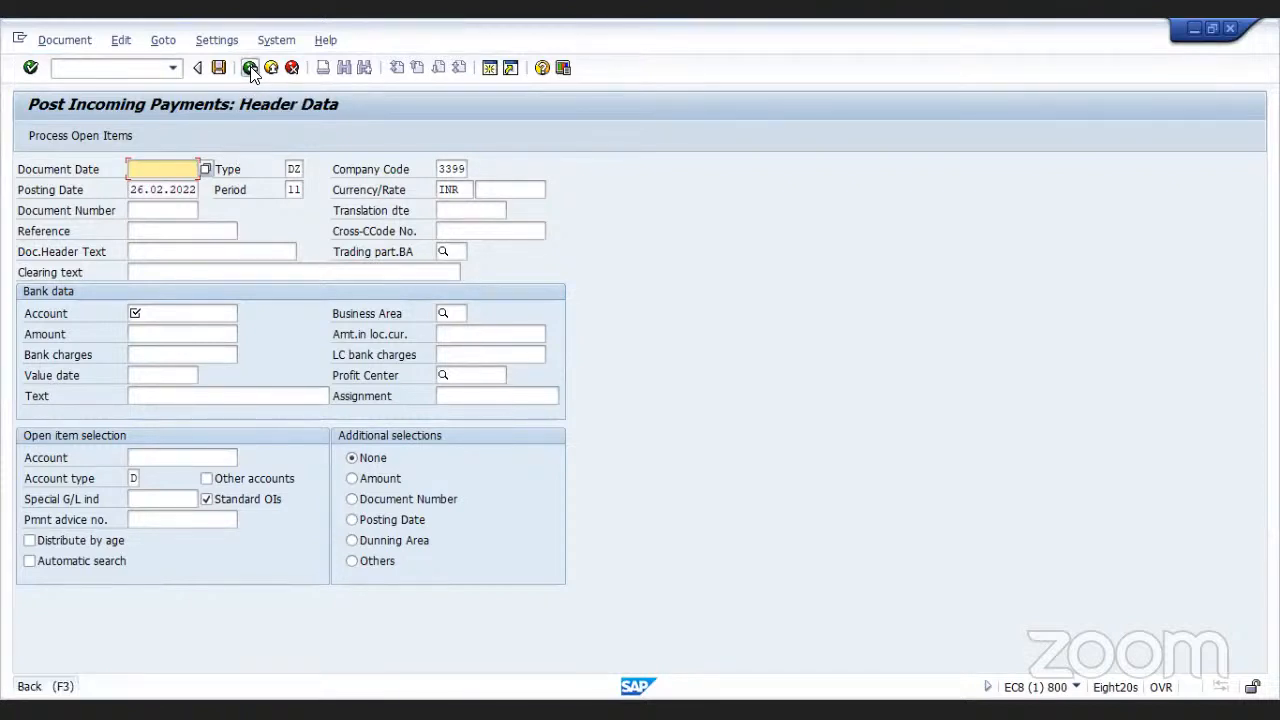
pyautogui.click(174, 163)
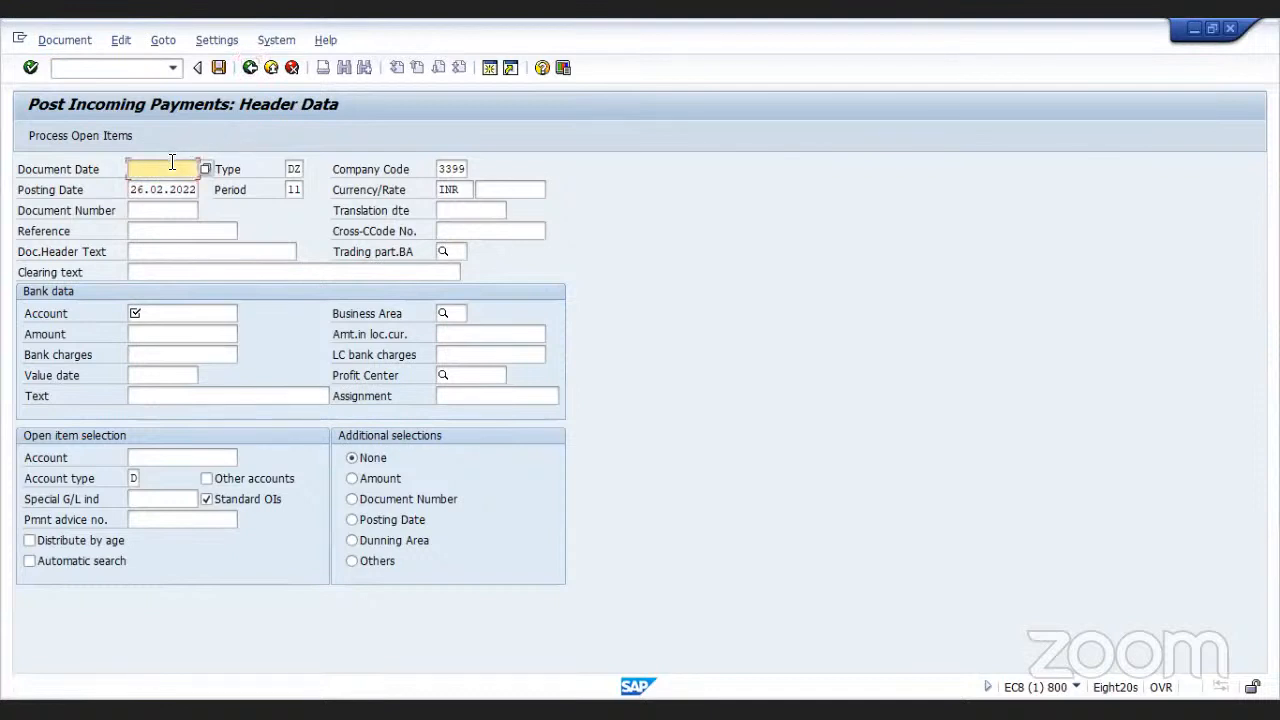
pyautogui.write('26')
pyautogui.click(174, 188)
# Set the bank account to 104002
pyautogui.click(183, 315)
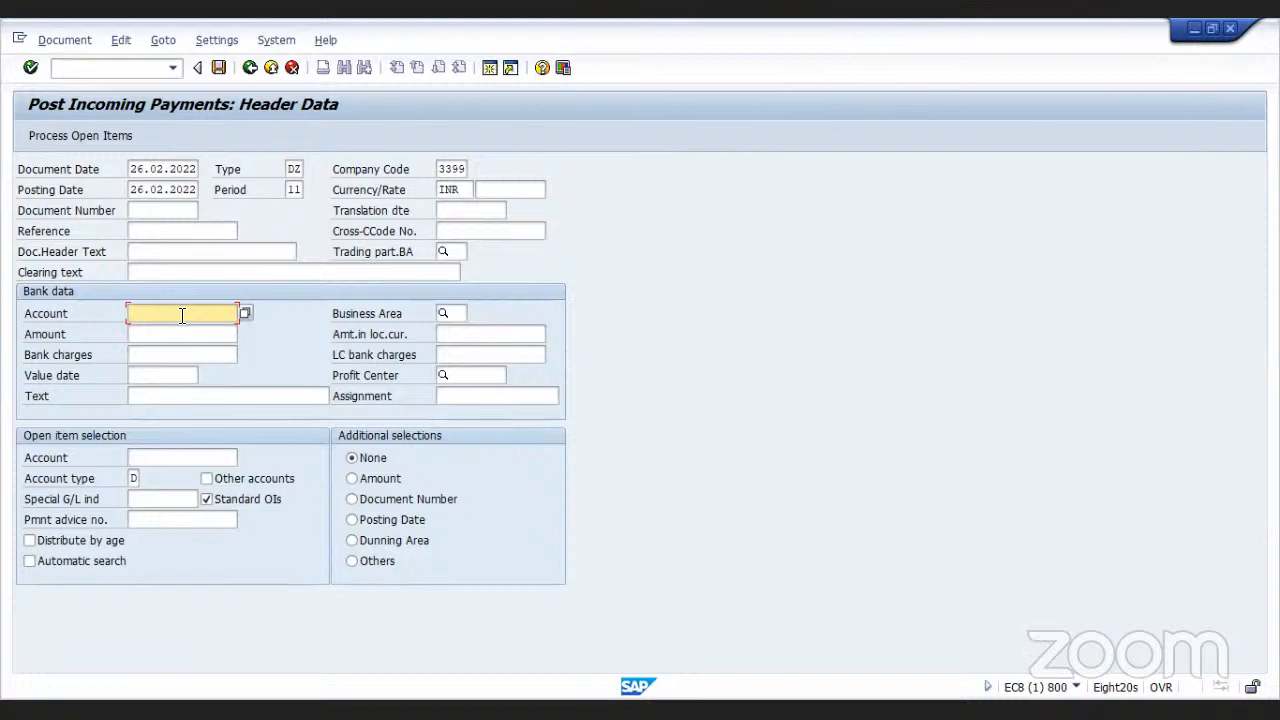
pyautogui.write('55000')
pyautogui.click(182, 336)
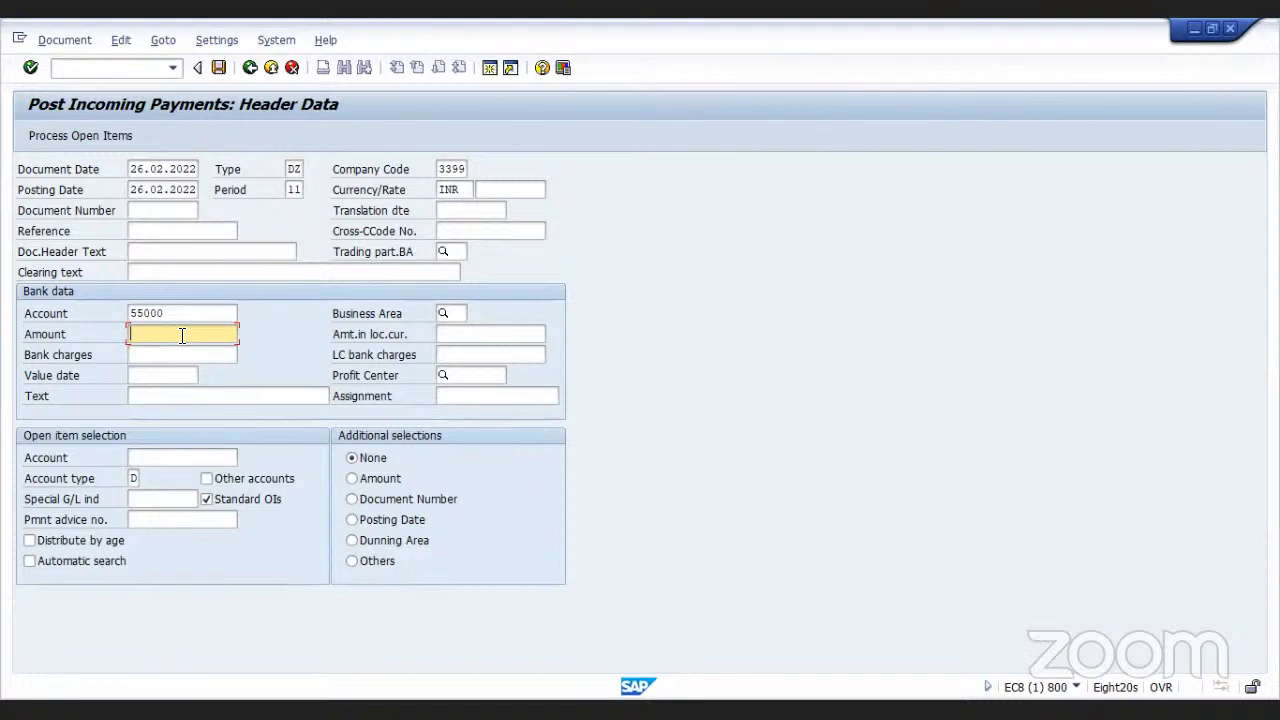
pyautogui.click(187, 316)
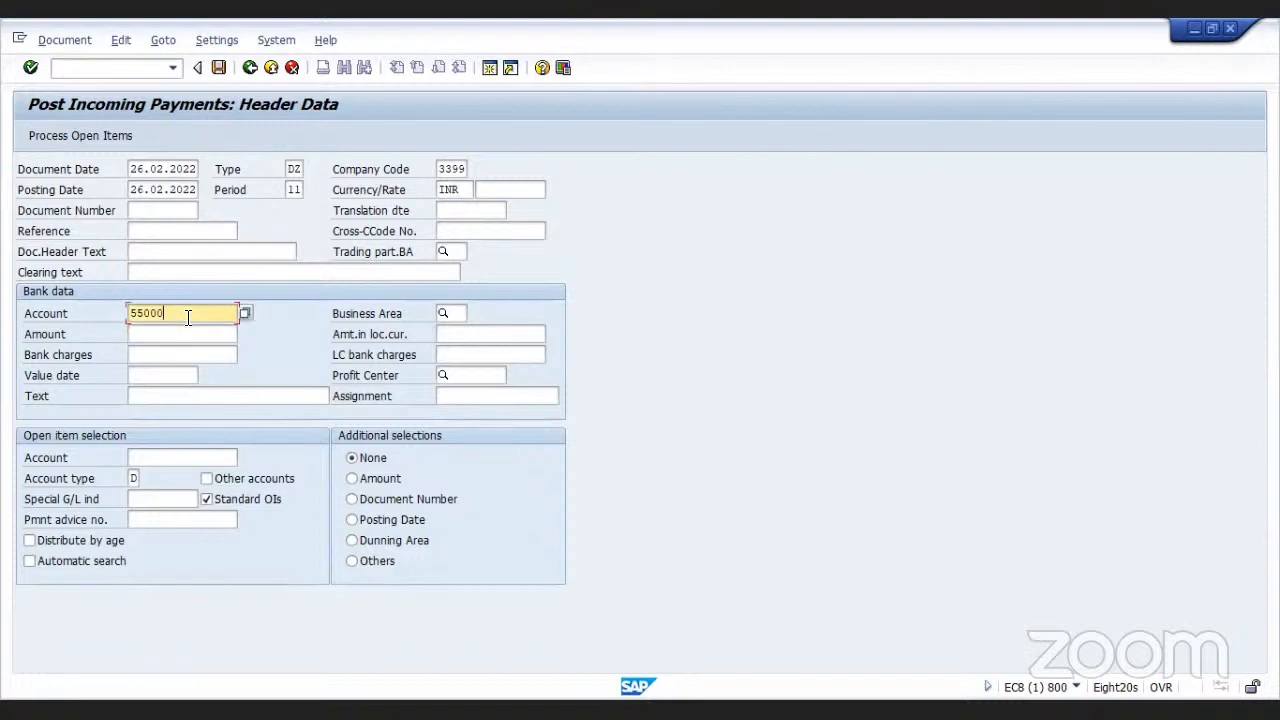
pyautogui.press('BackSpace')
pyautogui.press('BackSpace')
pyautogui.press('BackSpace')
pyautogui.press('BackSpace')
pyautogui.press('BackSpace')
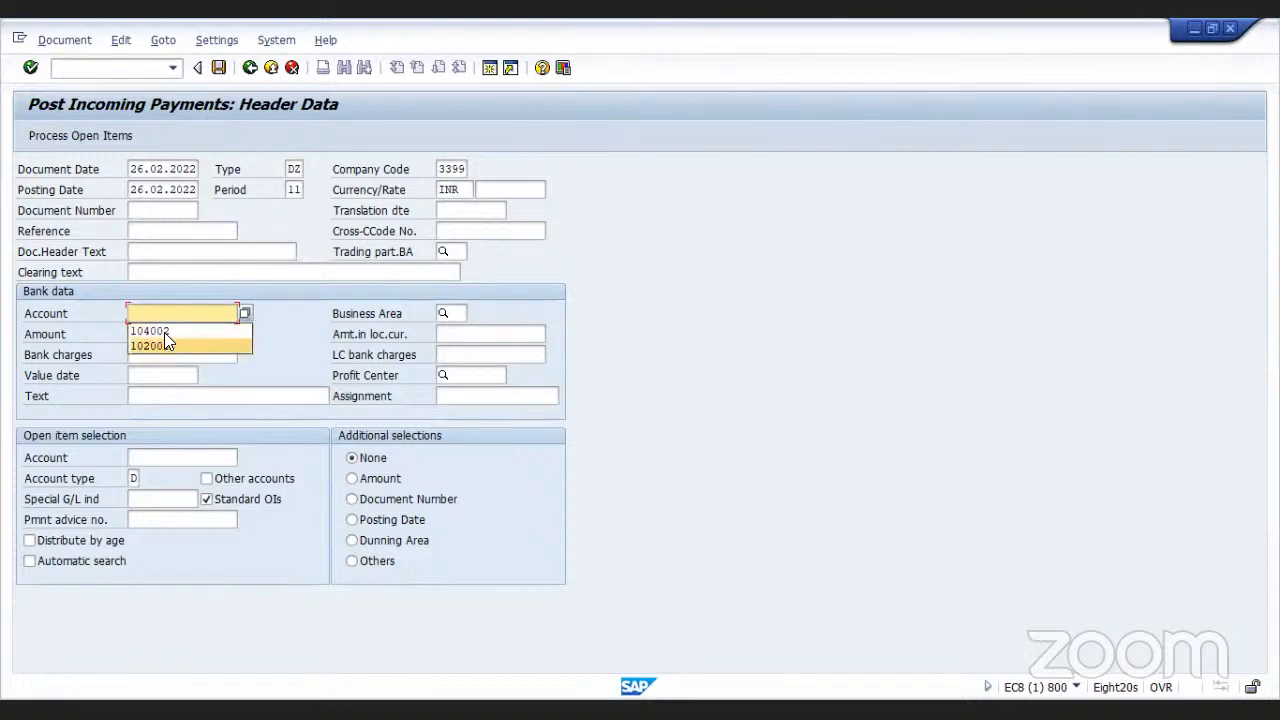
pyautogui.click(155, 330)
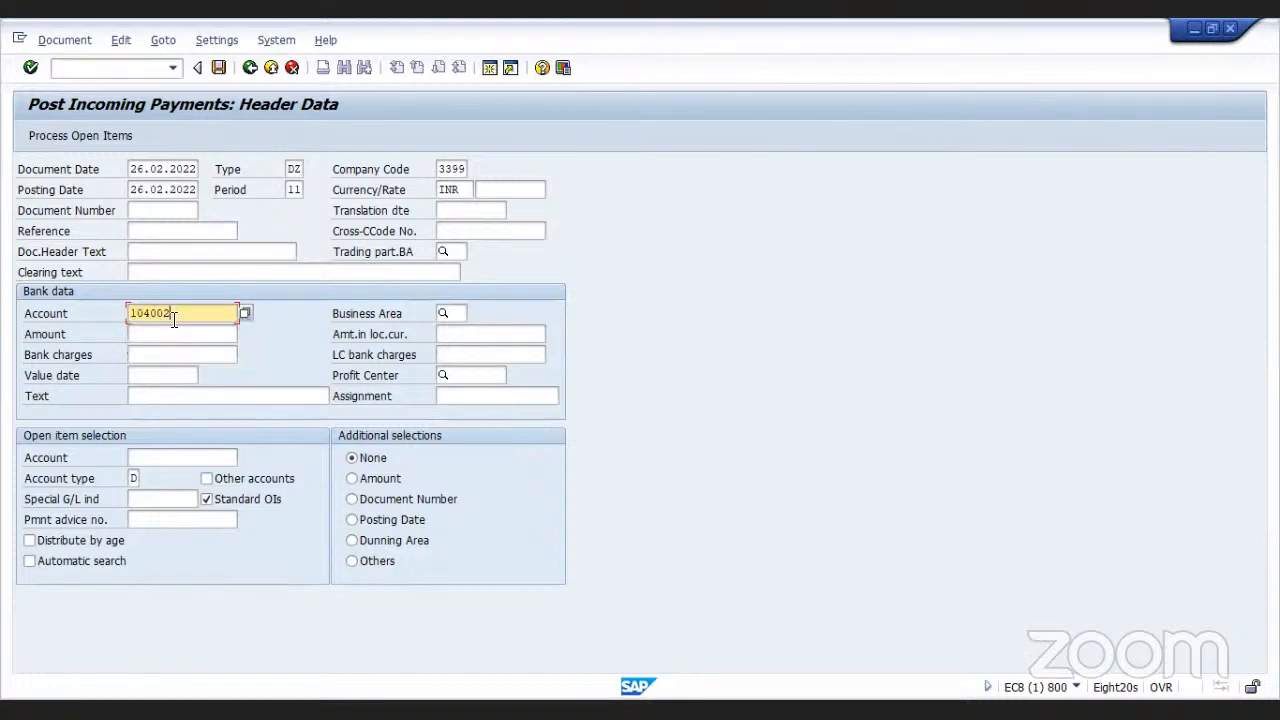
# Look up the company code's G/L accounts and pick SBI Current A/C 104002 as the bank account
pyautogui.click(246, 311)
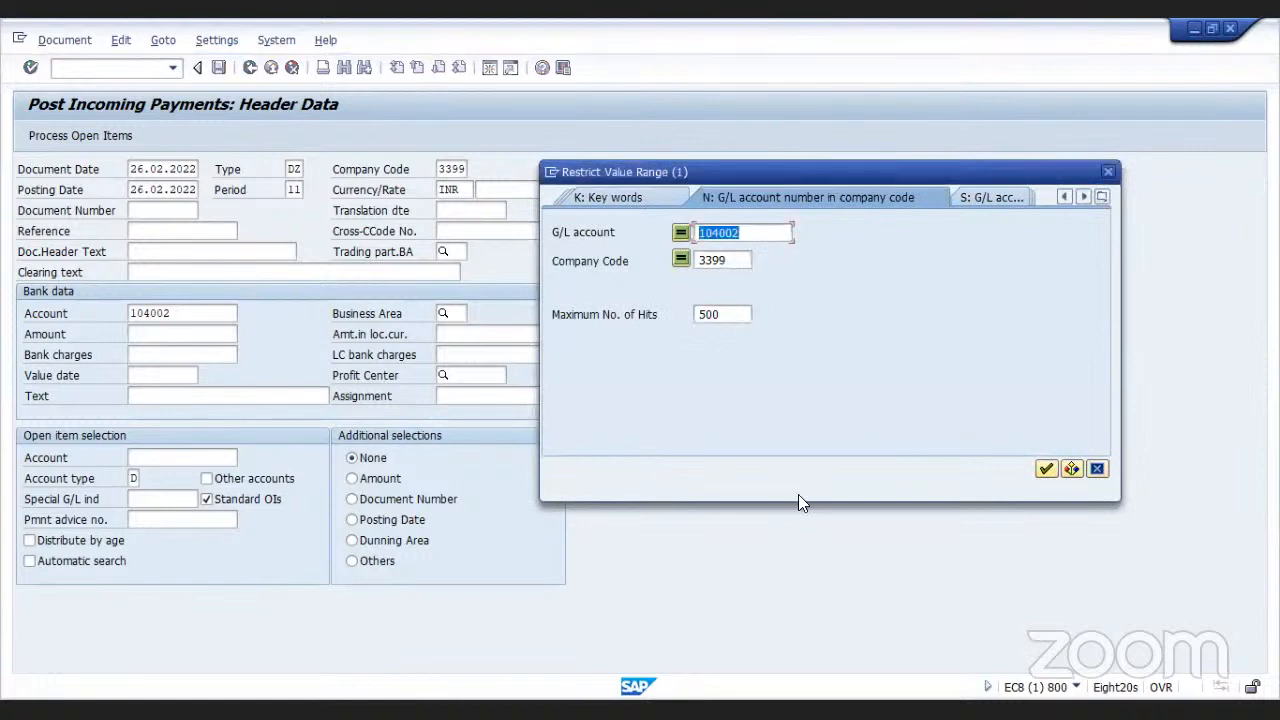
pyautogui.click(730, 315)
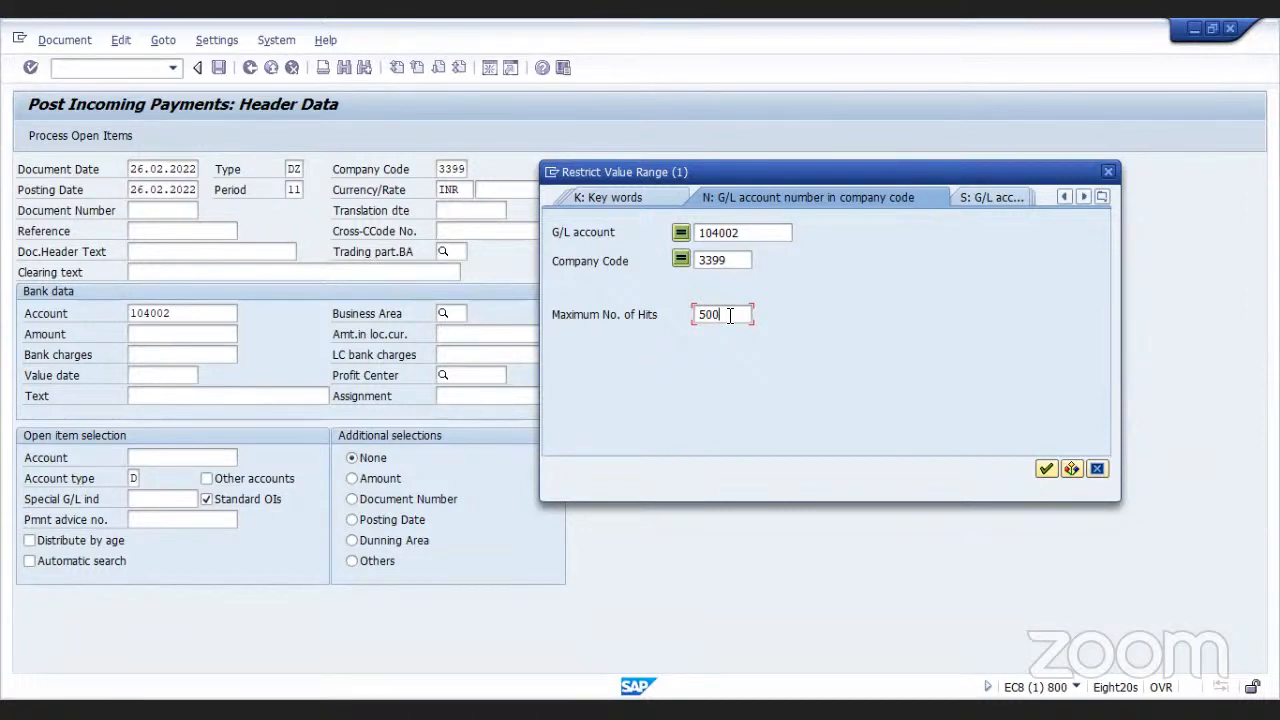
pyautogui.press('BackSpace')
pyautogui.press('BackSpace')
pyautogui.press('BackSpace')
pyautogui.click(748, 233)
pyautogui.press('BackSpace')
pyautogui.press('BackSpace')
pyautogui.press('BackSpace')
pyautogui.press('BackSpace')
pyautogui.press('BackSpace')
pyautogui.press('BackSpace')
pyautogui.press('Return')
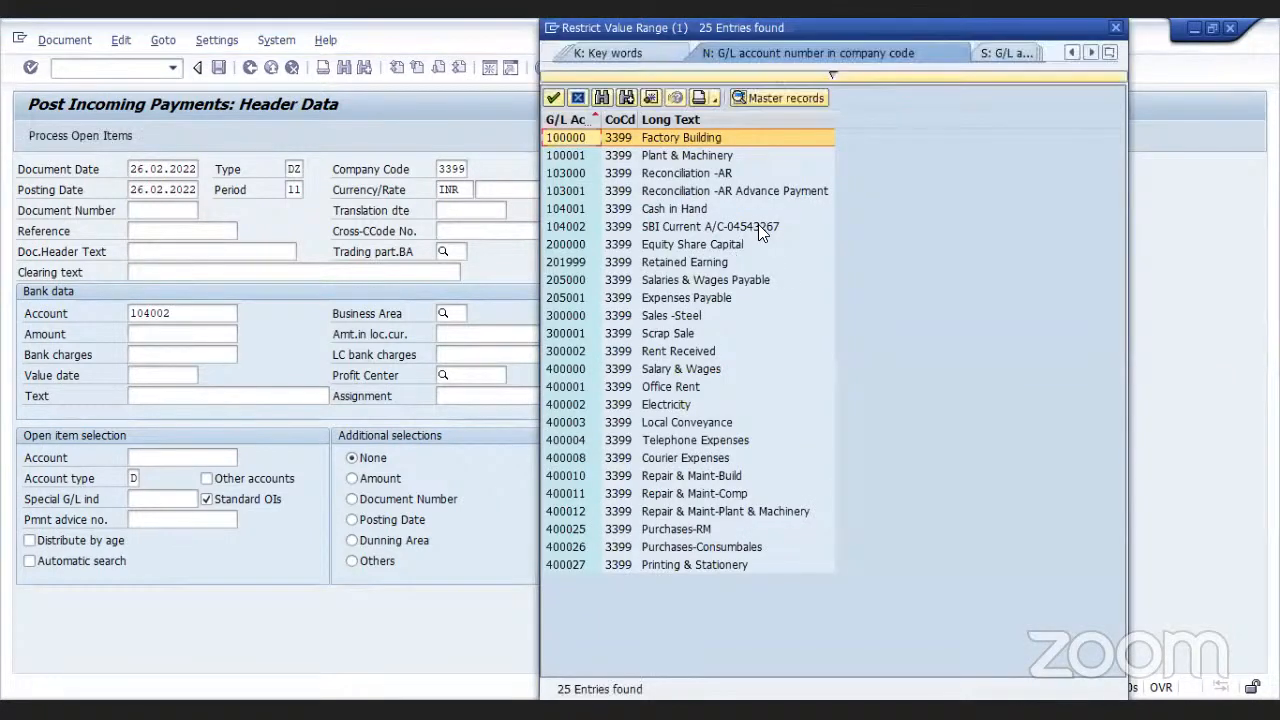
pyautogui.click(758, 225)
pyautogui.doubleClick(758, 225)
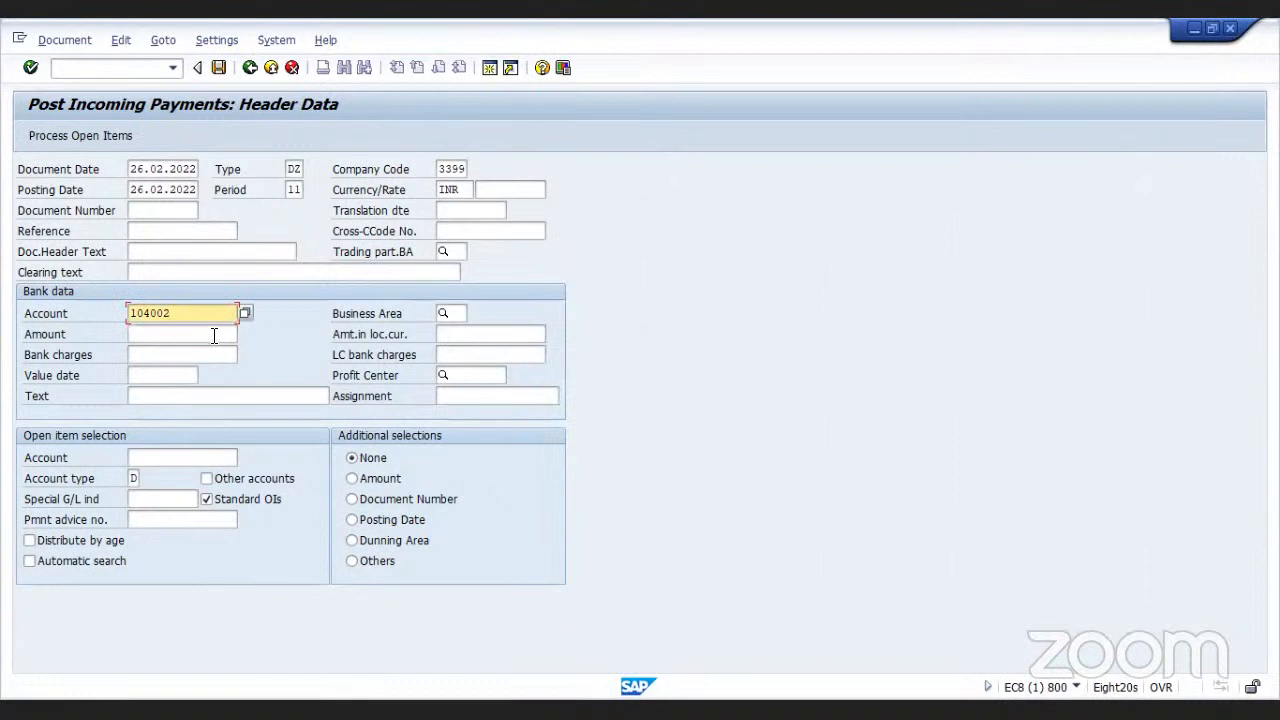
# Enter a payment amount of 55000
pyautogui.click(214, 335)
pyautogui.write('50000')
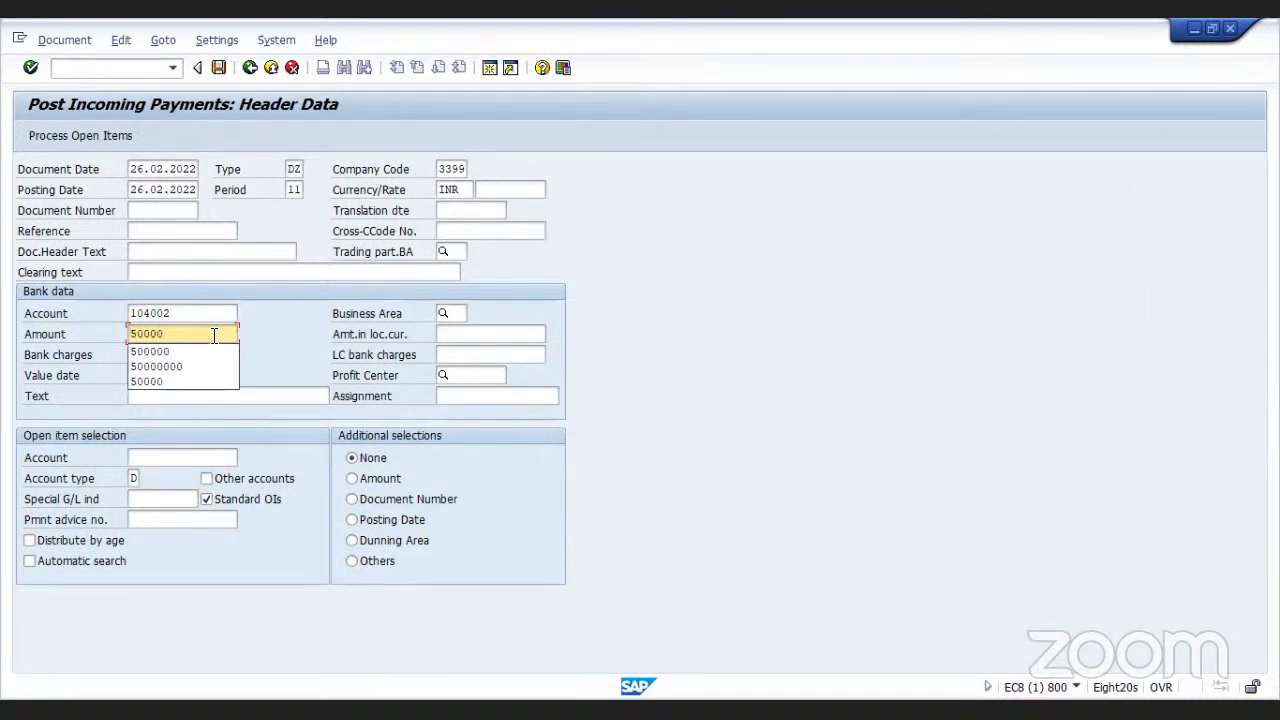
pyautogui.press('BackSpace')
pyautogui.press('BackSpace')
pyautogui.press('BackSpace')
pyautogui.press('BackSpace')
pyautogui.write('5000')
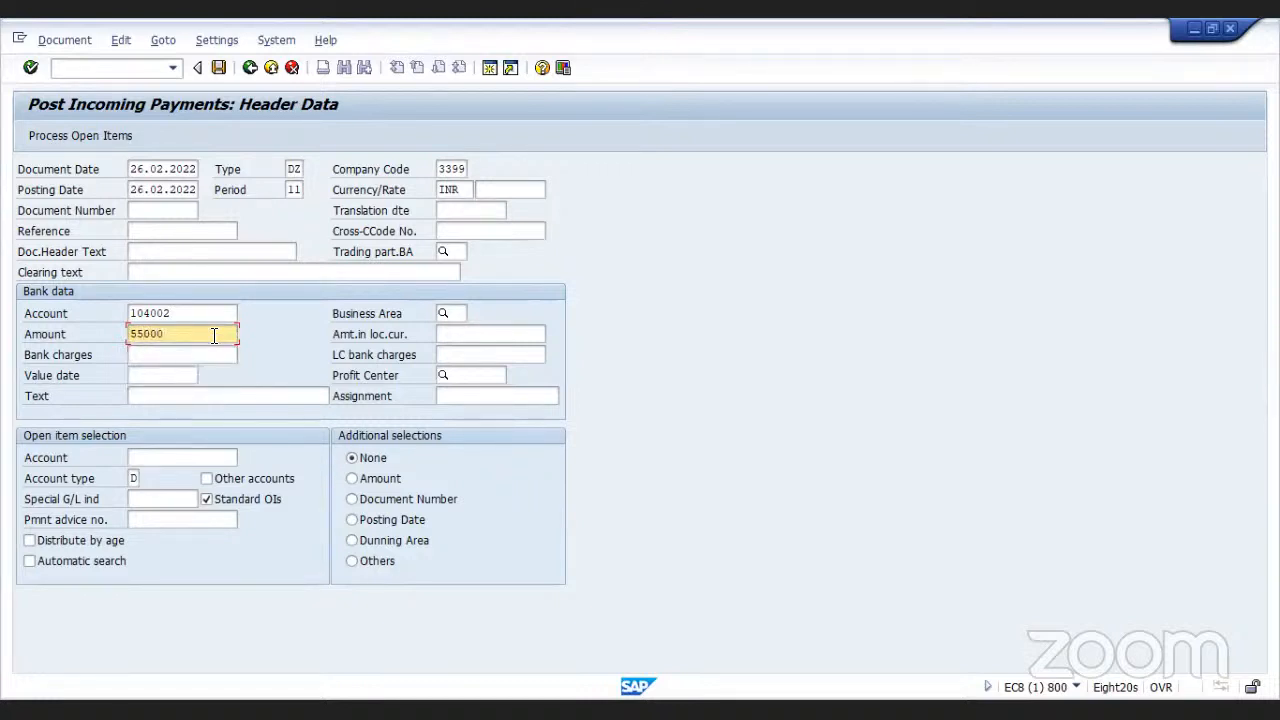
# Look up the company code's customers and select customer 100466 as the open item account
pyautogui.click(172, 459)
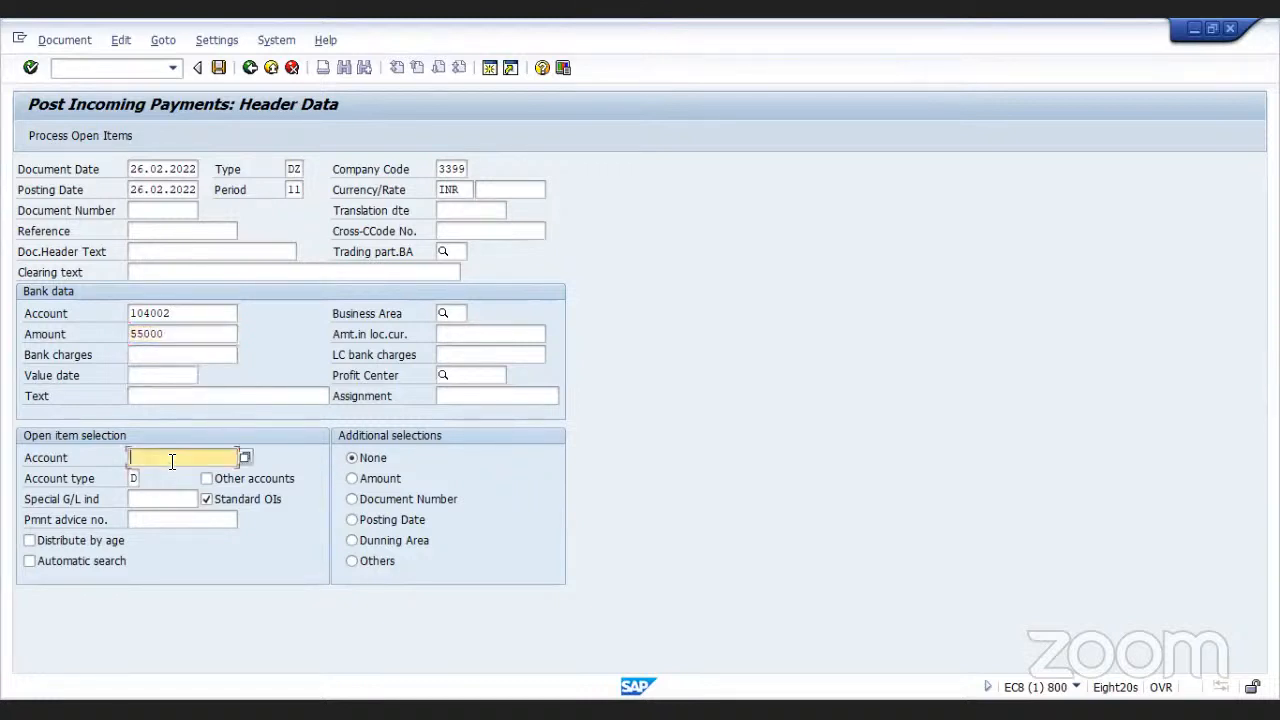
pyautogui.click(245, 457)
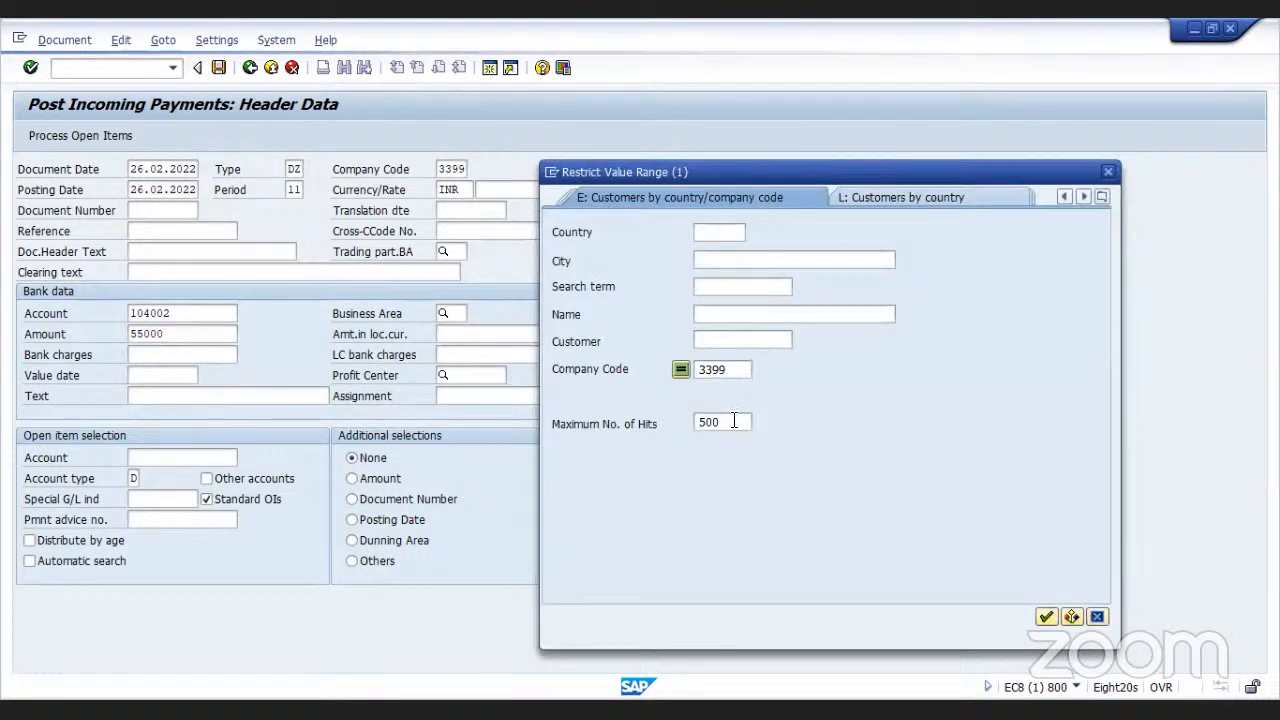
pyautogui.click(734, 421)
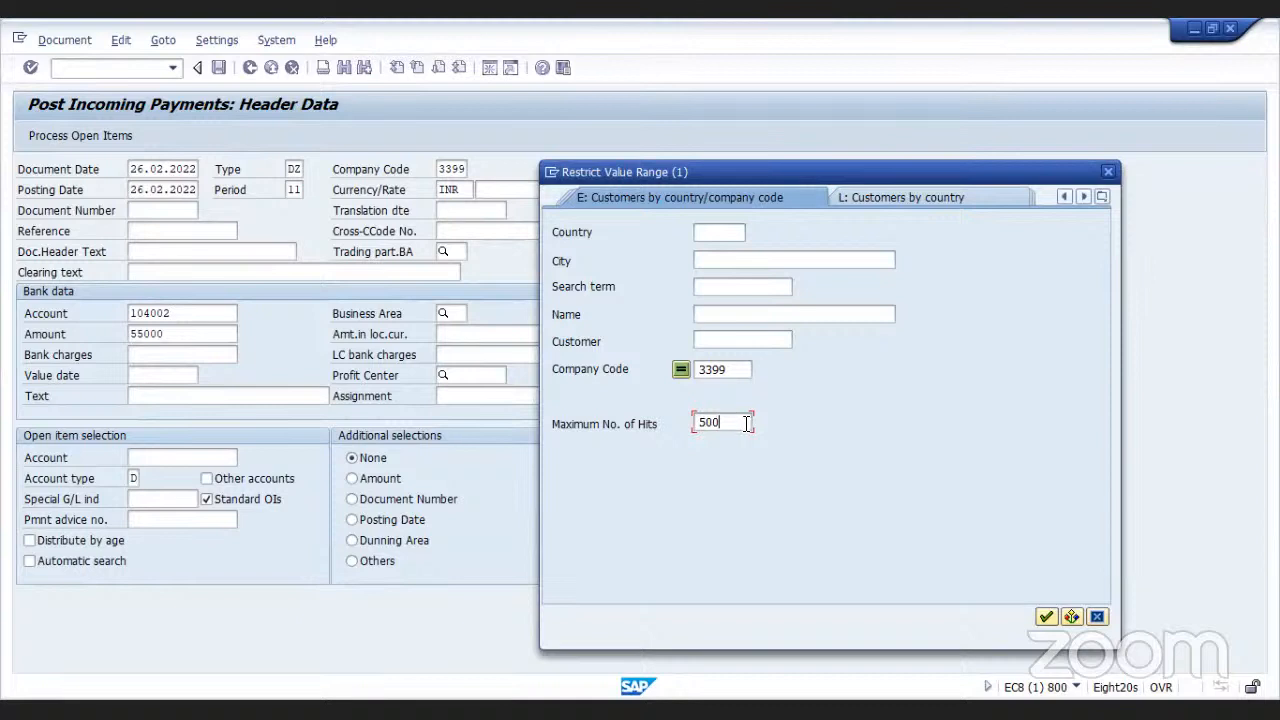
pyautogui.press('BackSpace')
pyautogui.press('BackSpace')
pyautogui.press('BackSpace')
pyautogui.click(1046, 616)
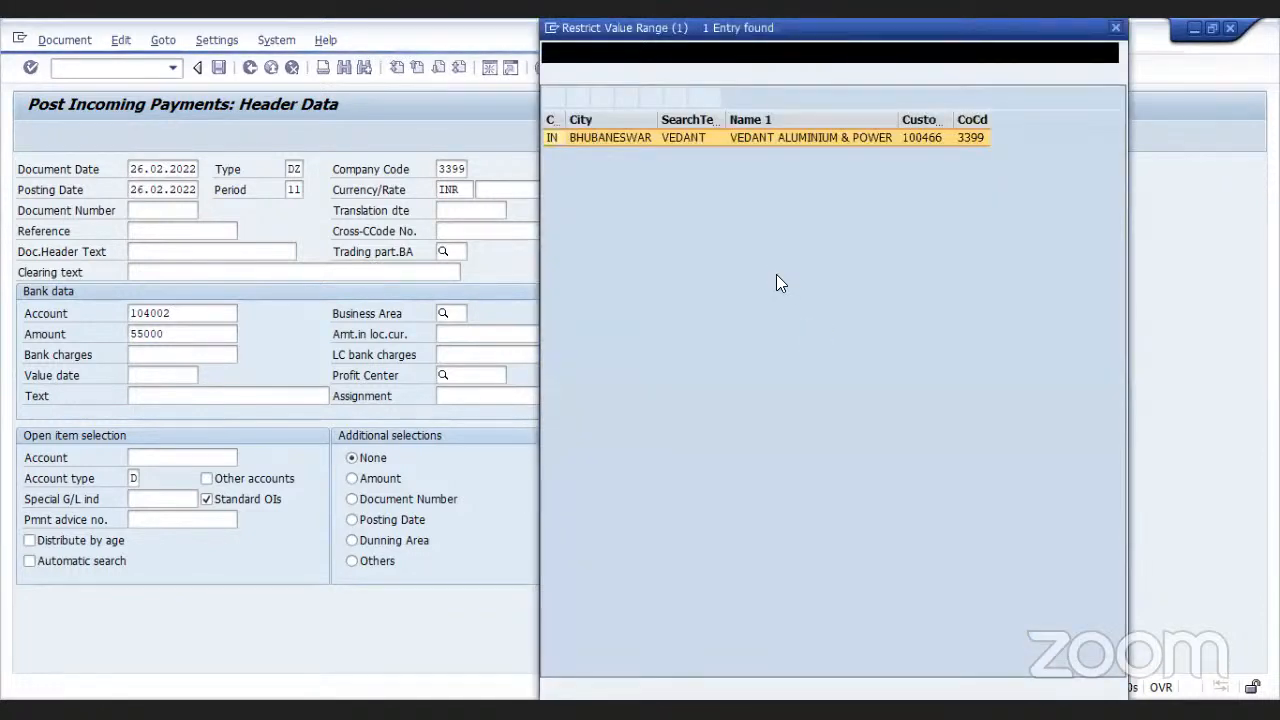
pyautogui.doubleClick(678, 137)
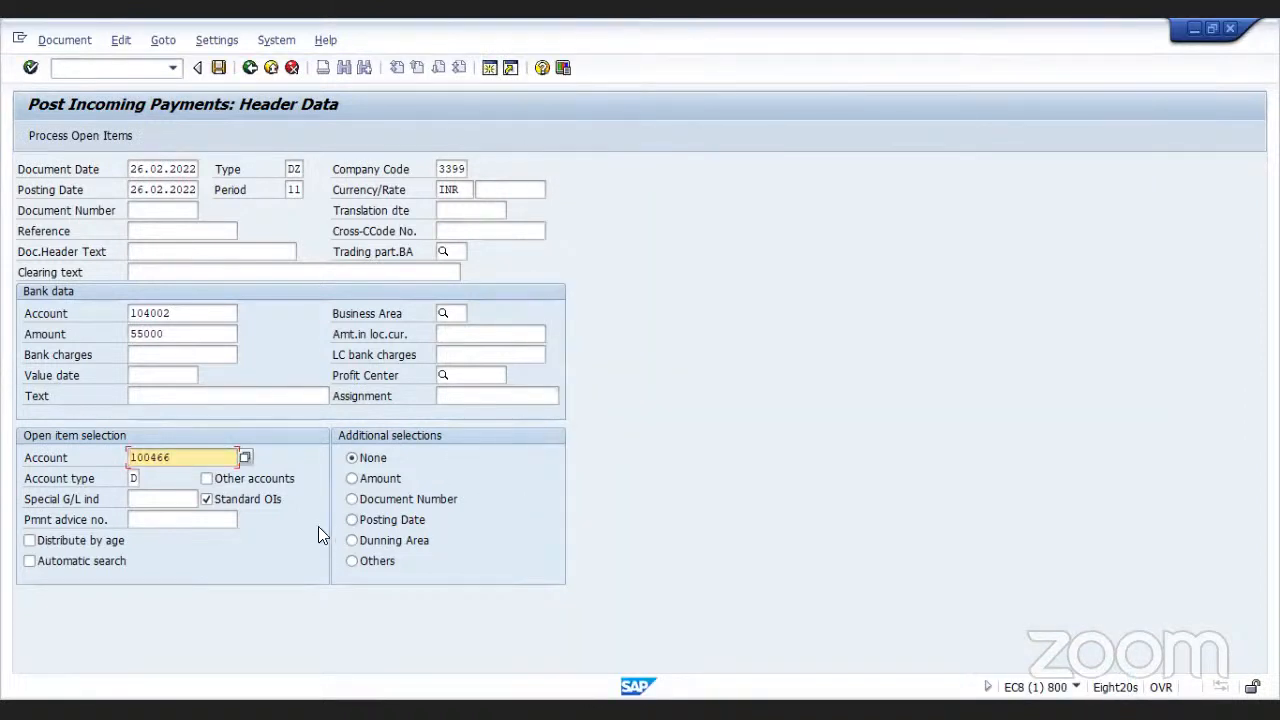
# Process the open items and enter a residual item for the 50.000.000,00 item of document 200002
pyautogui.click(120, 136)
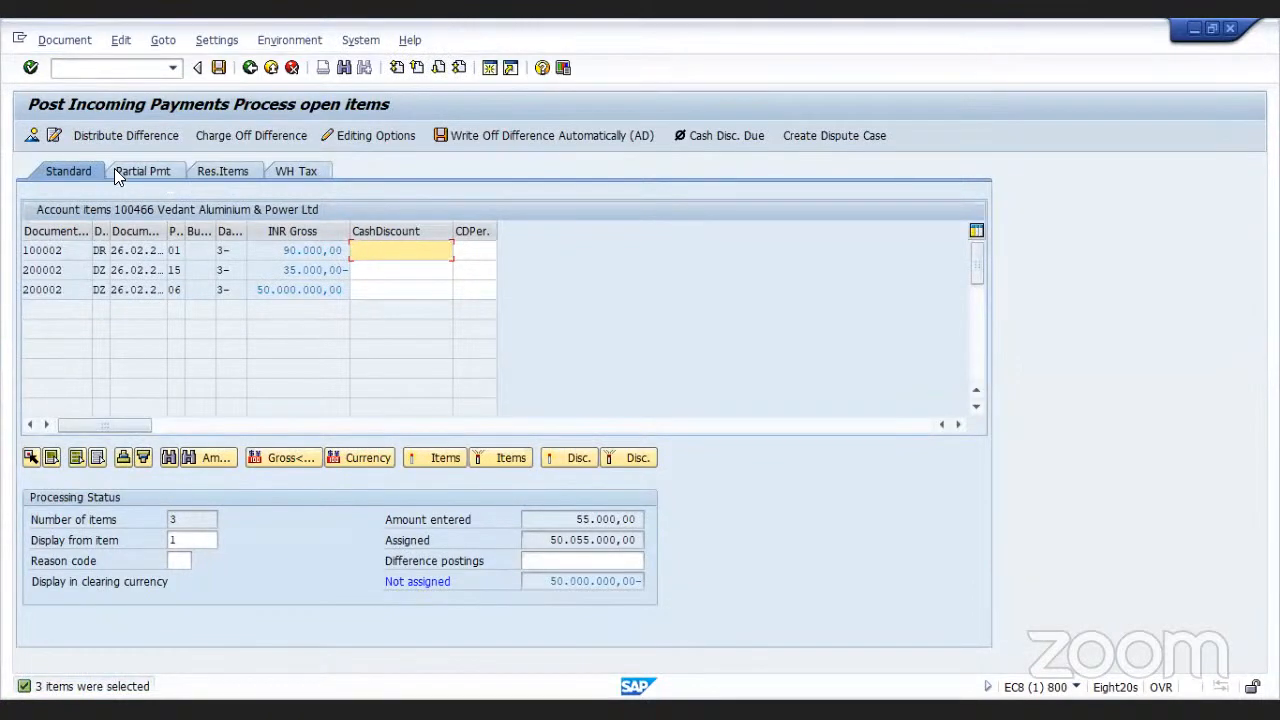
pyautogui.click(204, 168)
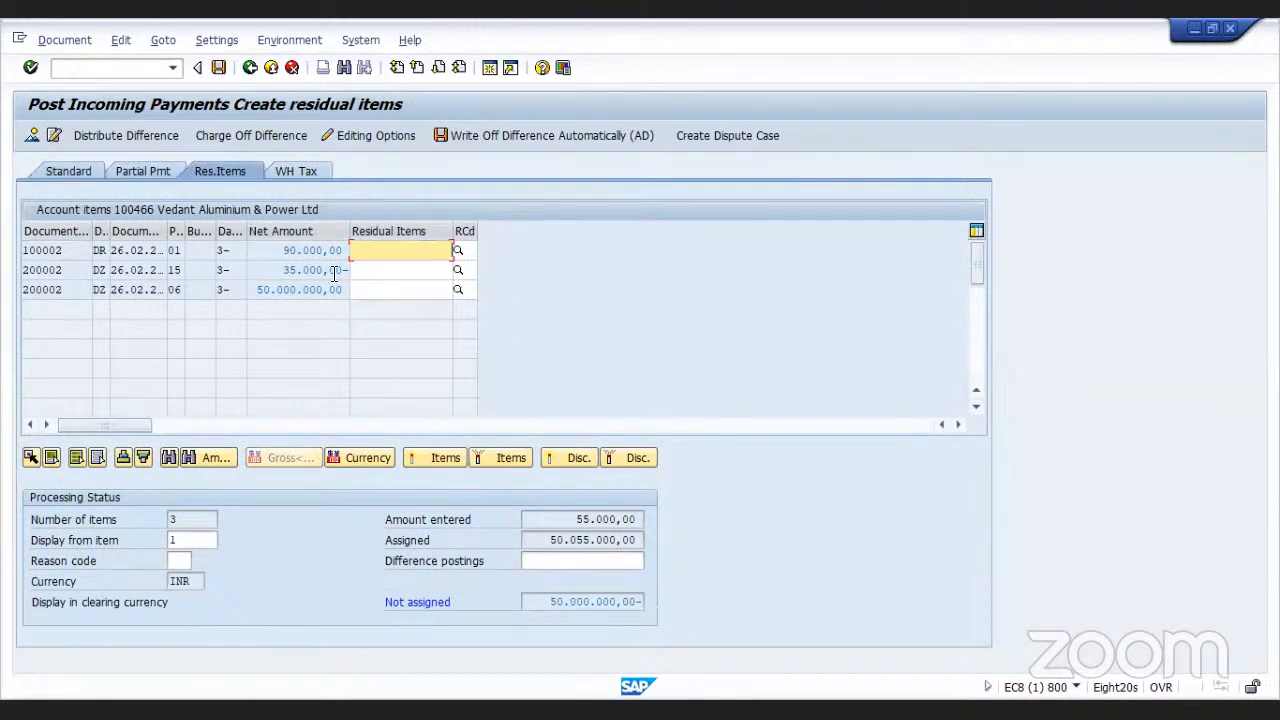
pyautogui.click(358, 290)
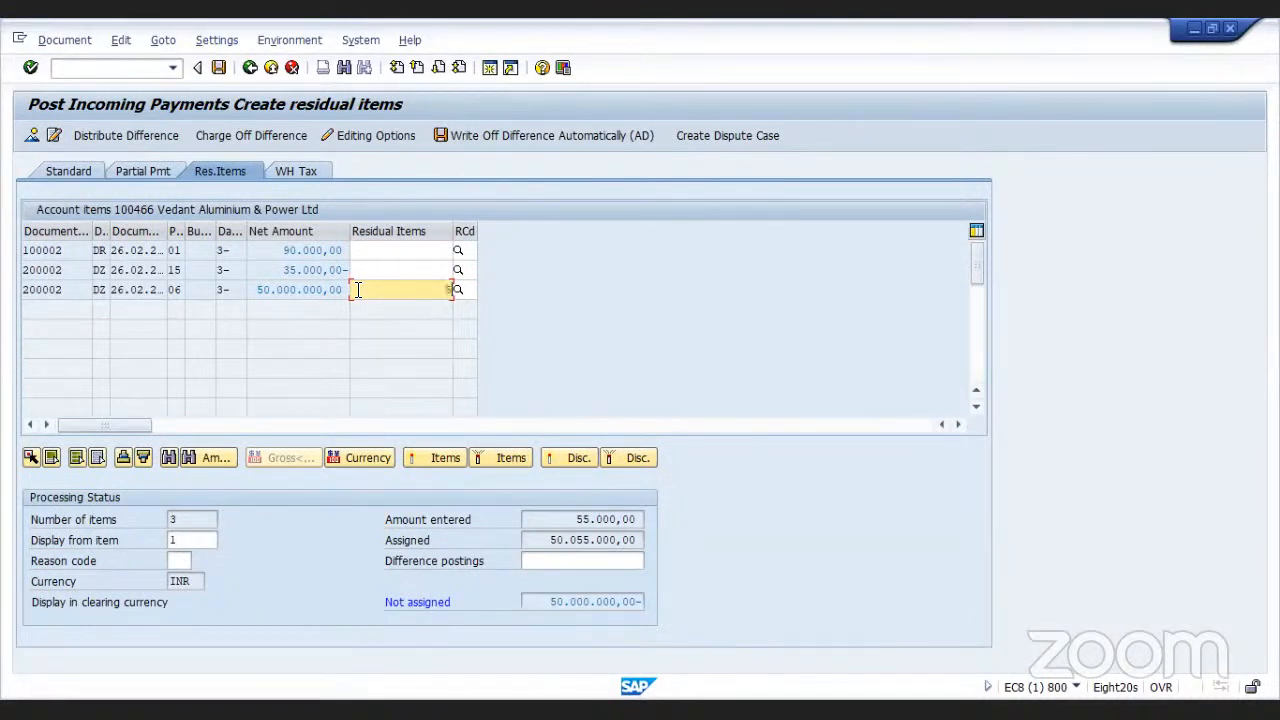
pyautogui.write('000000')
pyautogui.write('0')
# Check the partial payment amounts and post the incoming payment
pyautogui.click(132, 170)
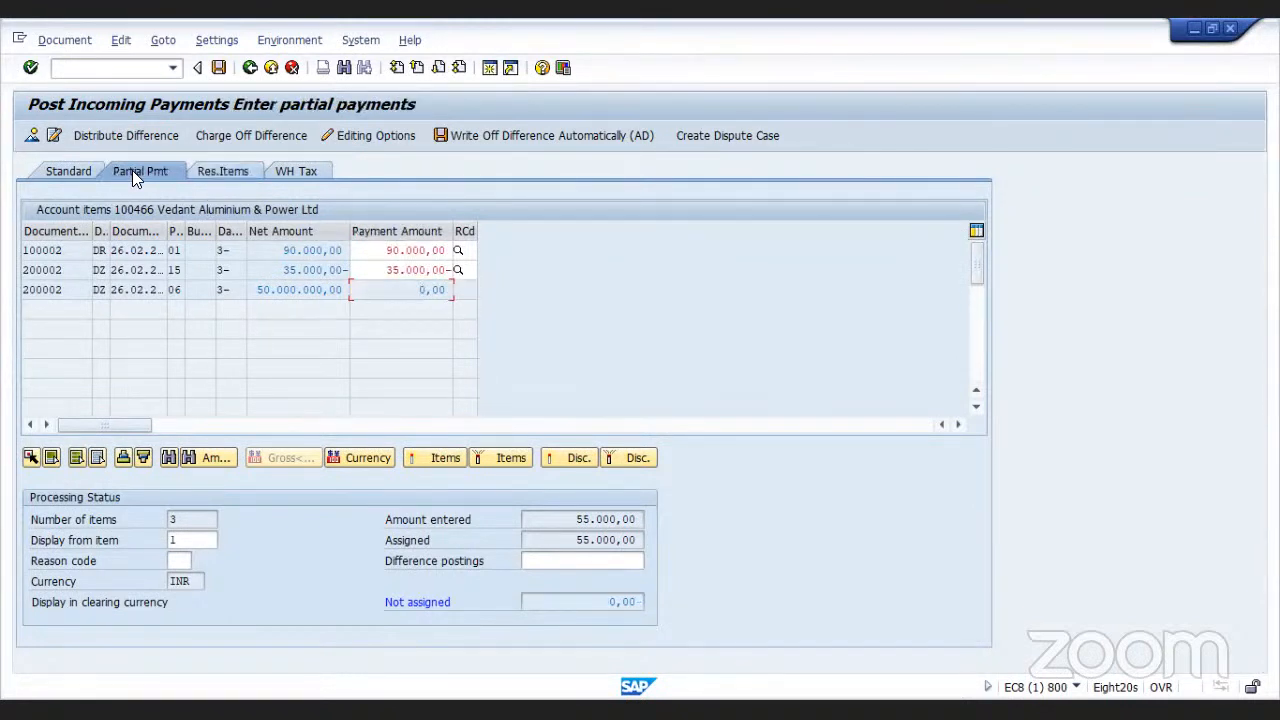
pyautogui.click(384, 250)
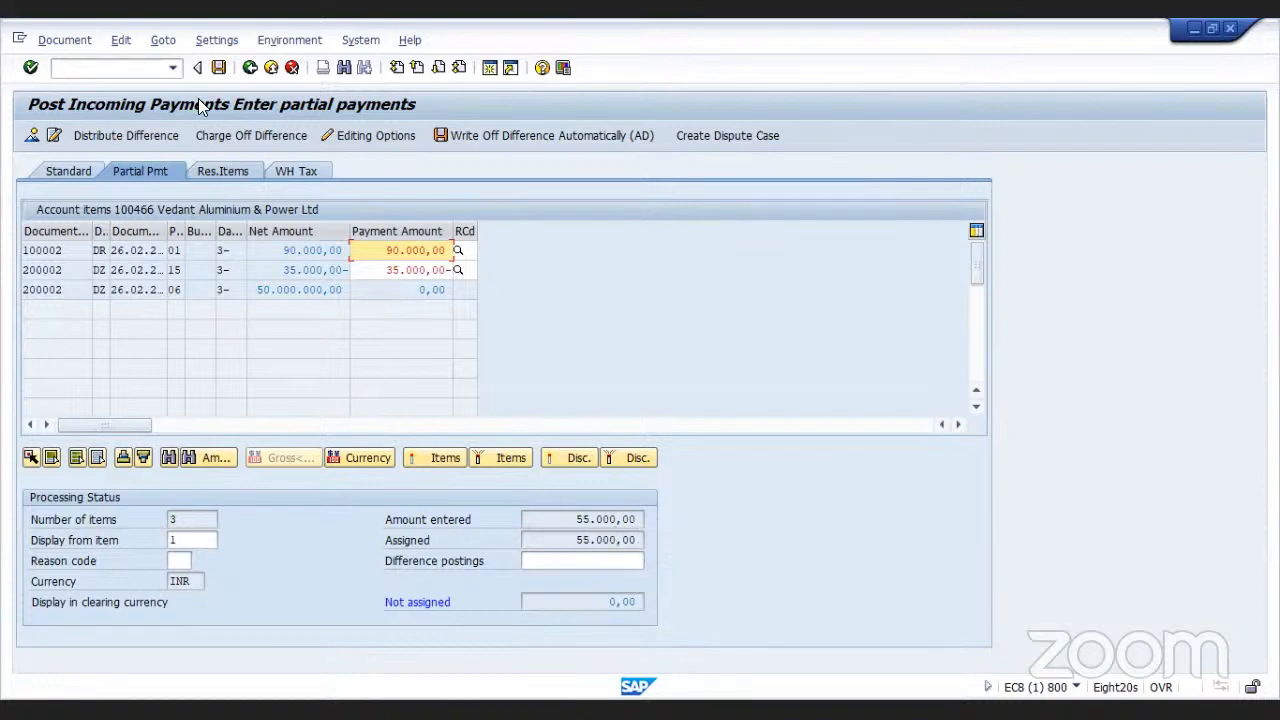
pyautogui.click(220, 68)
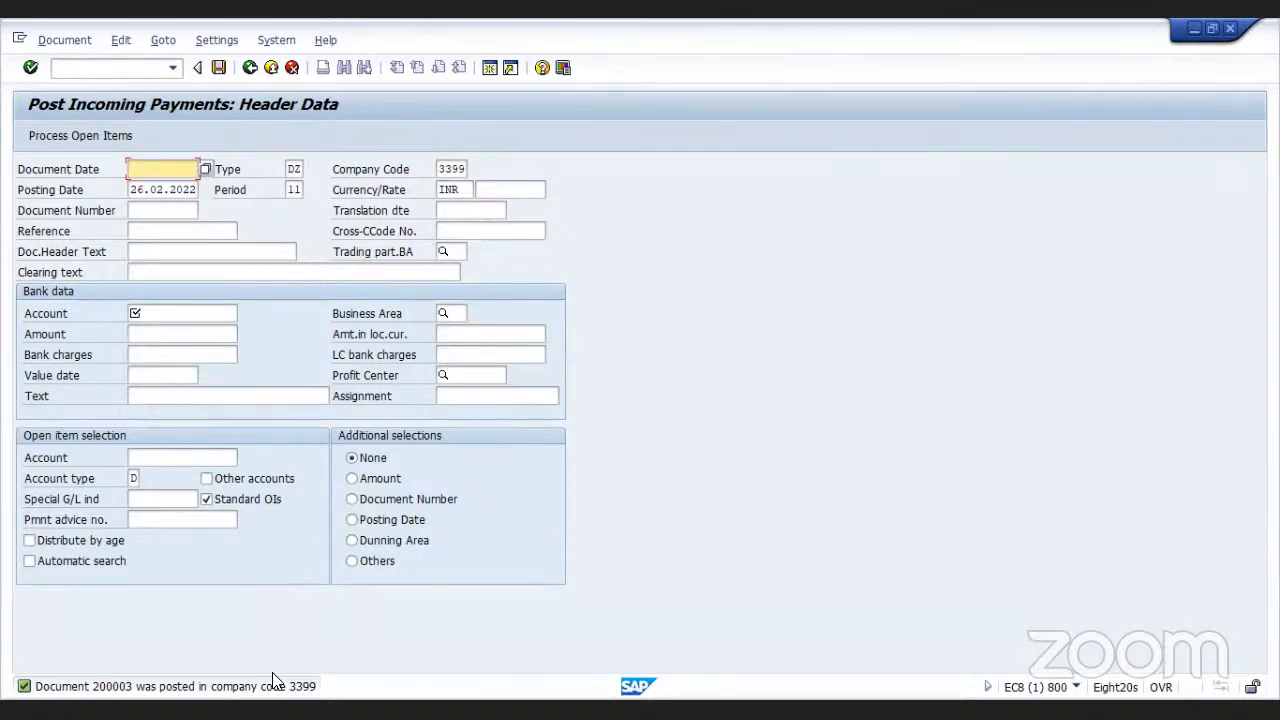
# Leave incoming payments without saving and open the F-29 customer down payment transaction
pyautogui.click(271, 68)
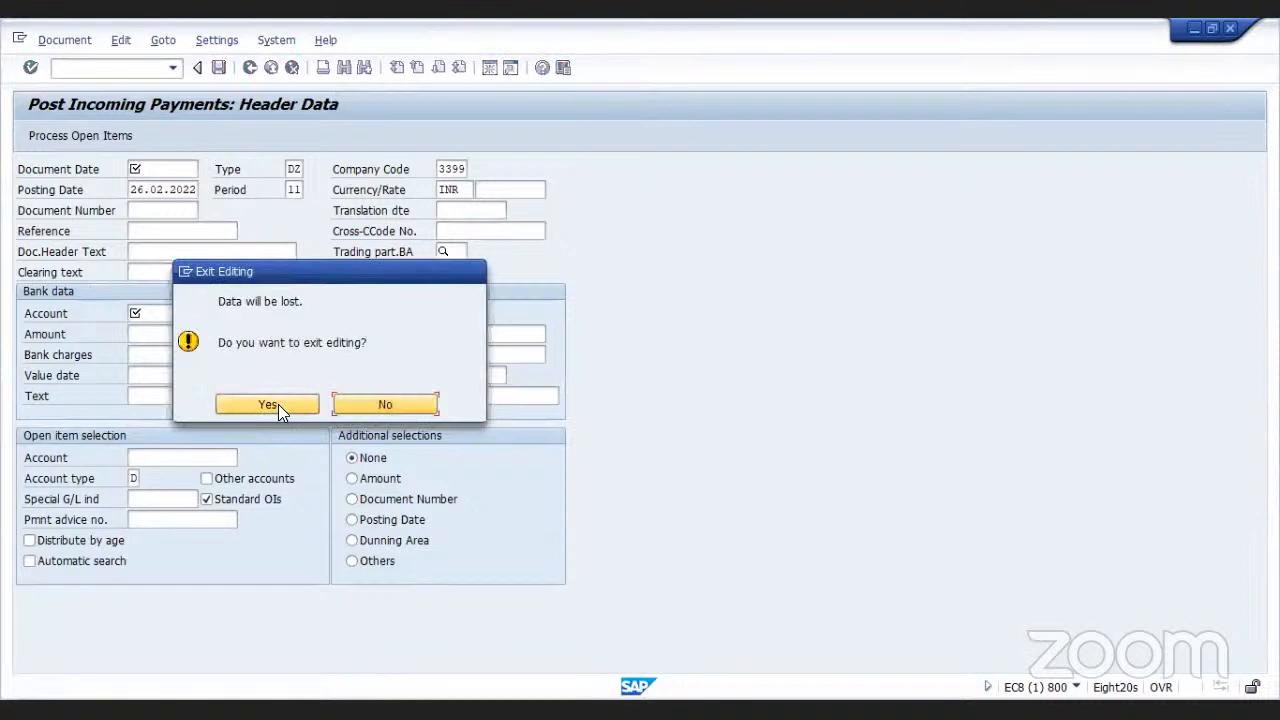
pyautogui.click(280, 404)
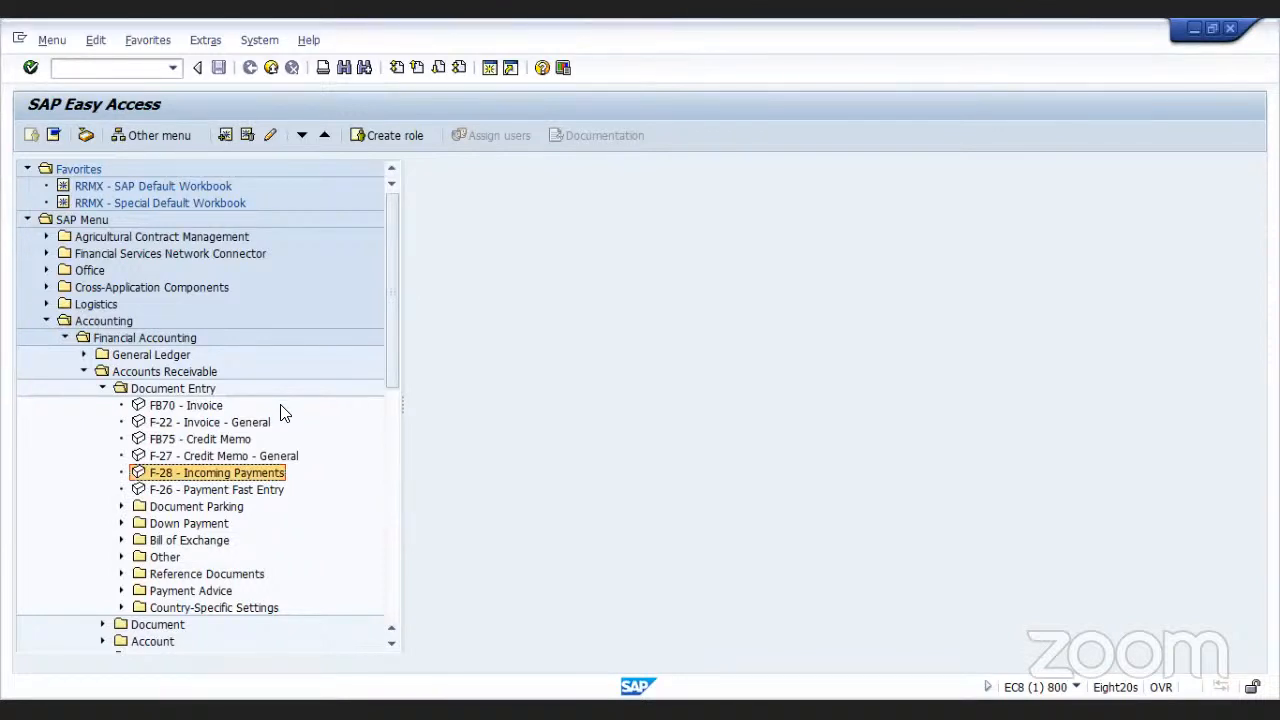
pyautogui.click(121, 523)
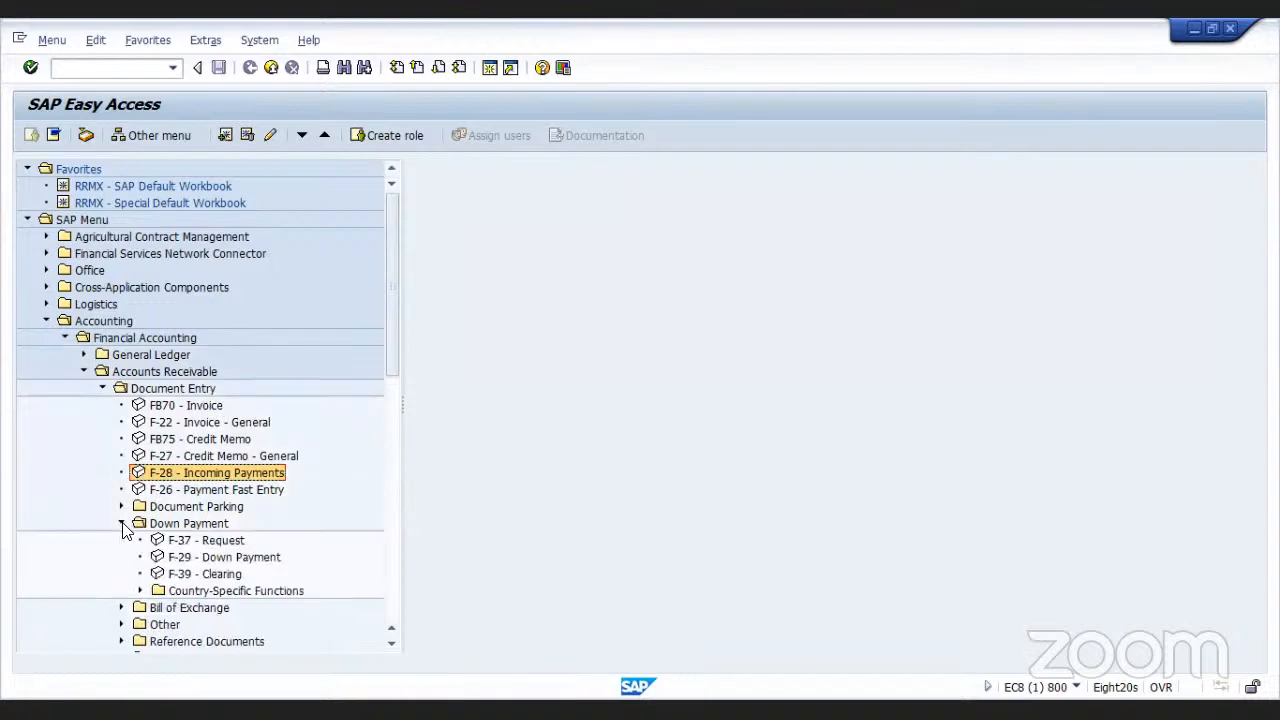
pyautogui.doubleClick(157, 560)
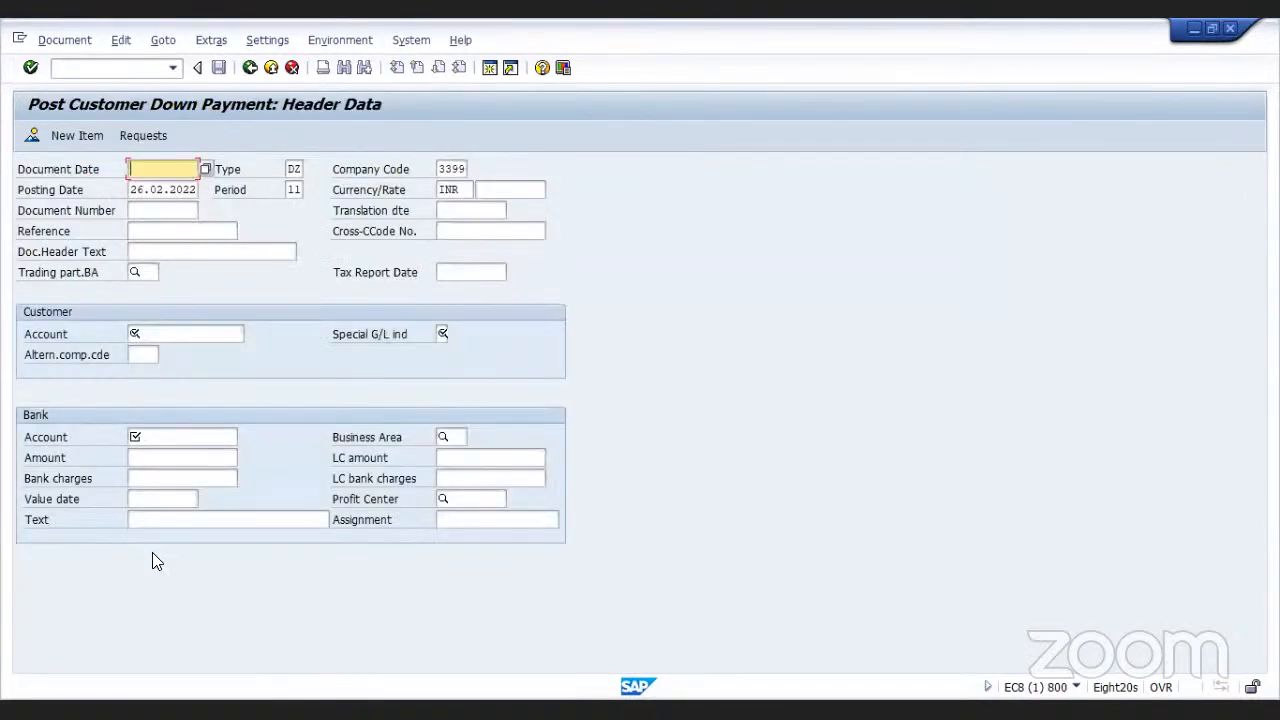
# Set the document date to 26.02.2022 and look up customer 100466 as the customer account
pyautogui.write('2')
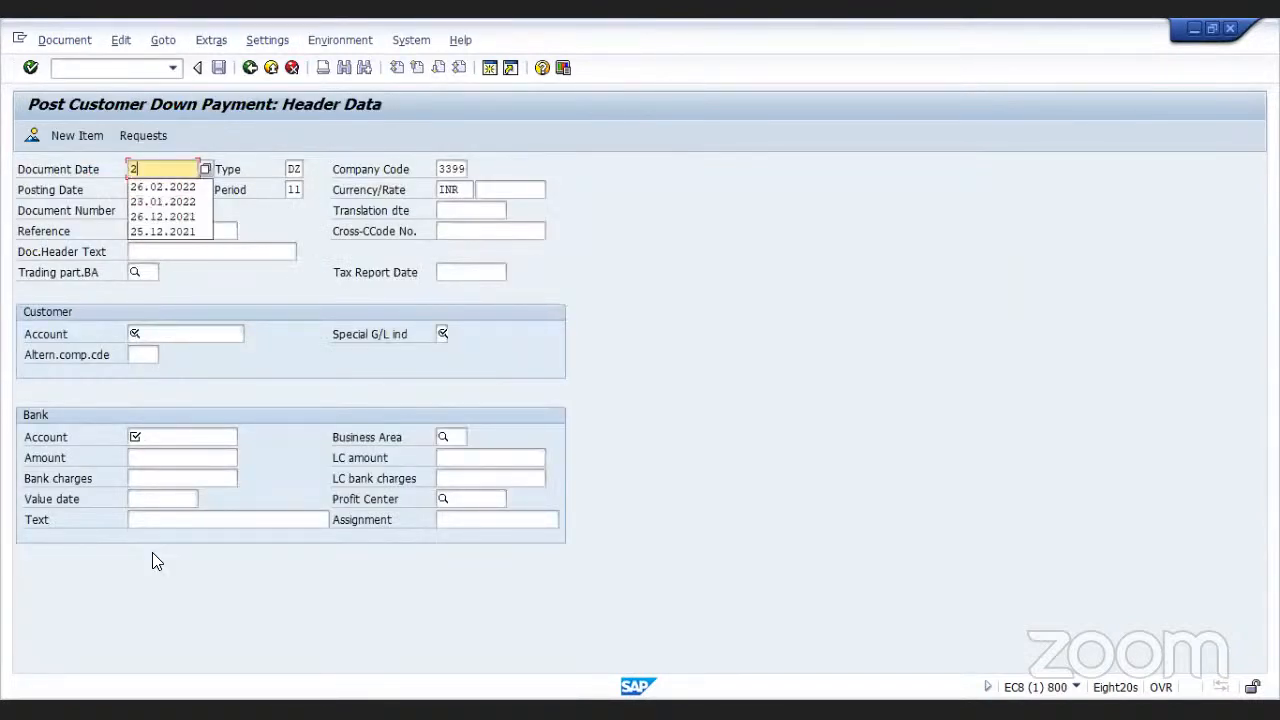
pyautogui.click(165, 187)
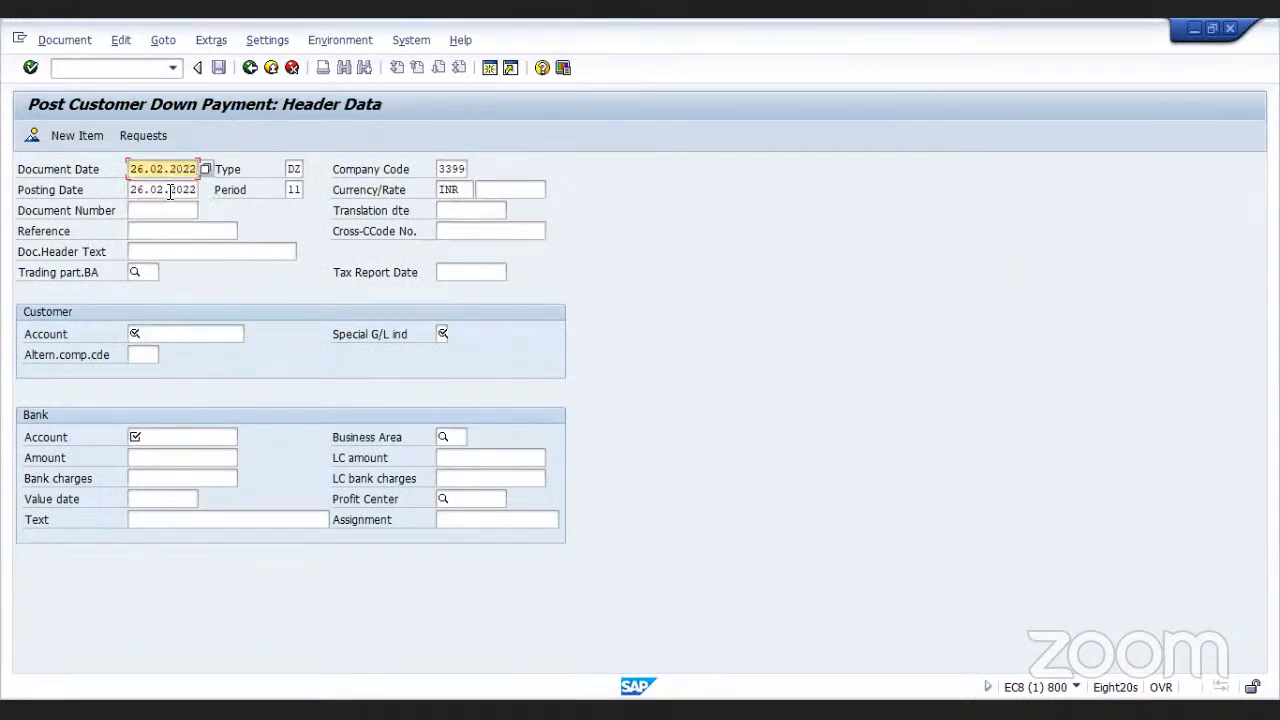
pyautogui.click(172, 333)
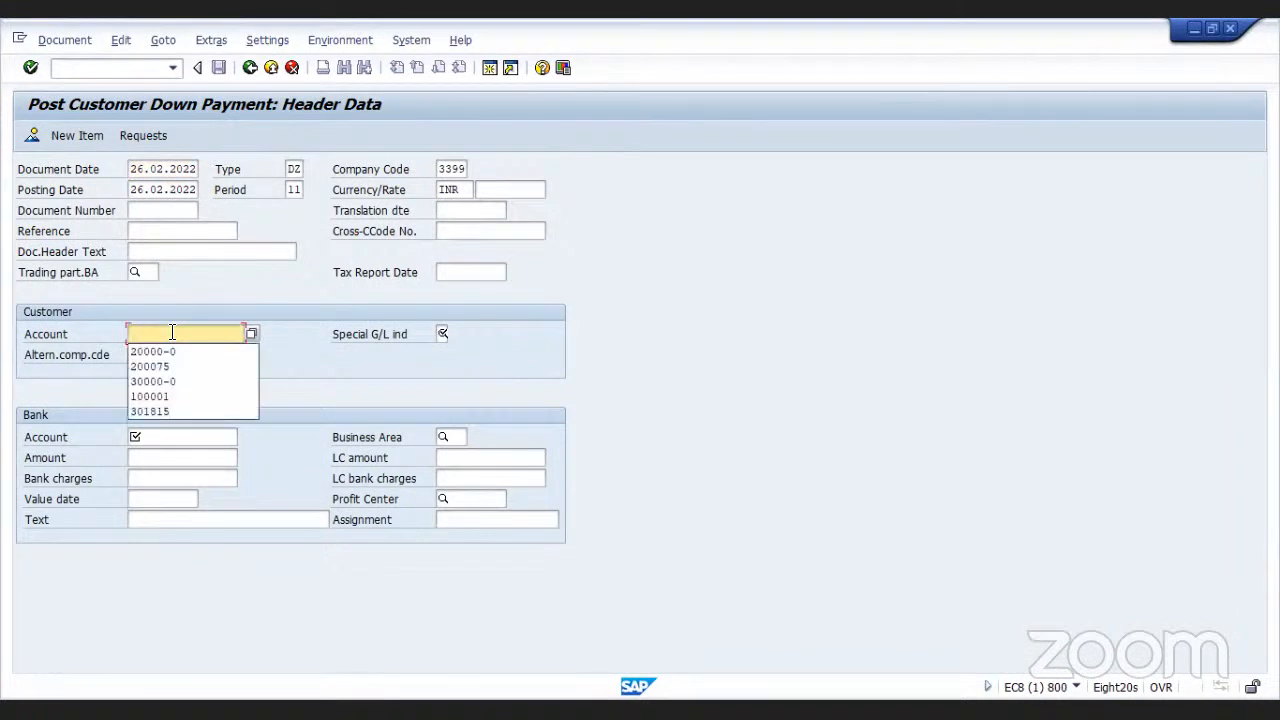
pyautogui.click(252, 334)
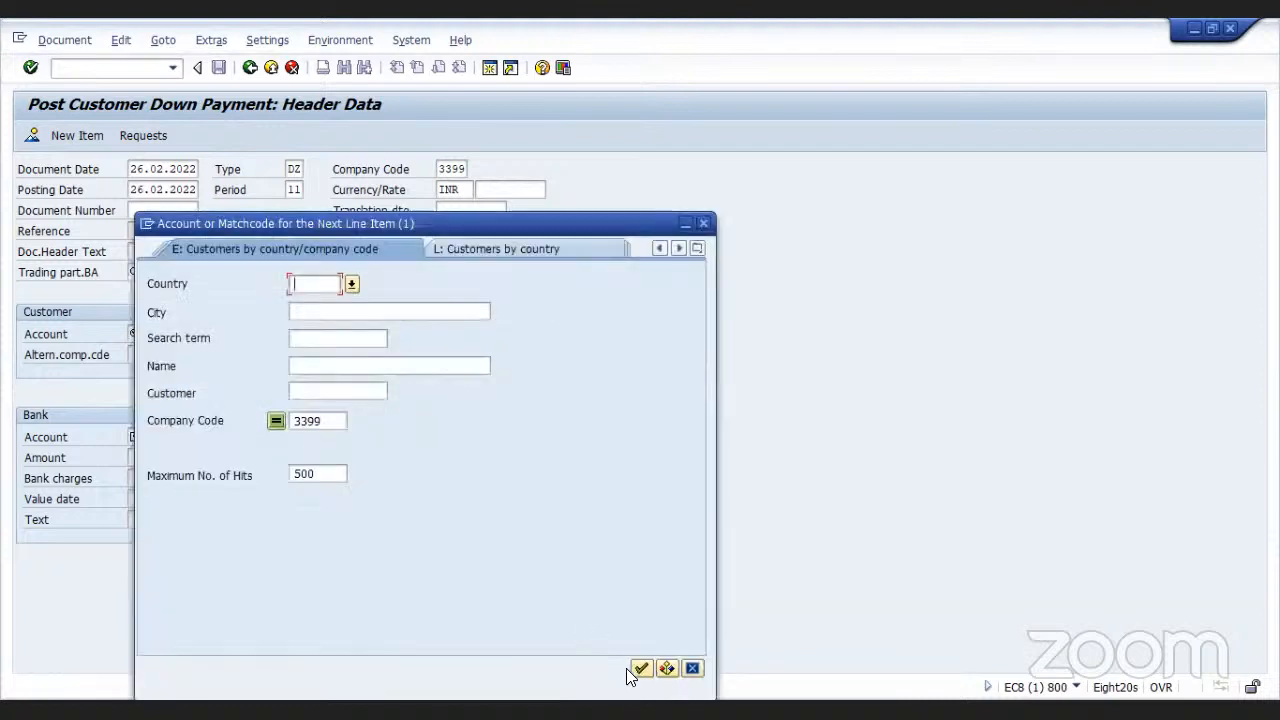
pyautogui.click(638, 668)
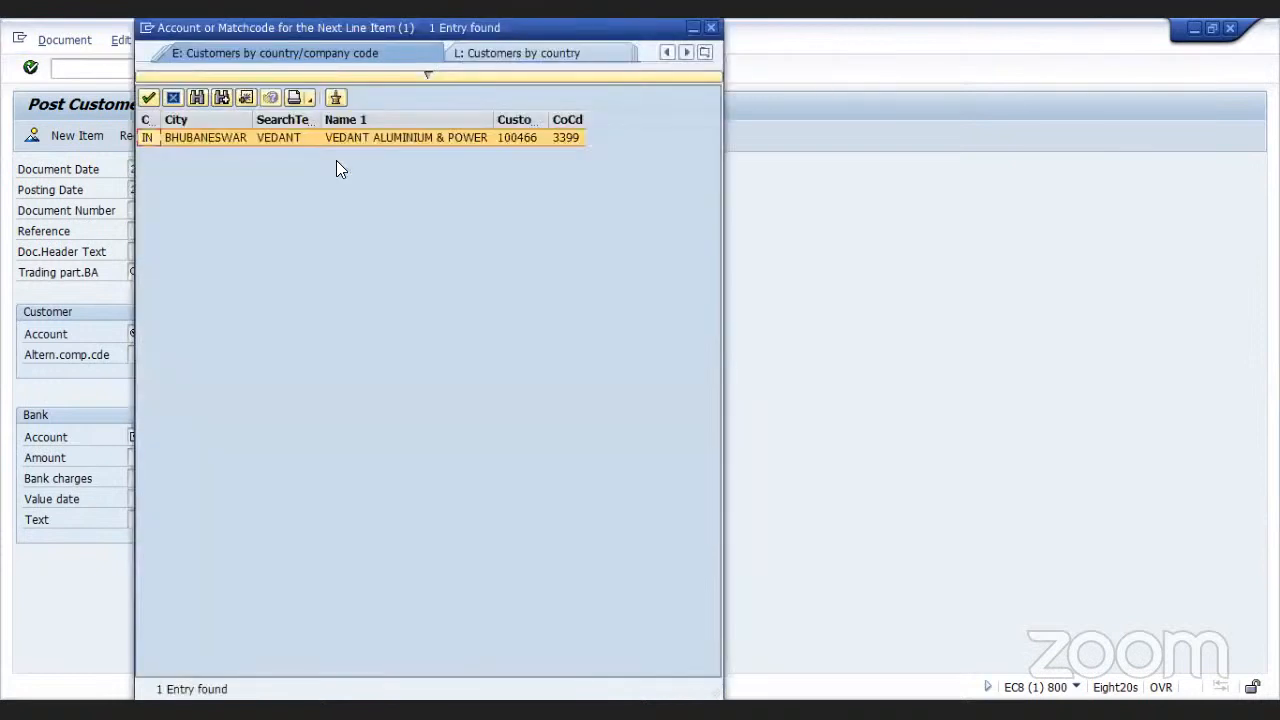
pyautogui.doubleClick(308, 138)
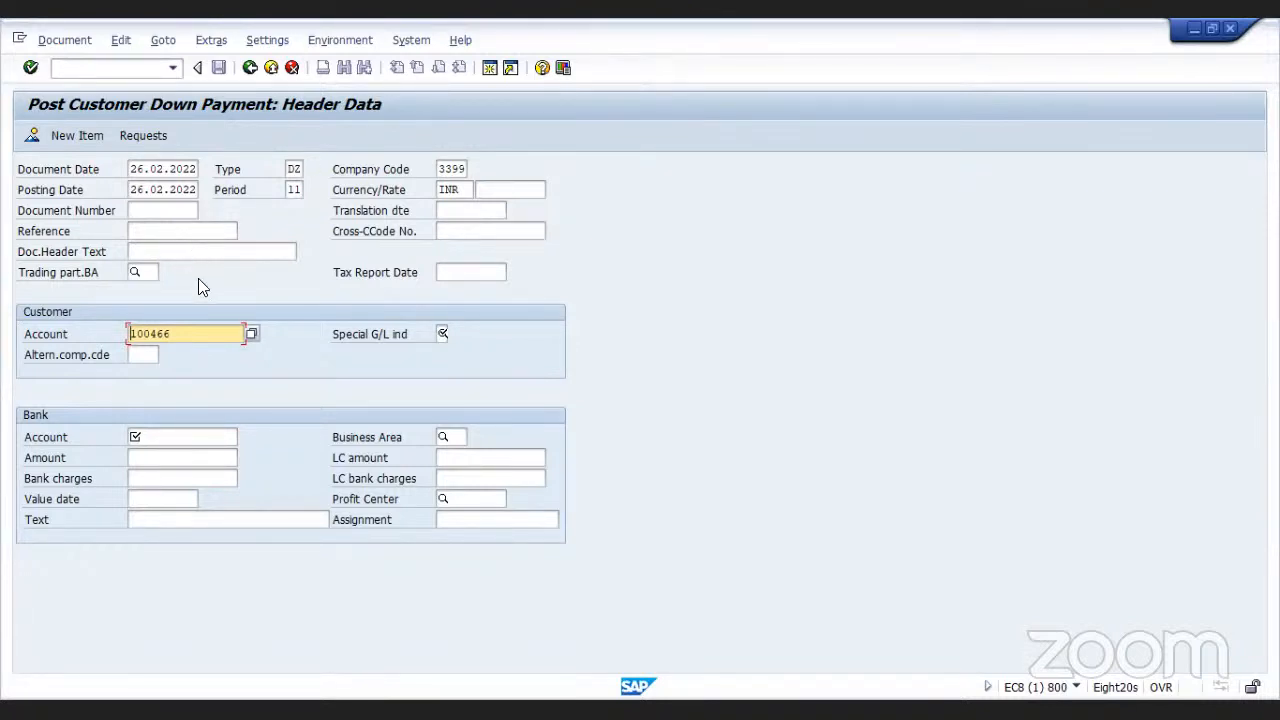
# Set the special G/L indicator to A for the down payment
pyautogui.click(442, 334)
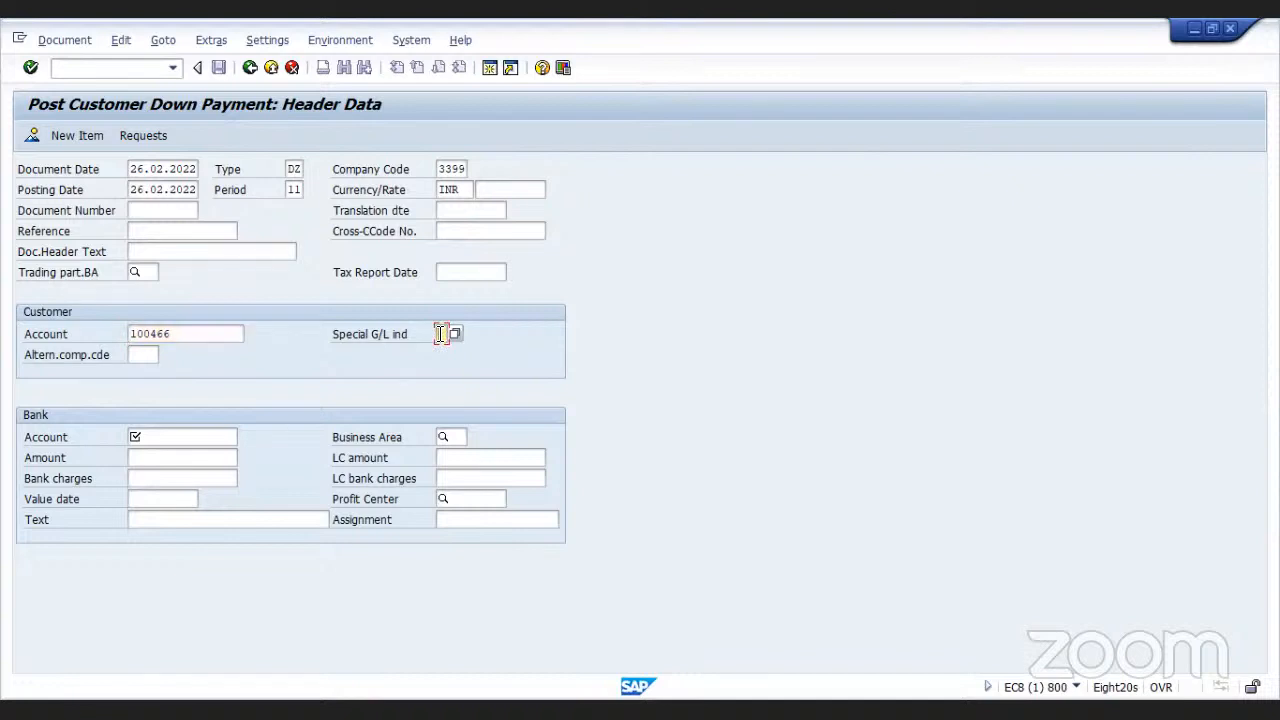
pyautogui.write('A')
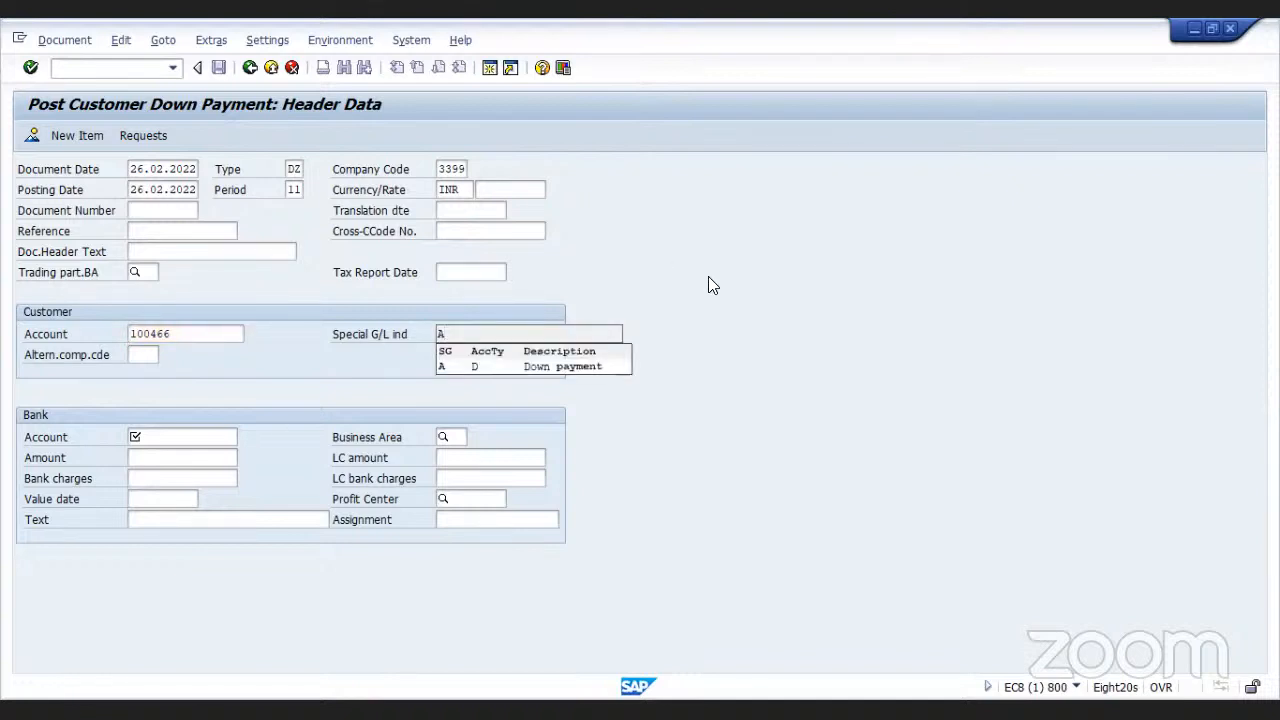
pyautogui.click(708, 277)
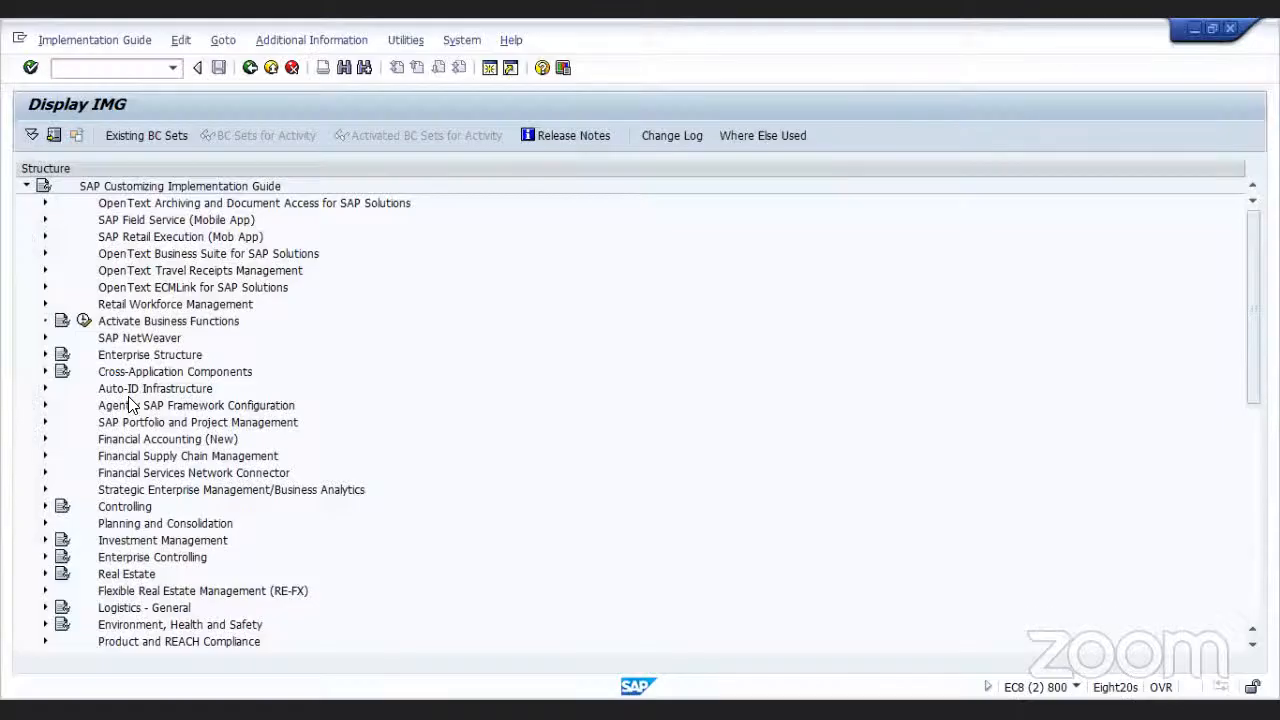
# Open Define Reconciliation Accounts for Customer Down Payments for special G/L indicator A in chart of accounts CA33
pyautogui.click(45, 439)
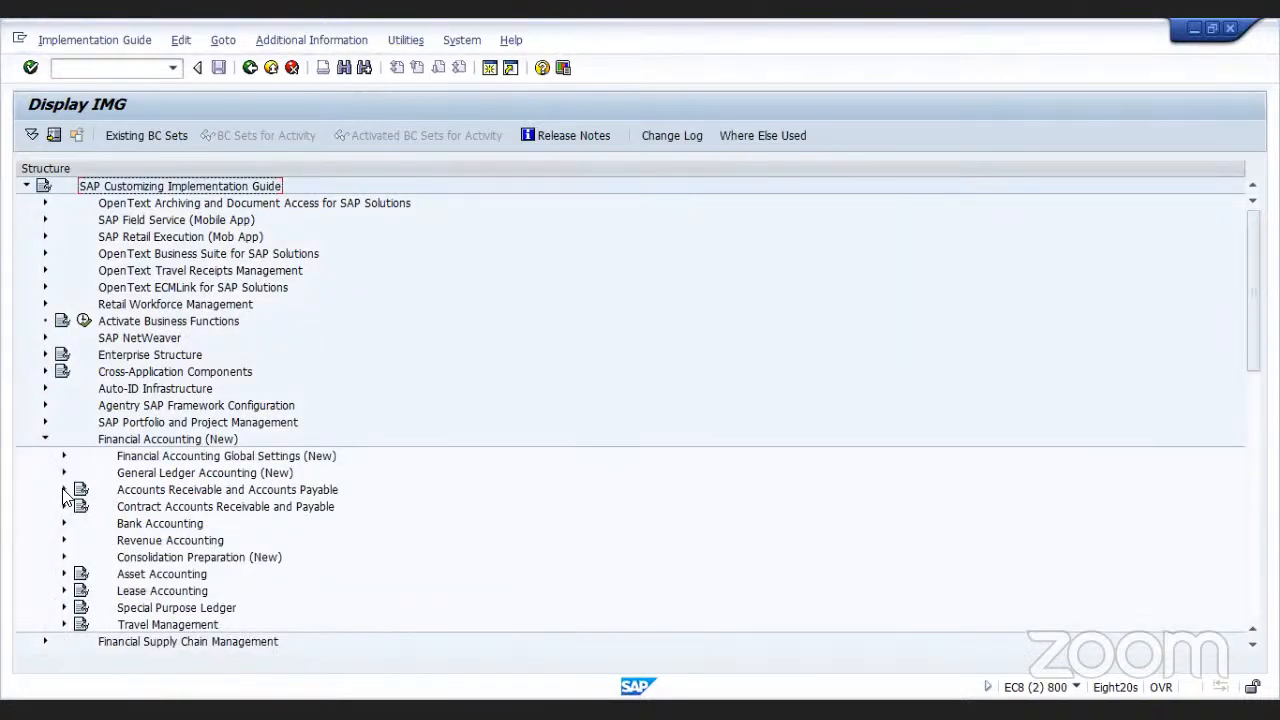
pyautogui.click(64, 490)
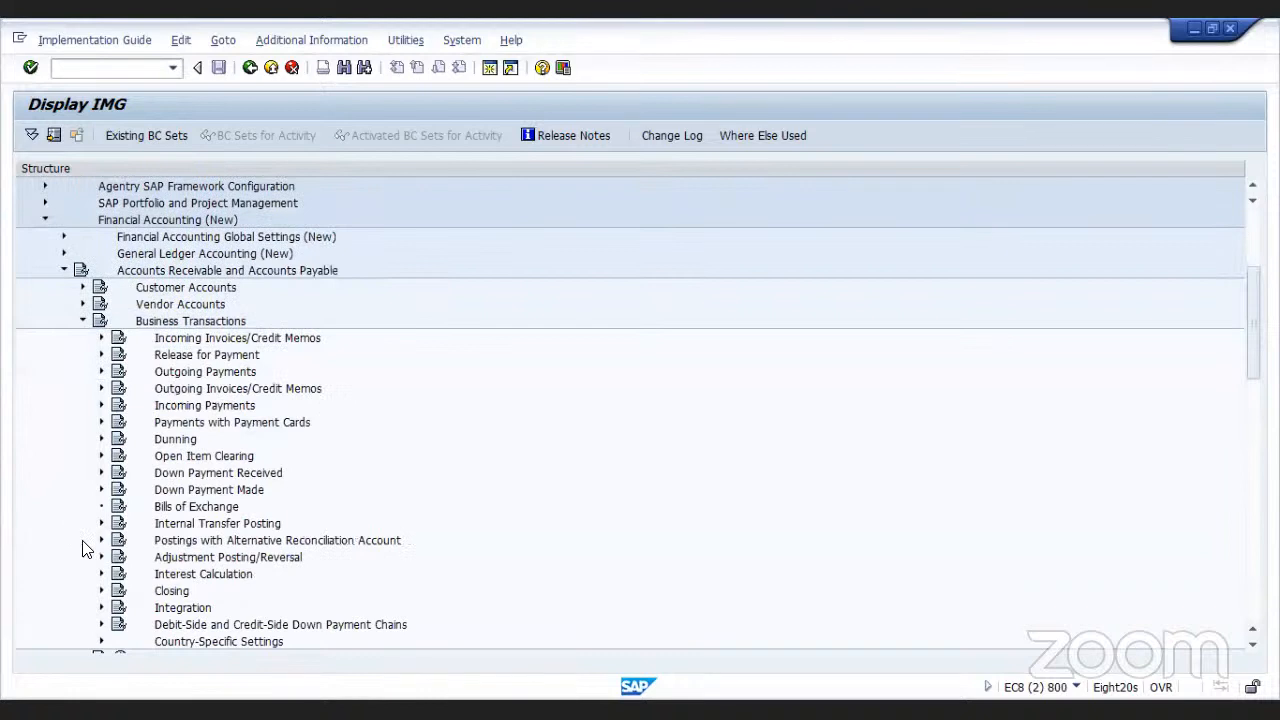
pyautogui.click(101, 473)
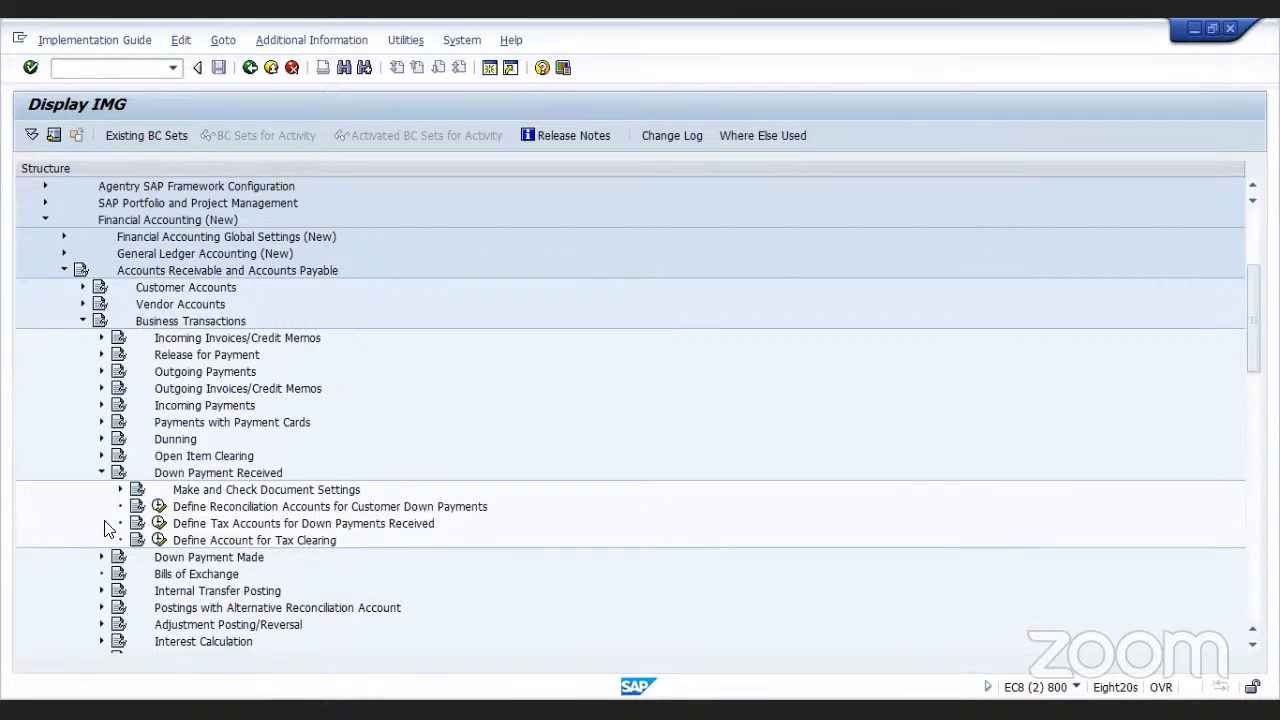
pyautogui.click(159, 507)
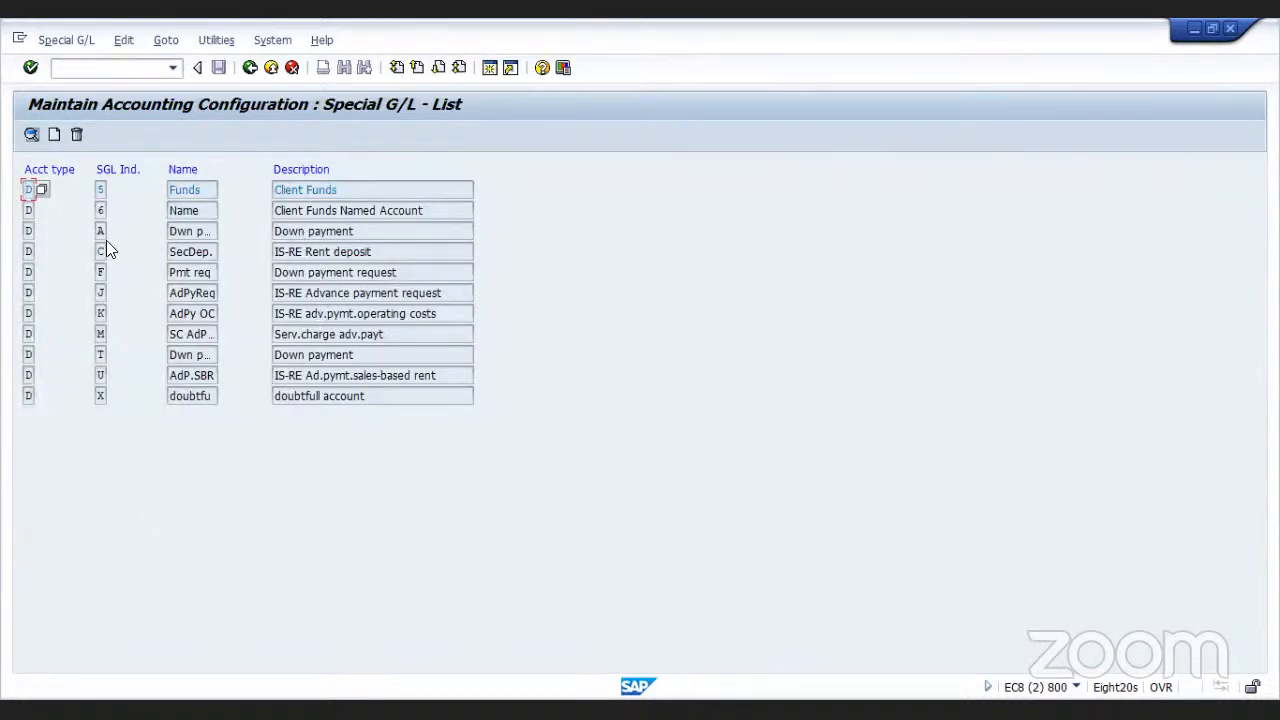
pyautogui.click(288, 231)
pyautogui.doubleClick(286, 231)
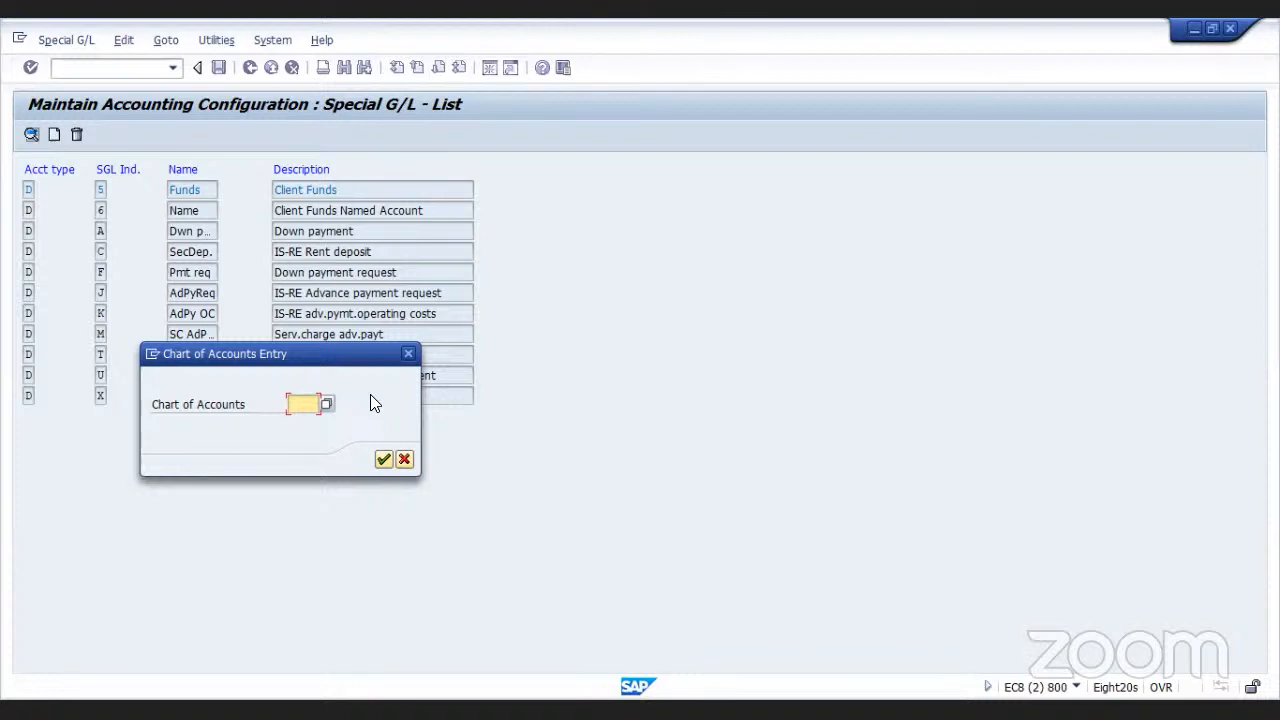
pyautogui.write('33')
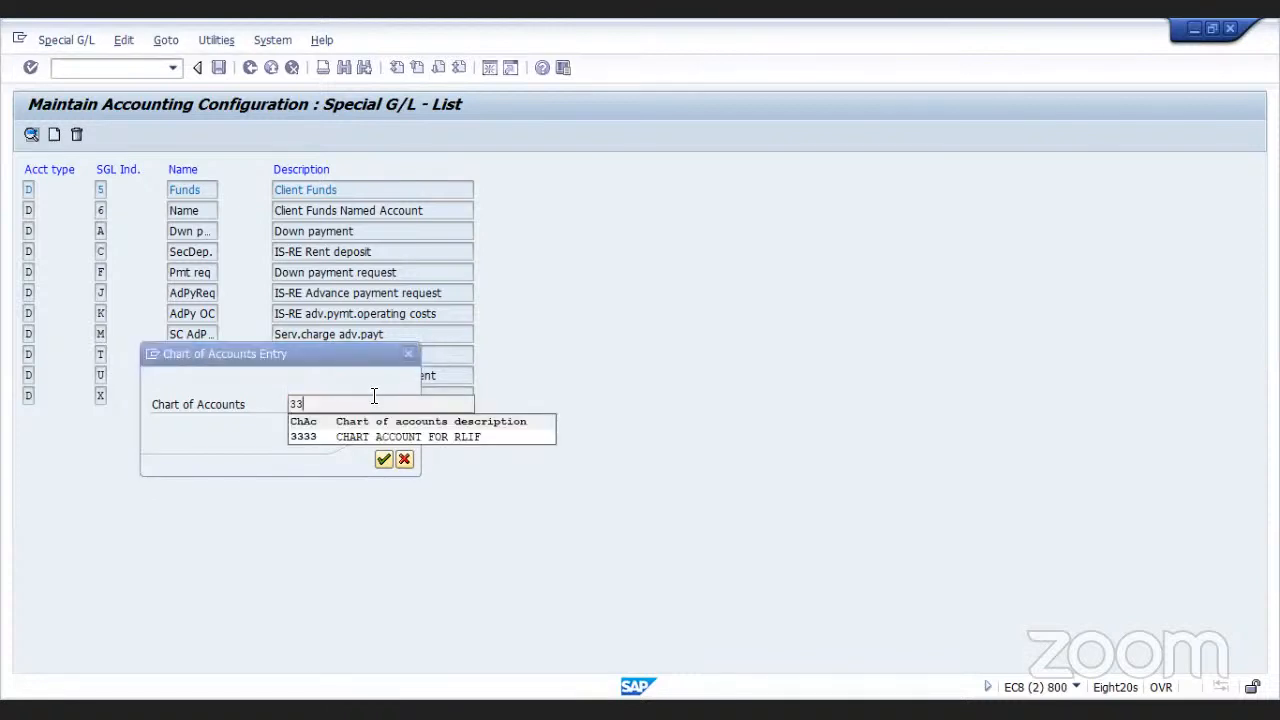
pyautogui.press('BackSpace')
pyautogui.press('BackSpace')
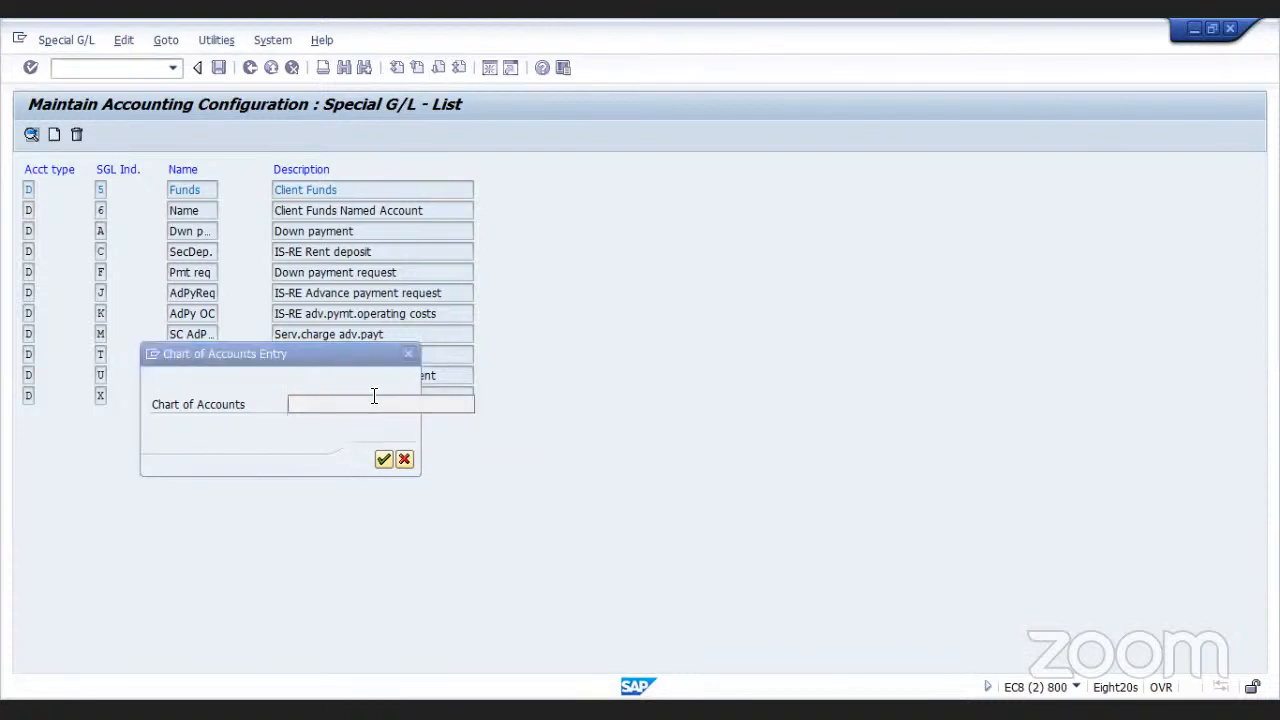
pyautogui.write('CA33')
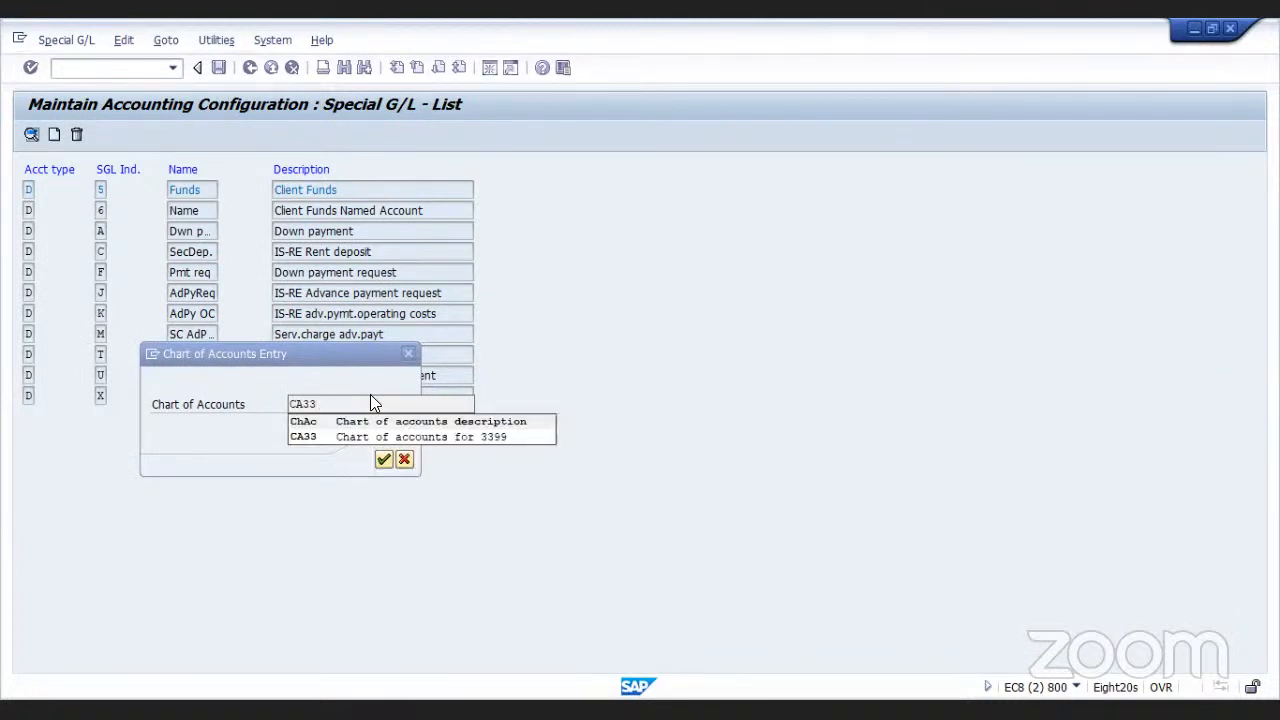
pyautogui.press('Return')
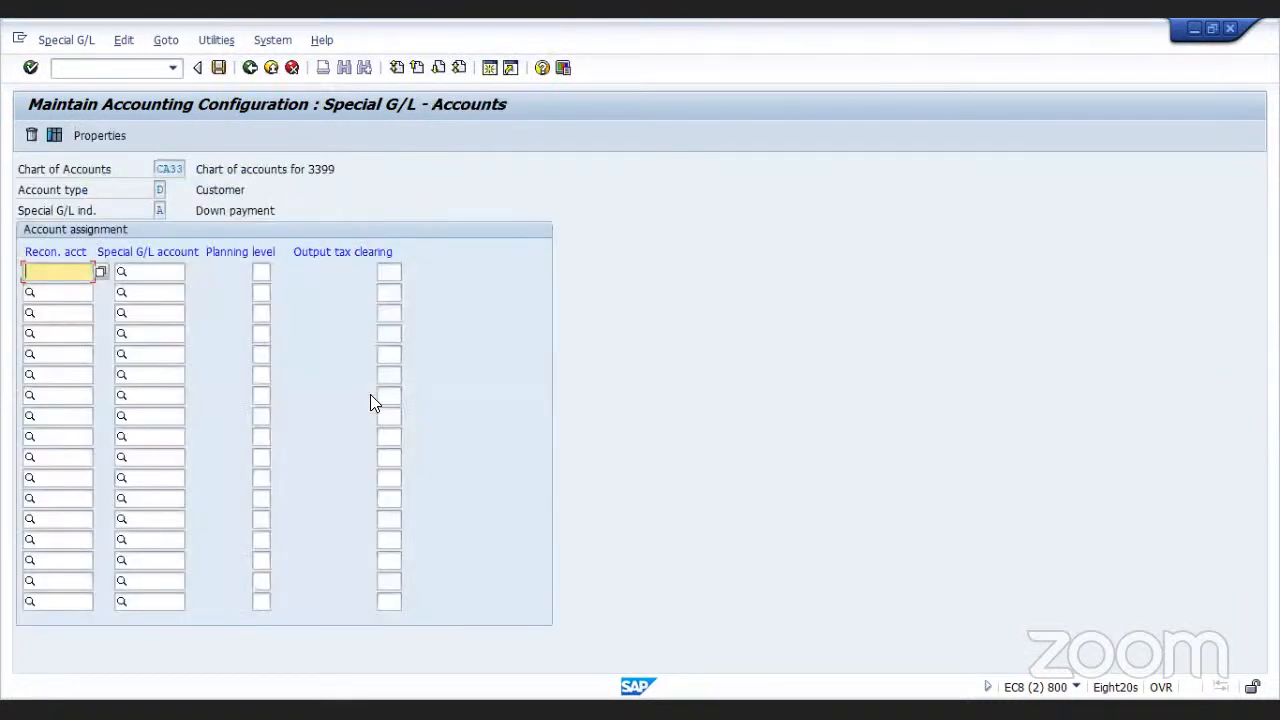
# Assign reconciliation account 103000 and special G/L account 103001, and save under the customizing request
pyautogui.click(100, 271)
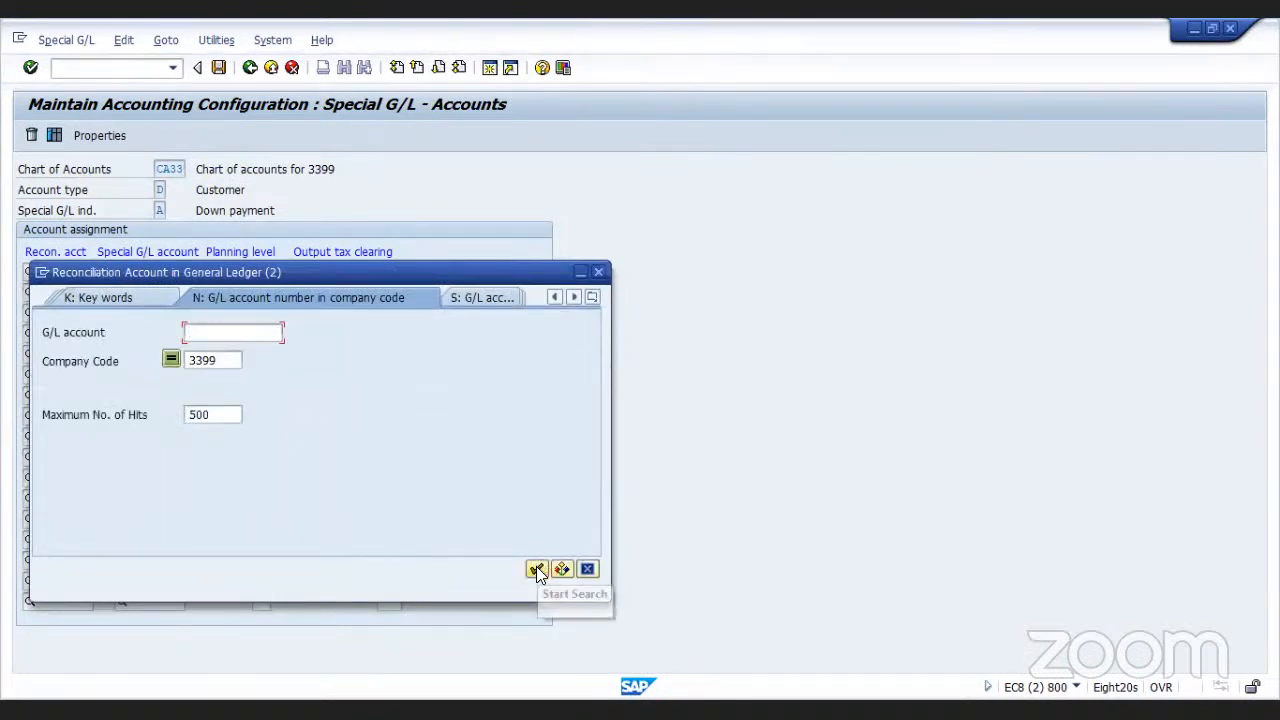
pyautogui.click(537, 568)
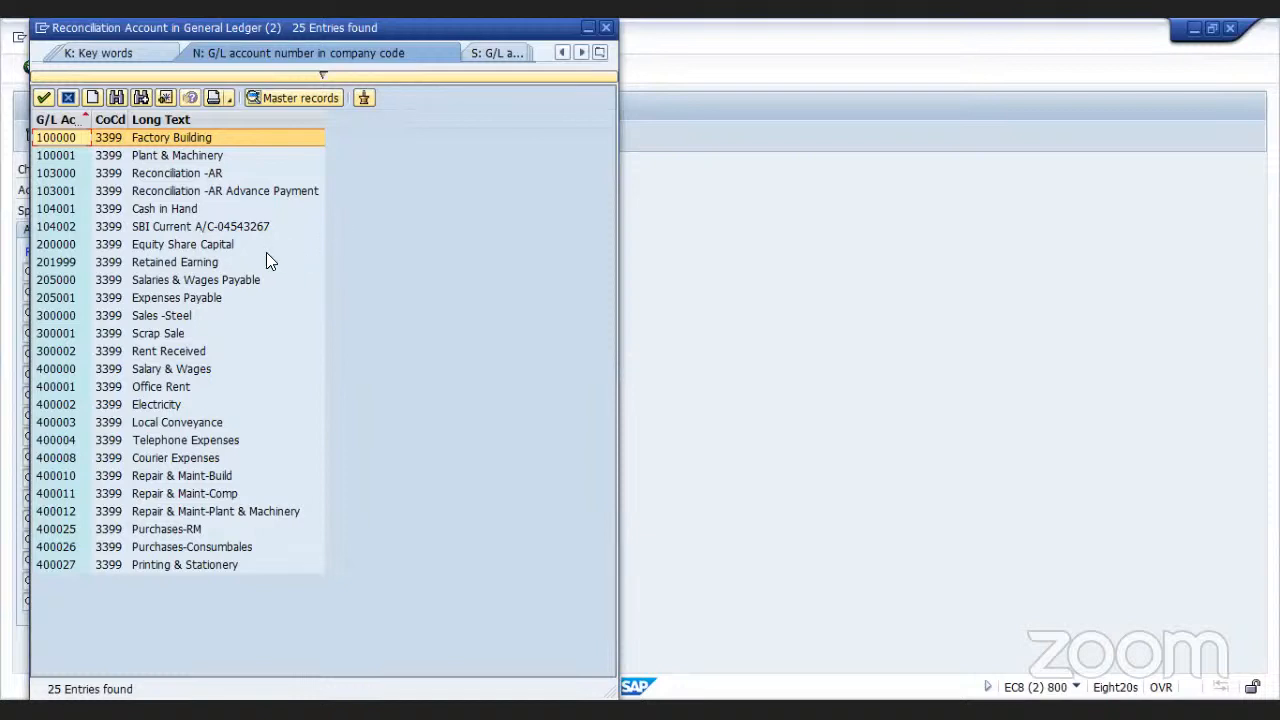
pyautogui.click(208, 174)
pyautogui.click(208, 174)
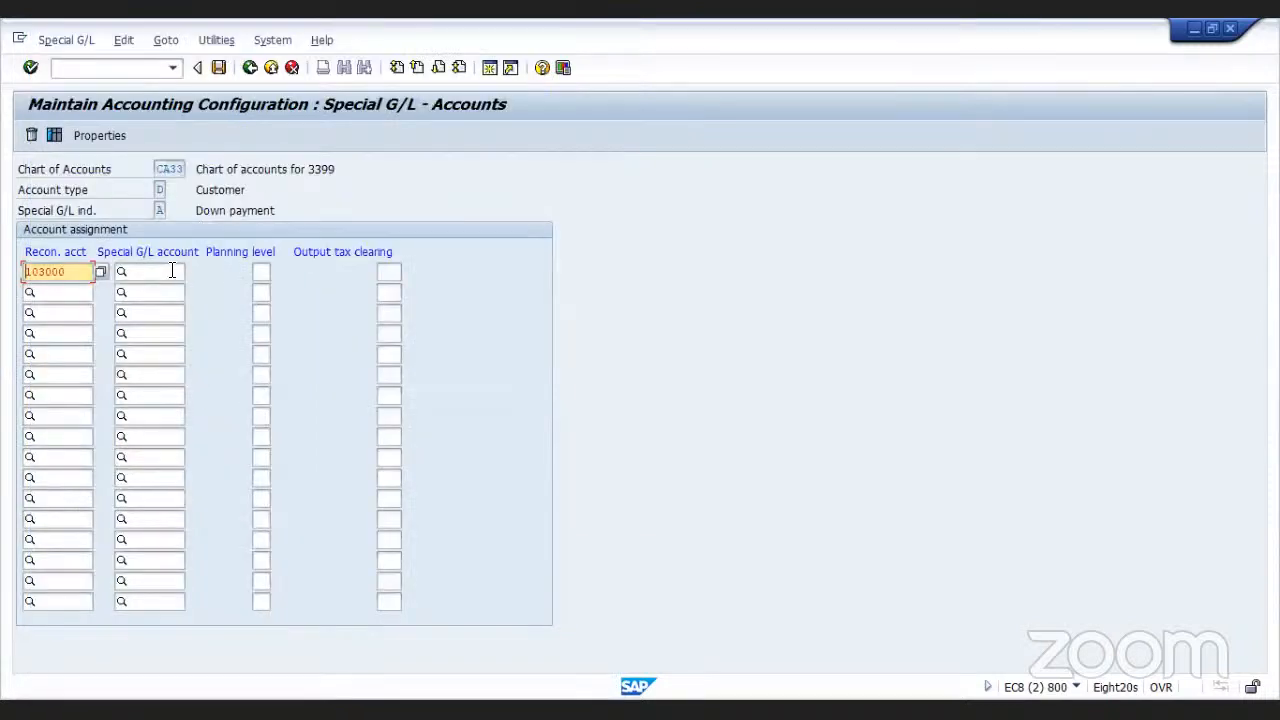
pyautogui.click(172, 271)
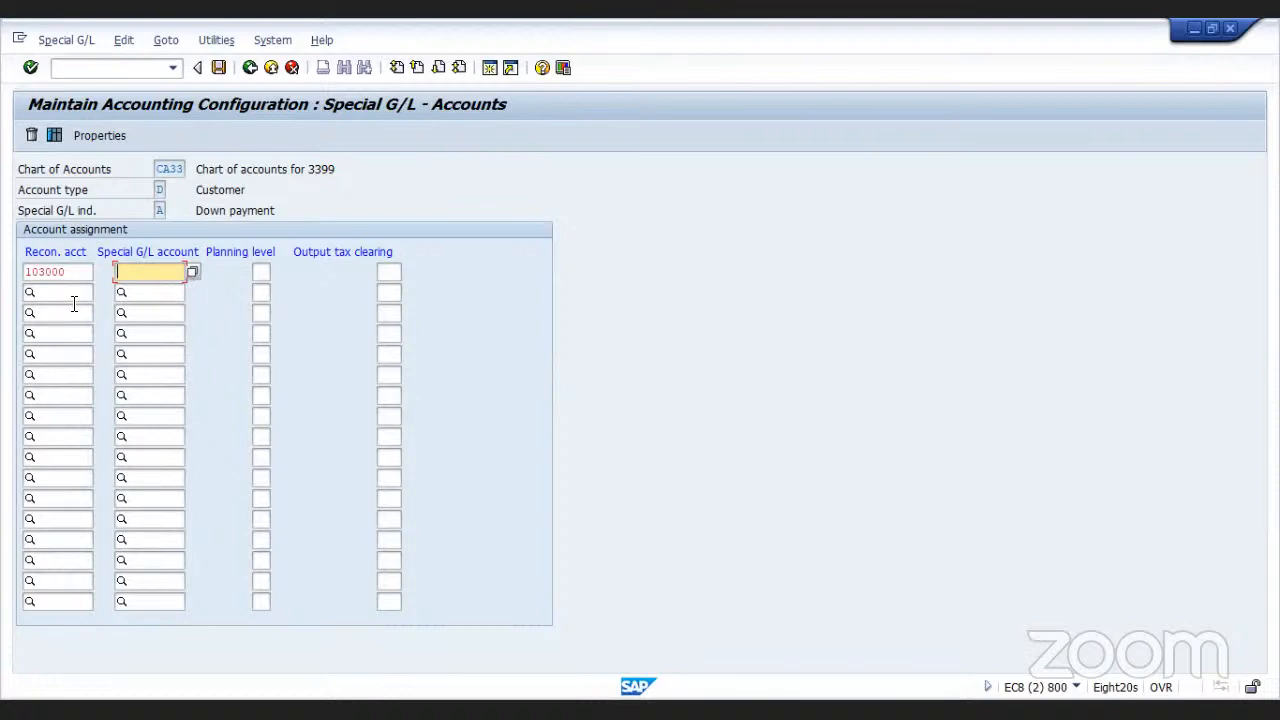
pyautogui.click(192, 273)
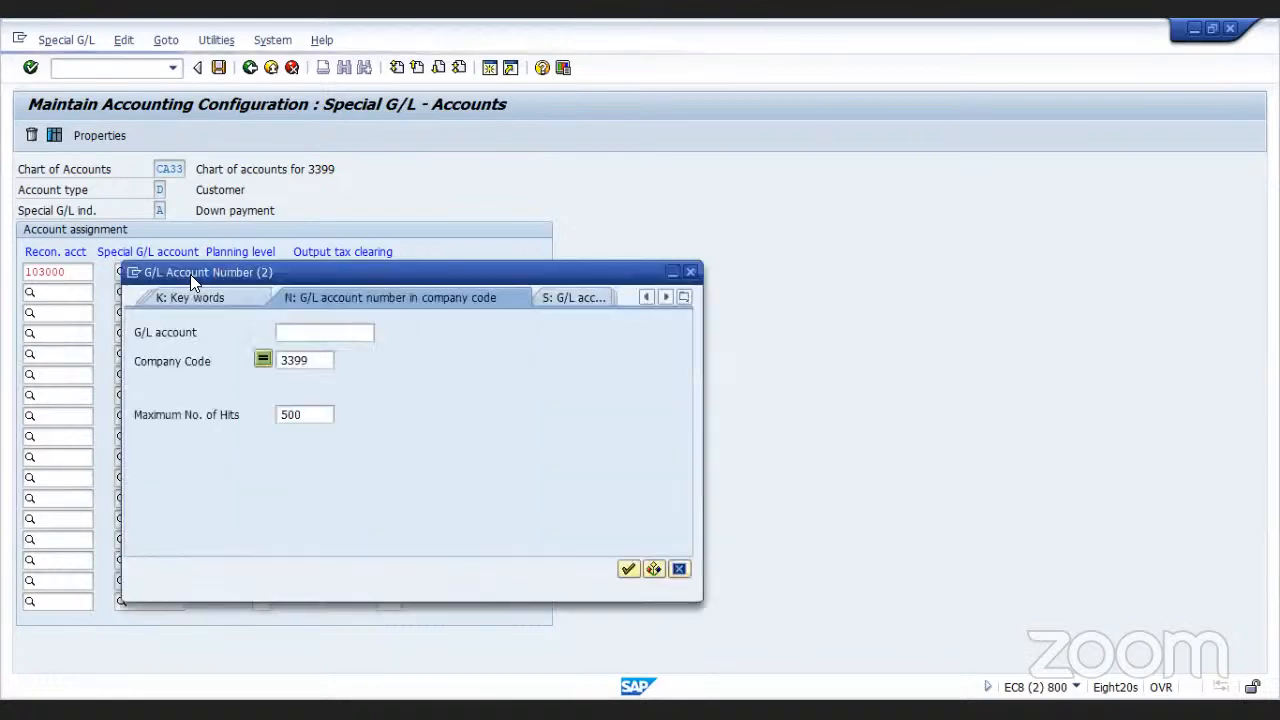
pyautogui.click(627, 572)
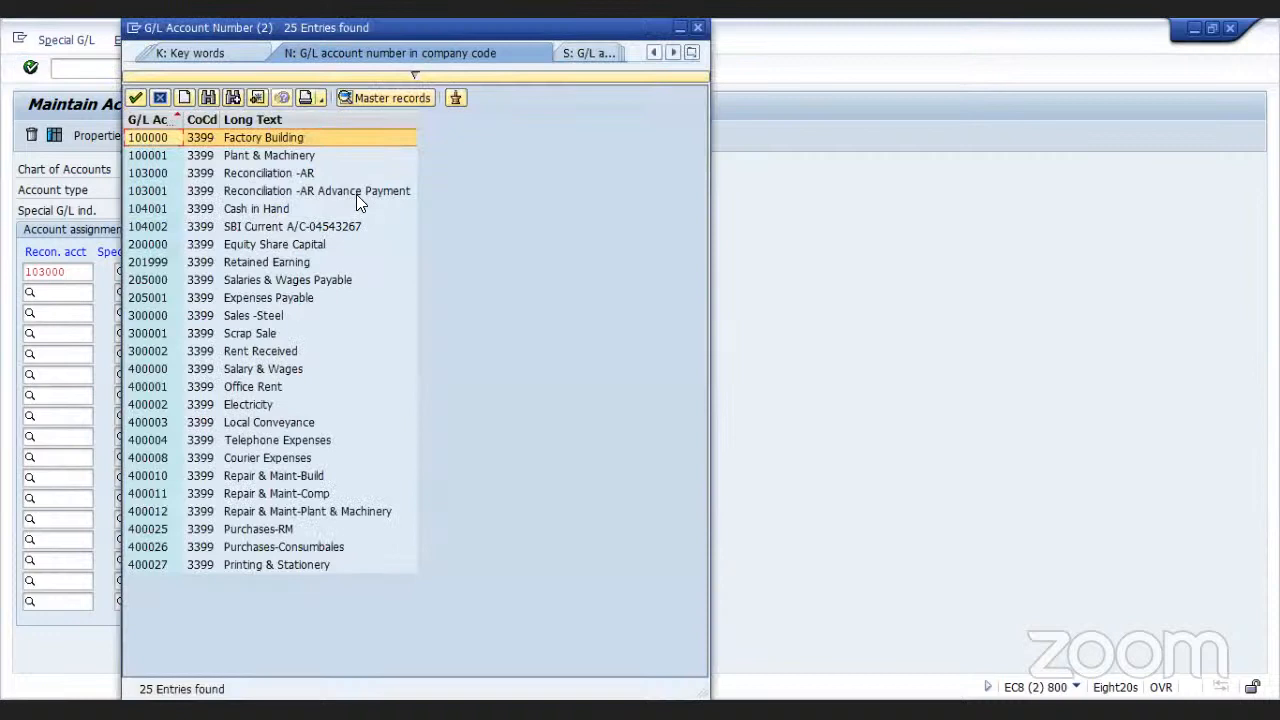
pyautogui.click(356, 190)
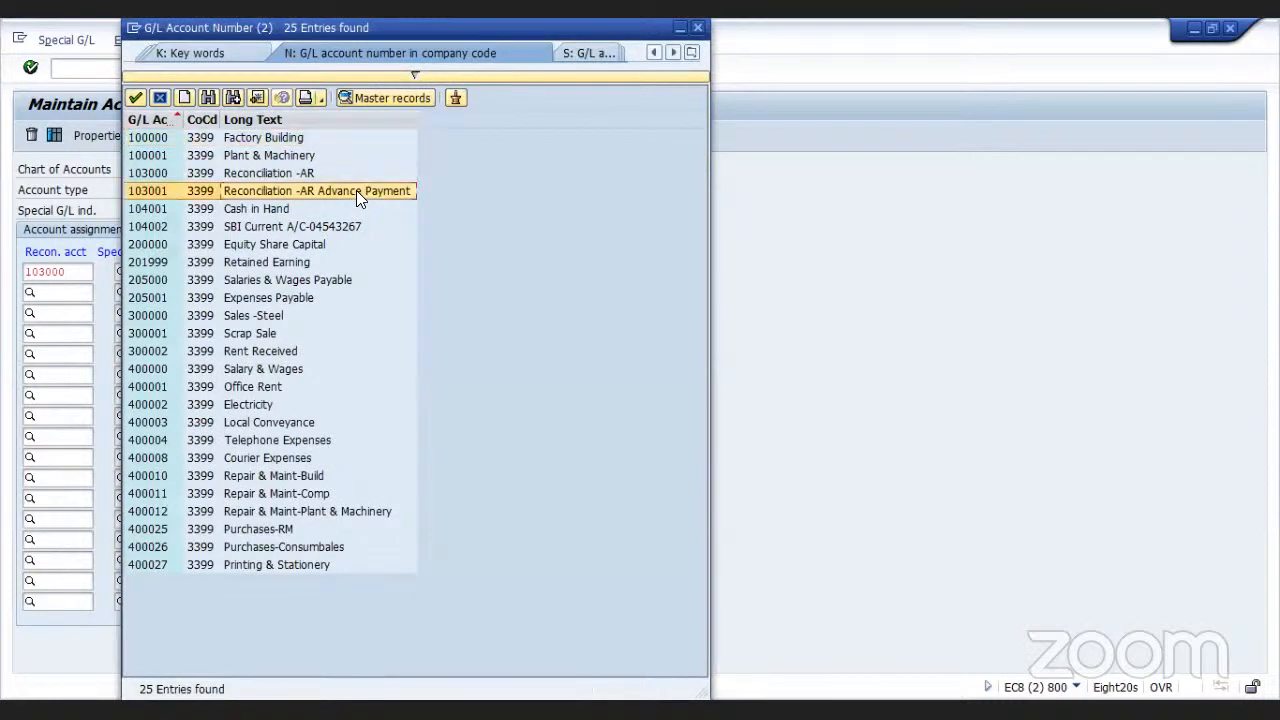
pyautogui.press('Return')
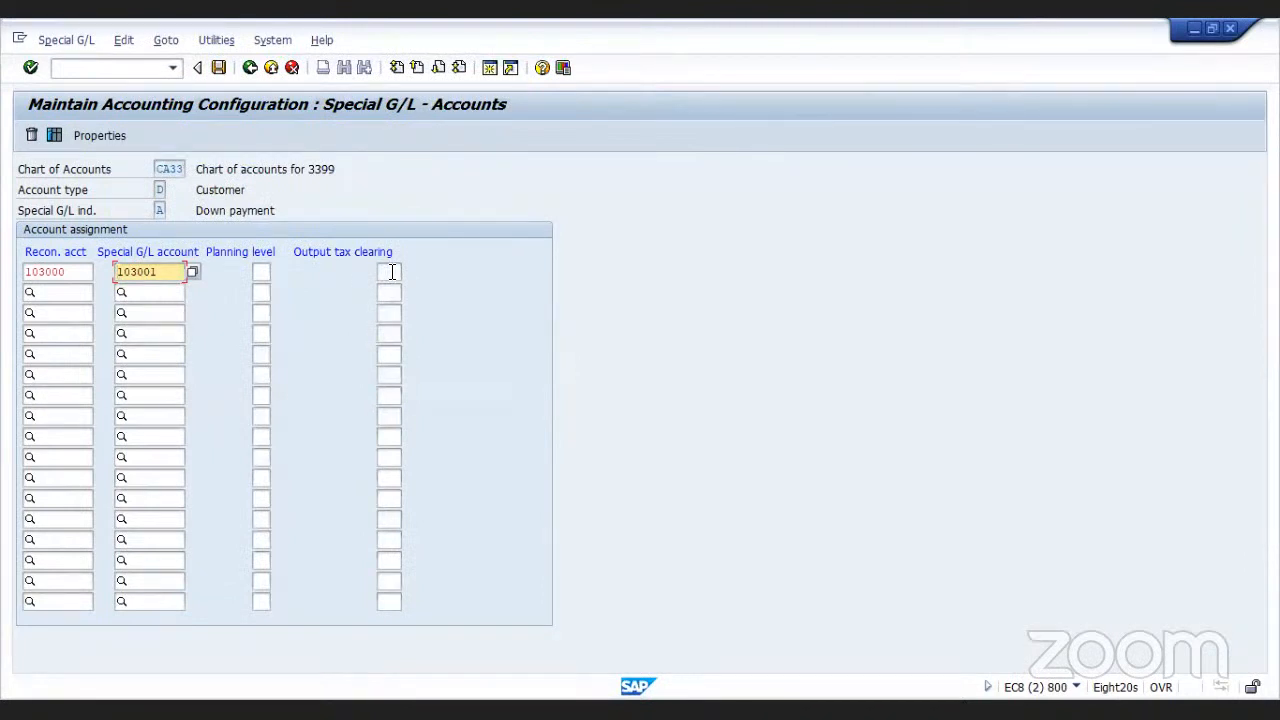
pyautogui.click(219, 67)
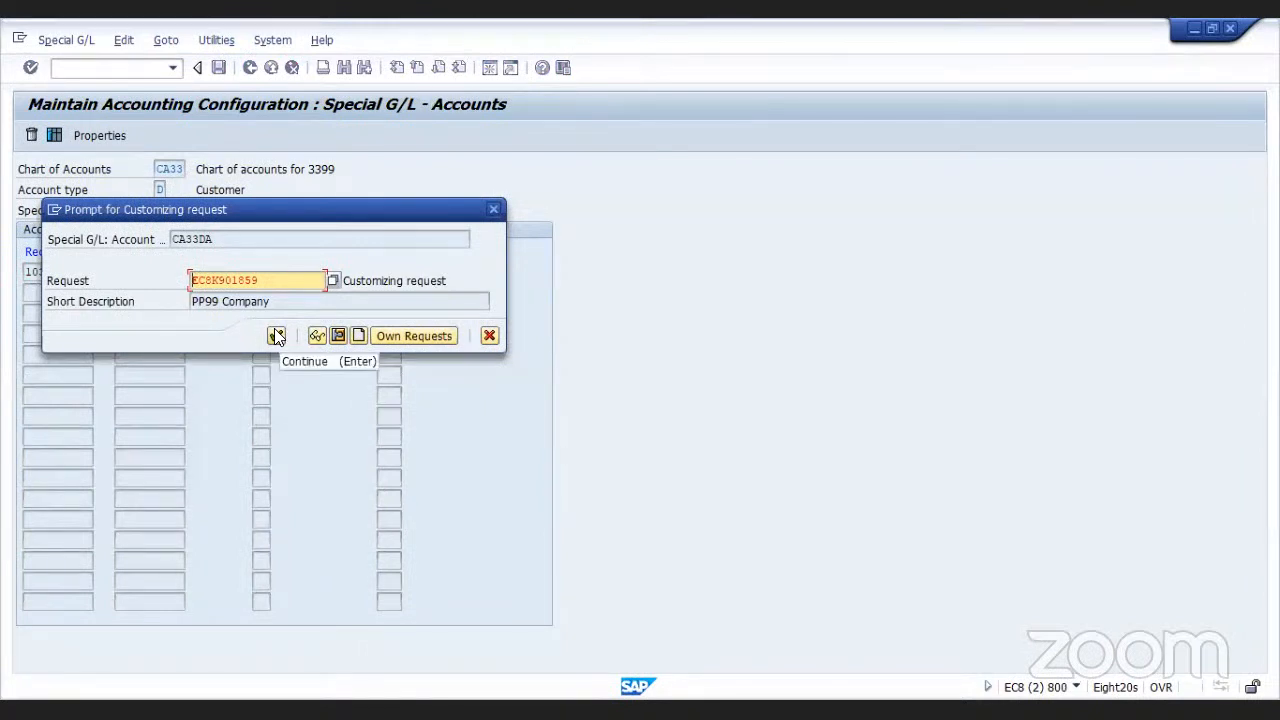
pyautogui.click(276, 336)
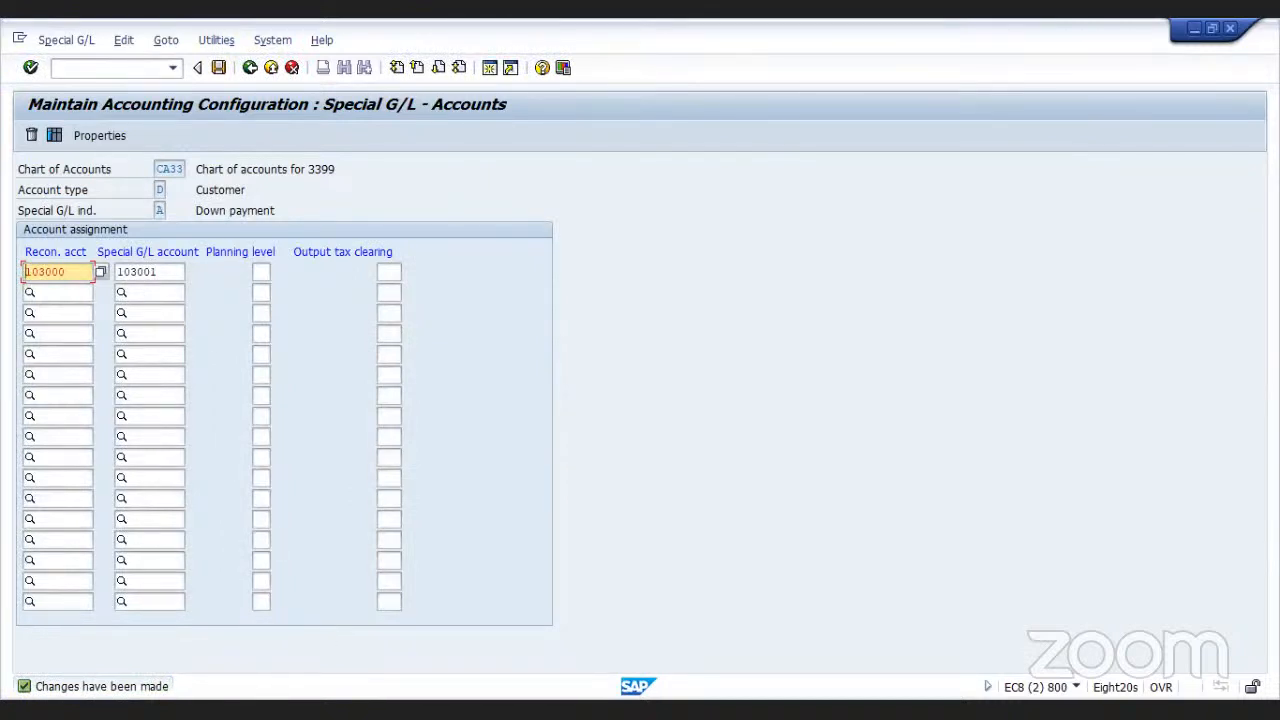
# In the down payment header, set bank account 104002 and amount 230000, and continue
pyautogui.hotkey('alt', 'Tab')
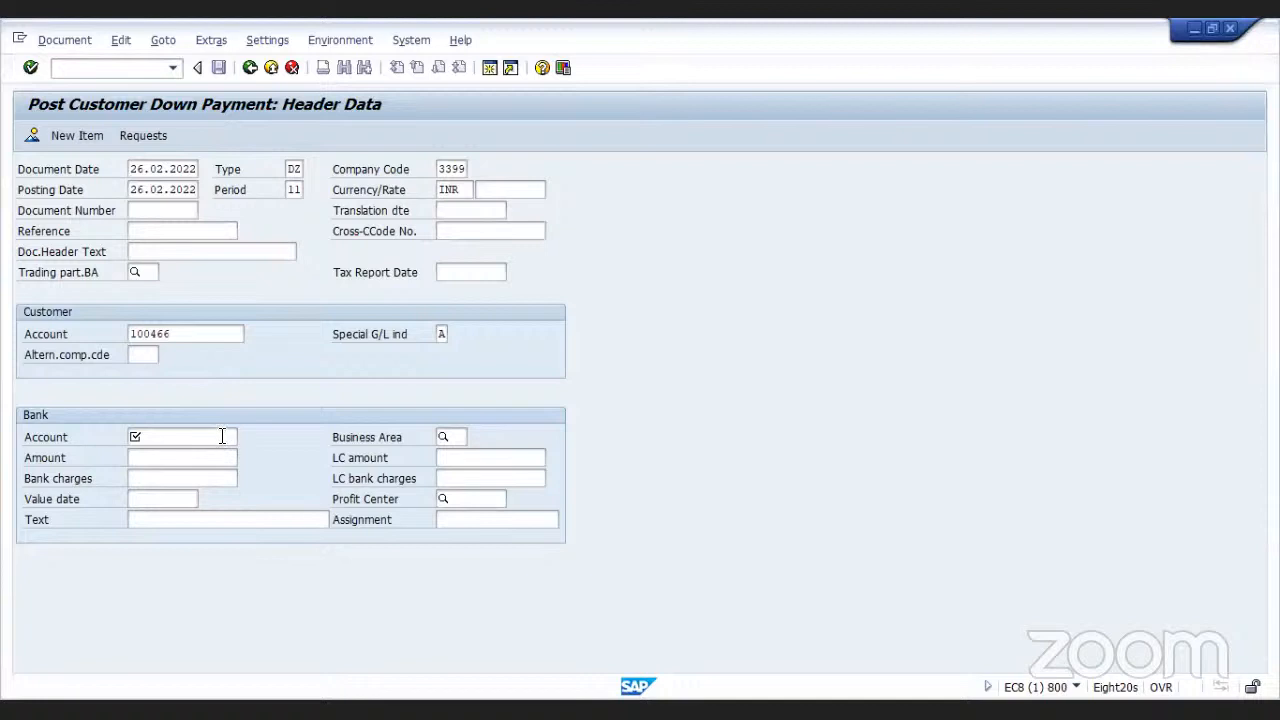
pyautogui.click(222, 436)
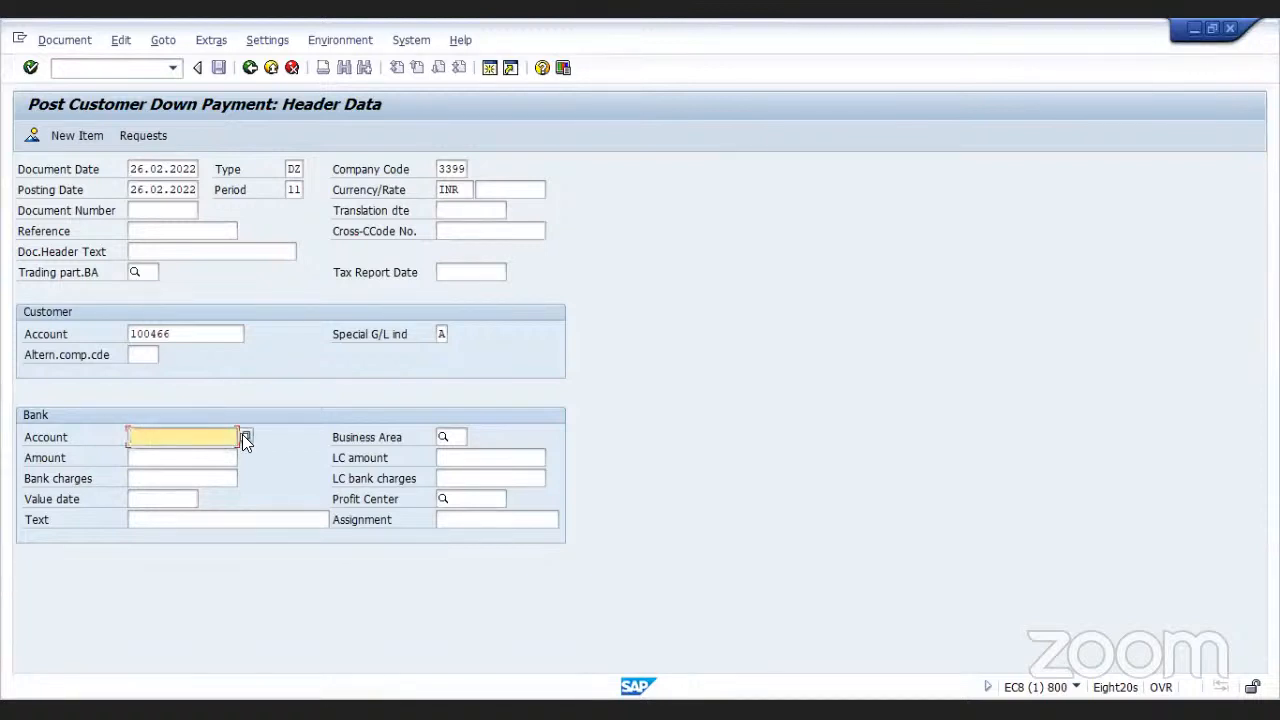
pyautogui.click(245, 437)
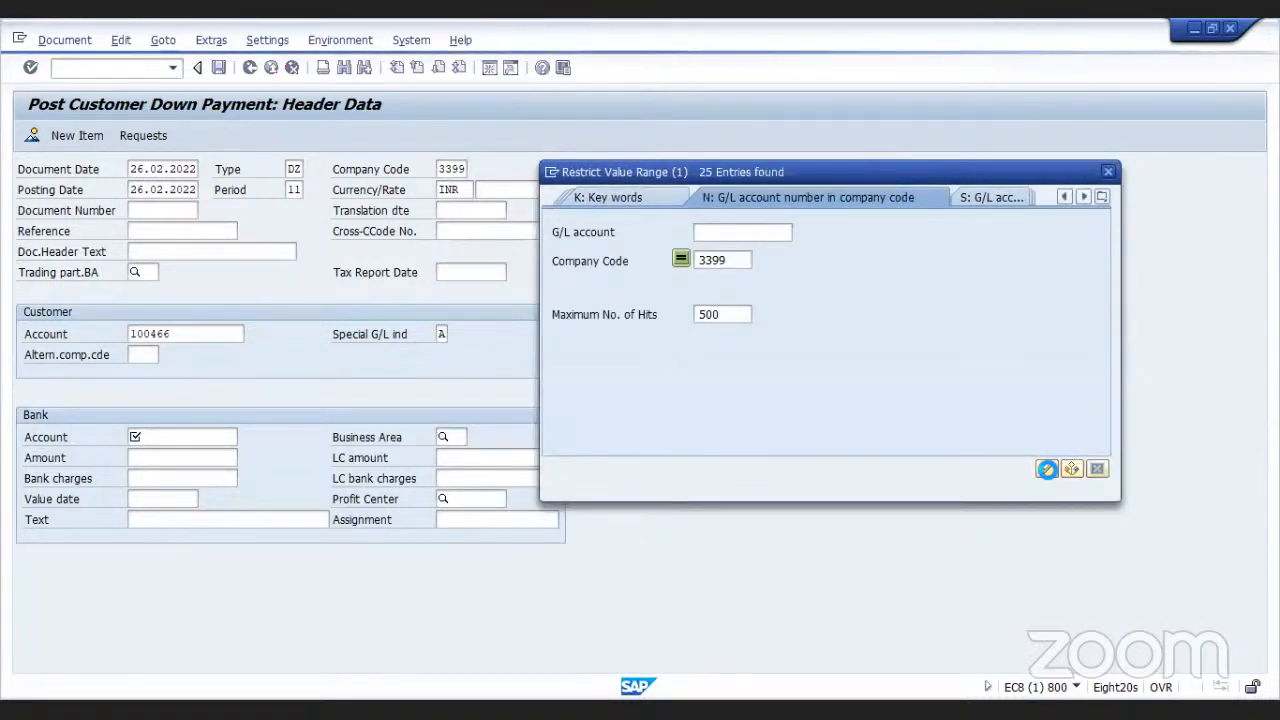
pyautogui.click(1046, 469)
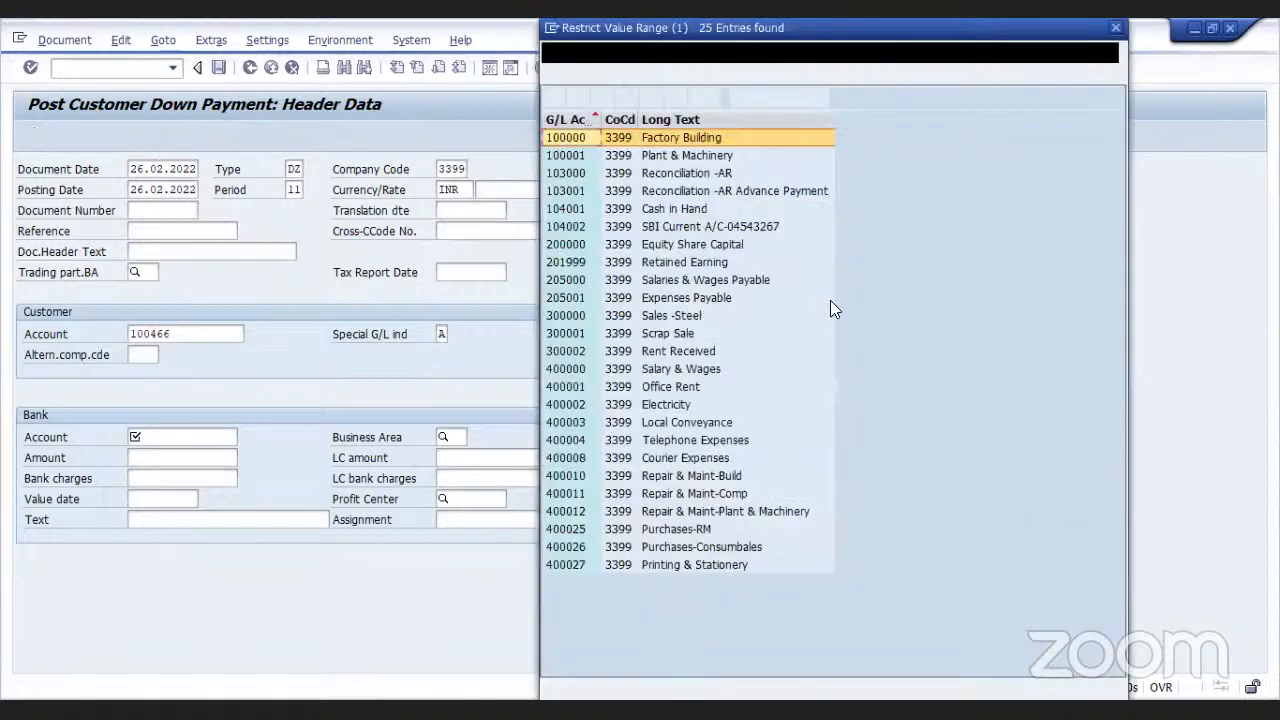
pyautogui.click(734, 220)
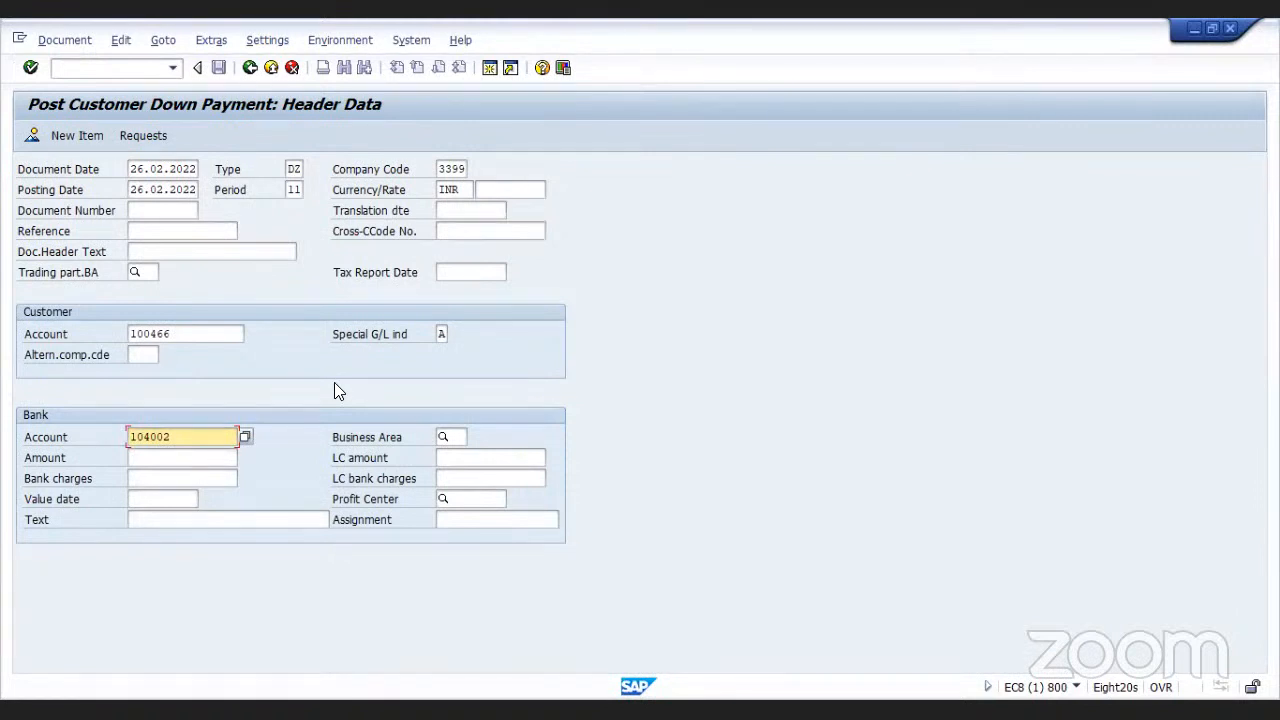
pyautogui.click(31, 68)
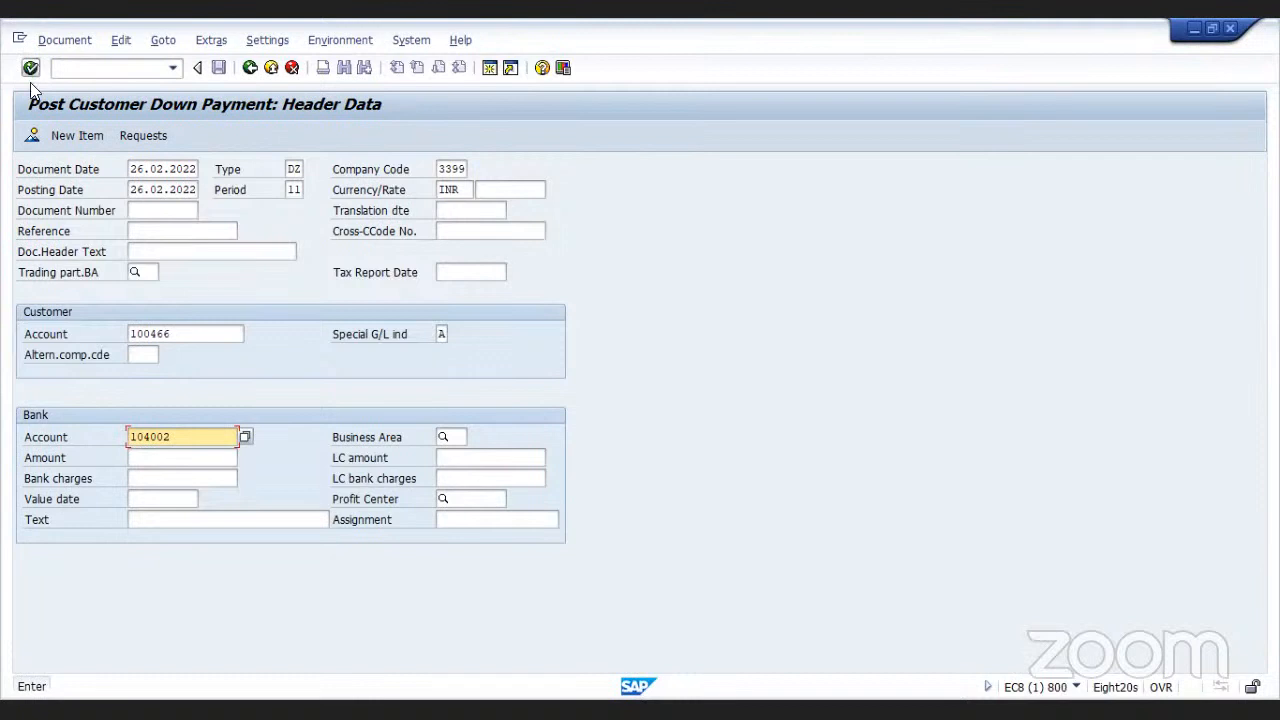
pyautogui.click(172, 457)
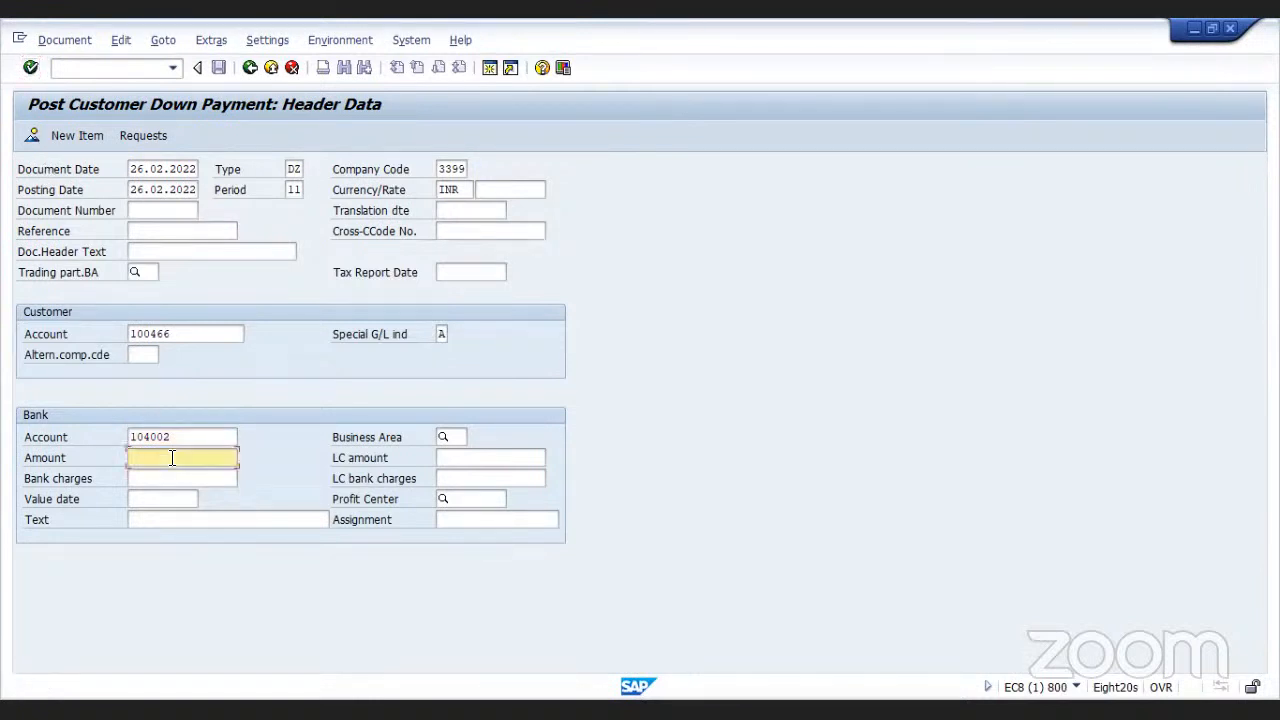
pyautogui.write('2')
pyautogui.write('30000')
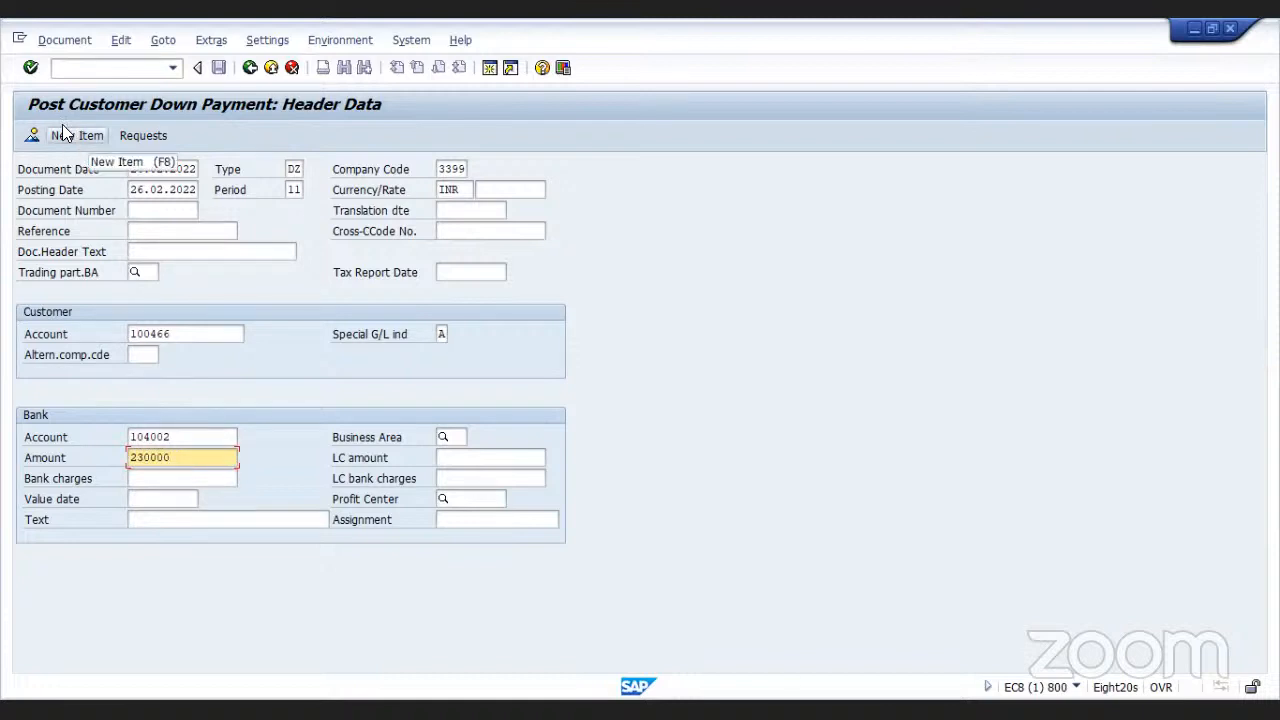
pyautogui.click(30, 68)
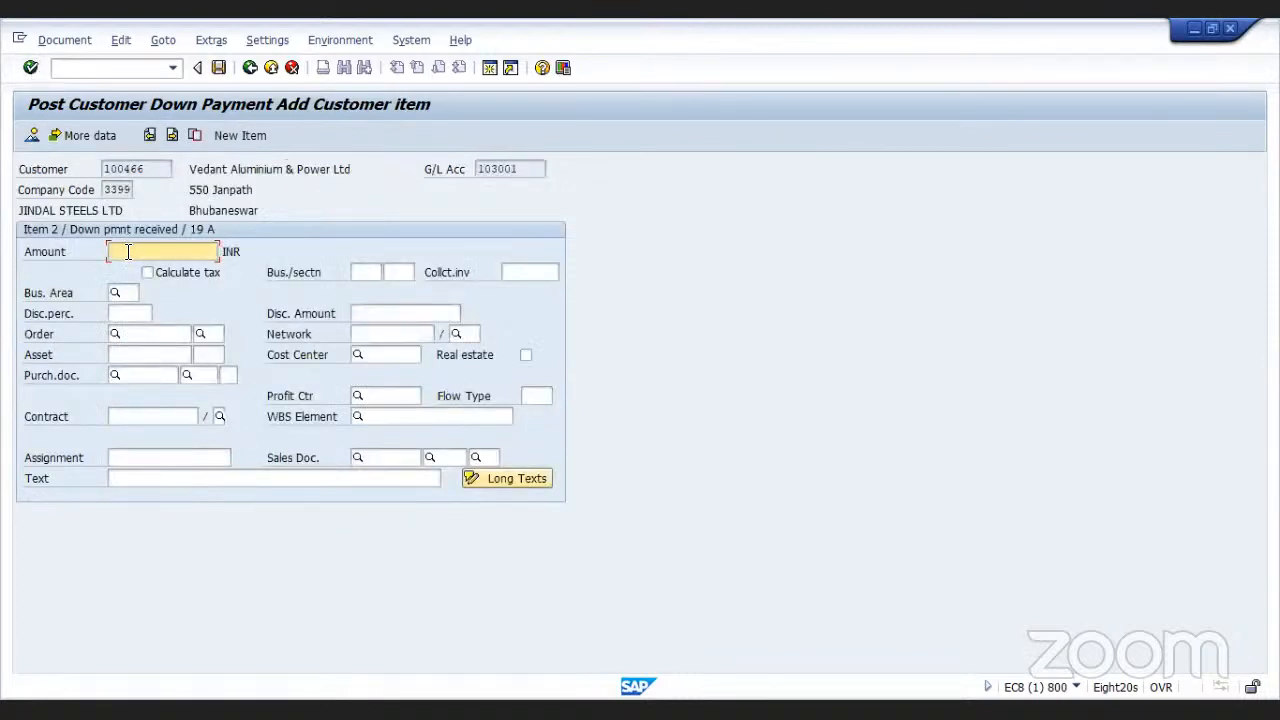
# In the customer item, set the amount to 230000 and the text to 'DP received against SO/Proforma Inv'
pyautogui.write('2300')
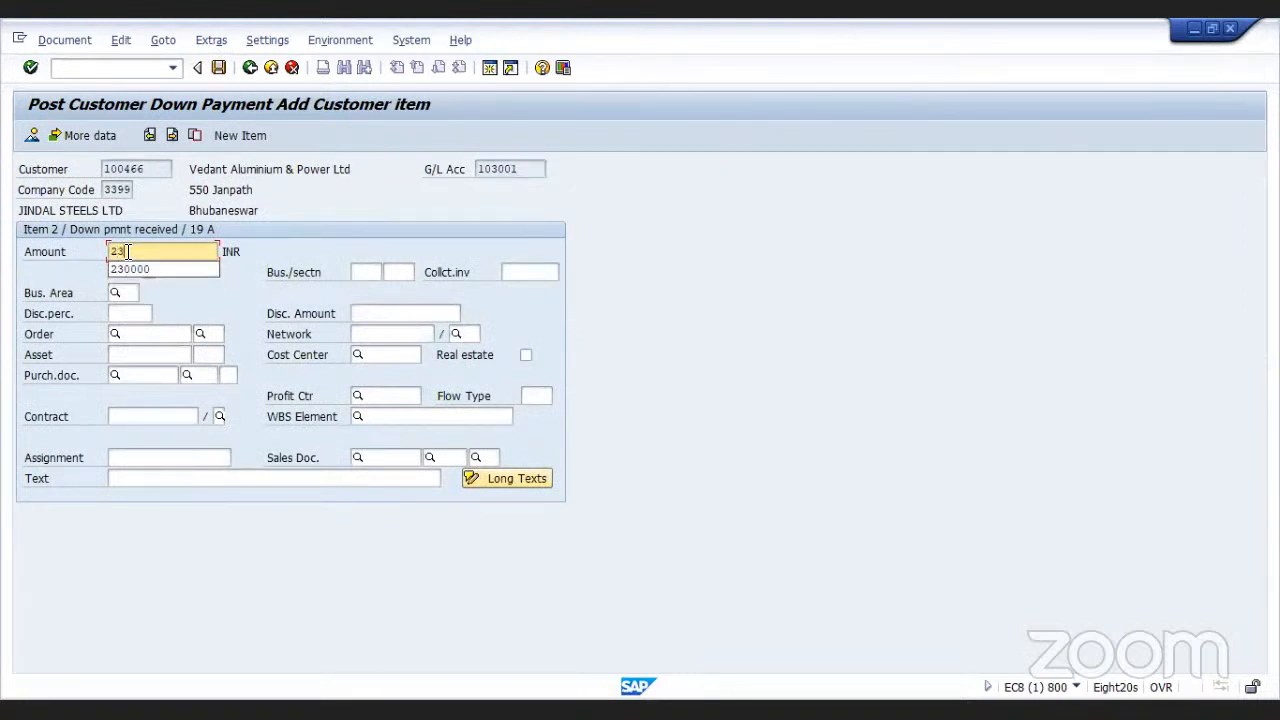
pyautogui.write('00')
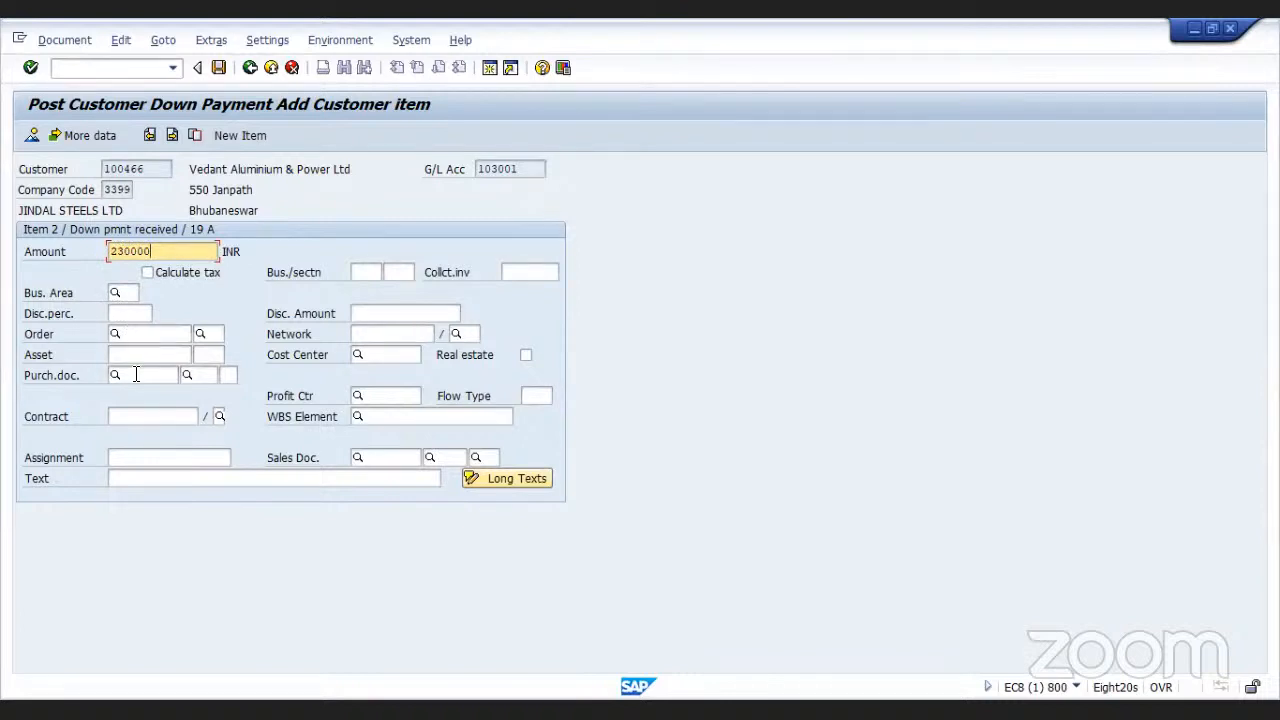
pyautogui.click(154, 478)
pyautogui.write('Ad')
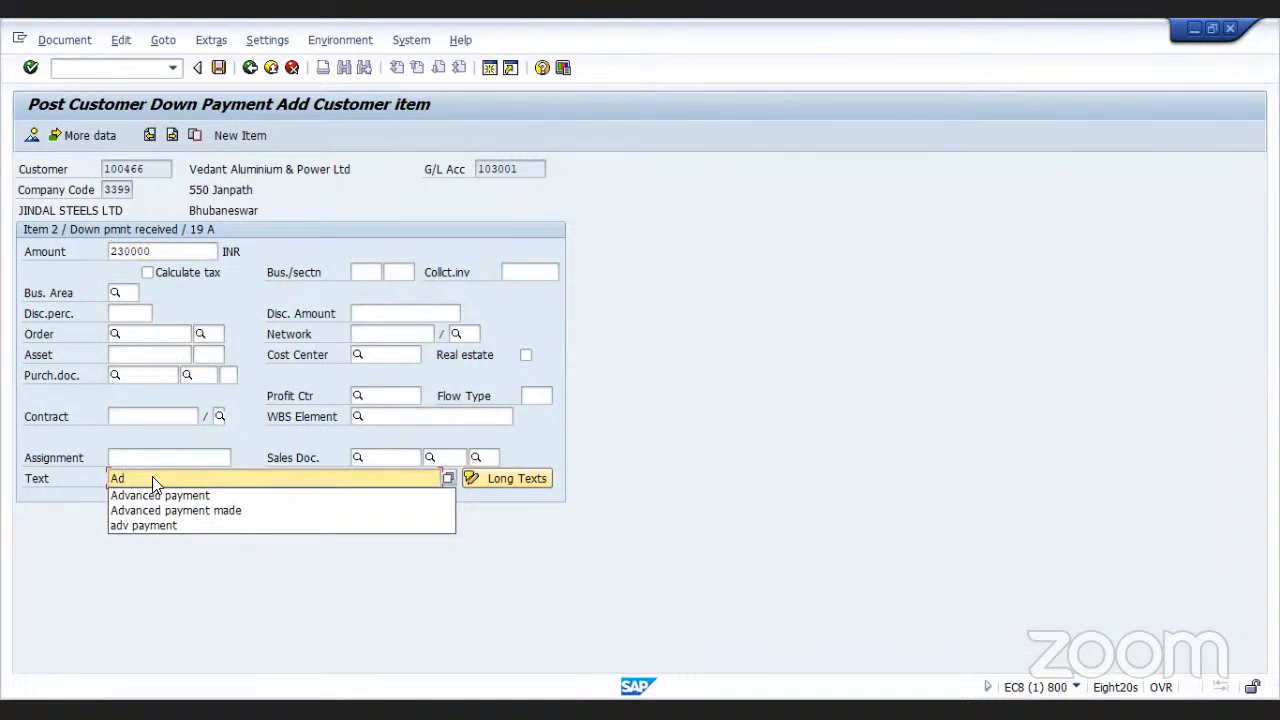
pyautogui.press('BackSpace')
pyautogui.press('BackSpace')
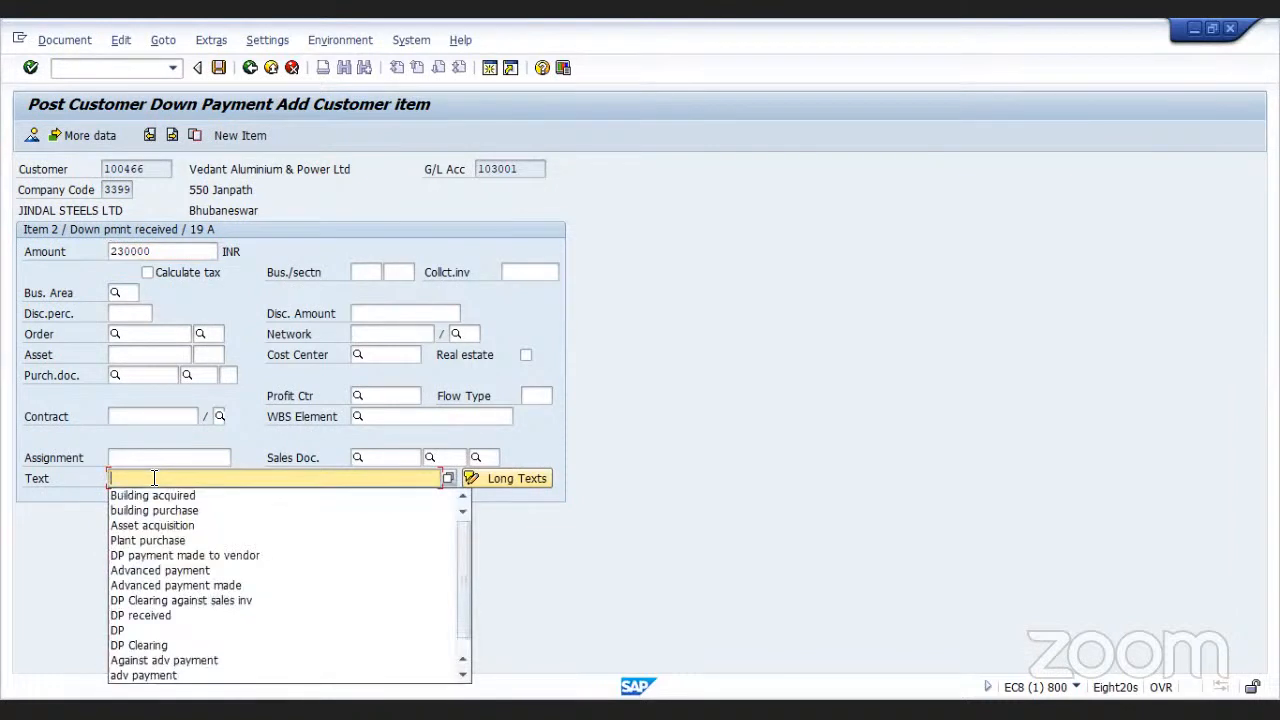
pyautogui.write('DP rec')
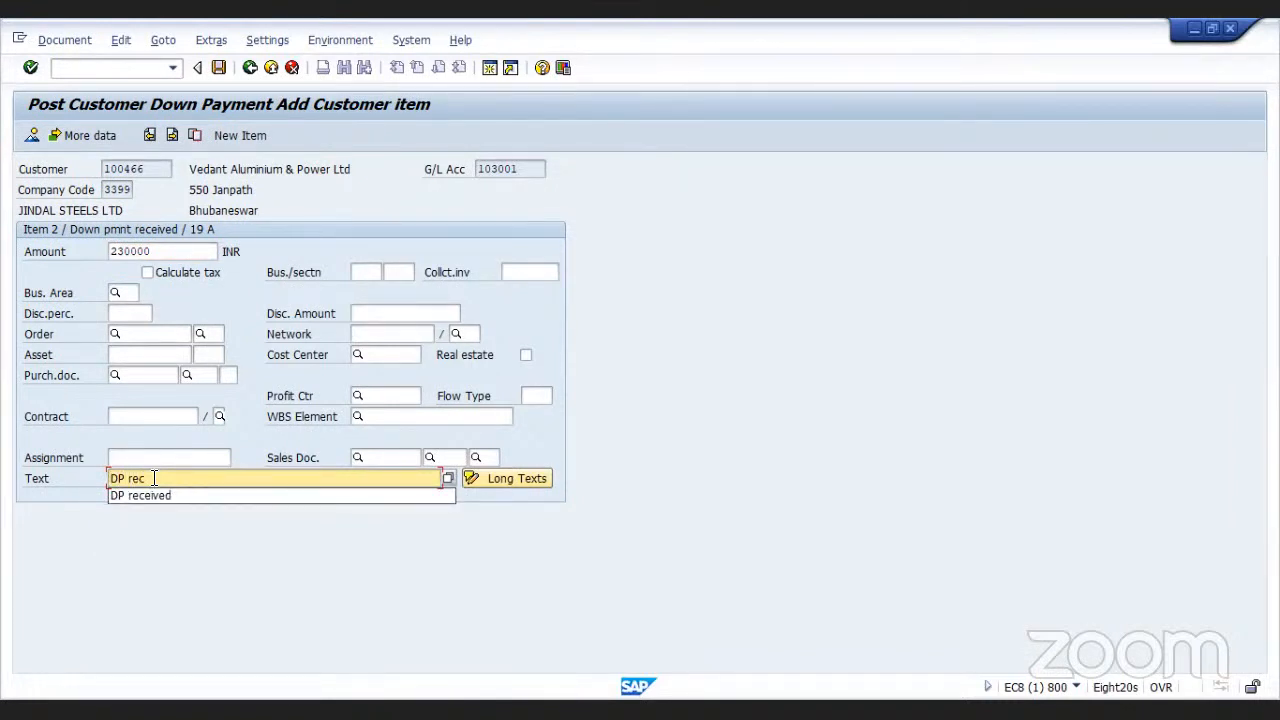
pyautogui.write('eived ')
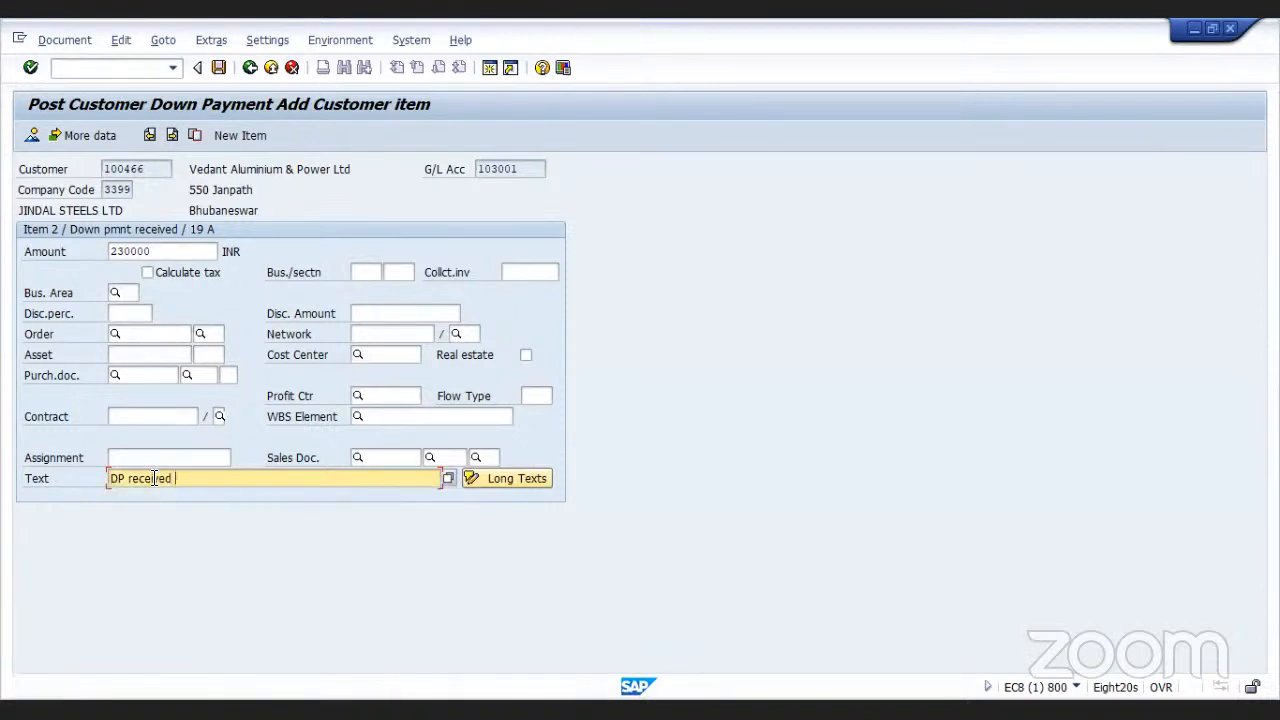
pyautogui.write('against SO/Proforma Inv')
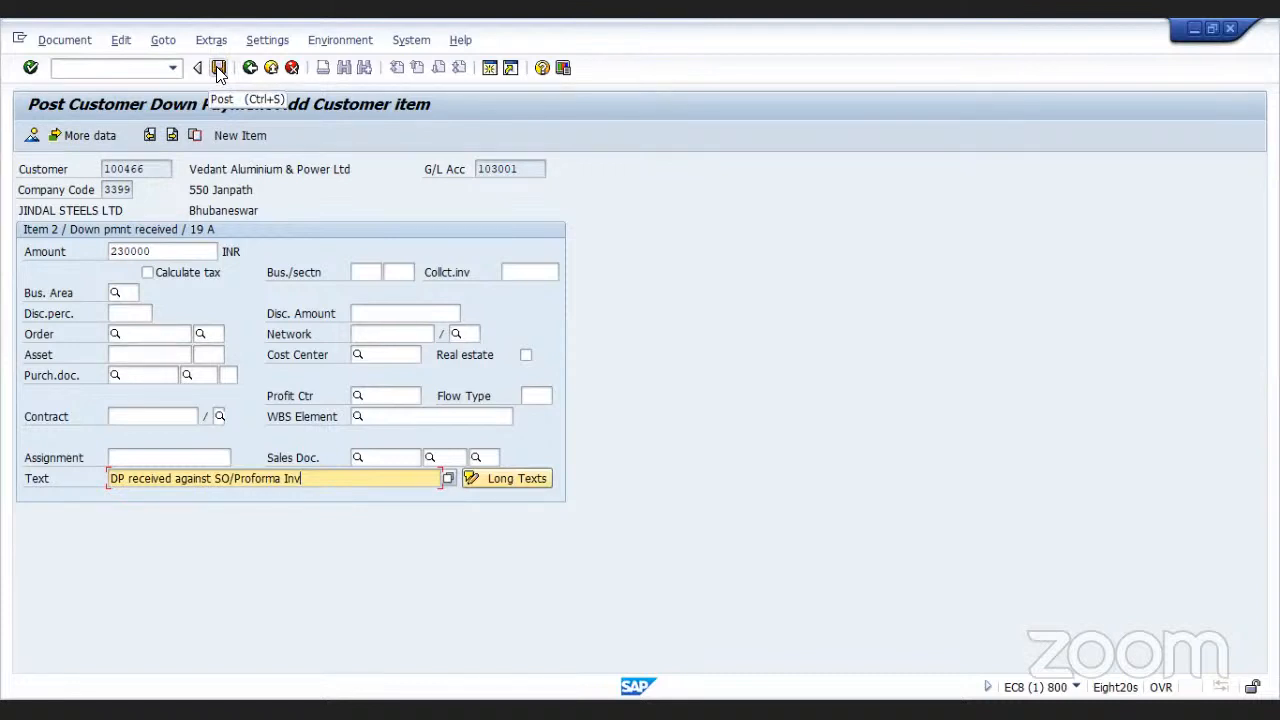
# Post the customer down payment document and exit the F-29 transaction without saving the new entry
pyautogui.click(218, 70)
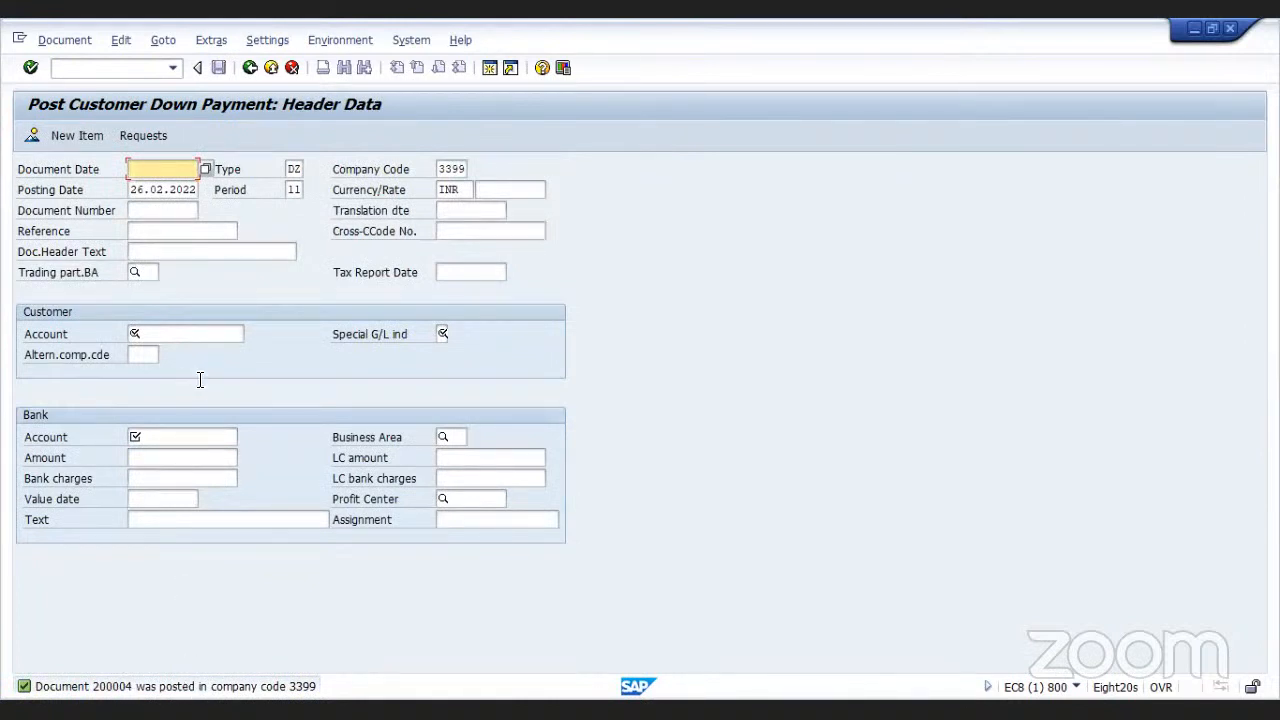
pyautogui.click(251, 68)
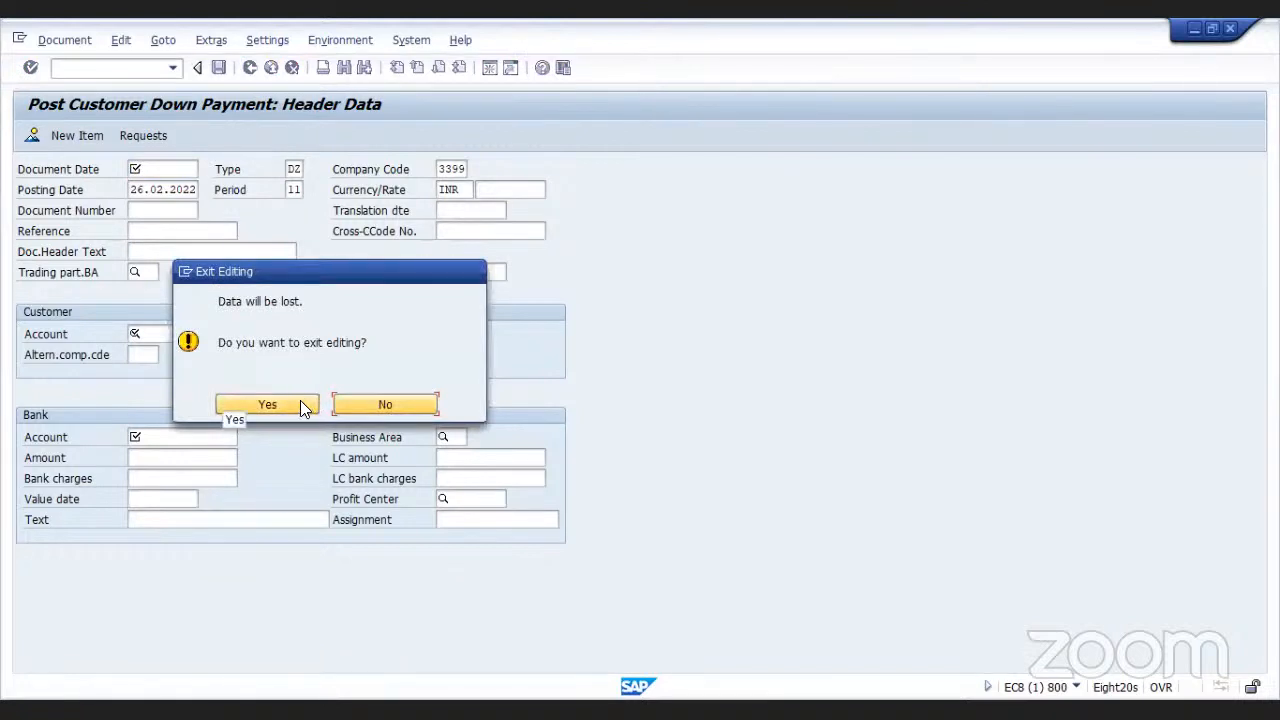
pyautogui.click(300, 404)
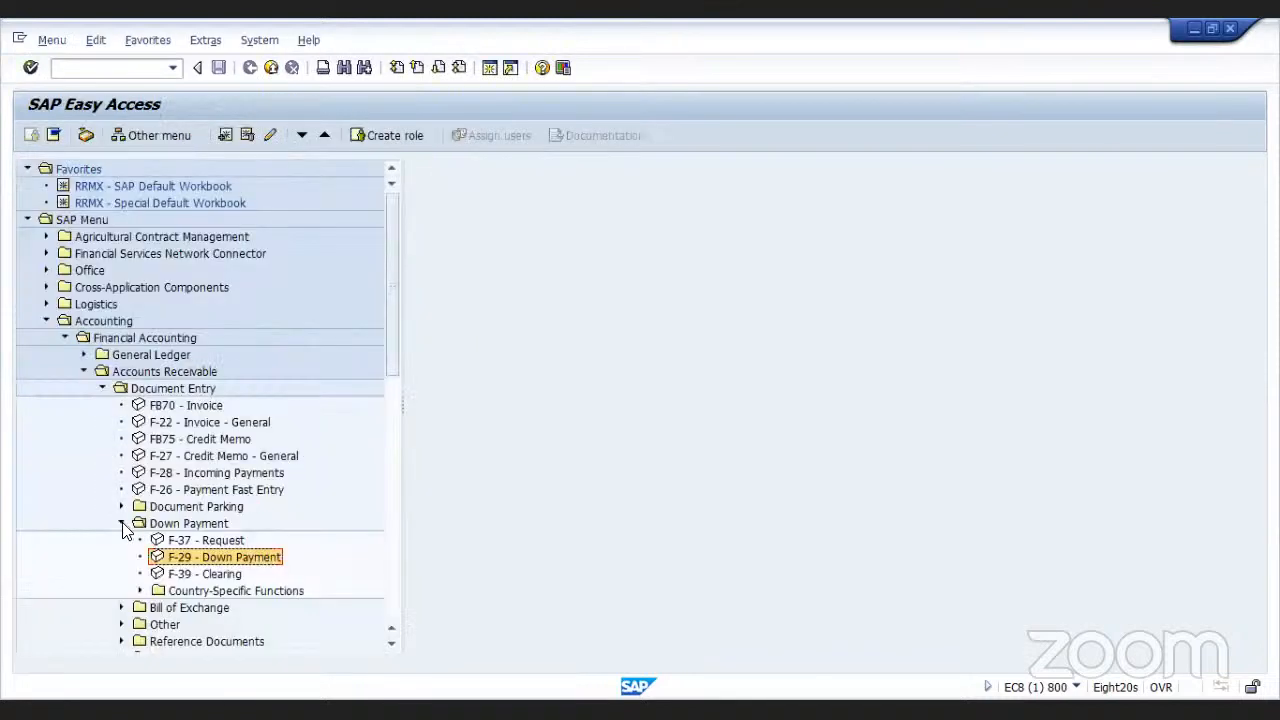
# Open FB70 customer invoice entry and call up the search help for the customer field
pyautogui.click(123, 525)
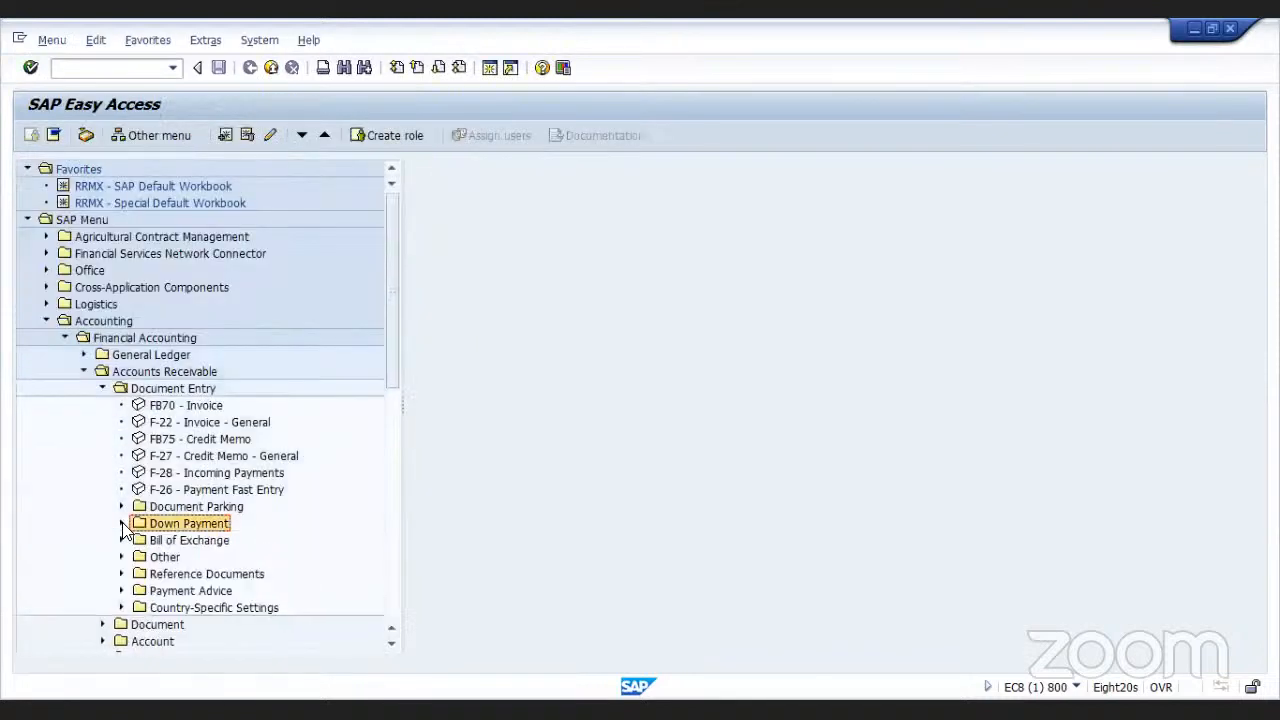
pyautogui.doubleClick(134, 405)
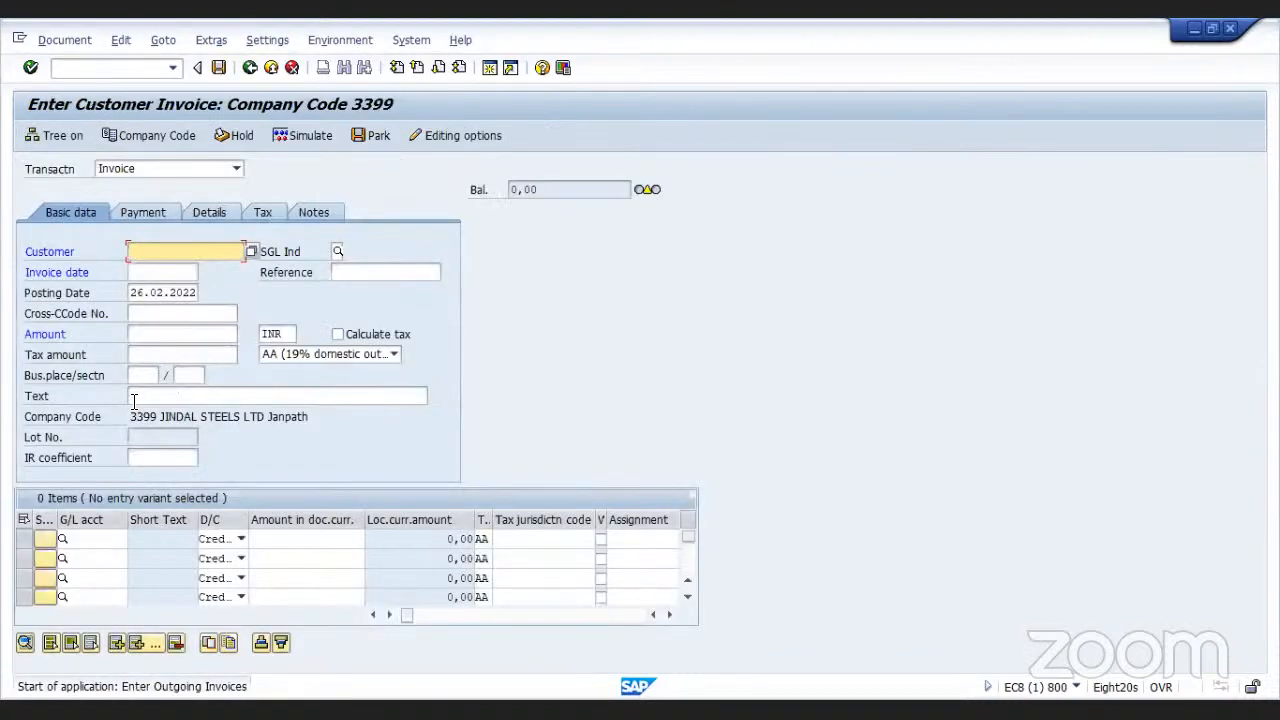
pyautogui.click(250, 251)
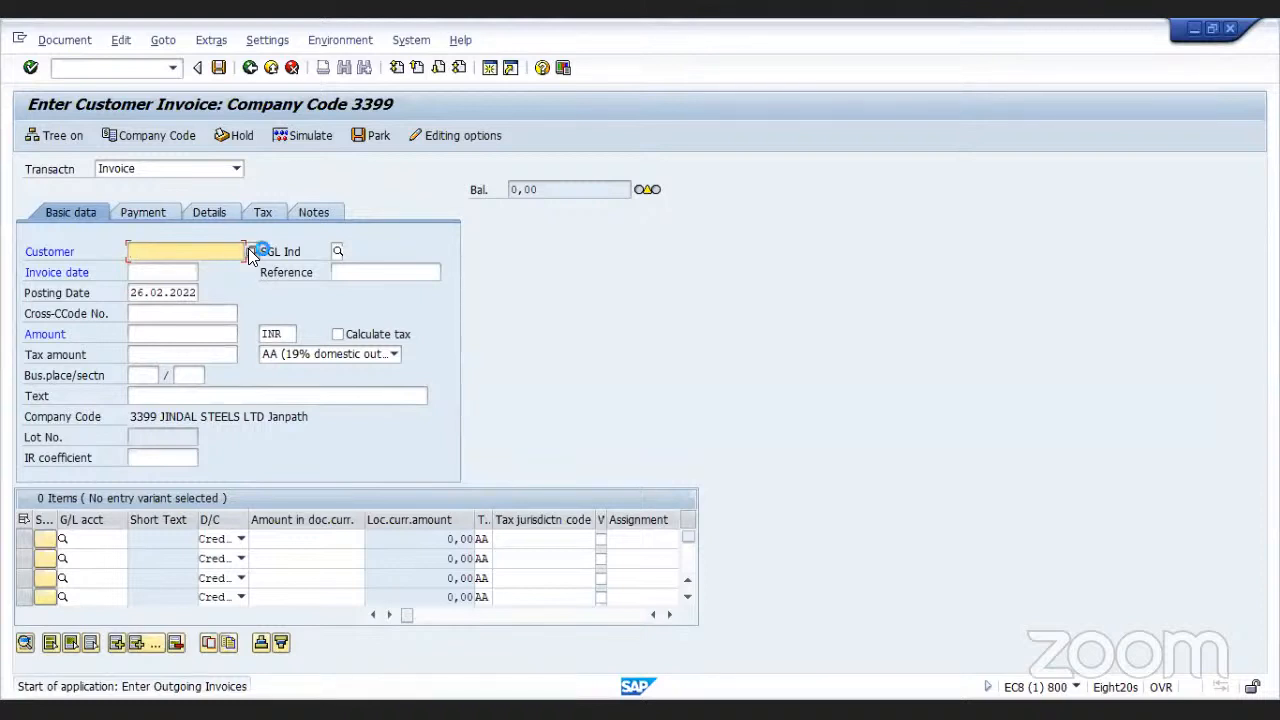
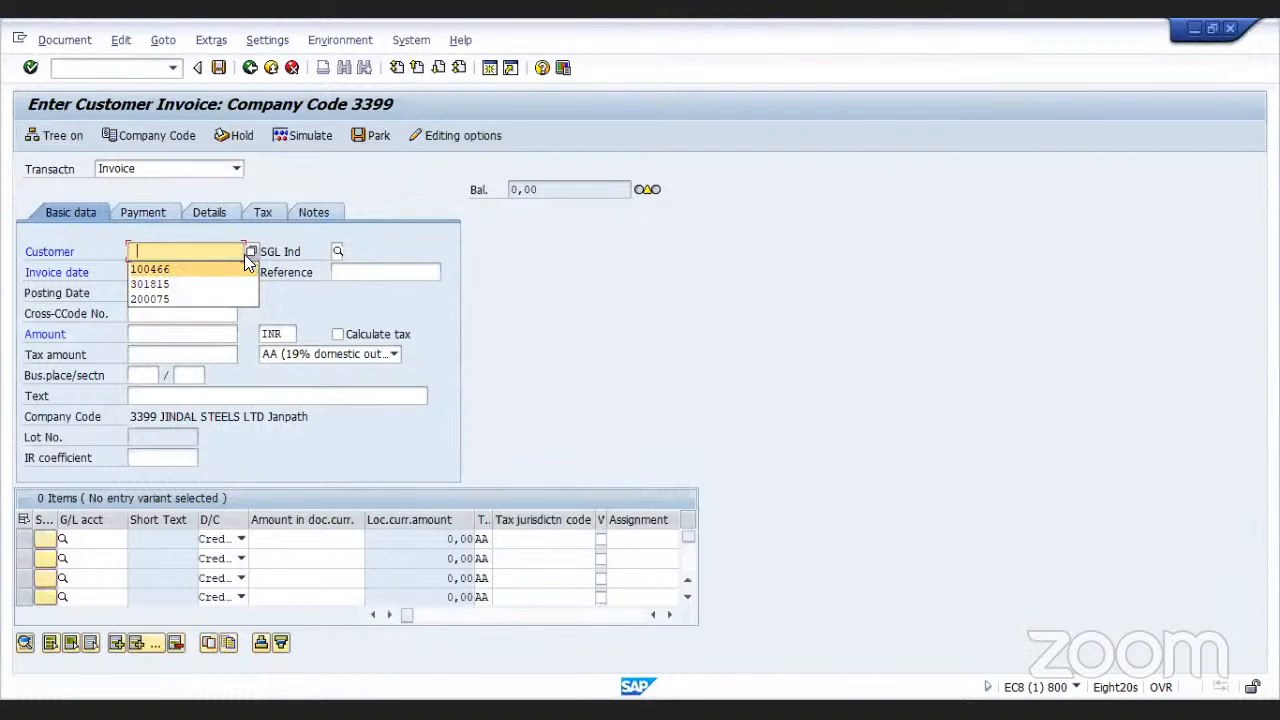
# Select customer 100466 through the search help and set the invoice date to 26.02.2022
pyautogui.press('Return')
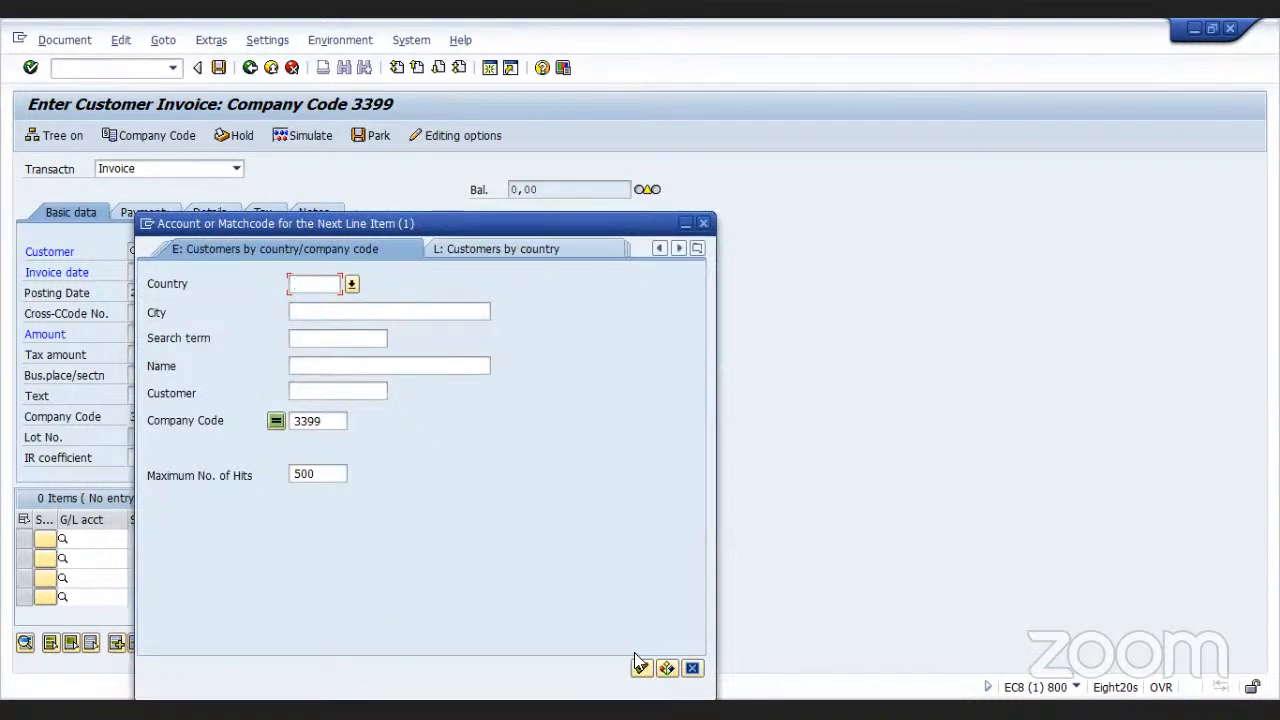
pyautogui.click(640, 667)
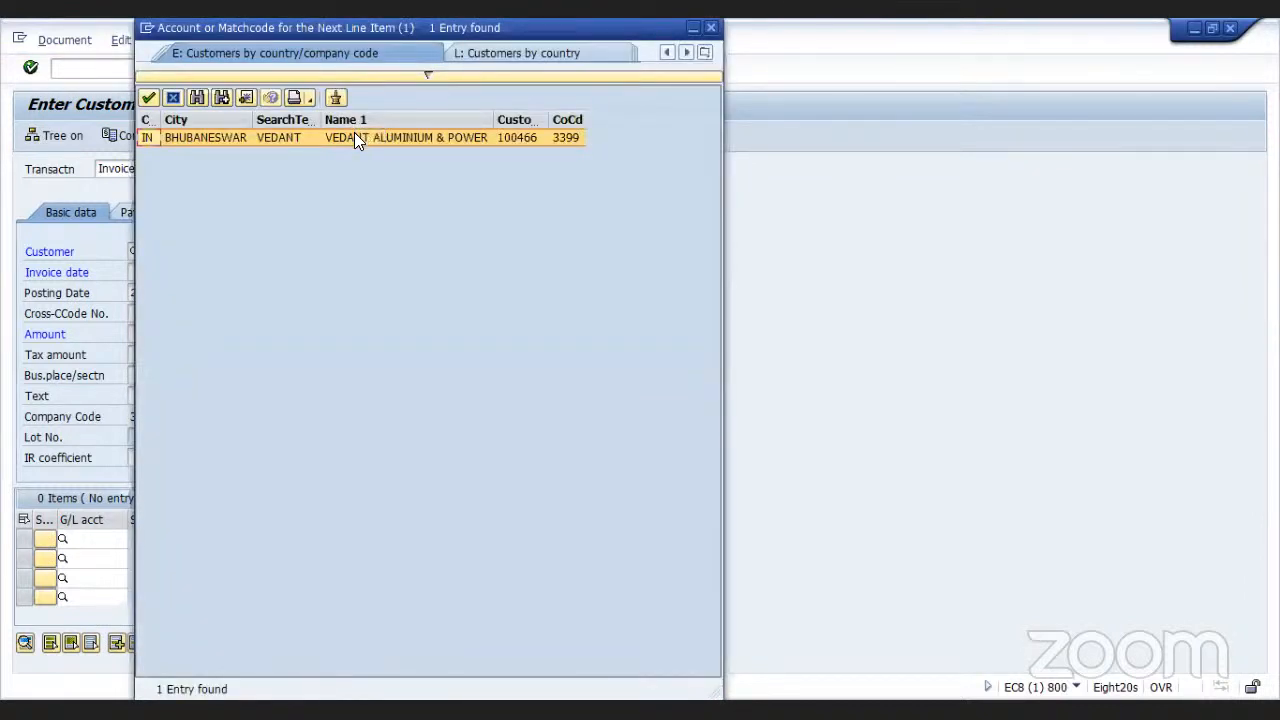
pyautogui.doubleClick(354, 135)
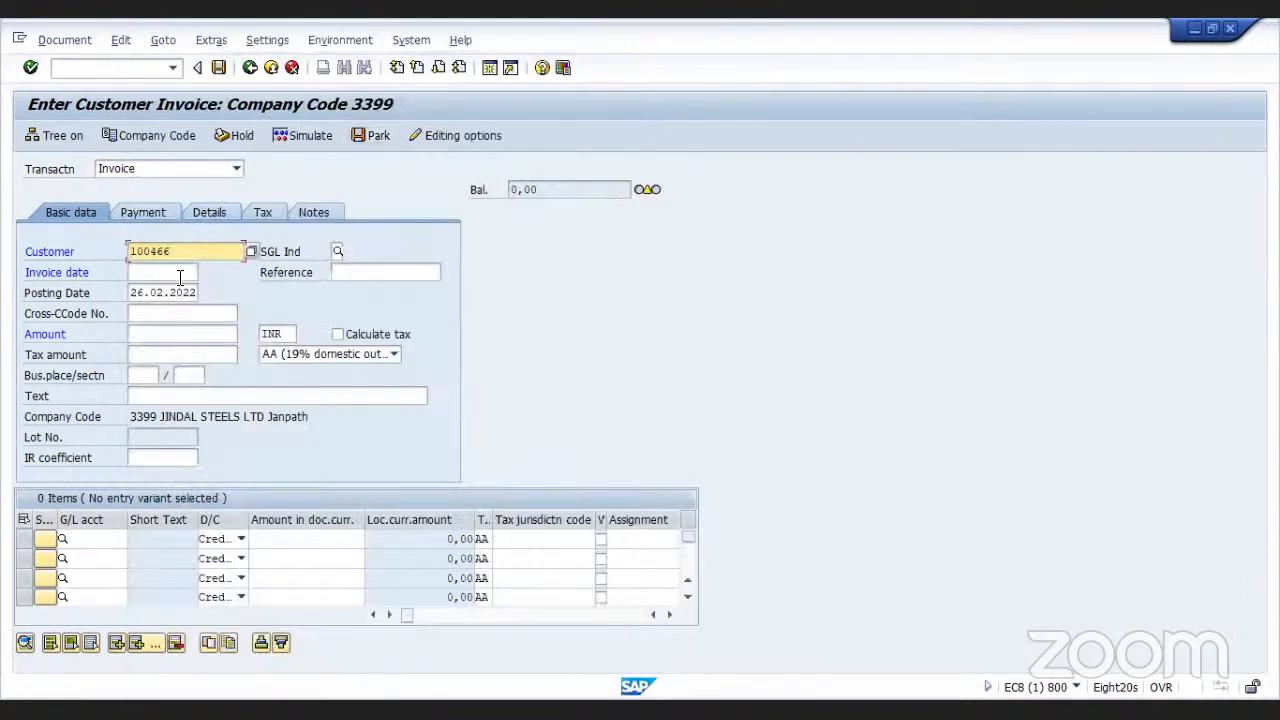
pyautogui.click(180, 278)
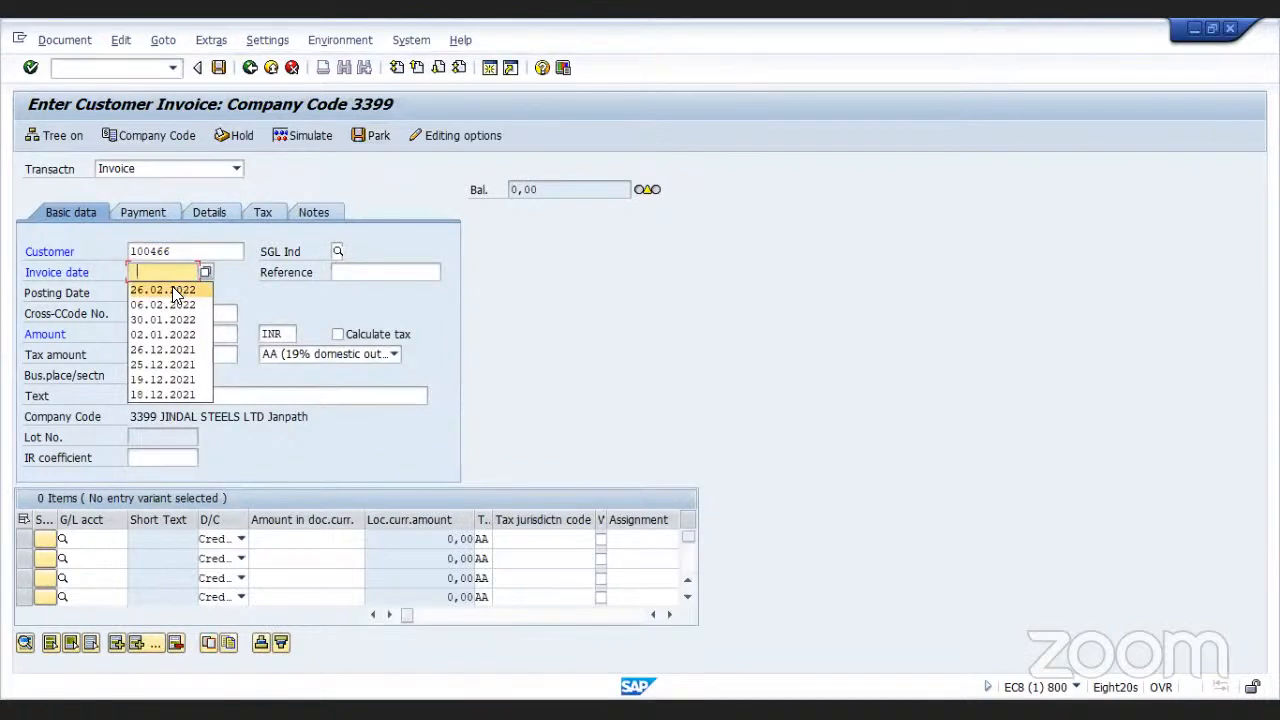
pyautogui.click(172, 288)
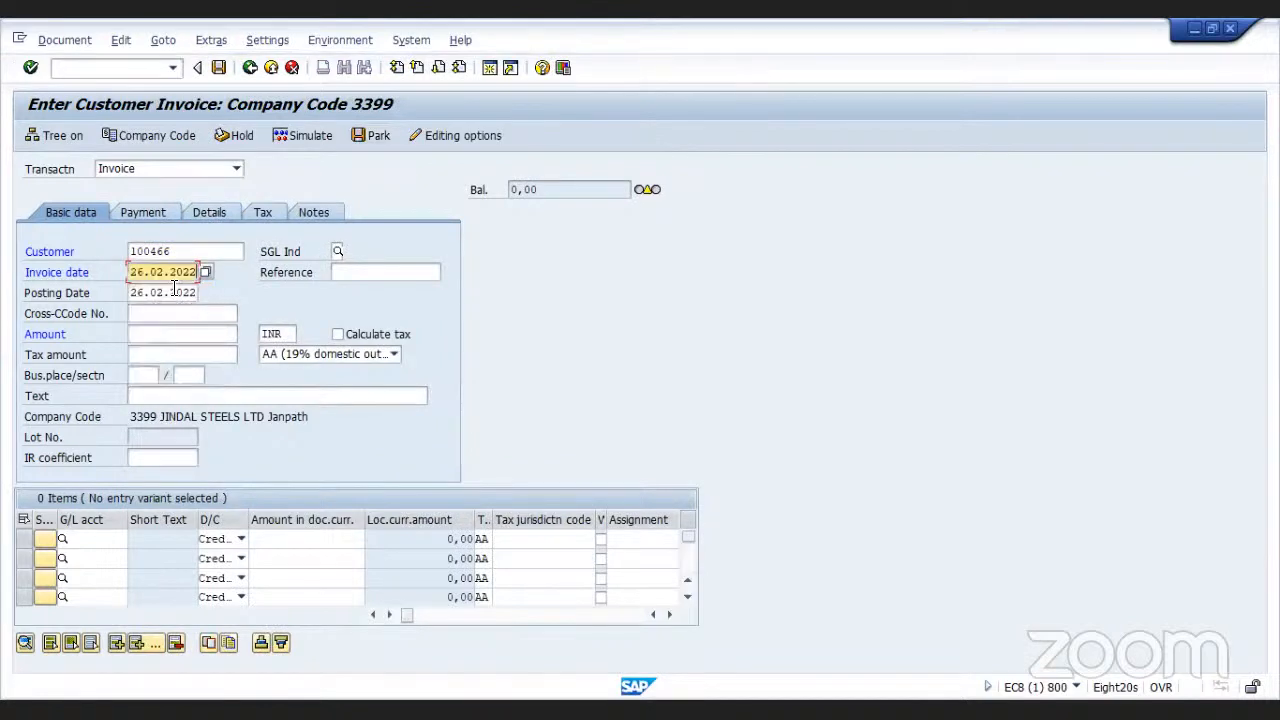
# Set the first line item's G/L account to 300000 Sales -Steel using the account search help
pyautogui.click(114, 540)
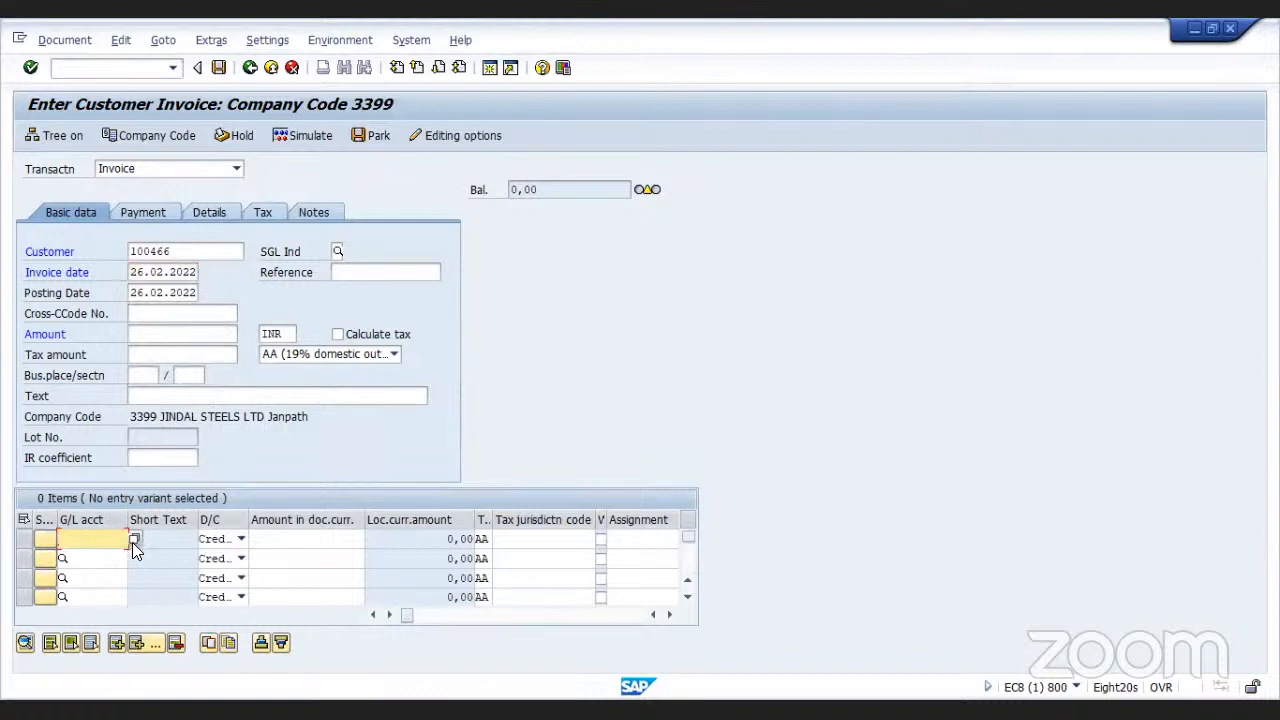
pyautogui.click(134, 538)
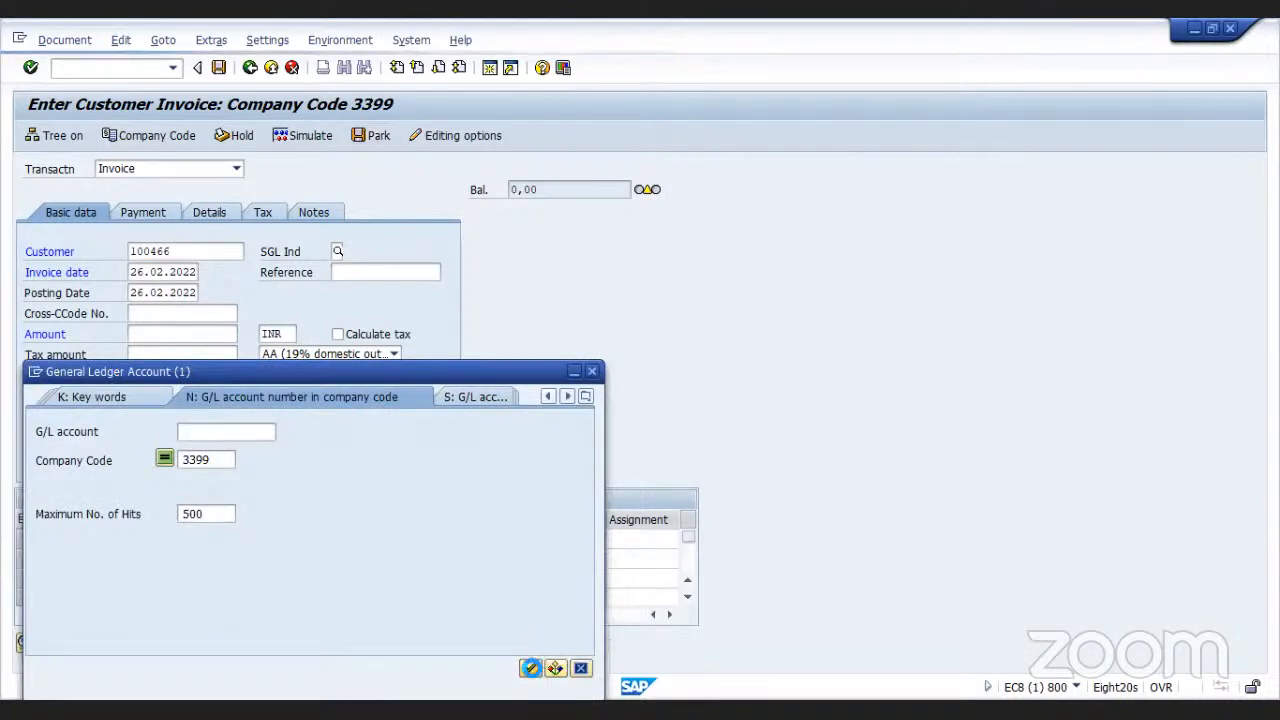
pyautogui.click(530, 668)
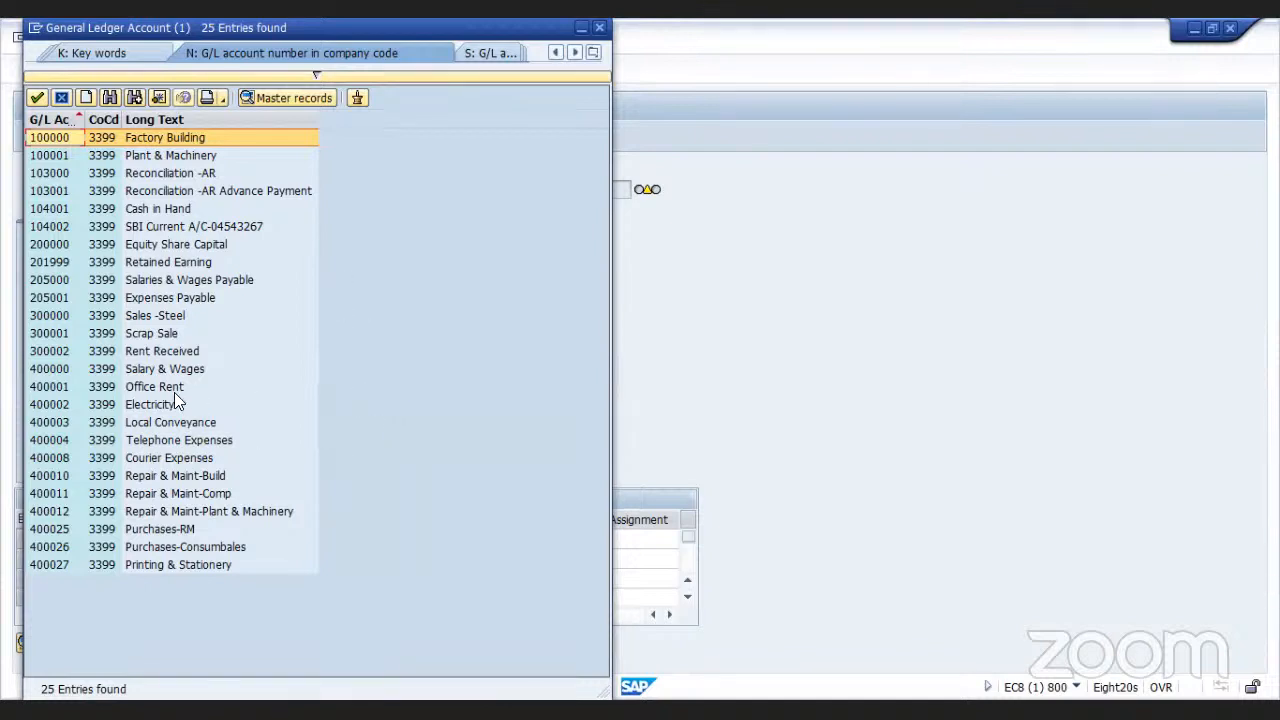
pyautogui.doubleClick(168, 318)
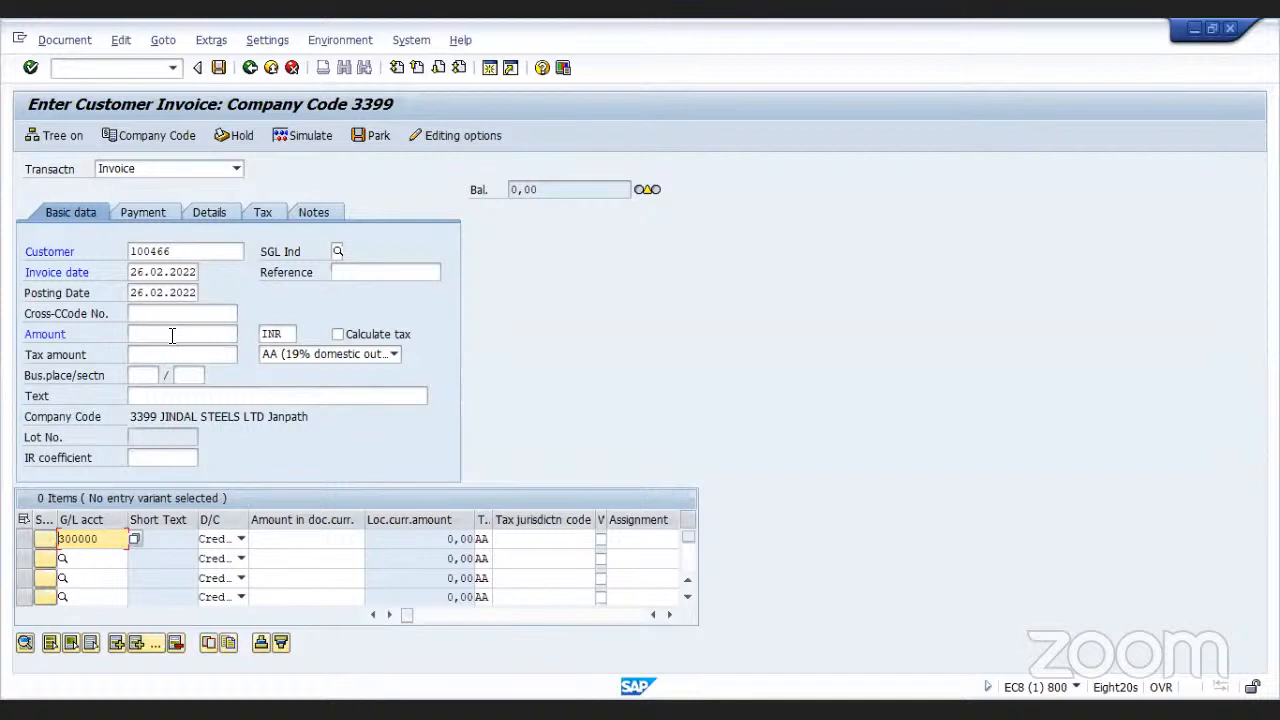
# Set the invoice amount to 230000
pyautogui.click(172, 336)
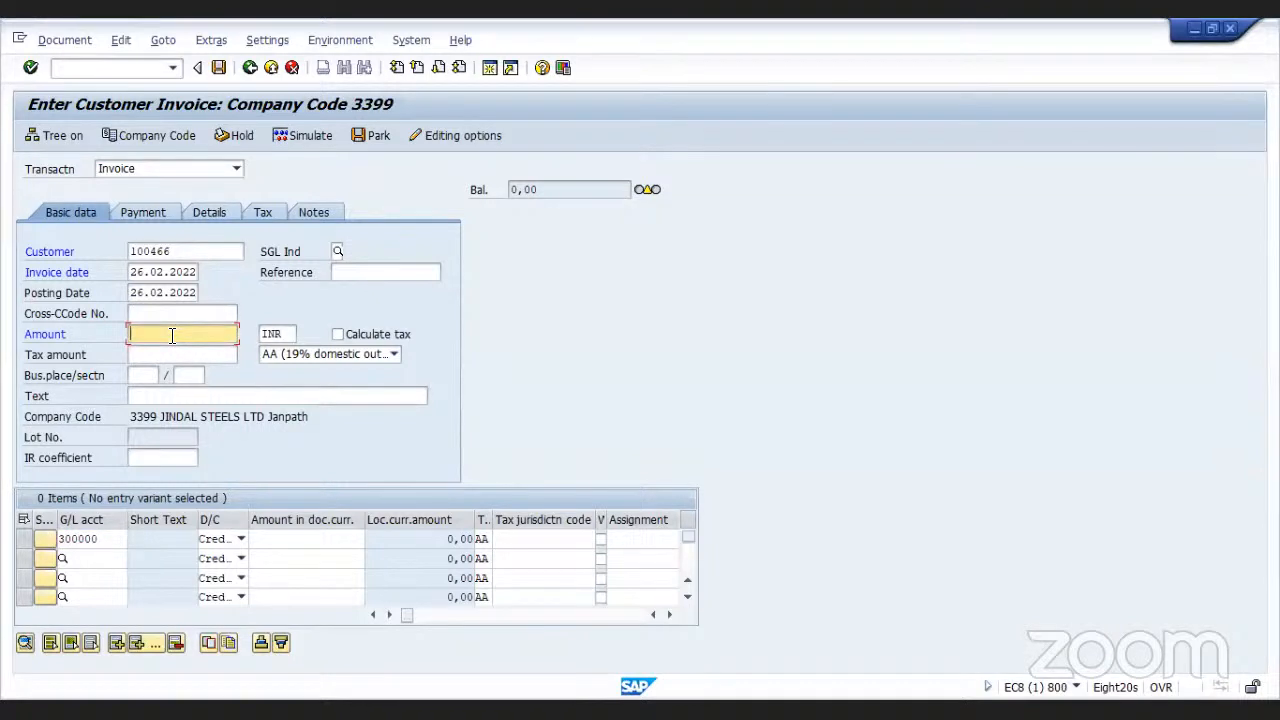
pyautogui.write('1')
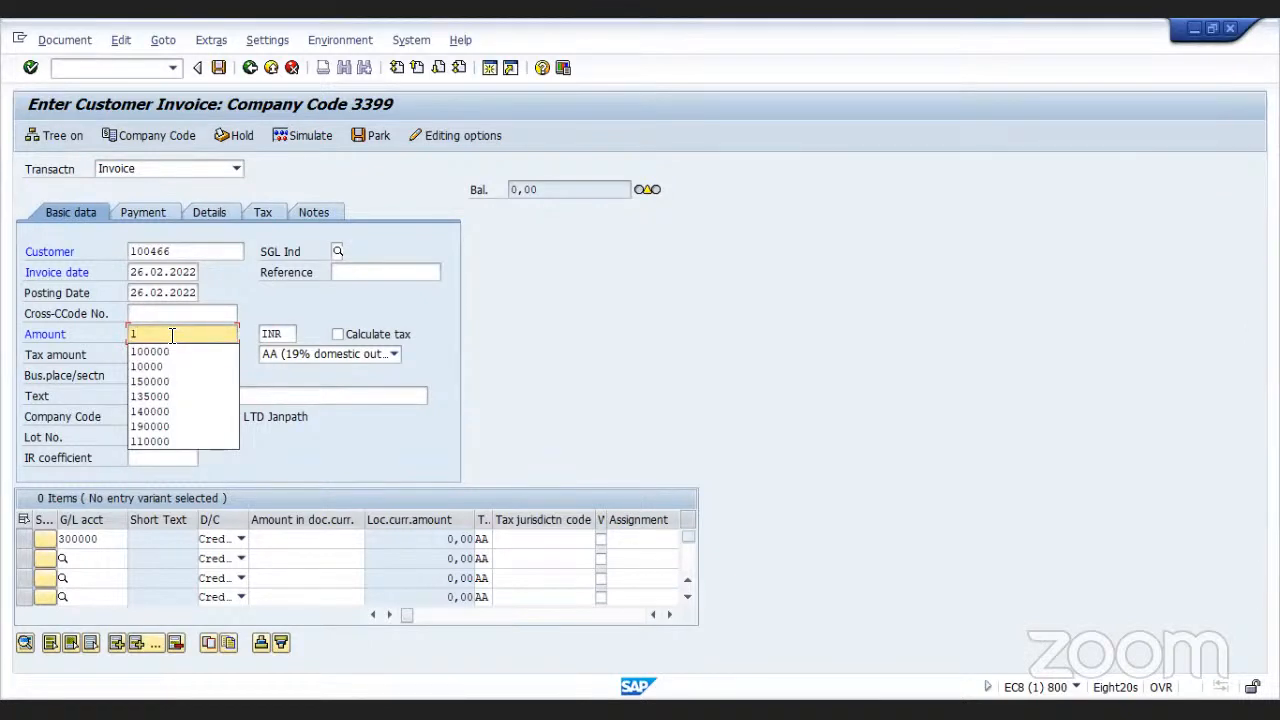
pyautogui.write('15000')
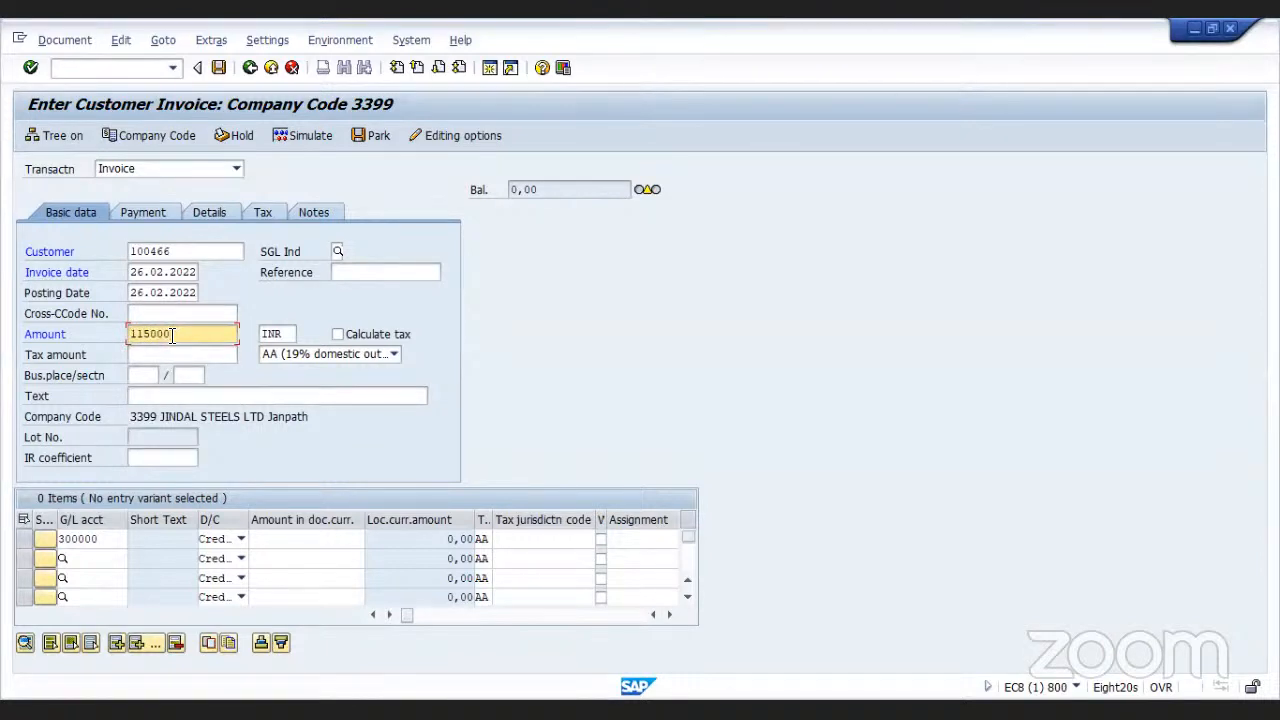
pyautogui.press('BackSpace')
pyautogui.press('BackSpace')
pyautogui.press('BackSpace')
pyautogui.press('BackSpace')
pyautogui.press('BackSpace')
pyautogui.press('BackSpace')
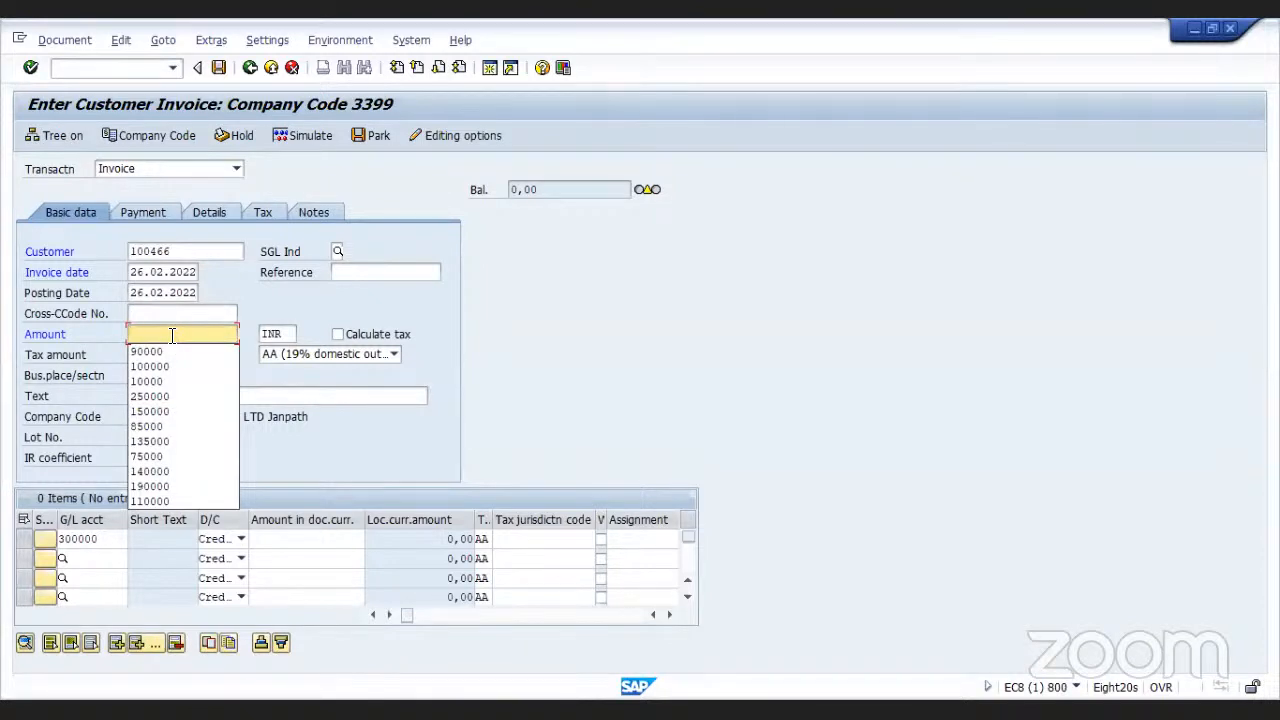
pyautogui.write('24000')
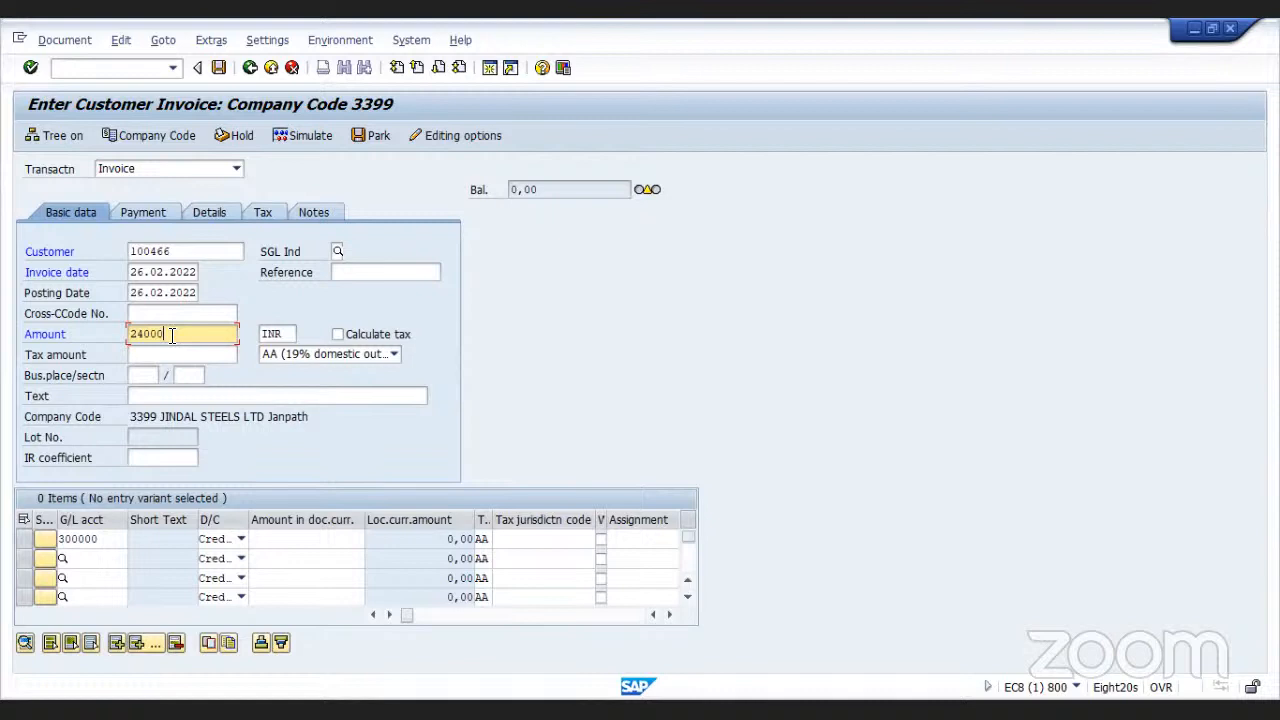
pyautogui.press('BackSpace')
pyautogui.press('BackSpace')
pyautogui.press('BackSpace')
pyautogui.press('BackSpace')
pyautogui.write('30000')
# Enter 230000 as the line item amount and clear its tax code
pyautogui.click(302, 540)
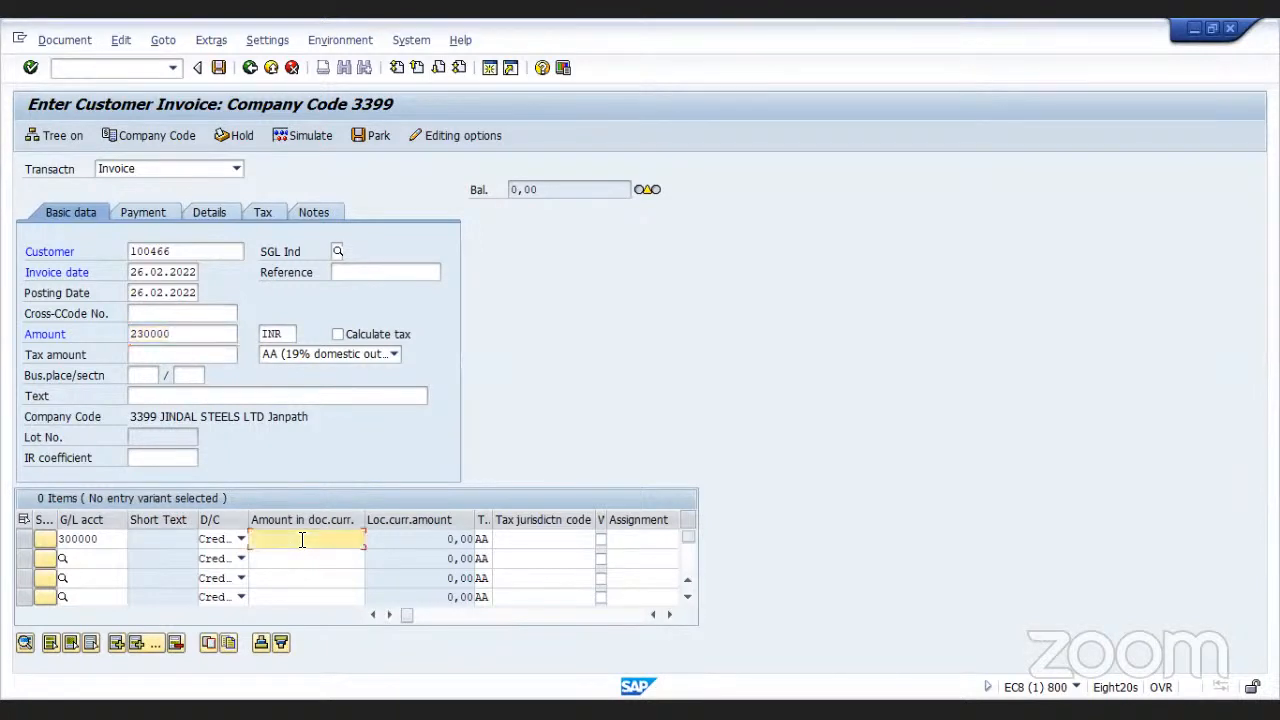
pyautogui.write('230000')
pyautogui.click(483, 538)
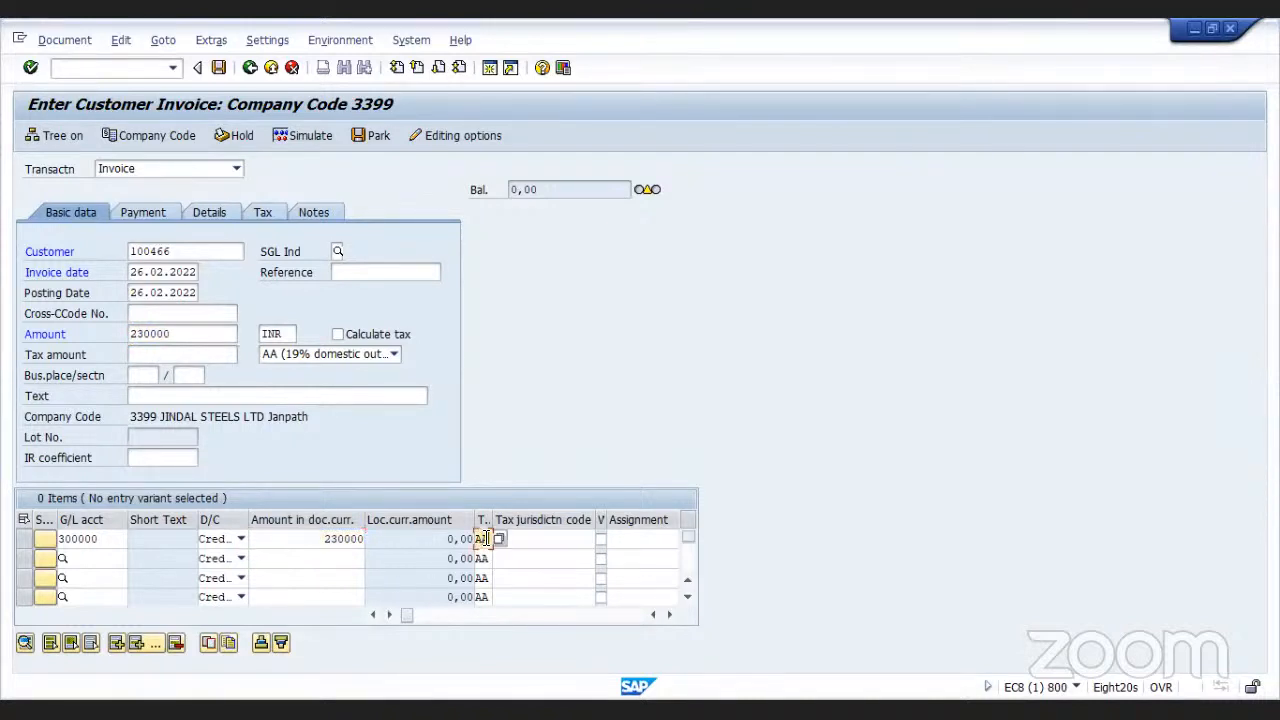
pyautogui.press('BackSpace')
pyautogui.press('BackSpace')
pyautogui.click(459, 88)
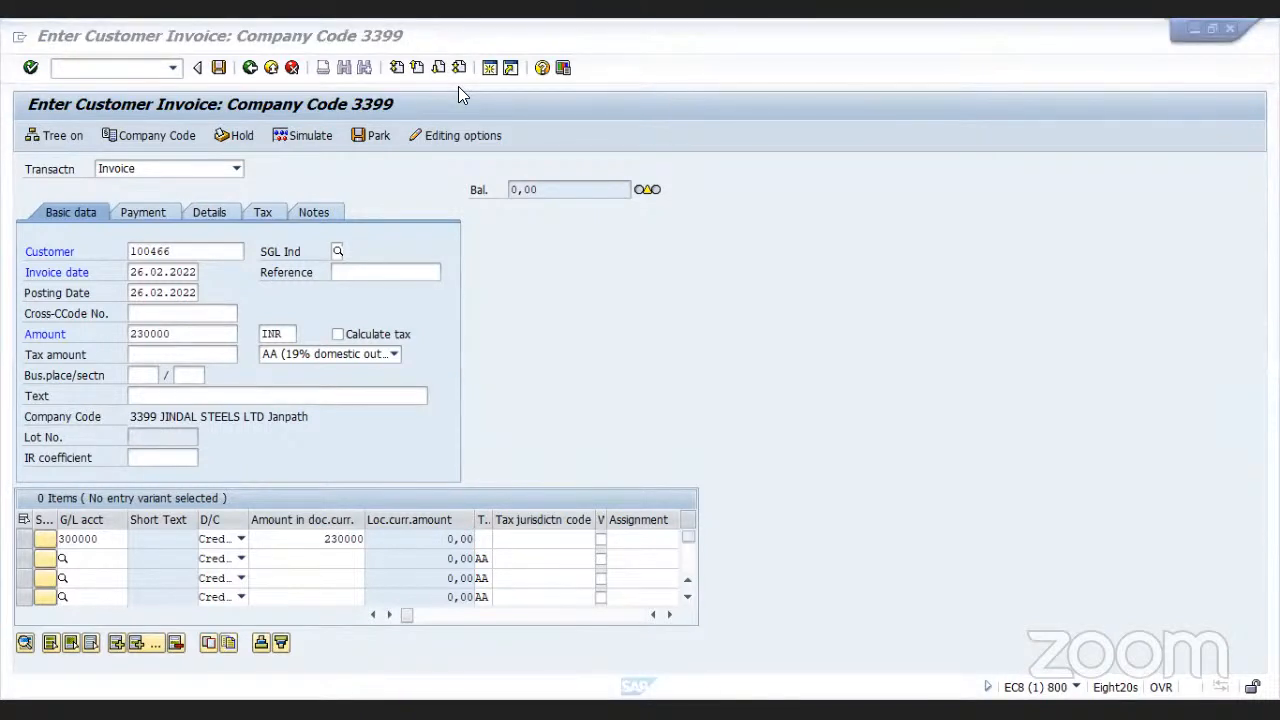
pyautogui.click(597, 53)
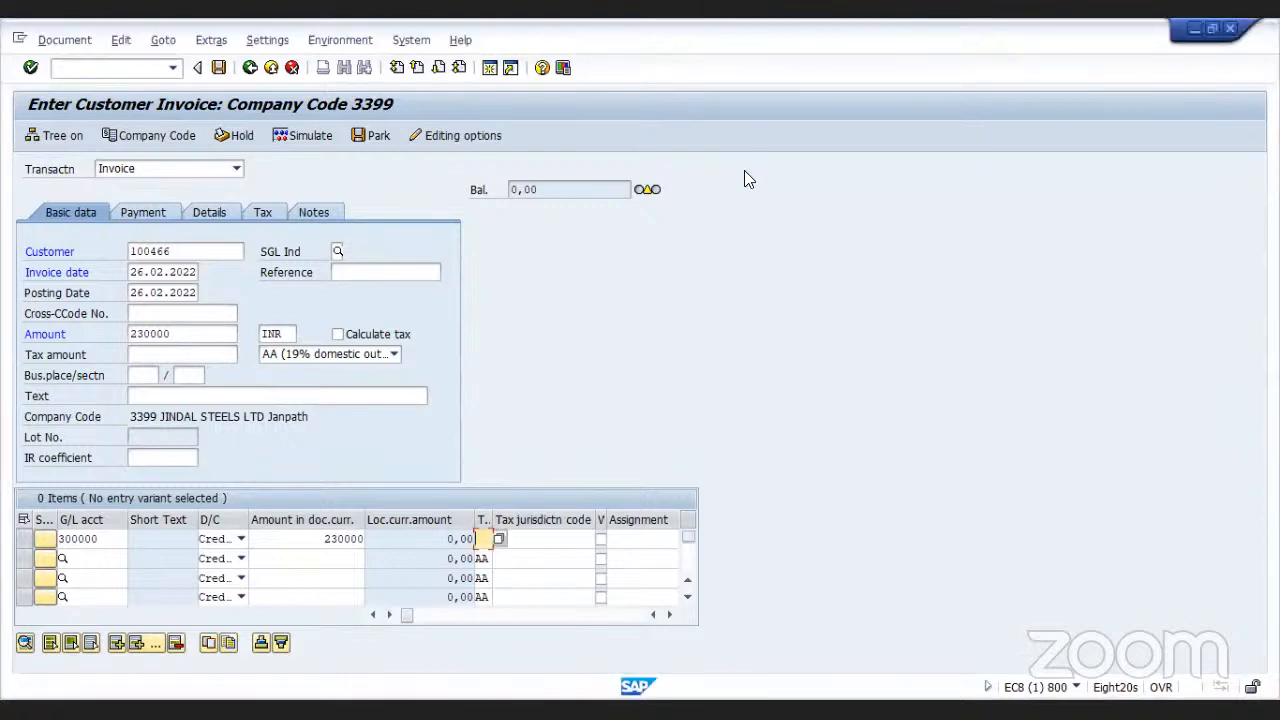
pyautogui.click(489, 68)
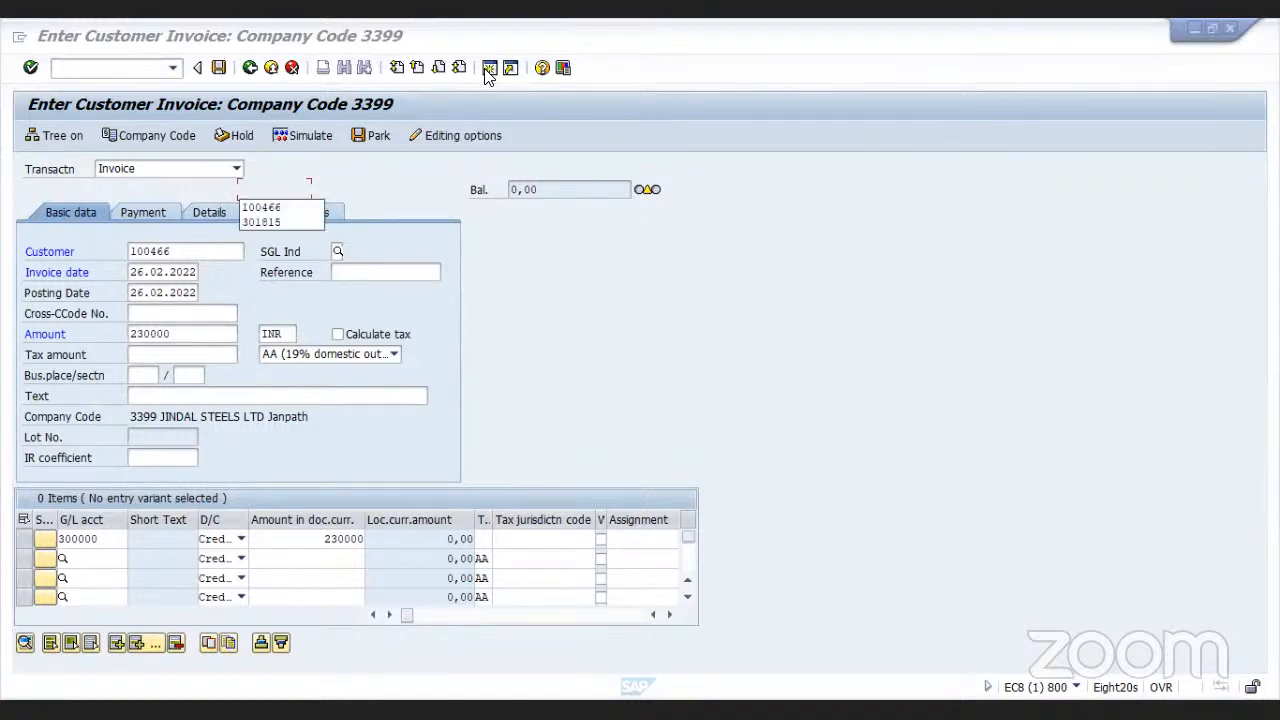
pyautogui.press('Down')
pyautogui.press('Down')
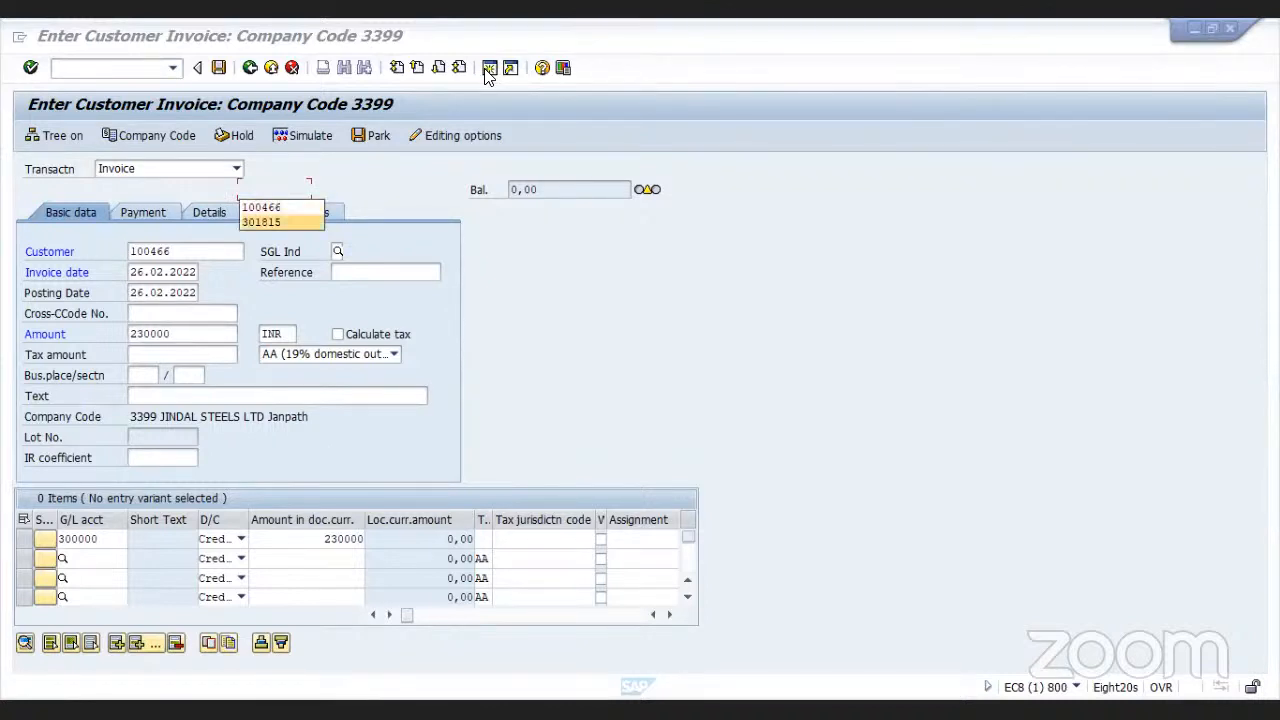
pyautogui.press('Up')
pyautogui.press('Escape')
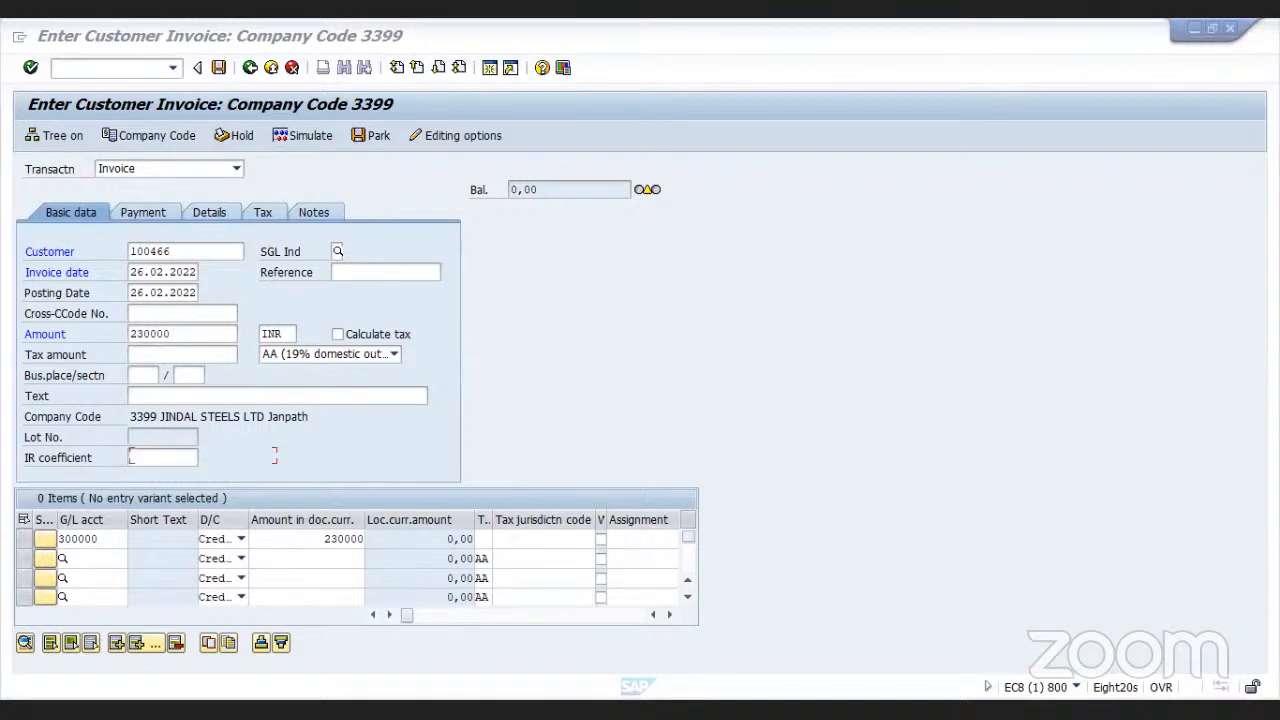
pyautogui.click(131, 457)
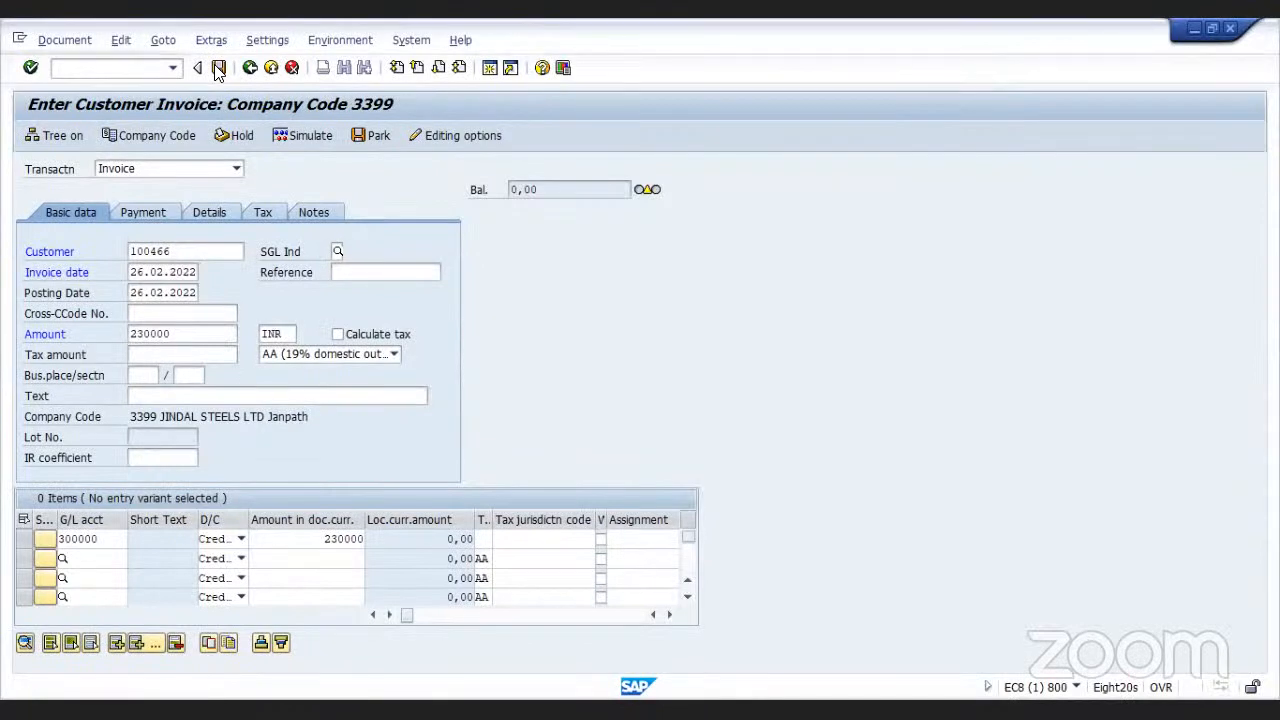
# Post the customer invoice, acknowledge the down payment notice, and display the posted document before returning
pyautogui.click(218, 68)
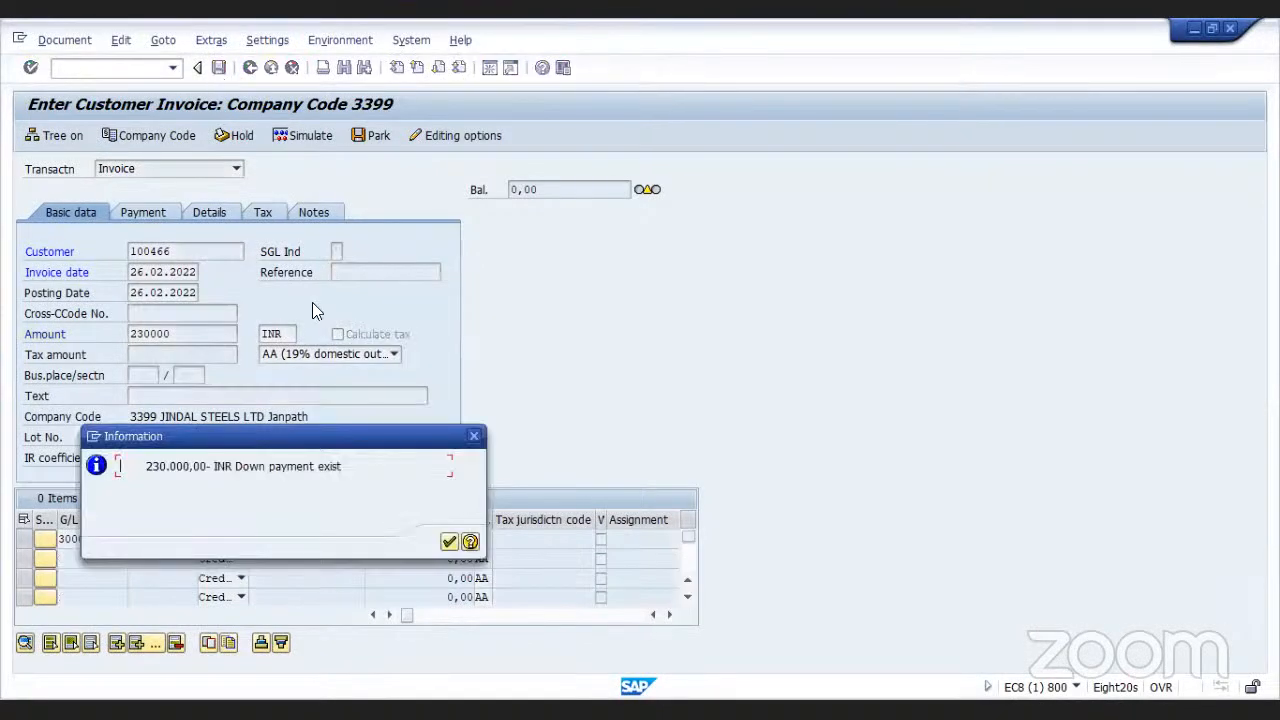
pyautogui.click(448, 542)
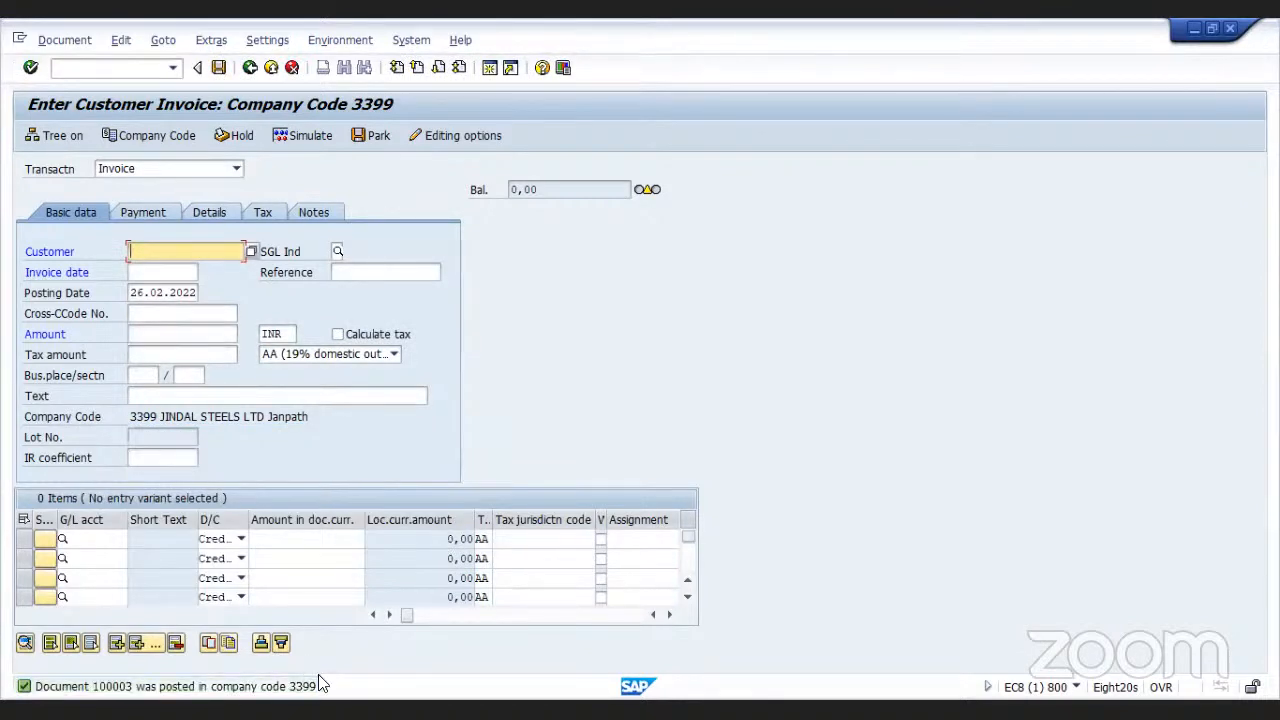
pyautogui.click(70, 47)
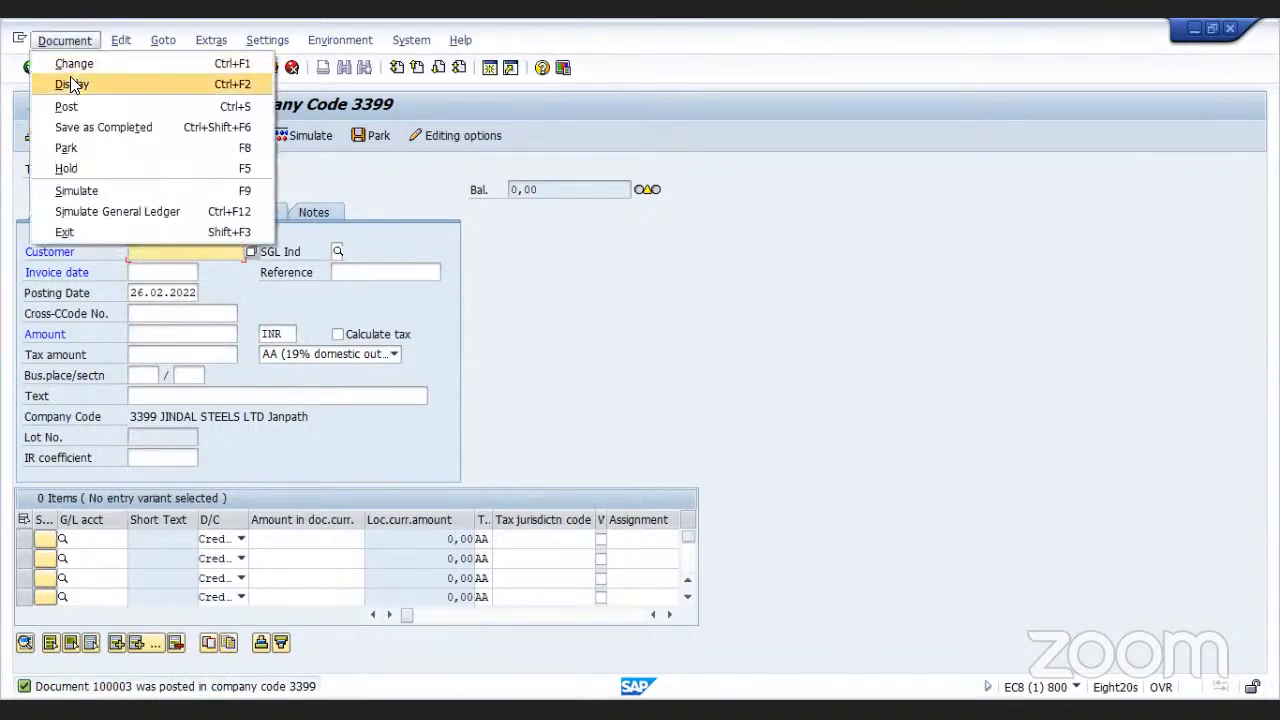
pyautogui.click(72, 84)
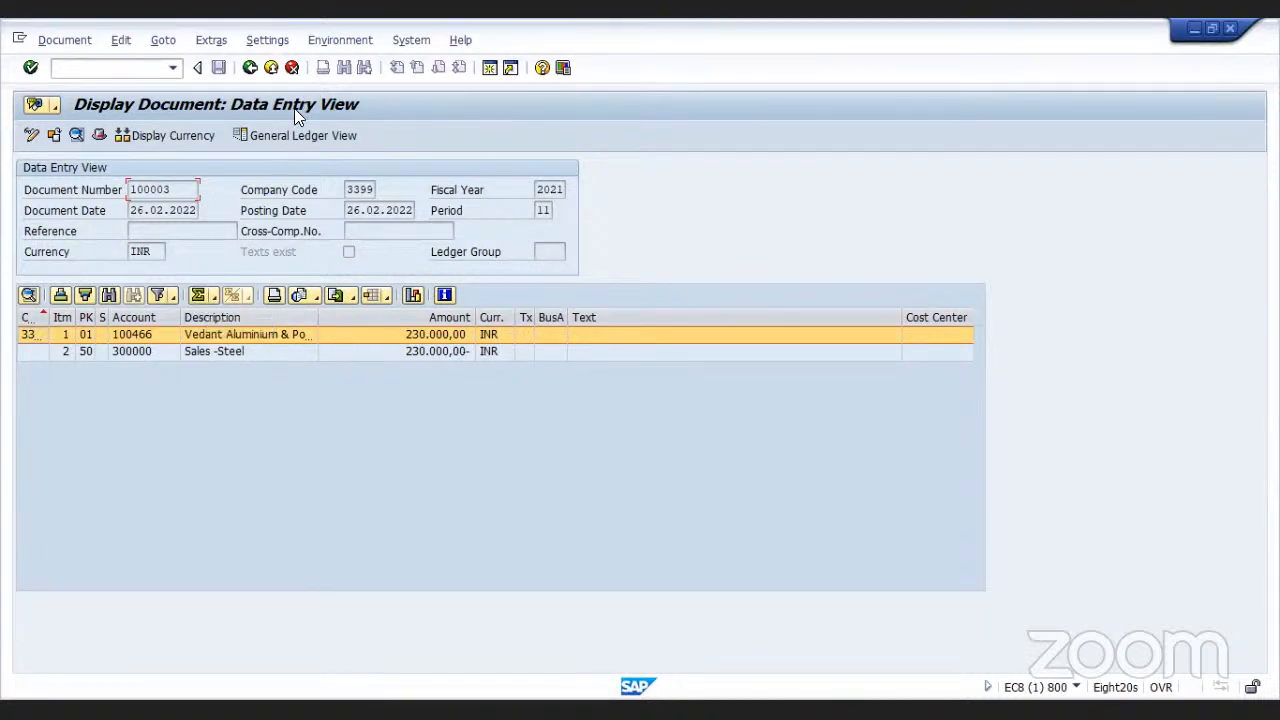
pyautogui.click(251, 69)
pyautogui.click(251, 69)
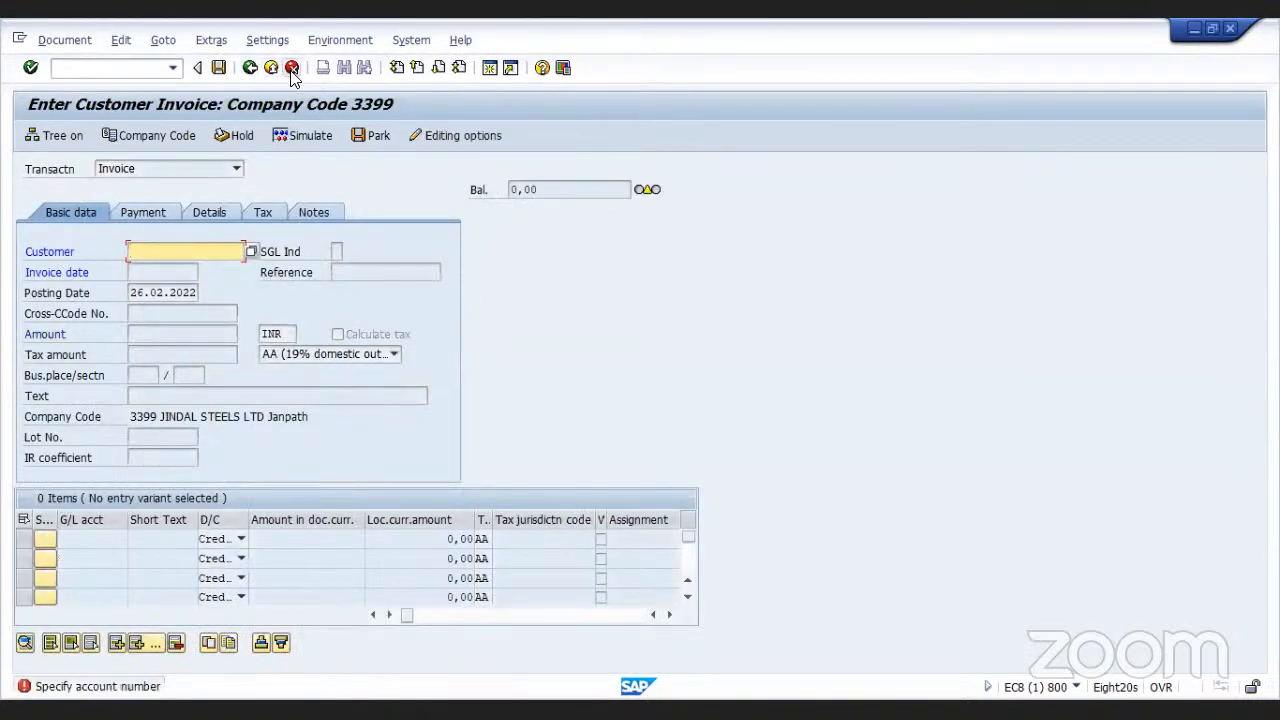
# Exit the invoice entry transaction without saving, back to the SAP Easy Access menu
pyautogui.click(292, 70)
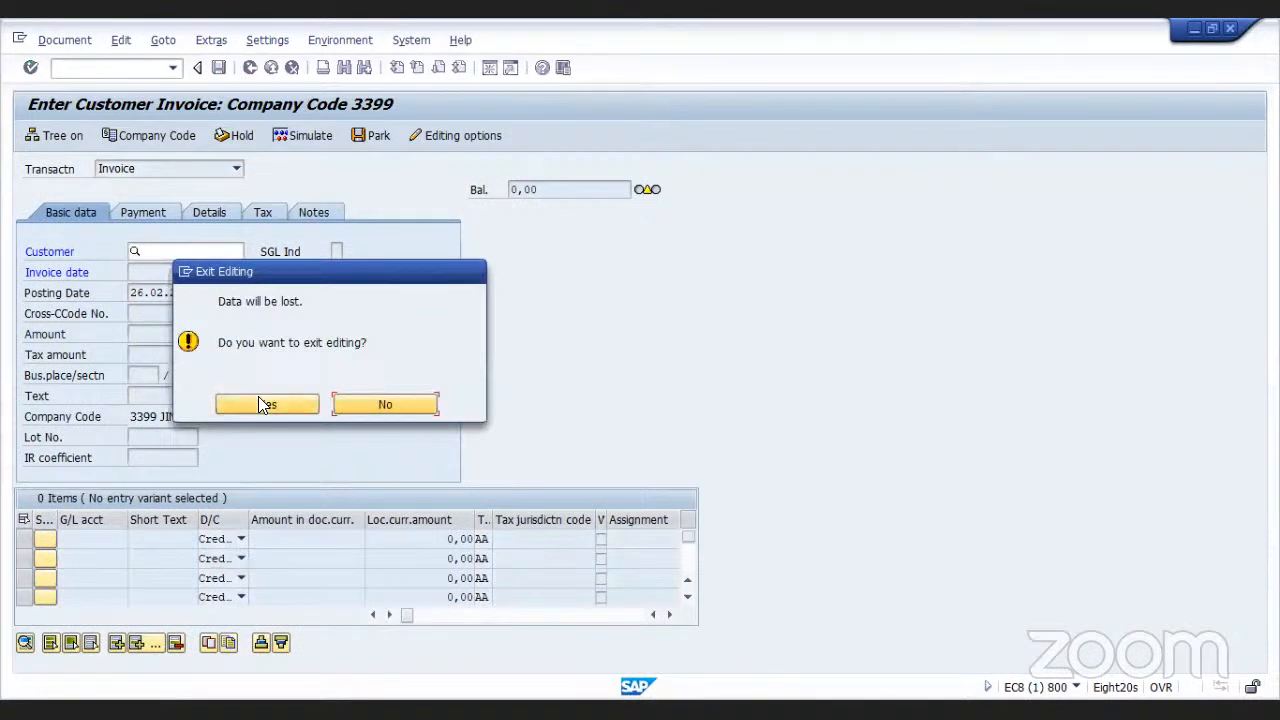
pyautogui.click(258, 404)
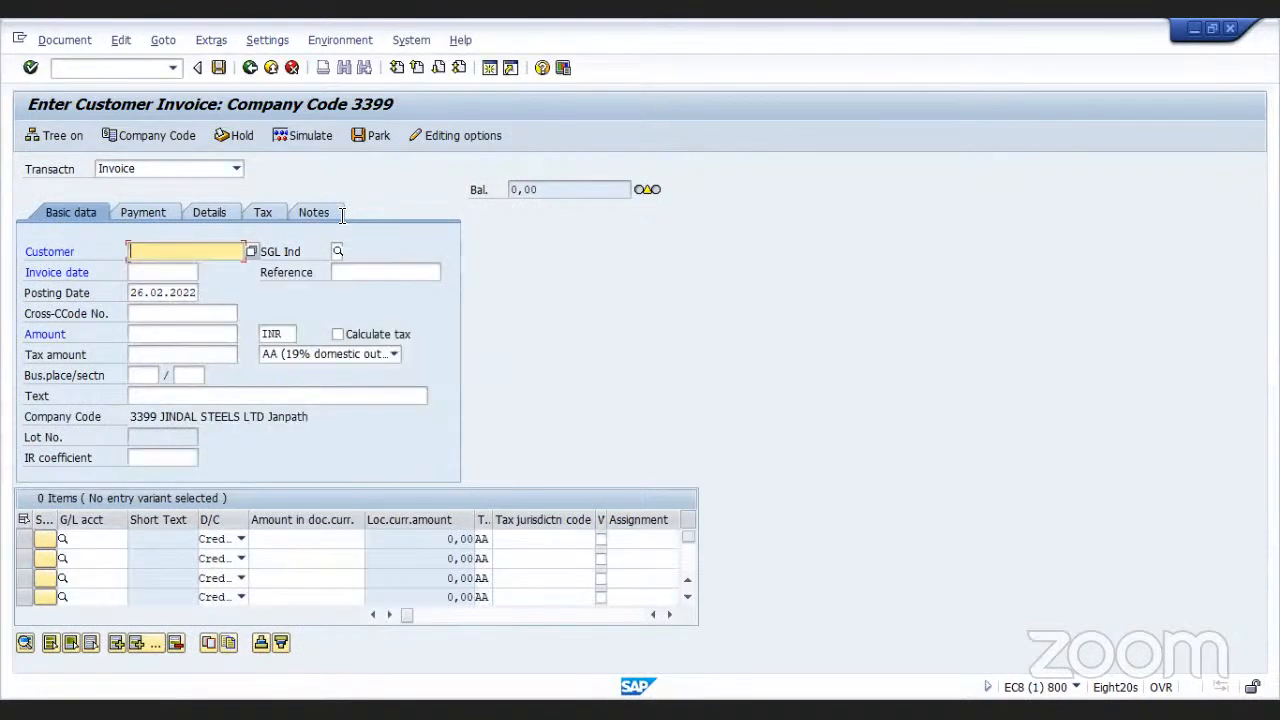
pyautogui.click(270, 69)
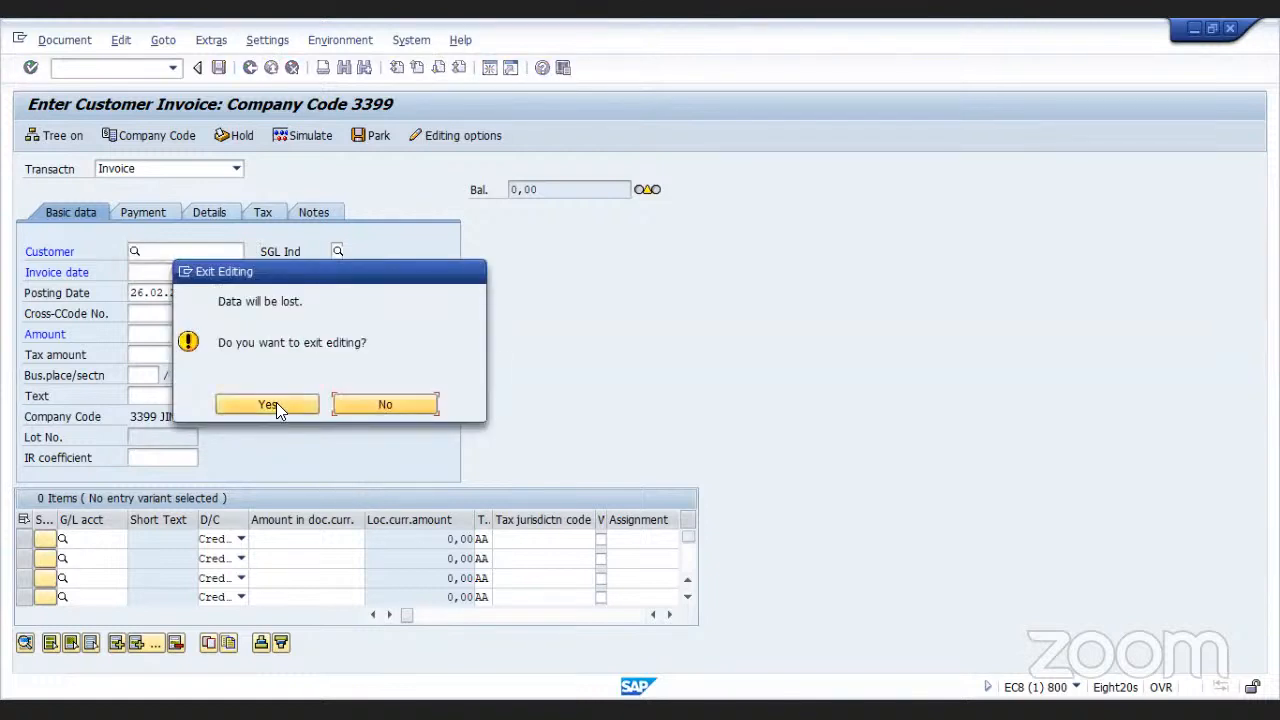
pyautogui.click(270, 404)
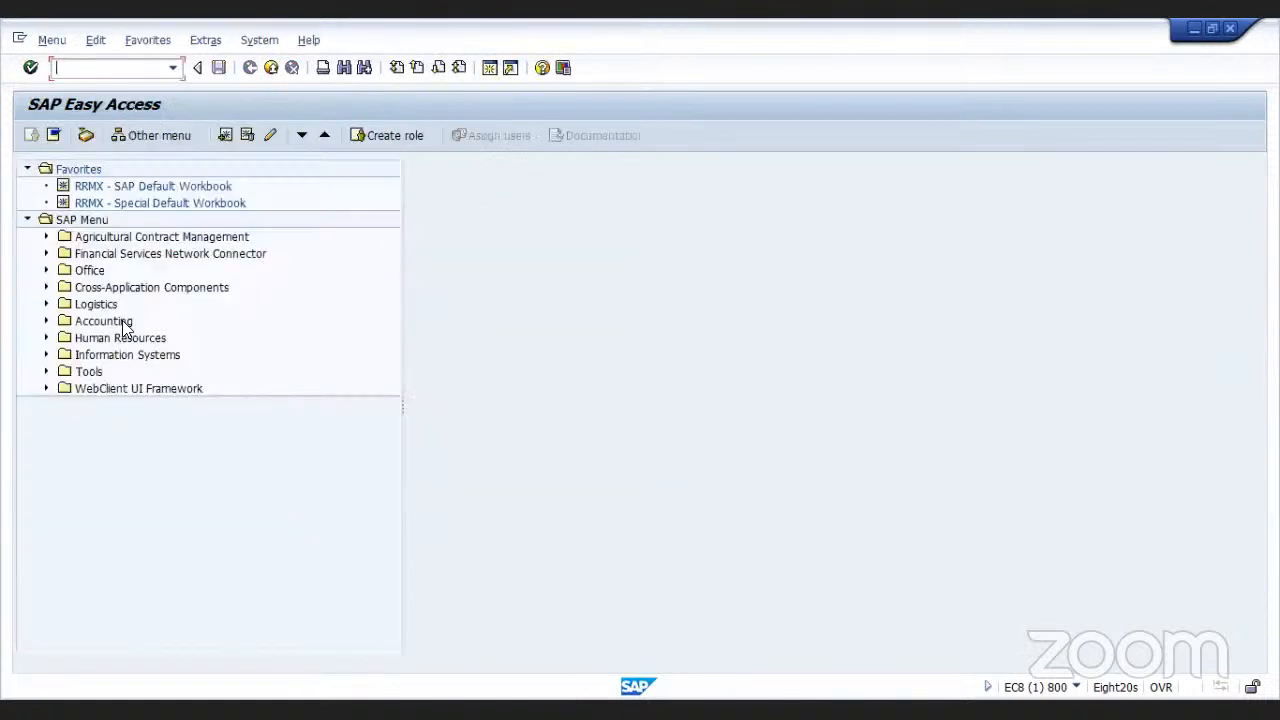
# Open the F-39 down payment clearing transaction from the Accounts Receivable document entry menu
pyautogui.click(46, 322)
pyautogui.click(65, 338)
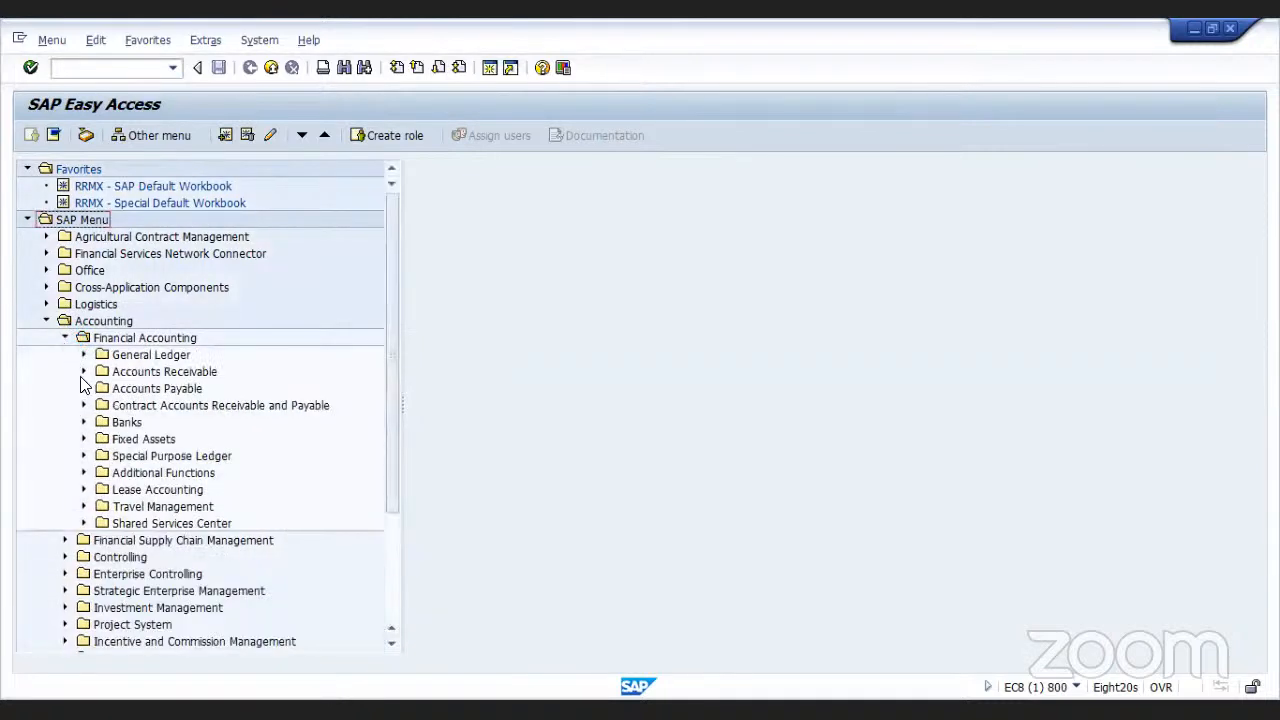
pyautogui.click(84, 372)
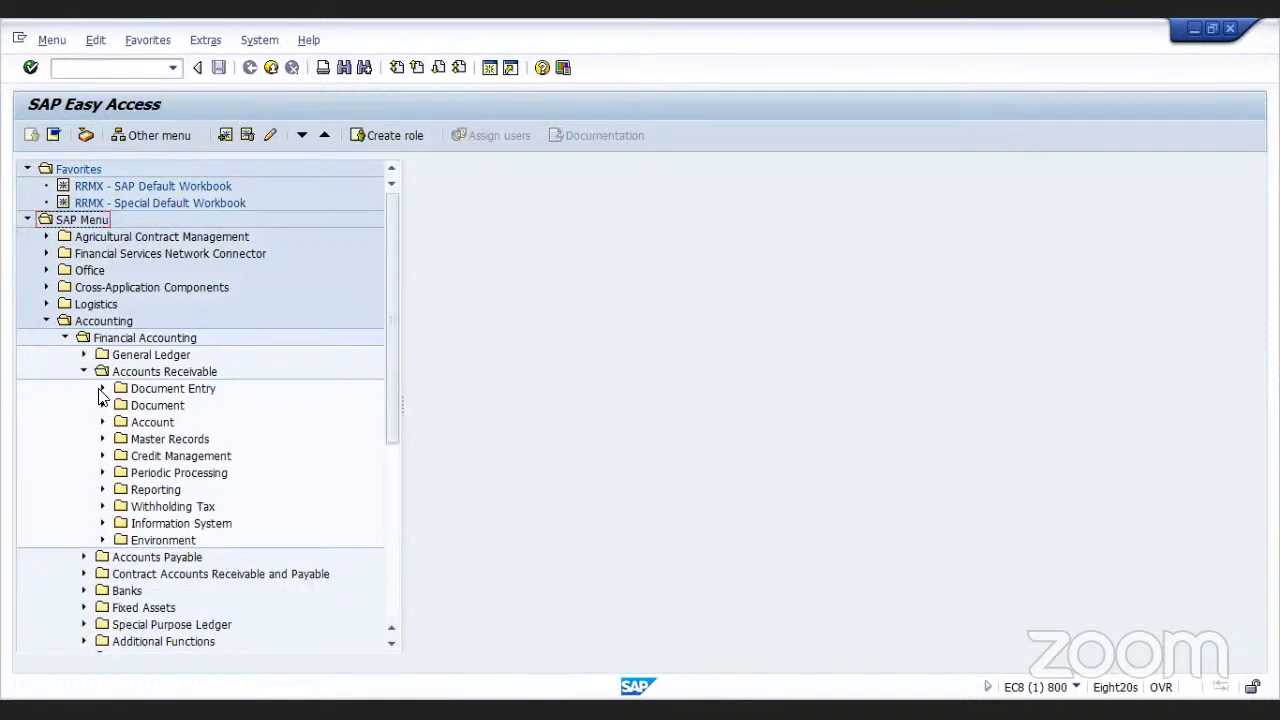
pyautogui.click(101, 389)
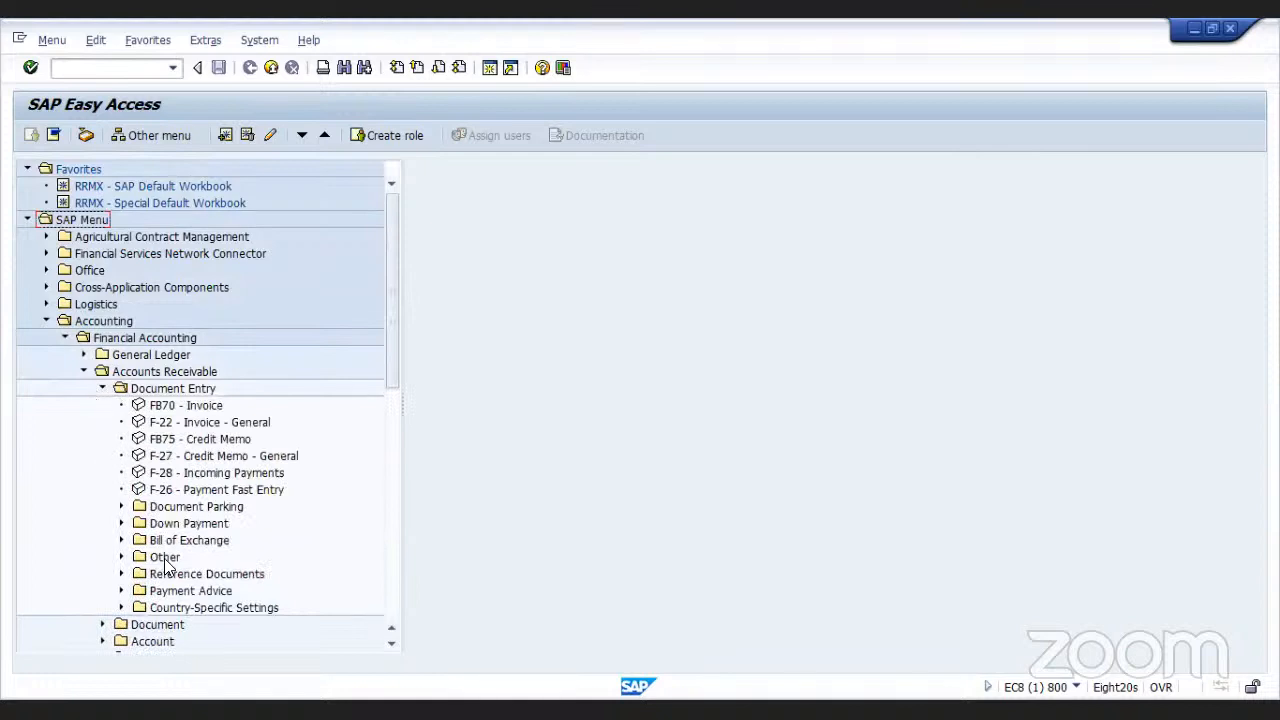
pyautogui.click(121, 523)
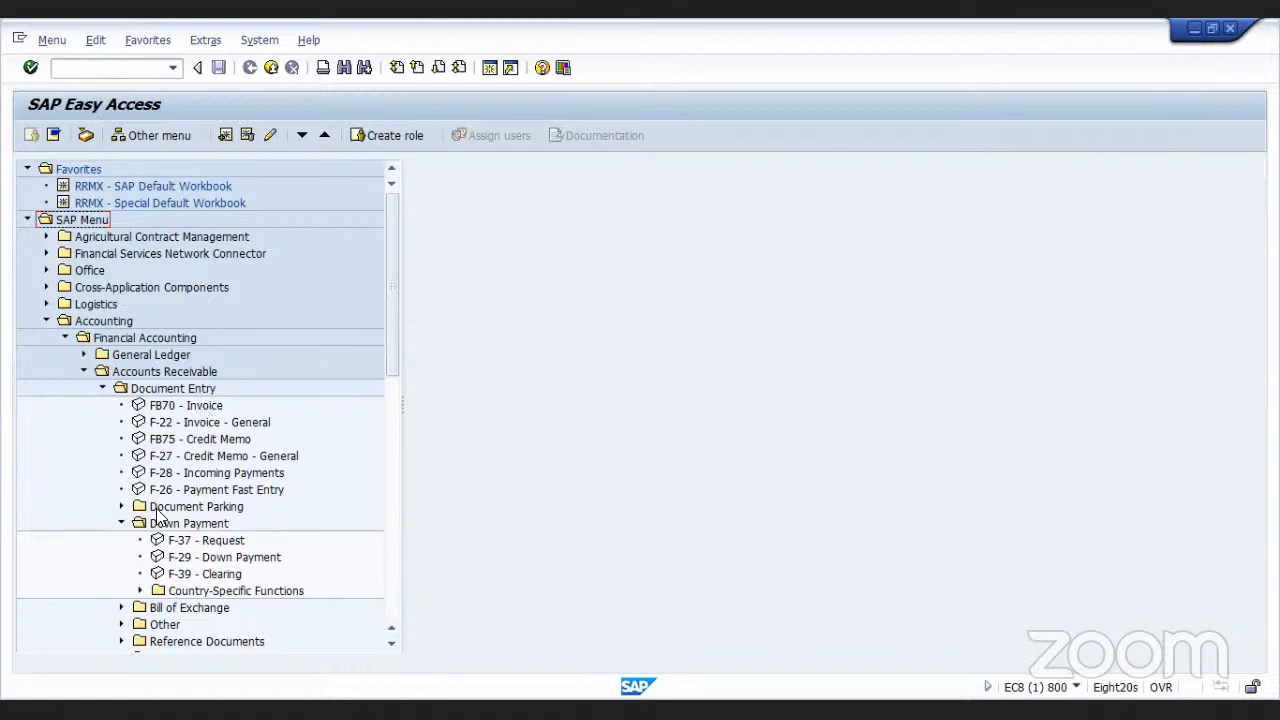
pyautogui.doubleClick(156, 576)
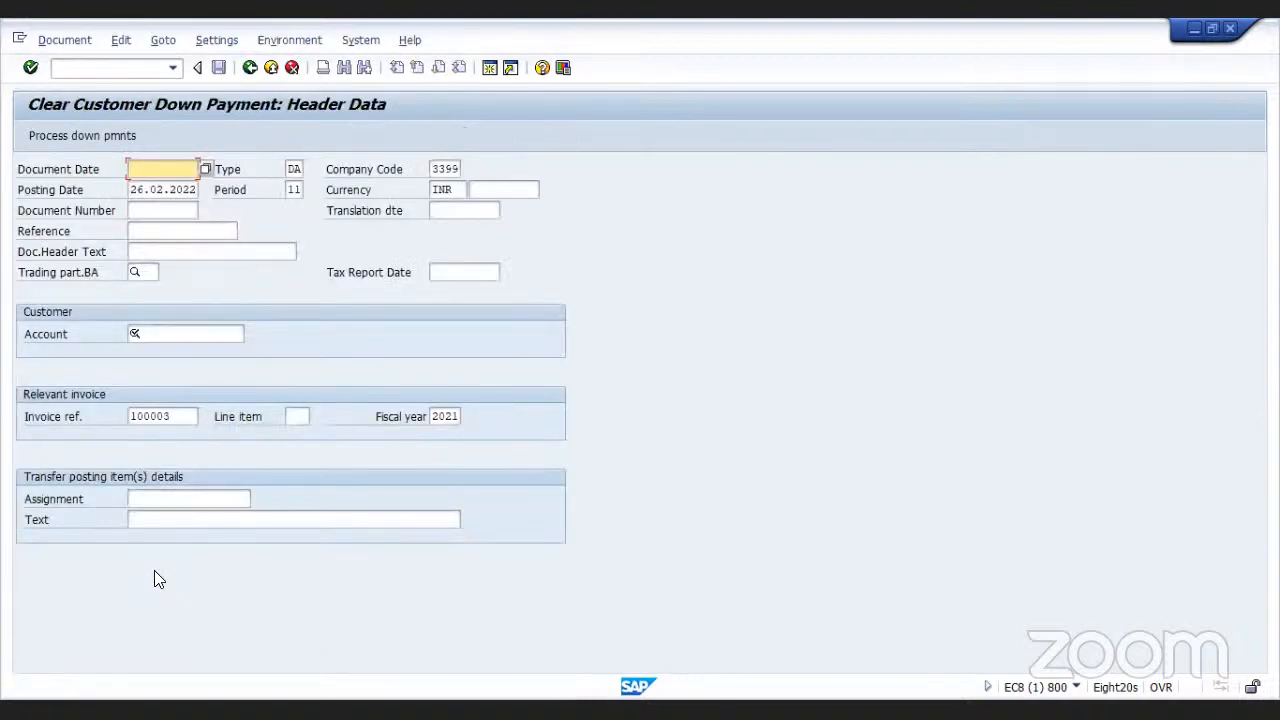
# Set the document date to 26.02.2022 and pick the customer account through the account search help
pyautogui.write('26')
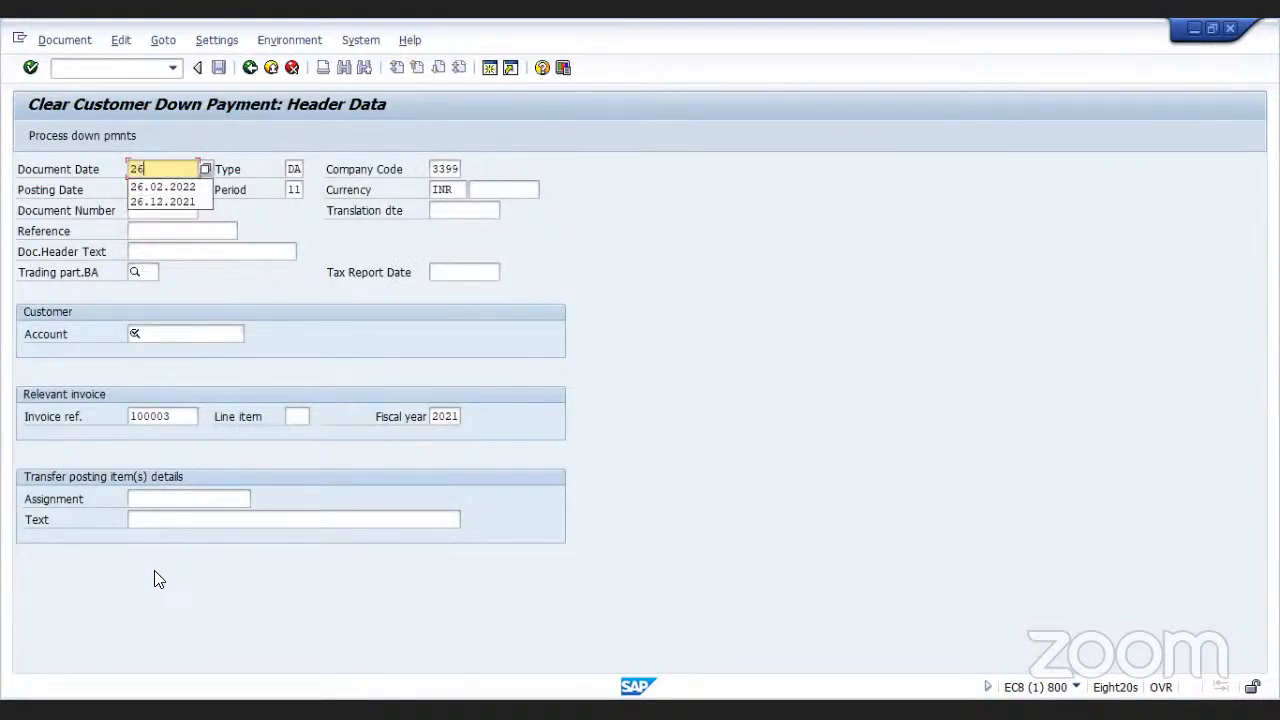
pyautogui.click(168, 186)
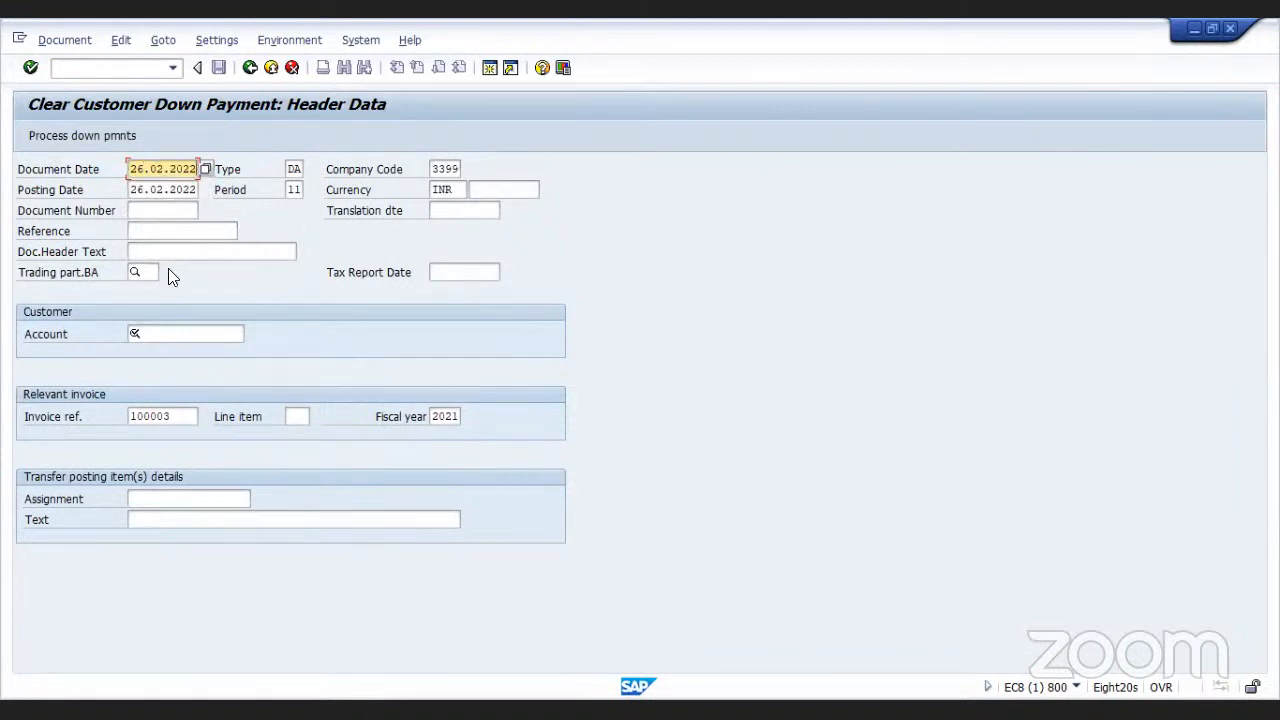
pyautogui.click(156, 335)
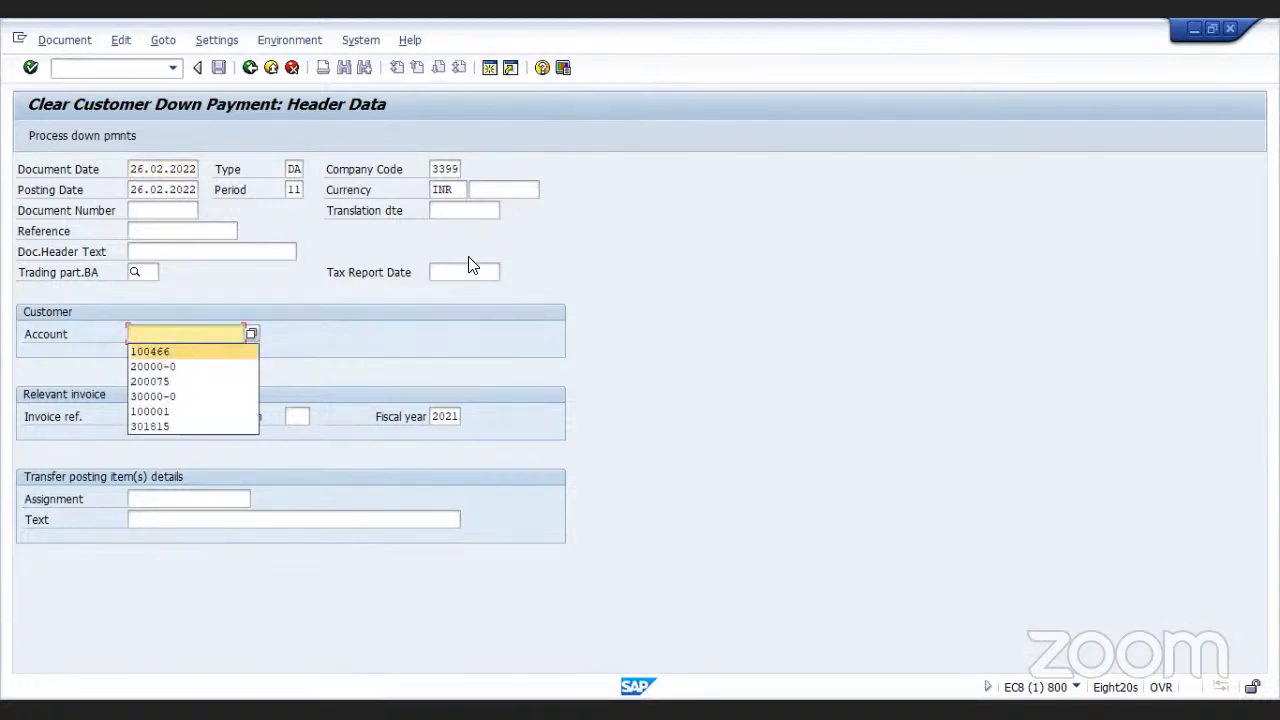
pyautogui.click(252, 334)
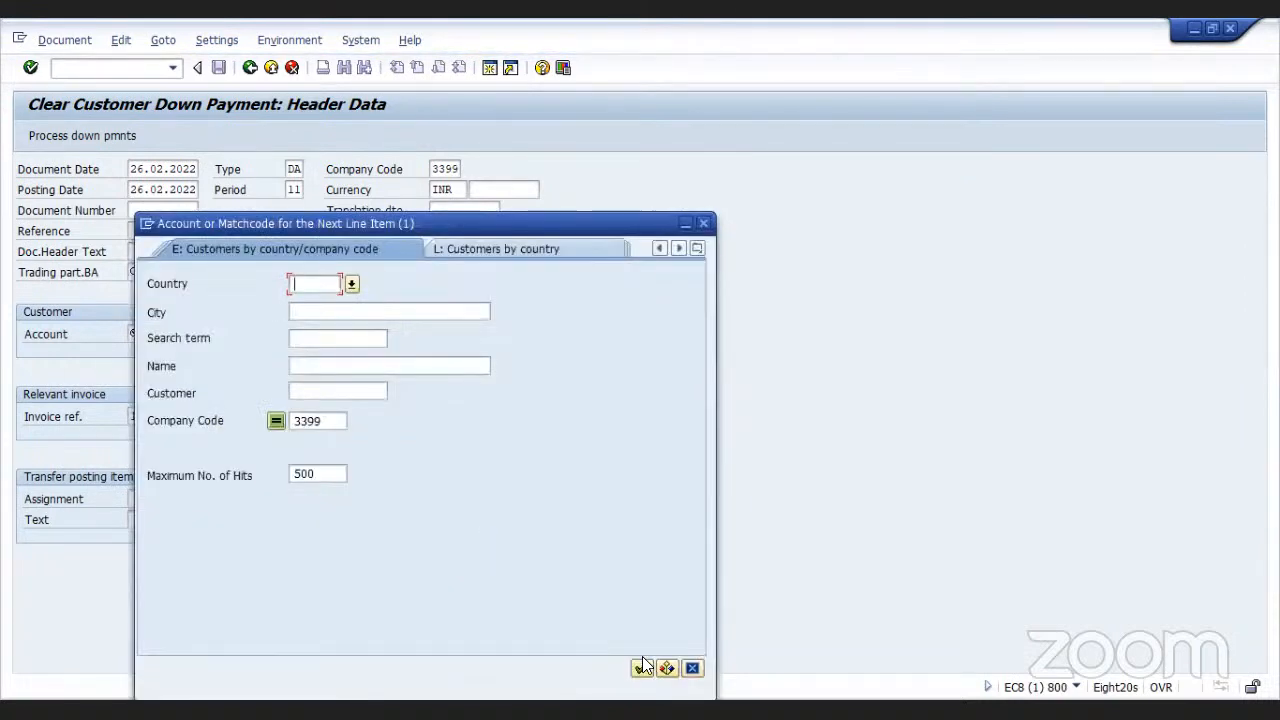
pyautogui.click(642, 666)
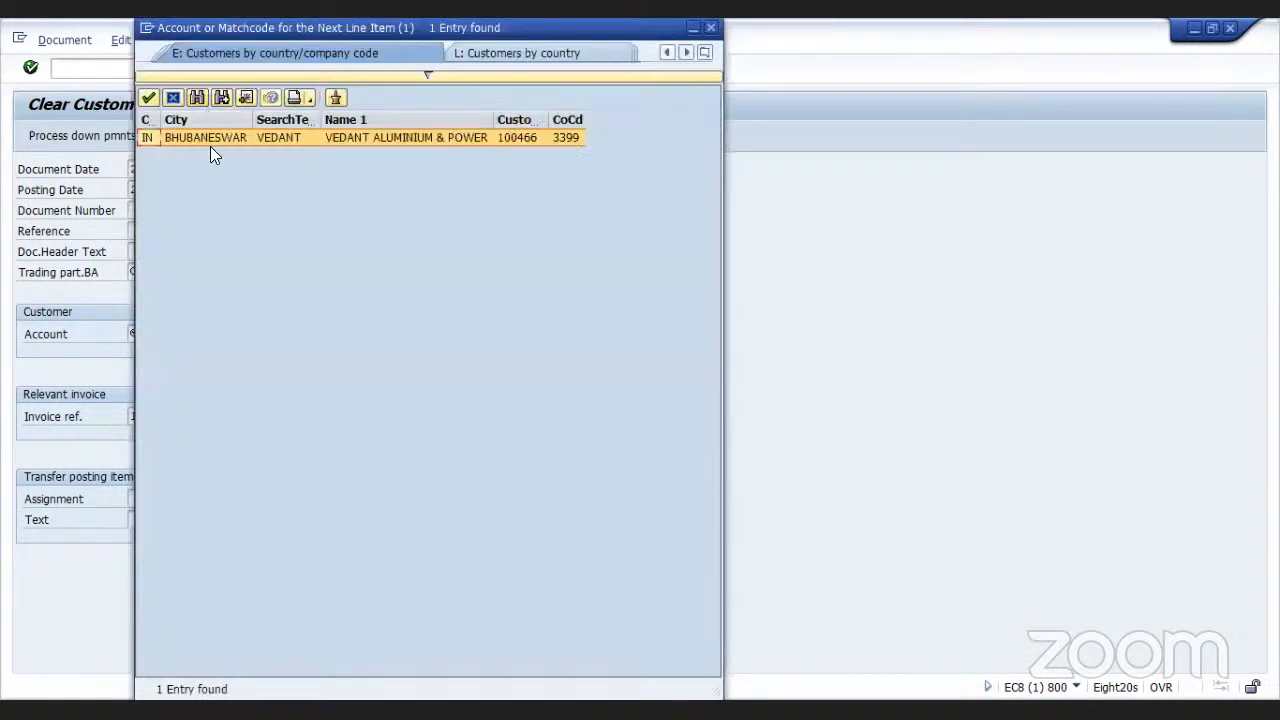
pyautogui.doubleClick(210, 138)
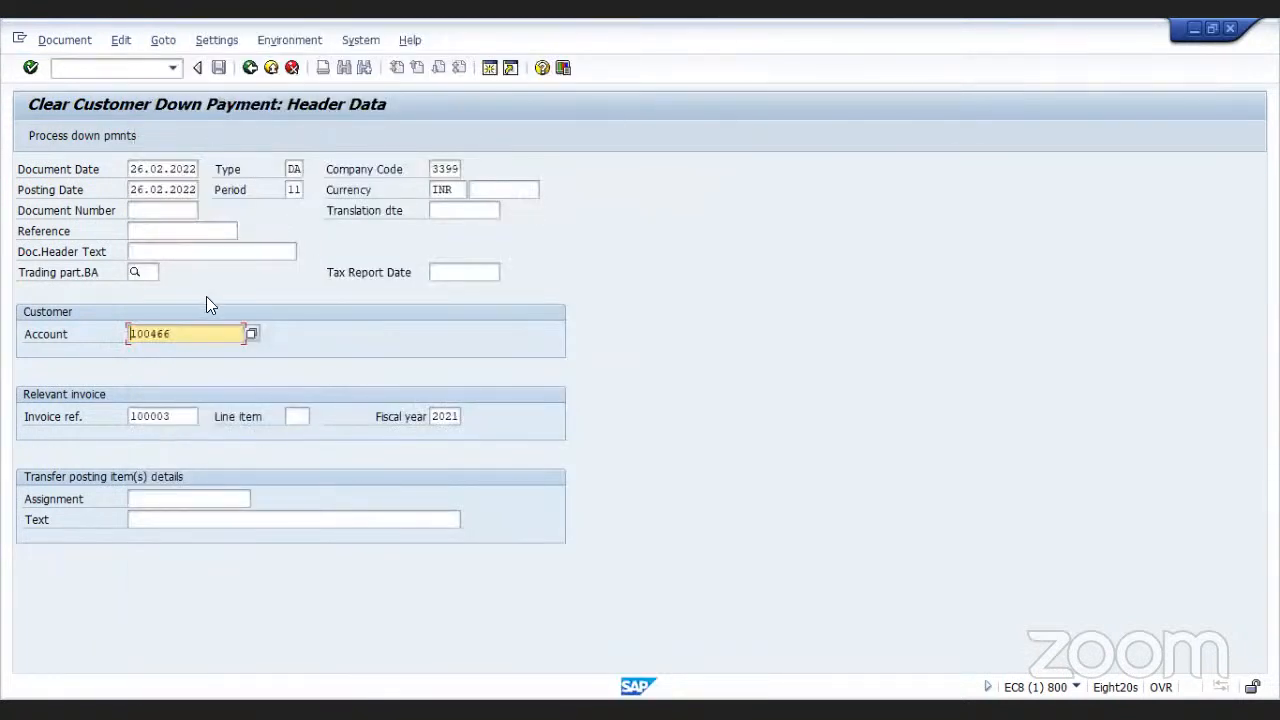
# Enter the item text 'DP adjustment against invoice' and try to process the down payments
pyautogui.click(190, 521)
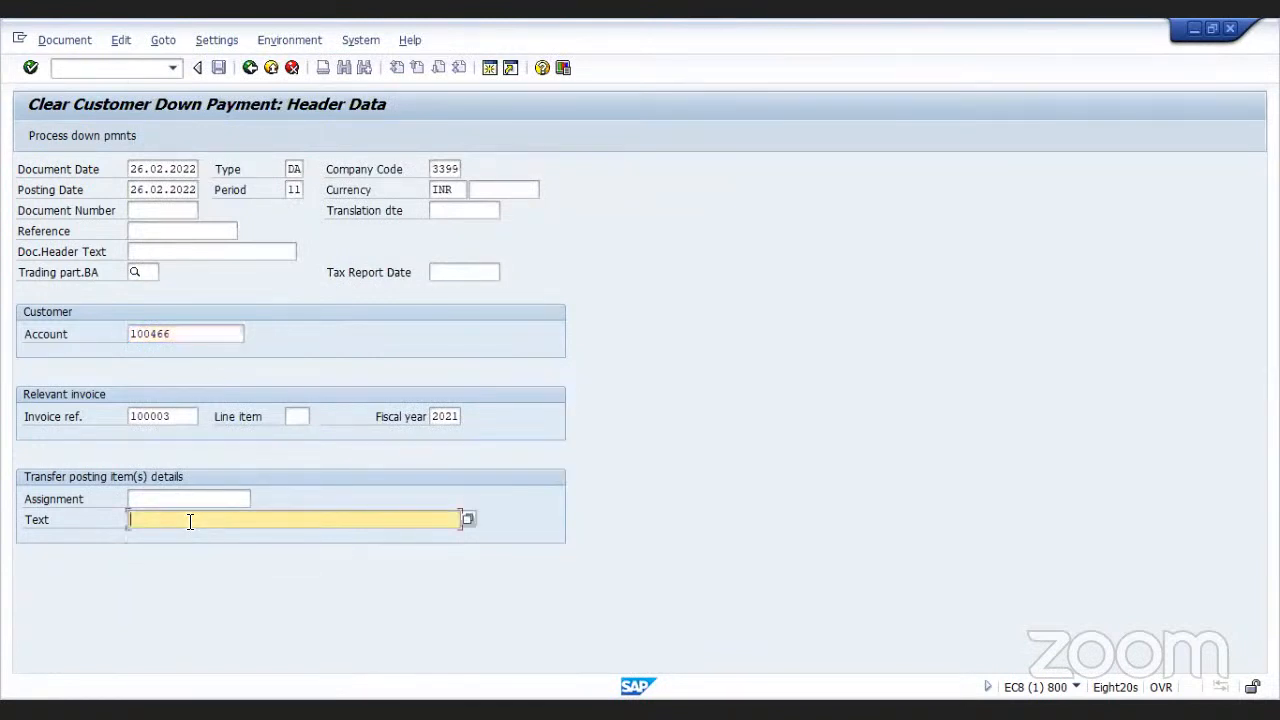
pyautogui.write('Invoice')
pyautogui.press('BackSpace')
pyautogui.press('BackSpace')
pyautogui.press('BackSpace')
pyautogui.press('BackSpace')
pyautogui.press('BackSpace')
pyautogui.press('BackSpace')
pyautogui.press('BackSpace')
pyautogui.press('BackSpace')
pyautogui.write('D')
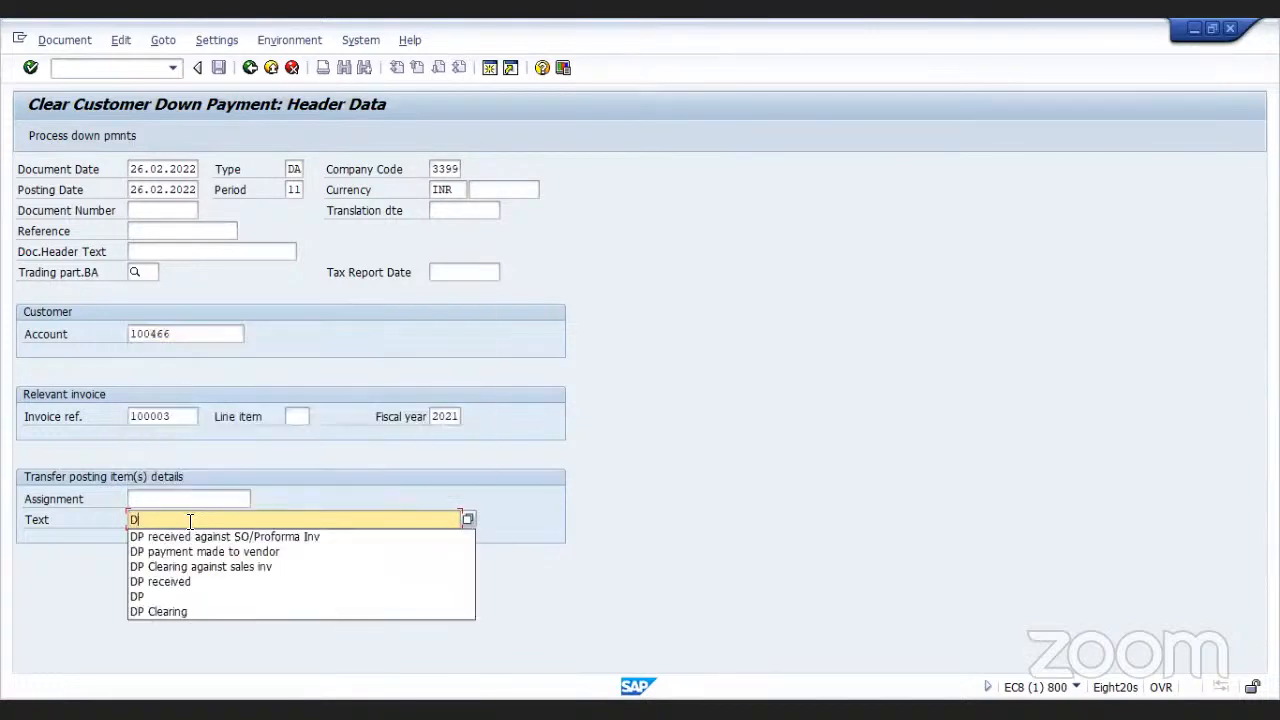
pyautogui.write('P ad')
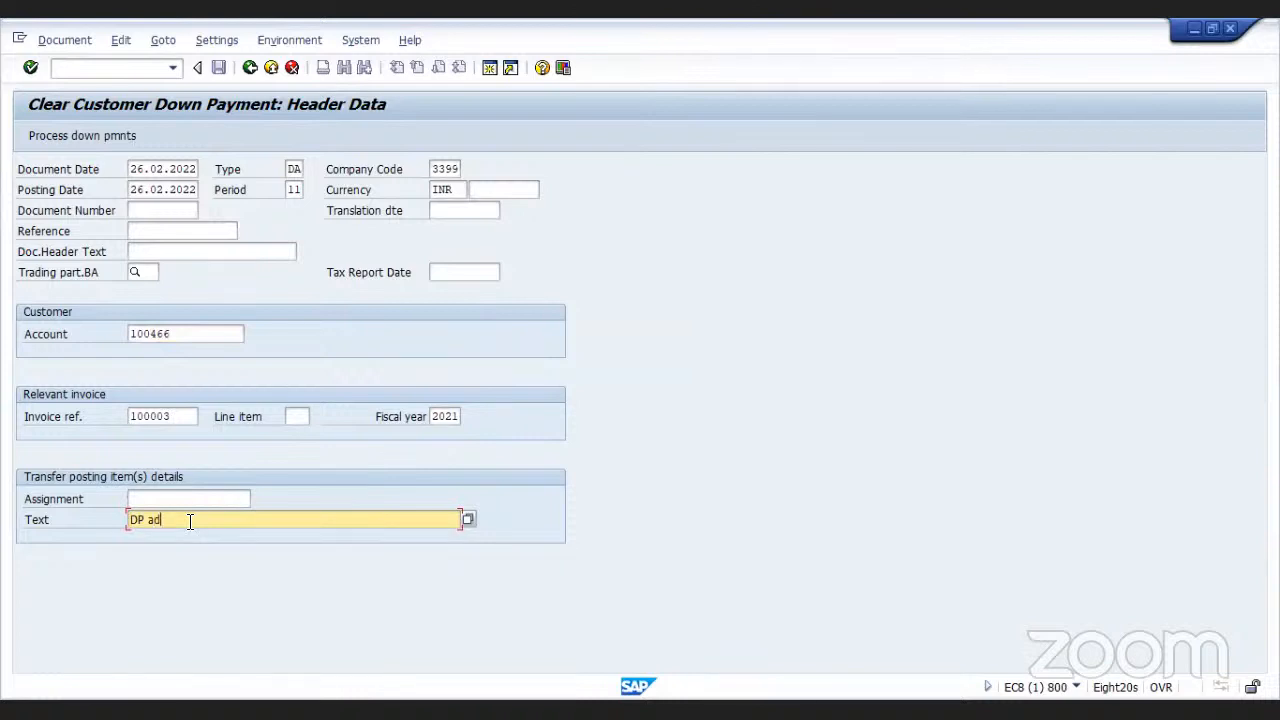
pyautogui.write('justment against invoice')
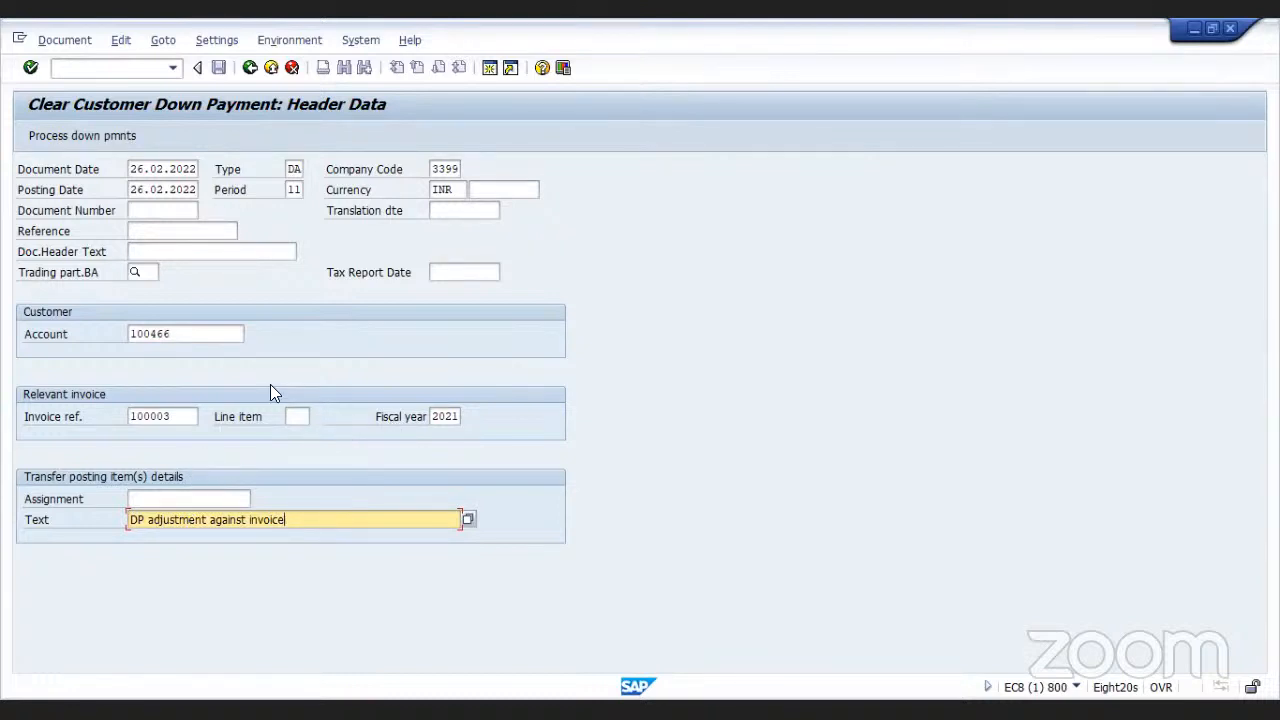
pyautogui.click(118, 135)
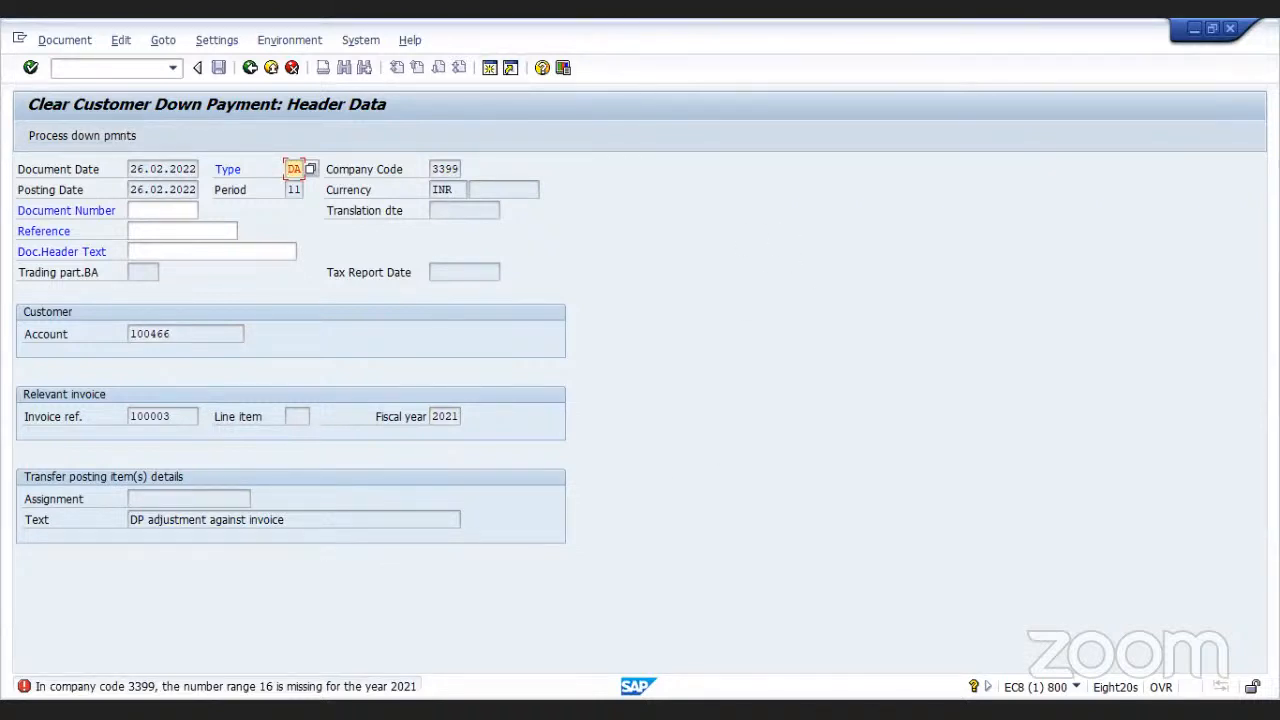
# Switch to the IMG and open document number range intervals for entry view for company code 3399 in change mode
pyautogui.hotkey('alt', 'Tab')
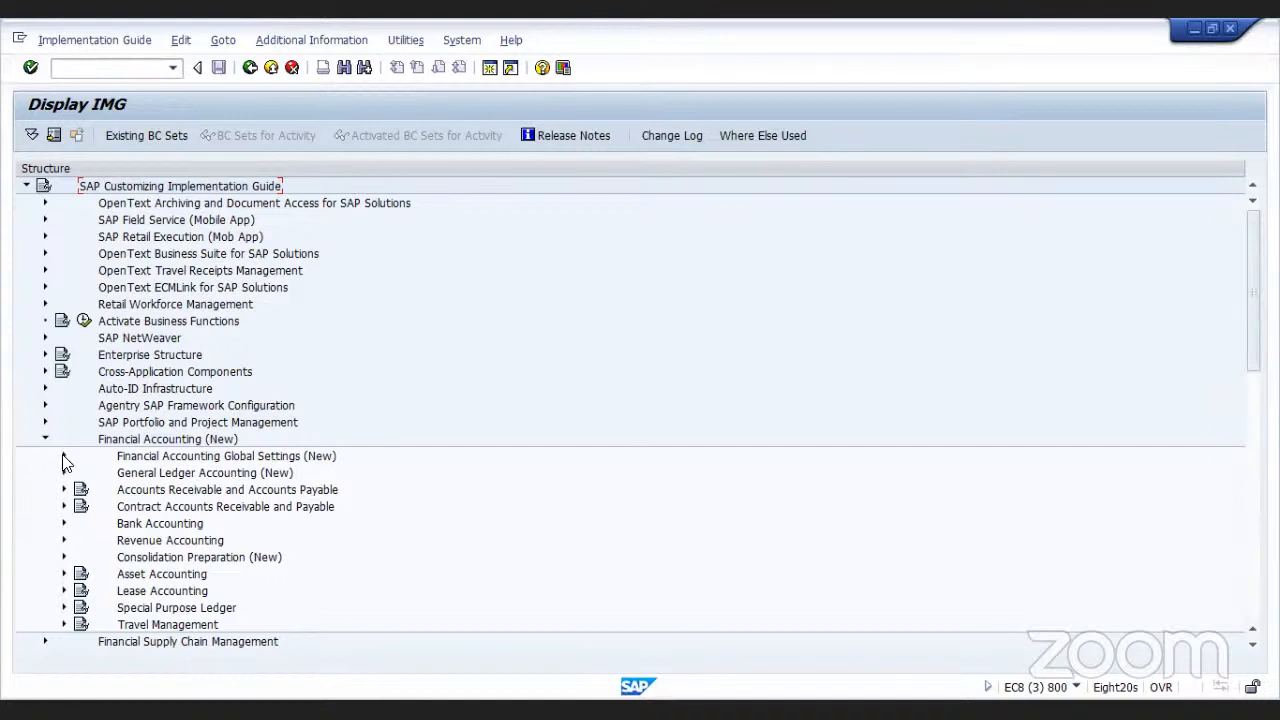
pyautogui.click(62, 457)
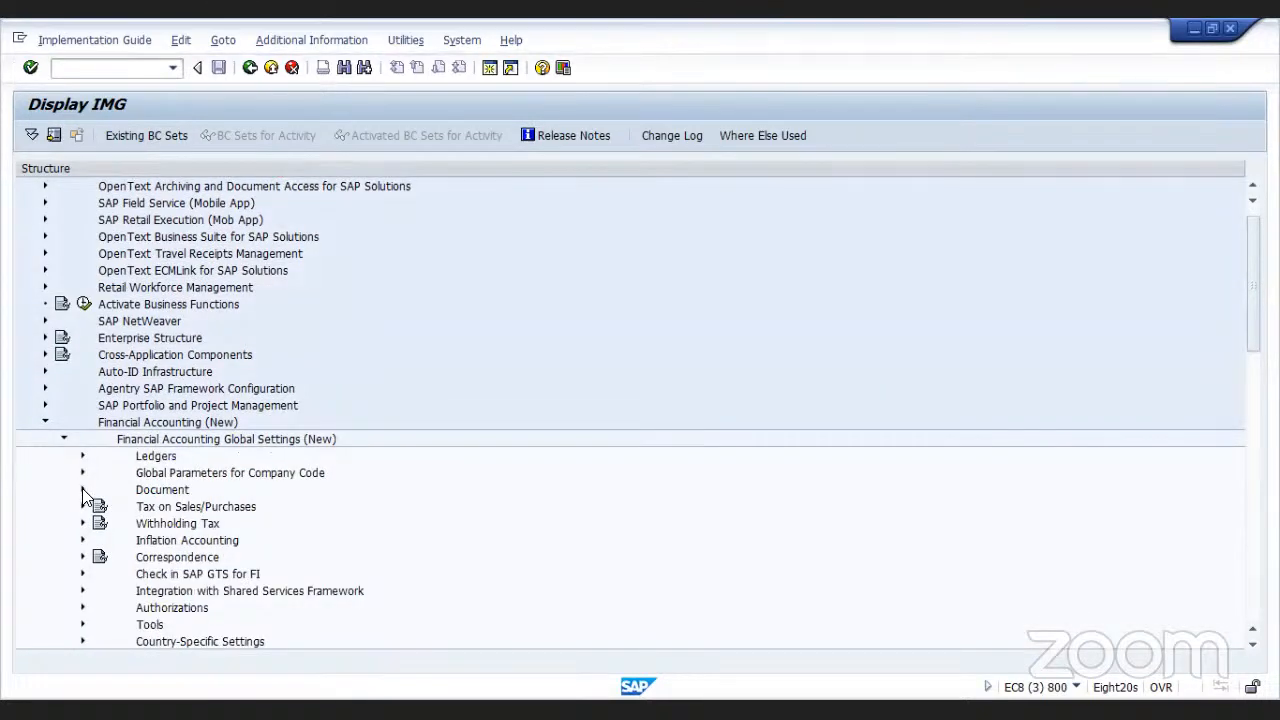
pyautogui.click(83, 490)
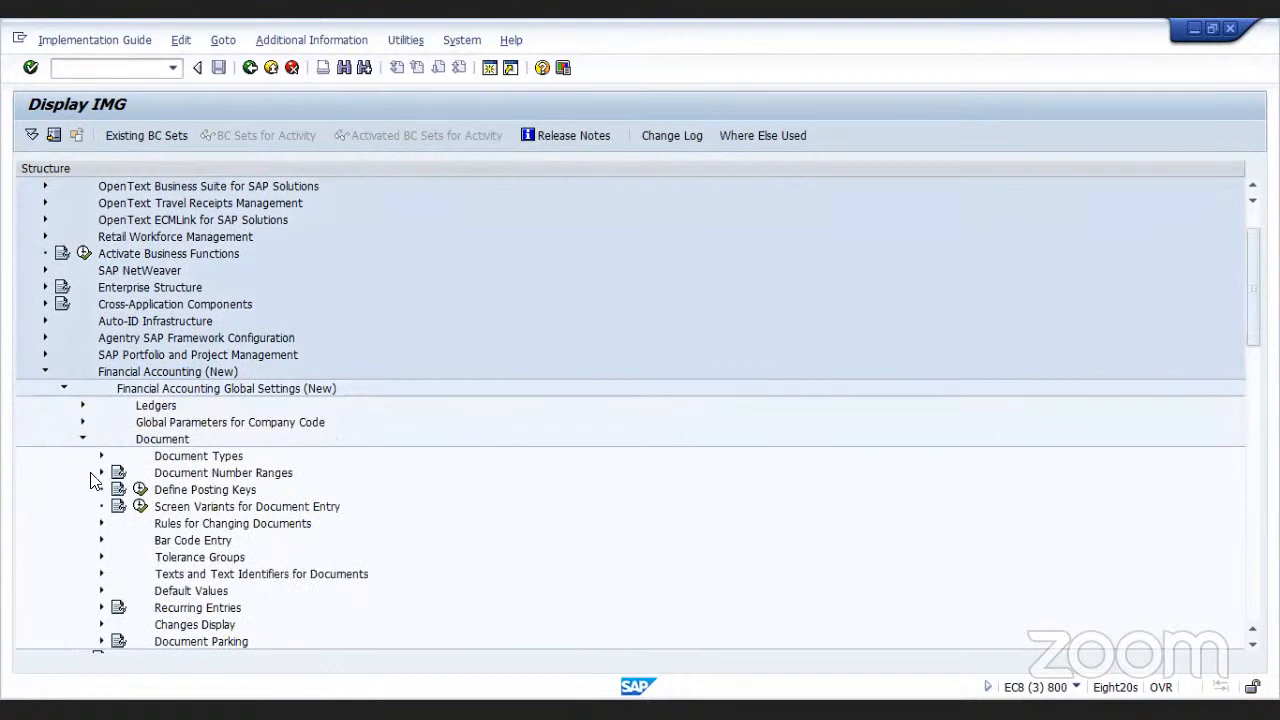
pyautogui.click(101, 473)
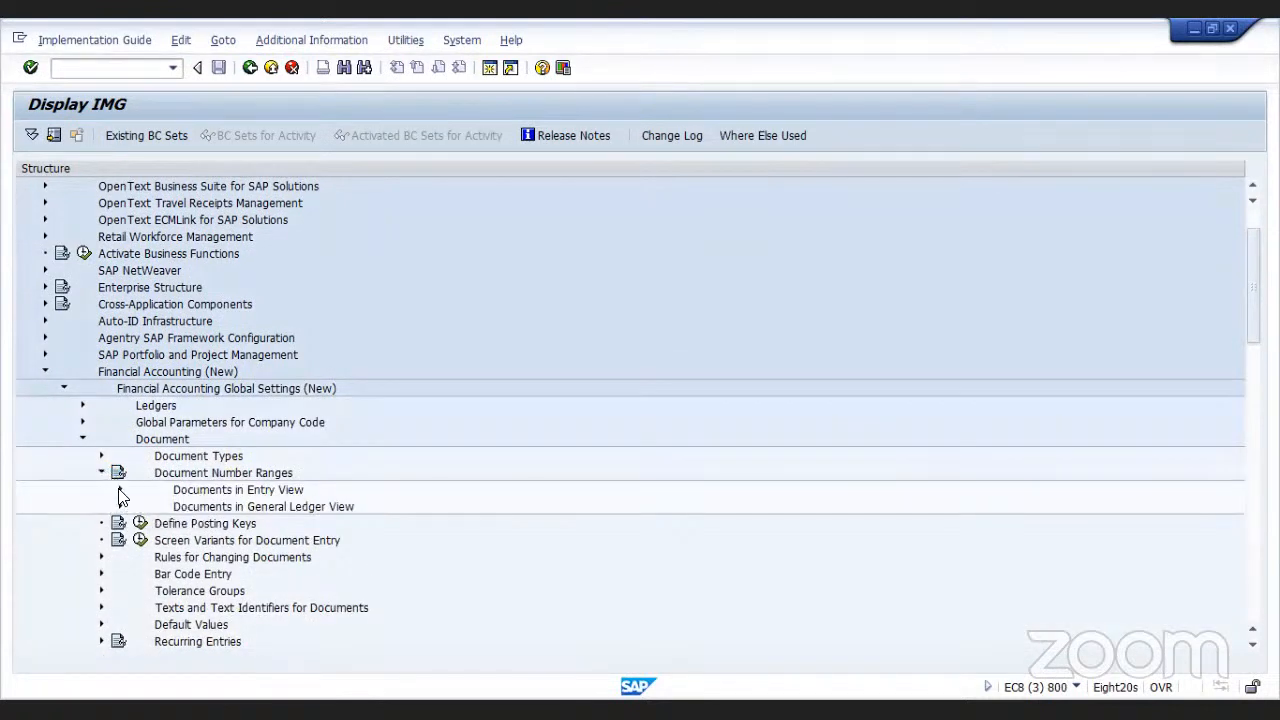
pyautogui.click(120, 490)
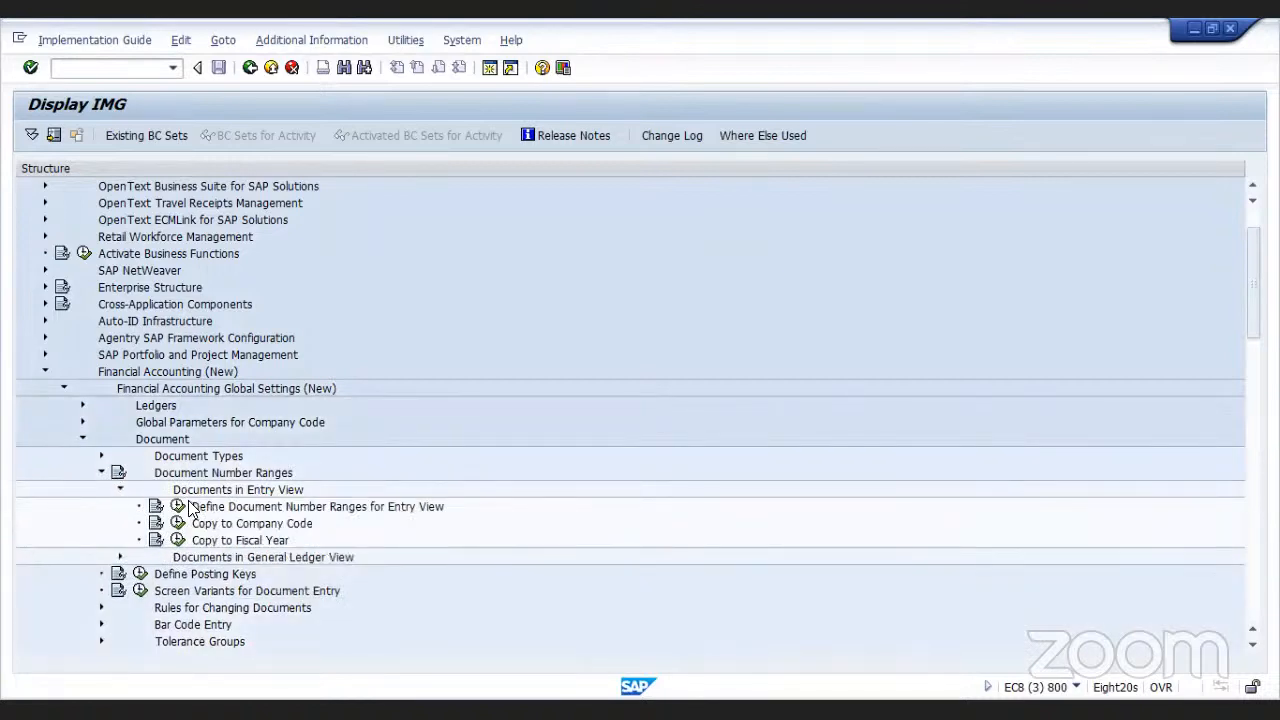
pyautogui.click(177, 507)
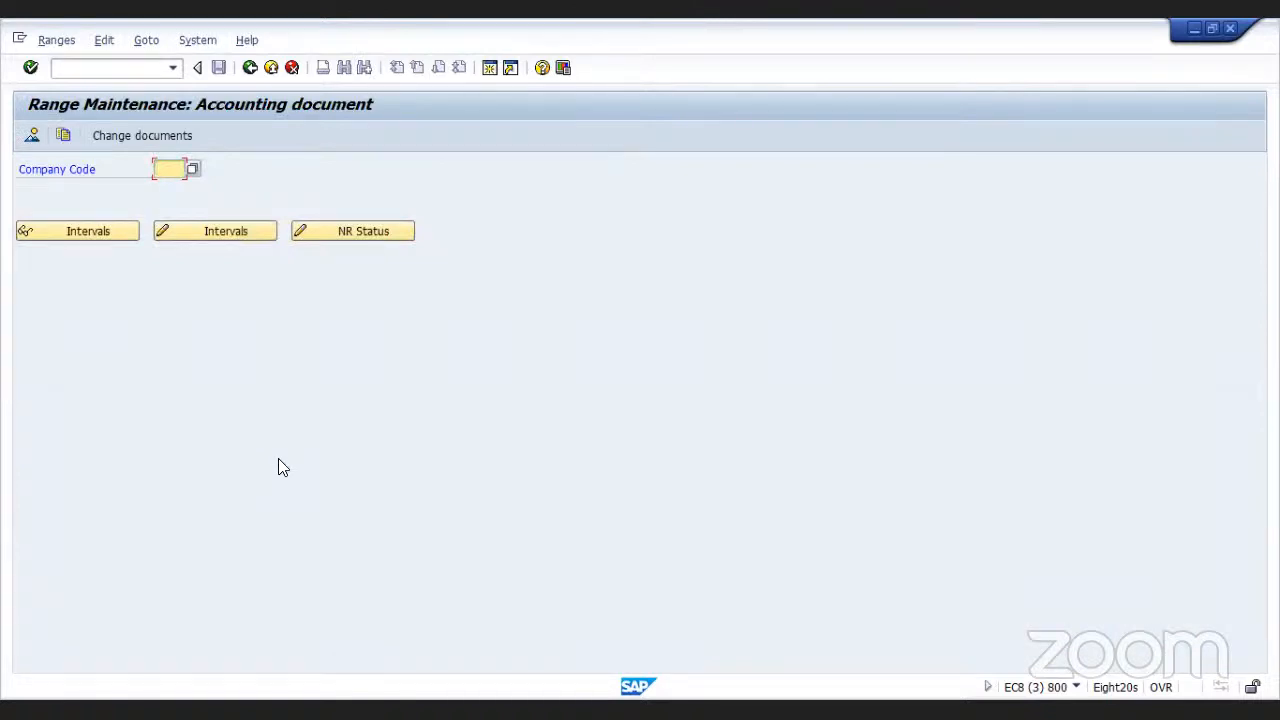
pyautogui.write('3399')
pyautogui.click(250, 230)
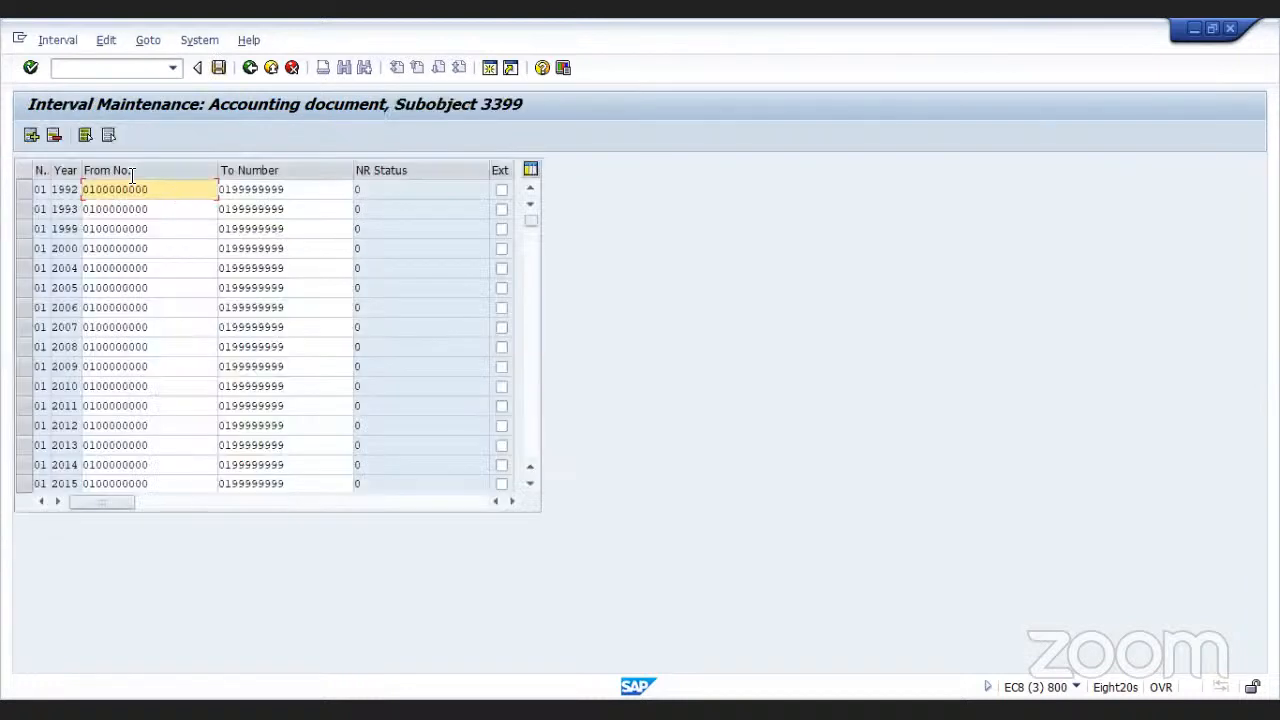
# Insert a new interval for number range 16 in year 2021
pyautogui.click(39, 133)
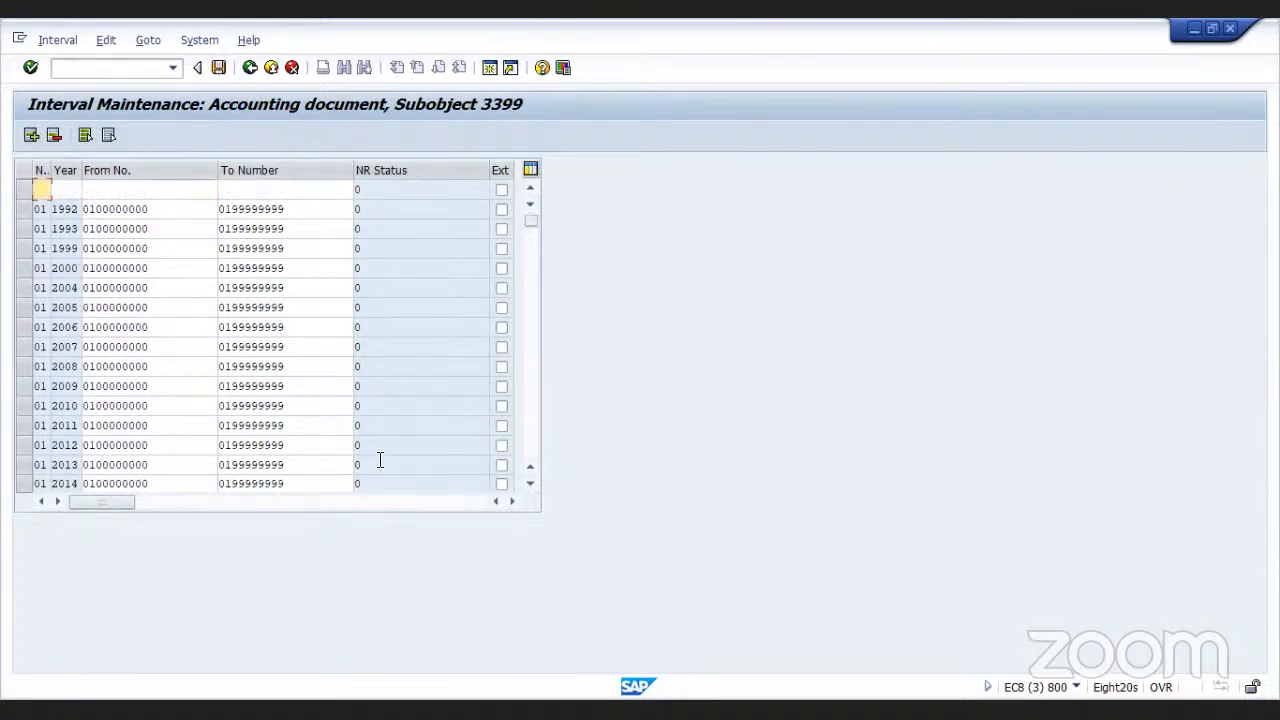
pyautogui.write('16')
pyautogui.click(72, 189)
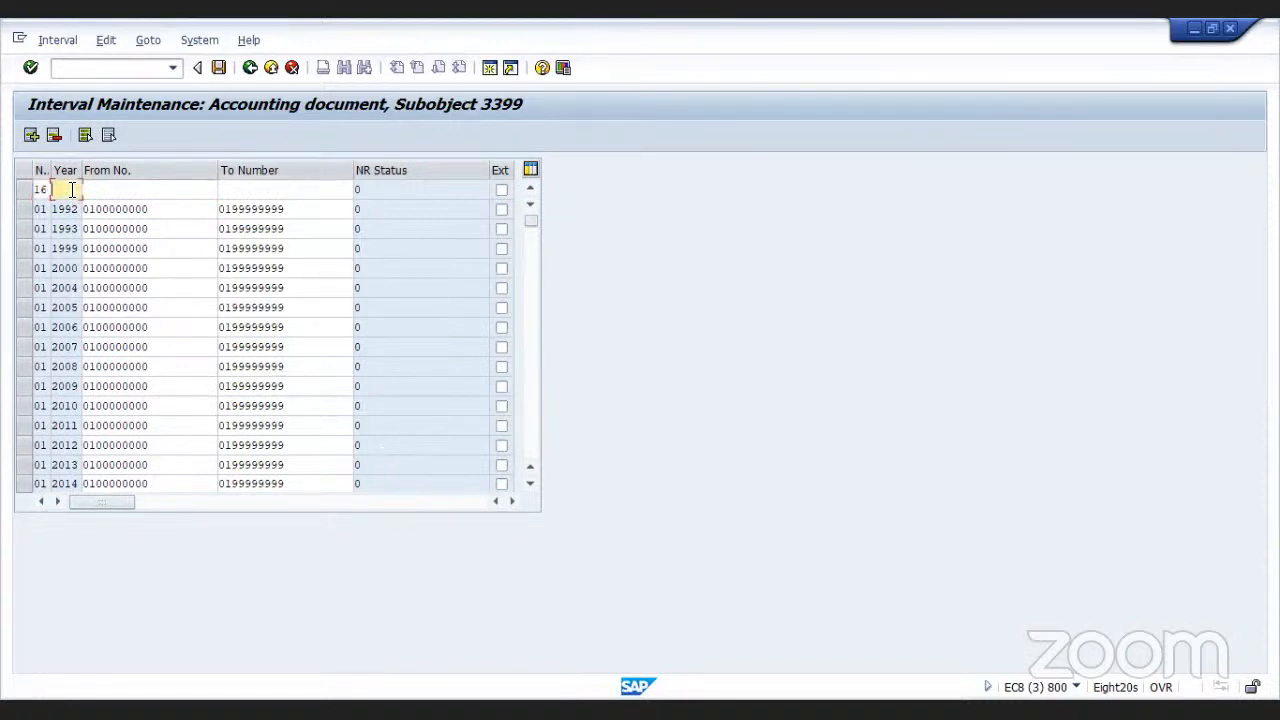
pyautogui.write('202')
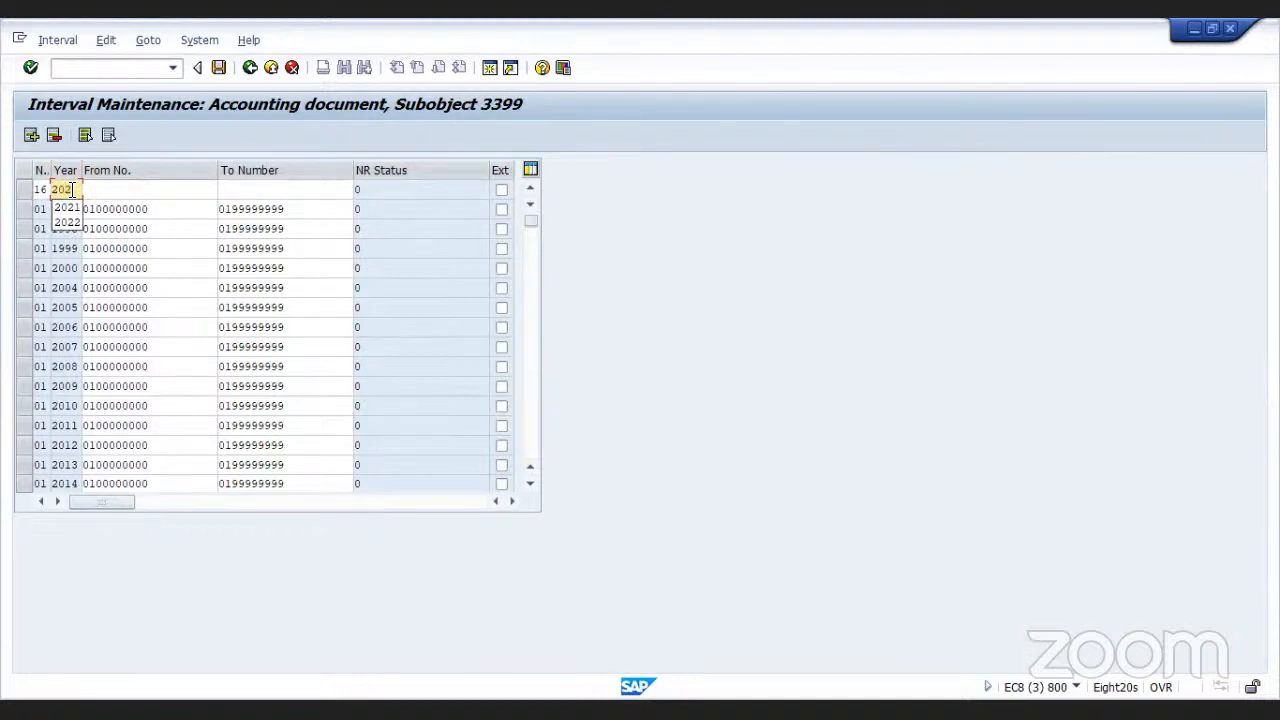
pyautogui.write('1')
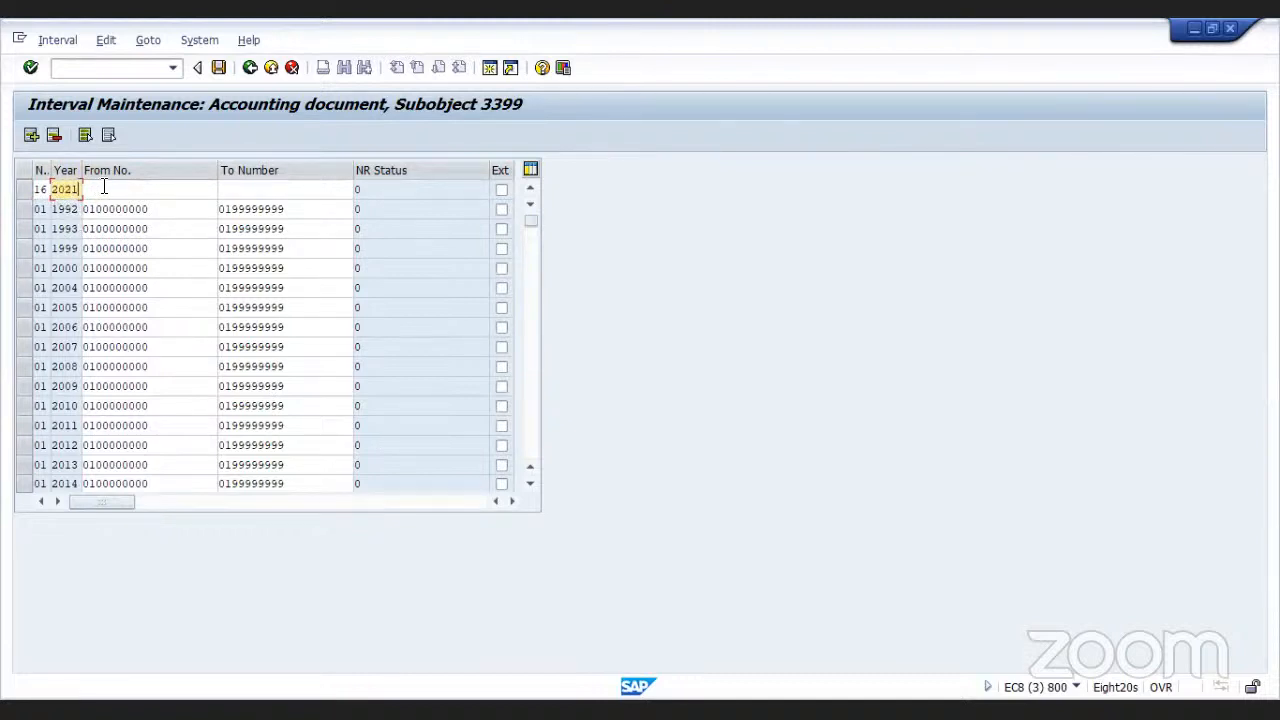
pyautogui.click(103, 187)
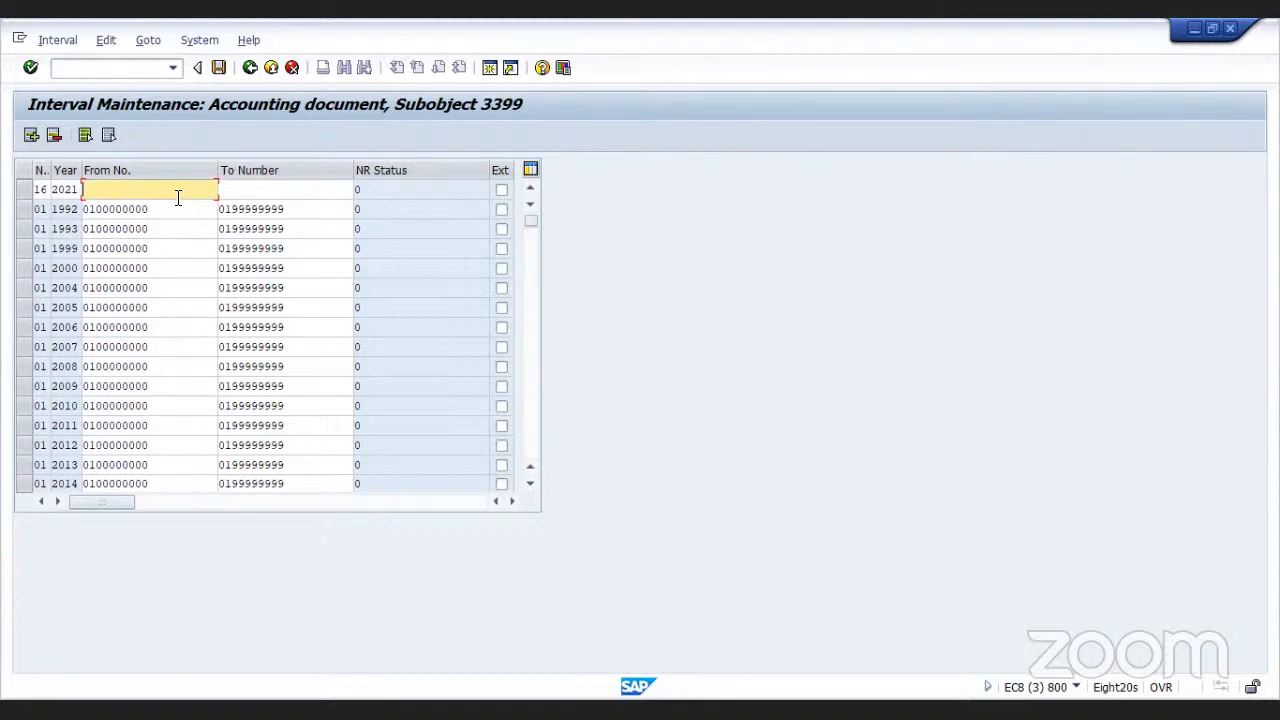
pyautogui.write('00000')
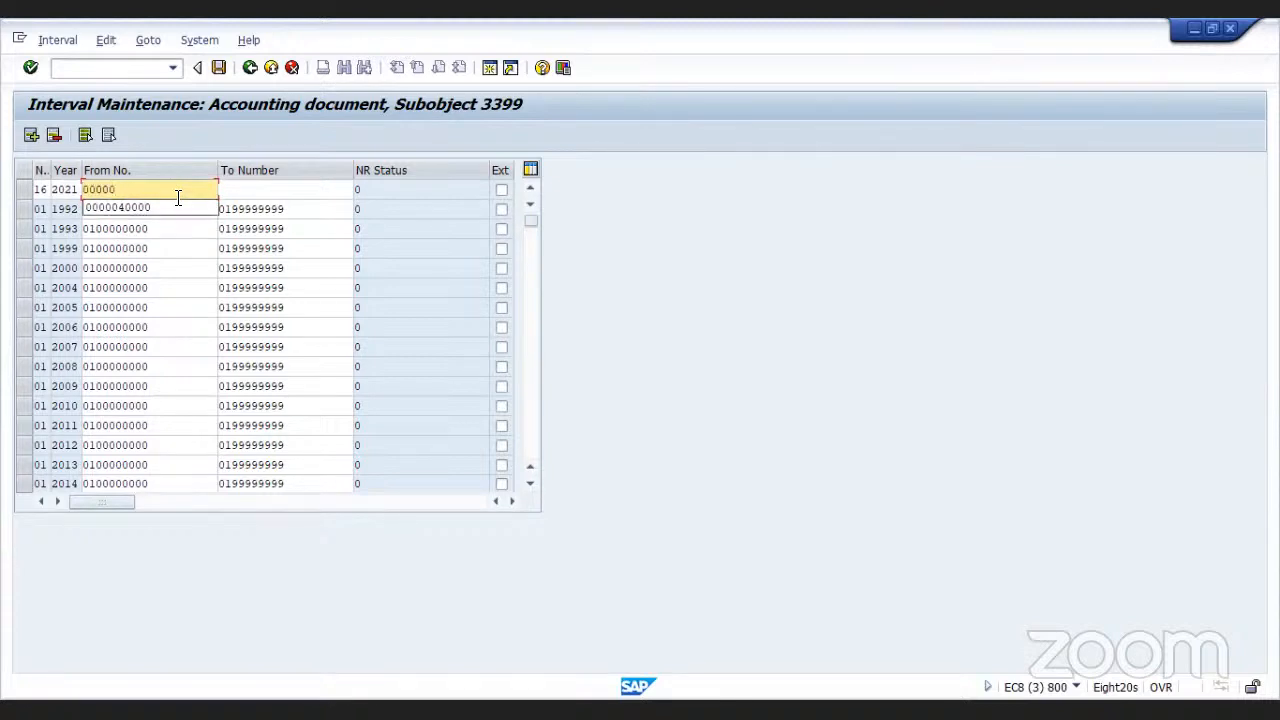
pyautogui.press('BackSpace')
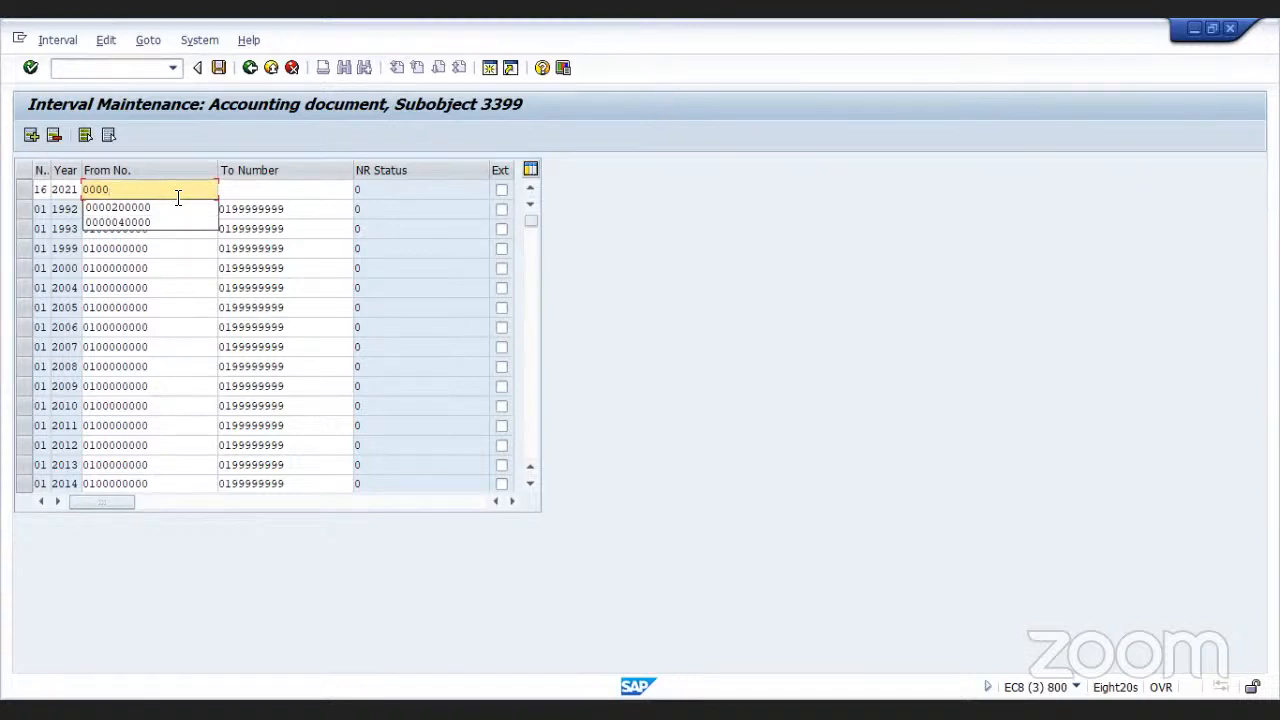
pyautogui.write('4')
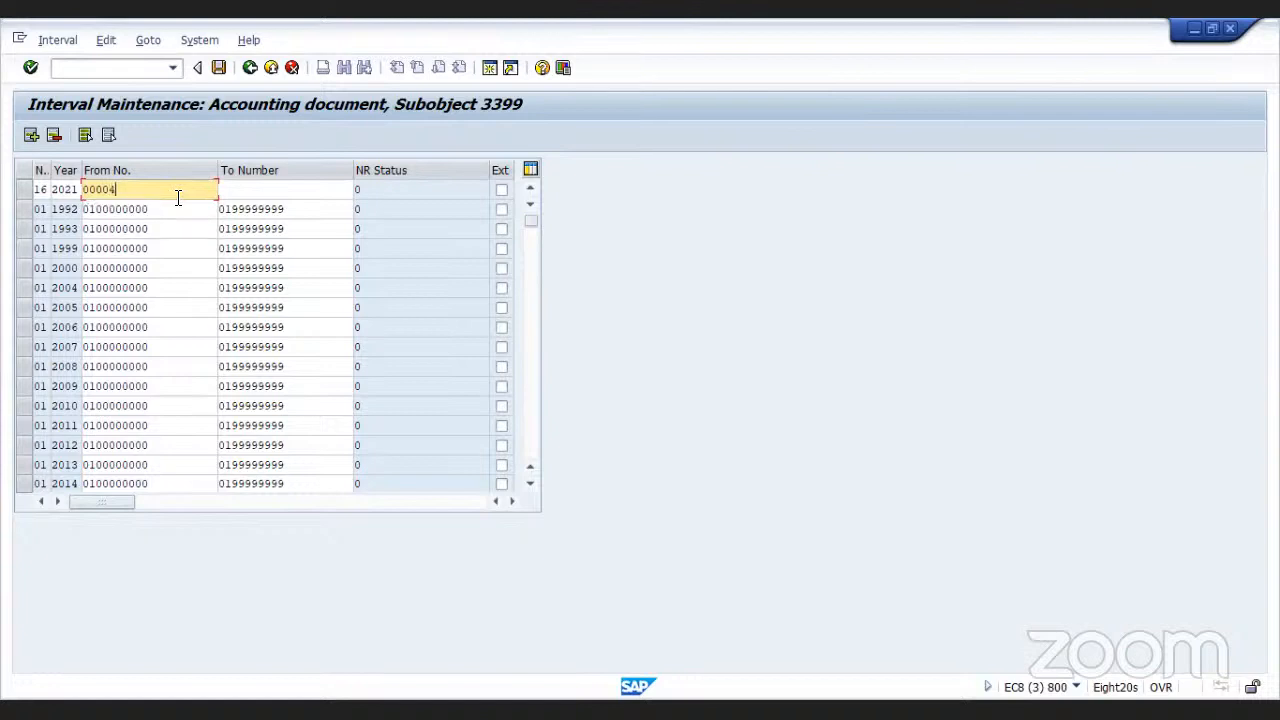
pyautogui.write('00000')
pyautogui.click(232, 190)
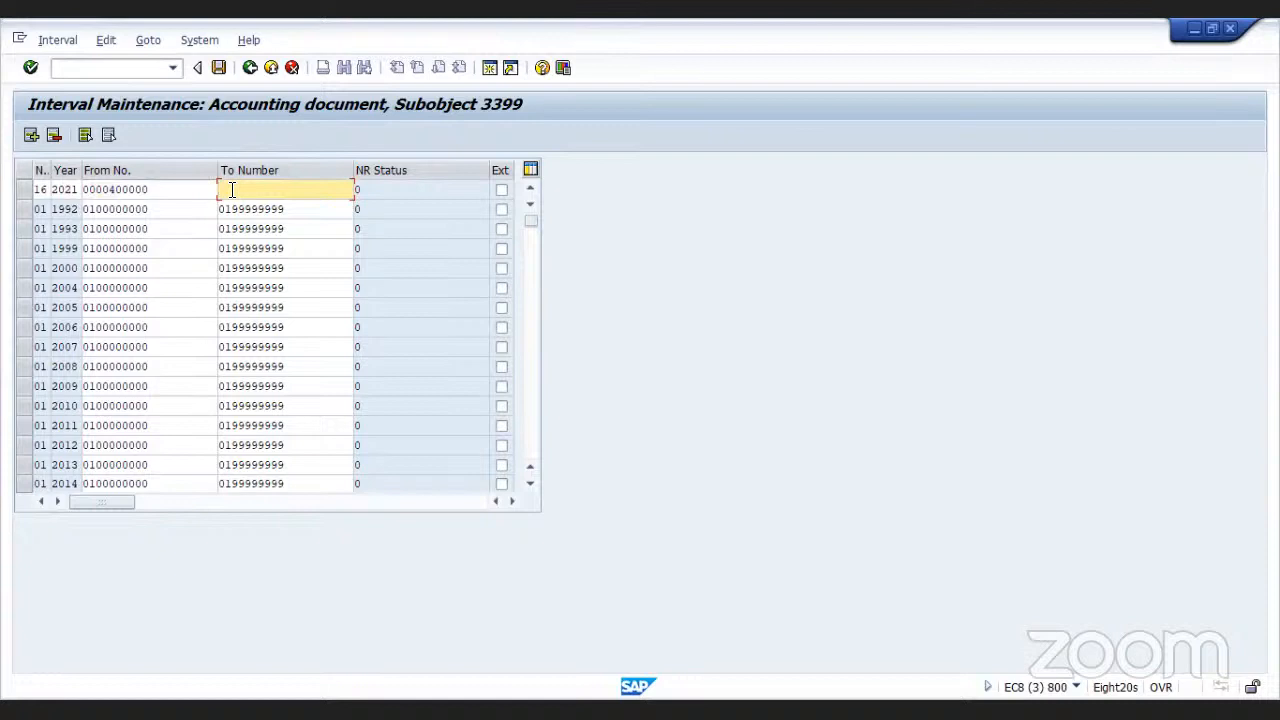
pyautogui.write('499999')
pyautogui.click(220, 68)
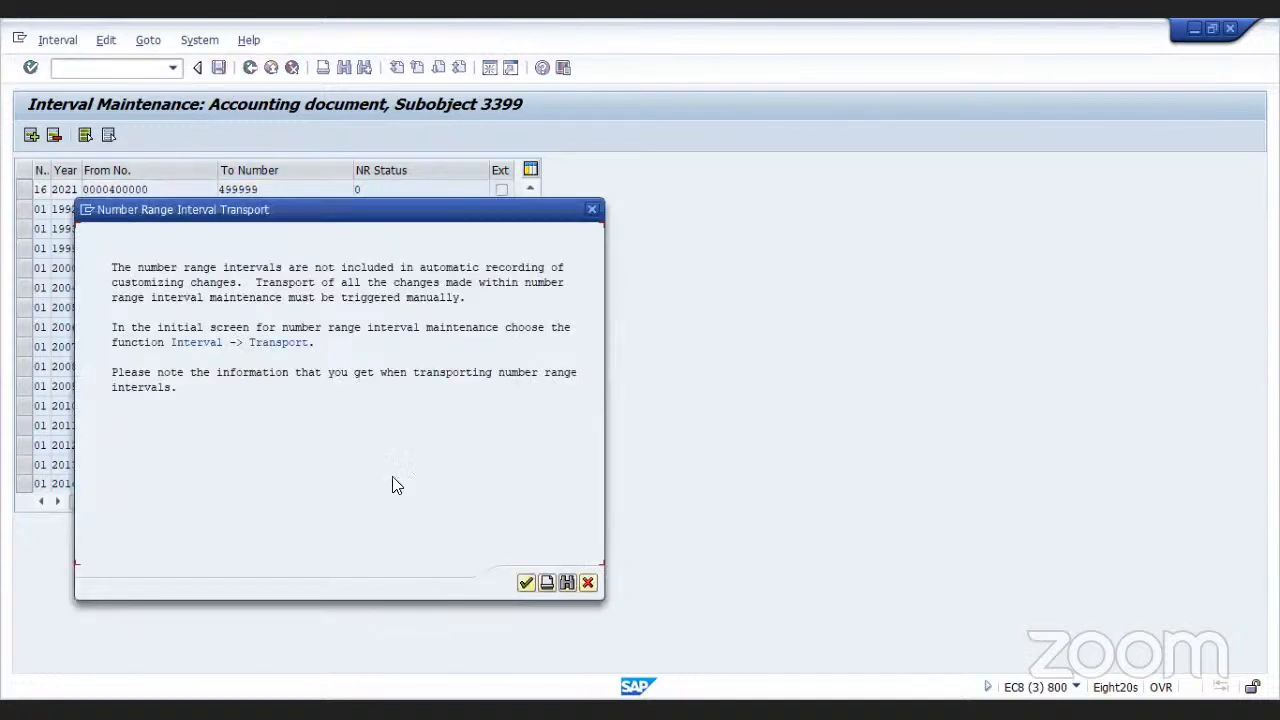
pyautogui.click(525, 583)
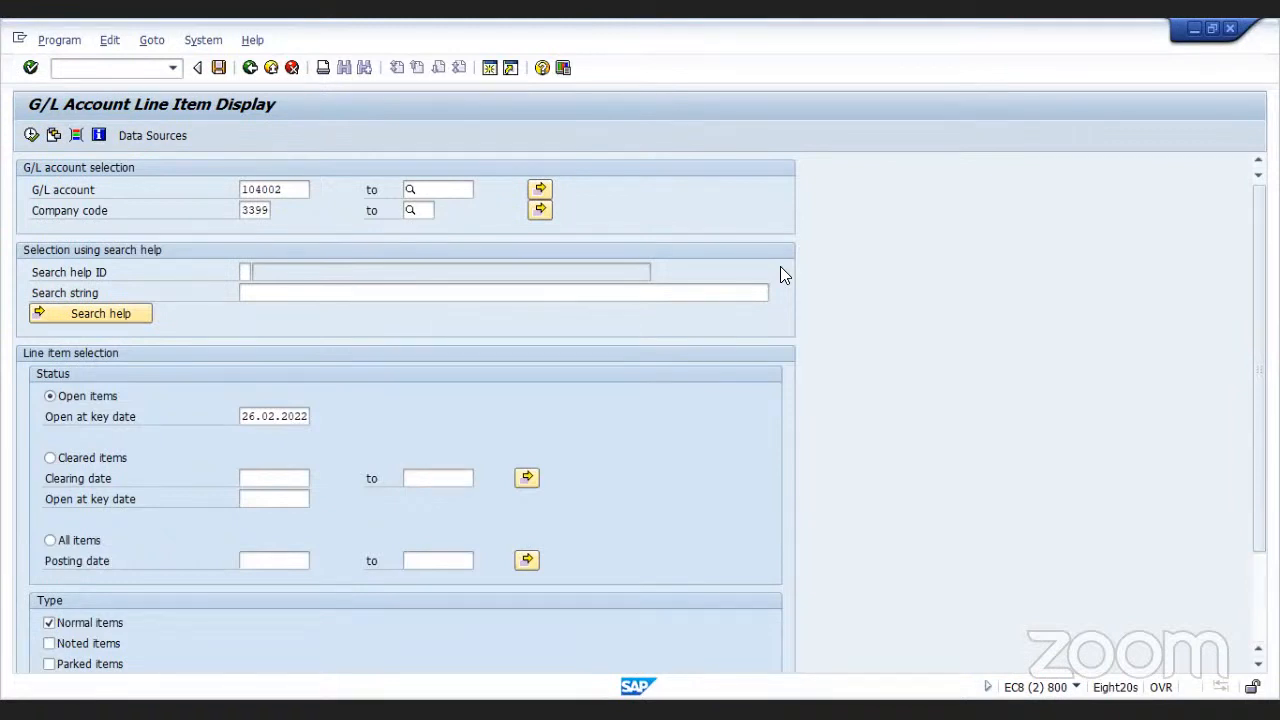
pyautogui.hotkey('alt', 'Tab')
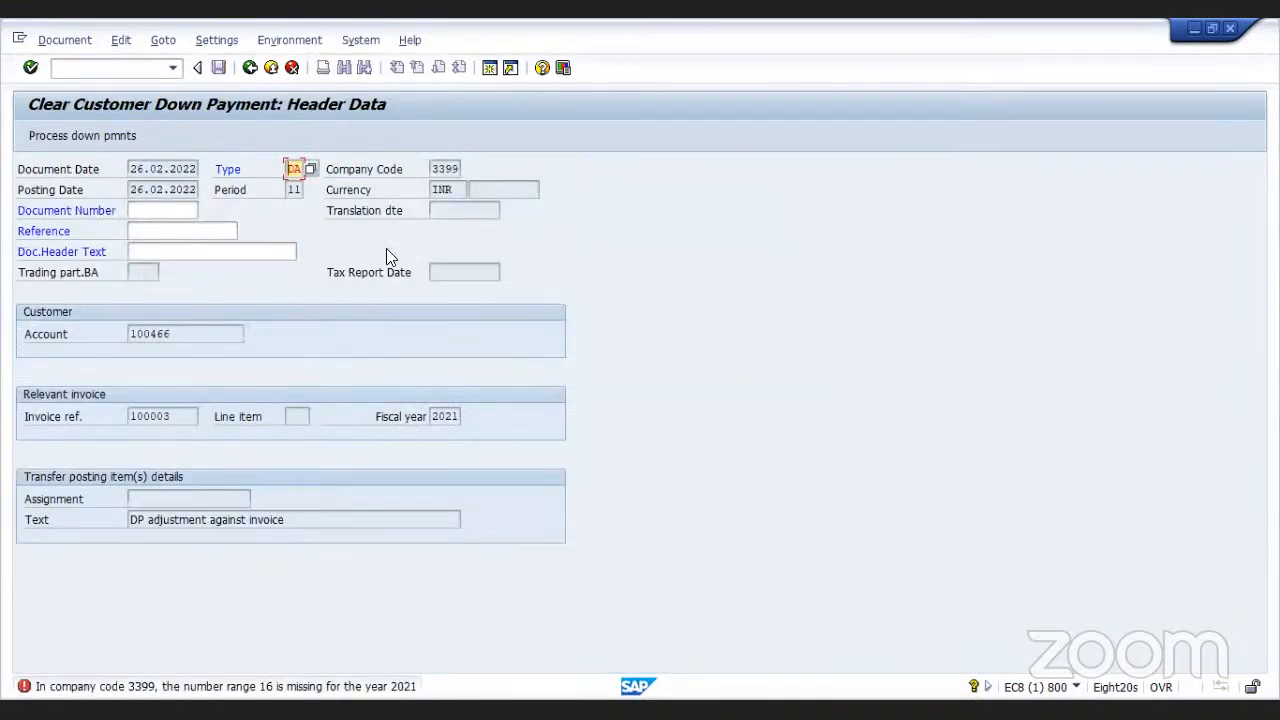
# Process the down payments, transfer the full 230.000,00 amount against the invoice, post it and exit the clearing transaction
pyautogui.click(60, 137)
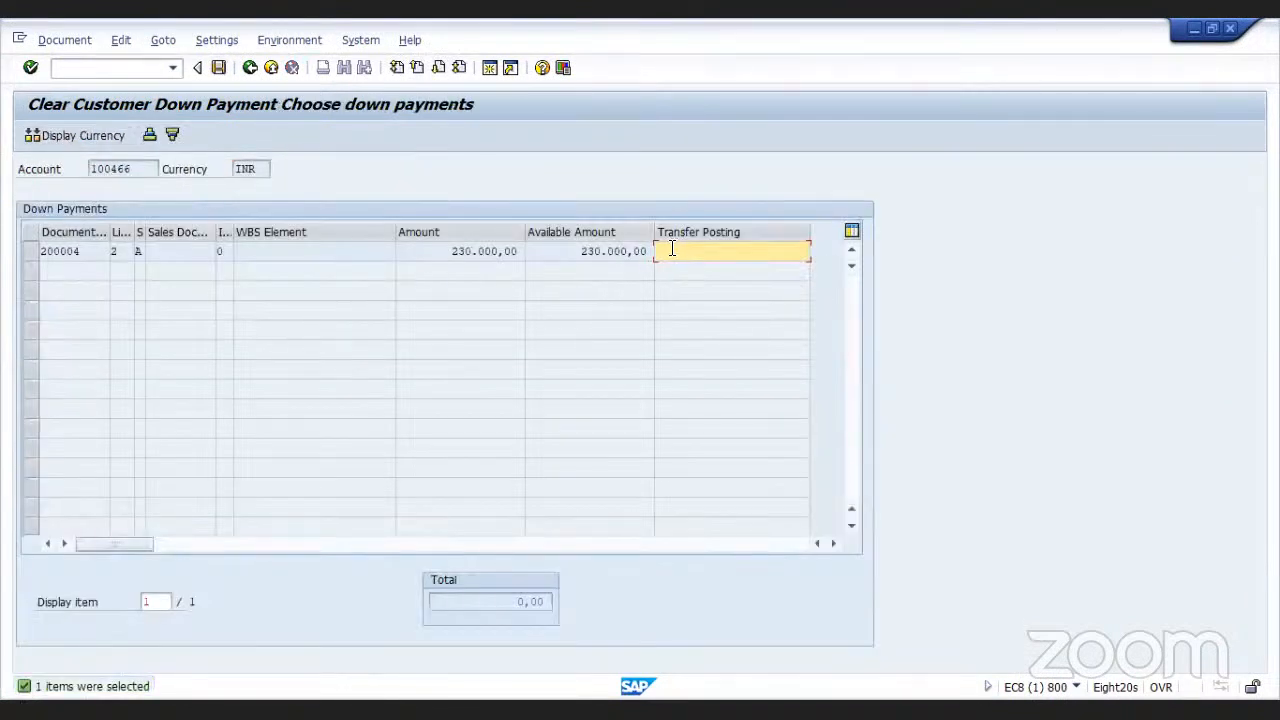
pyautogui.doubleClick(672, 250)
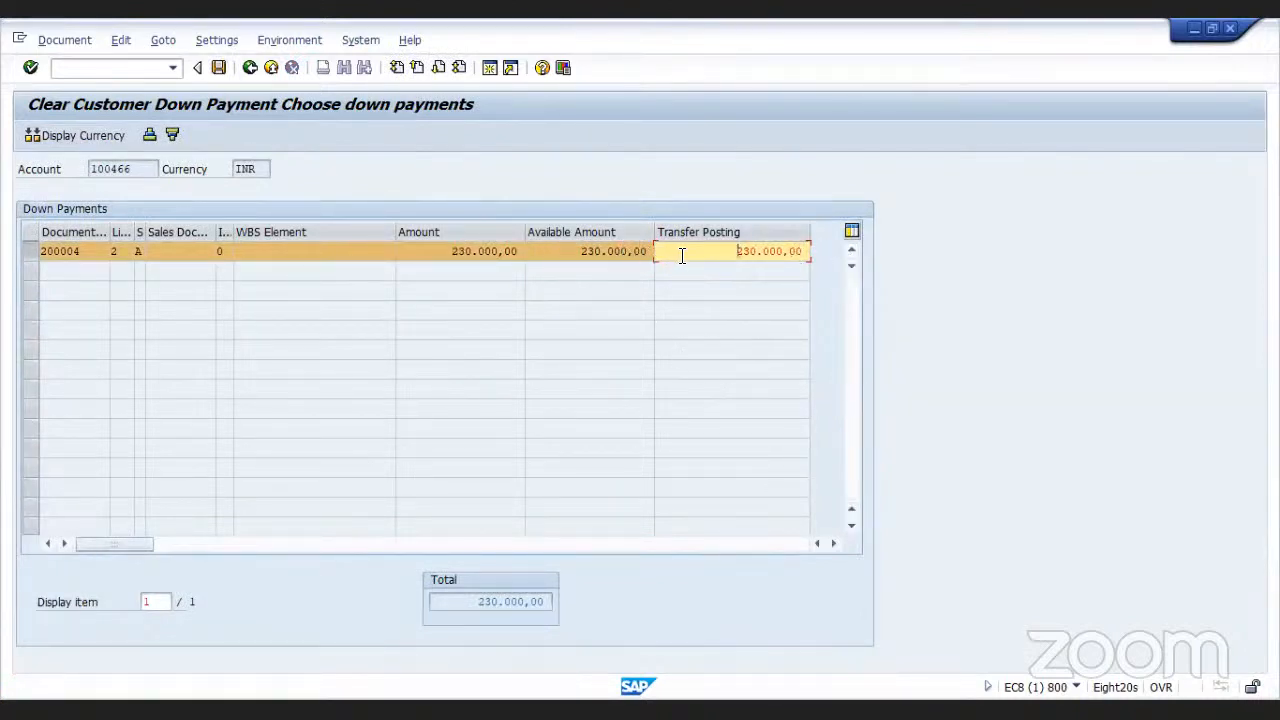
pyautogui.click(218, 67)
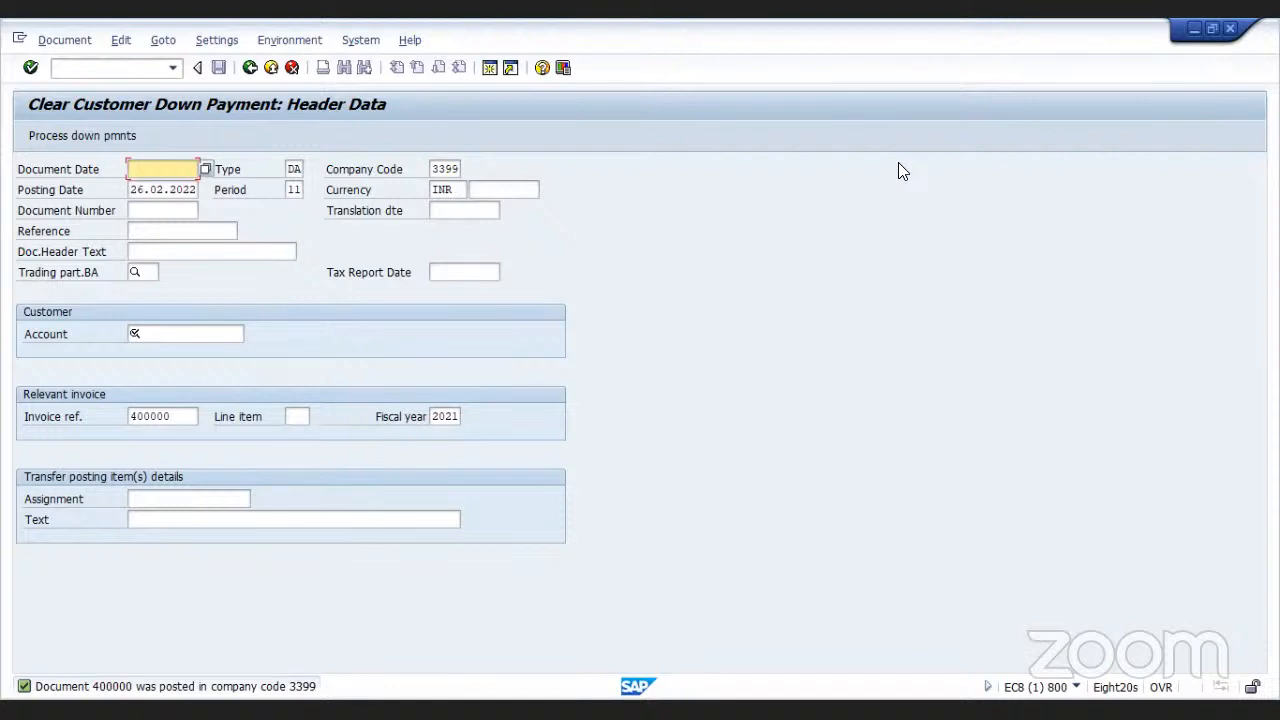
pyautogui.click(250, 68)
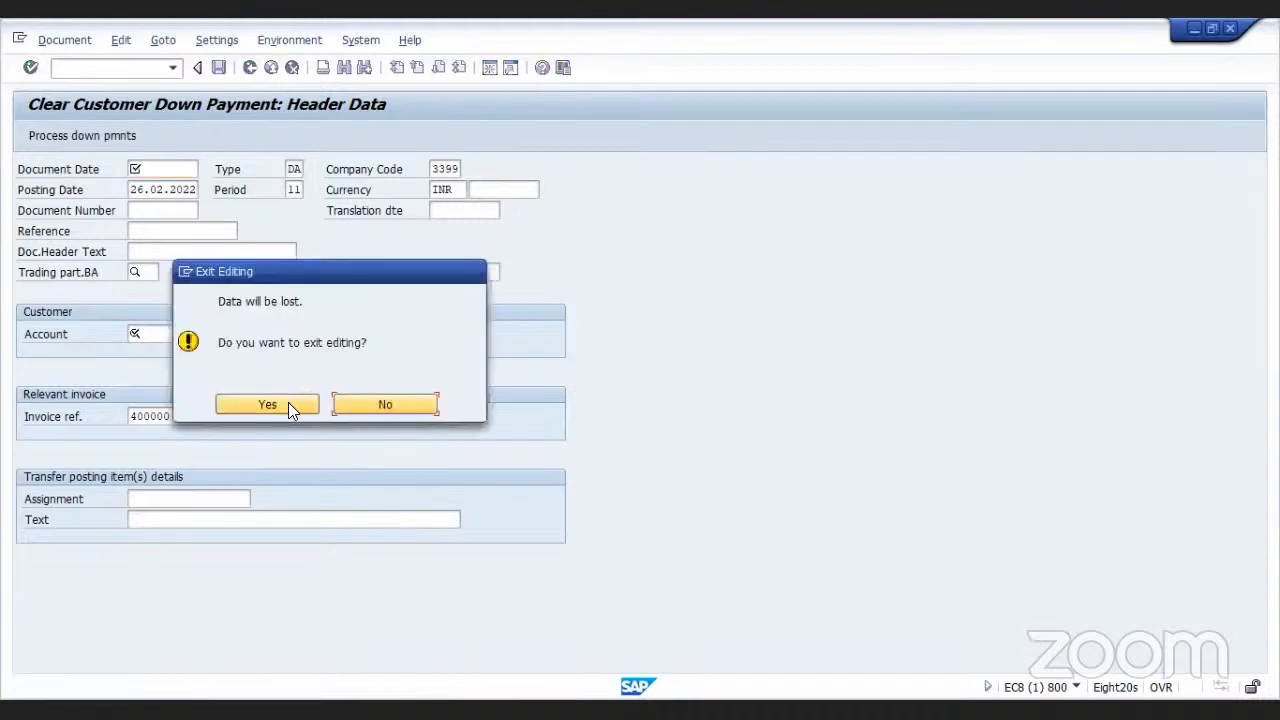
pyautogui.click(288, 404)
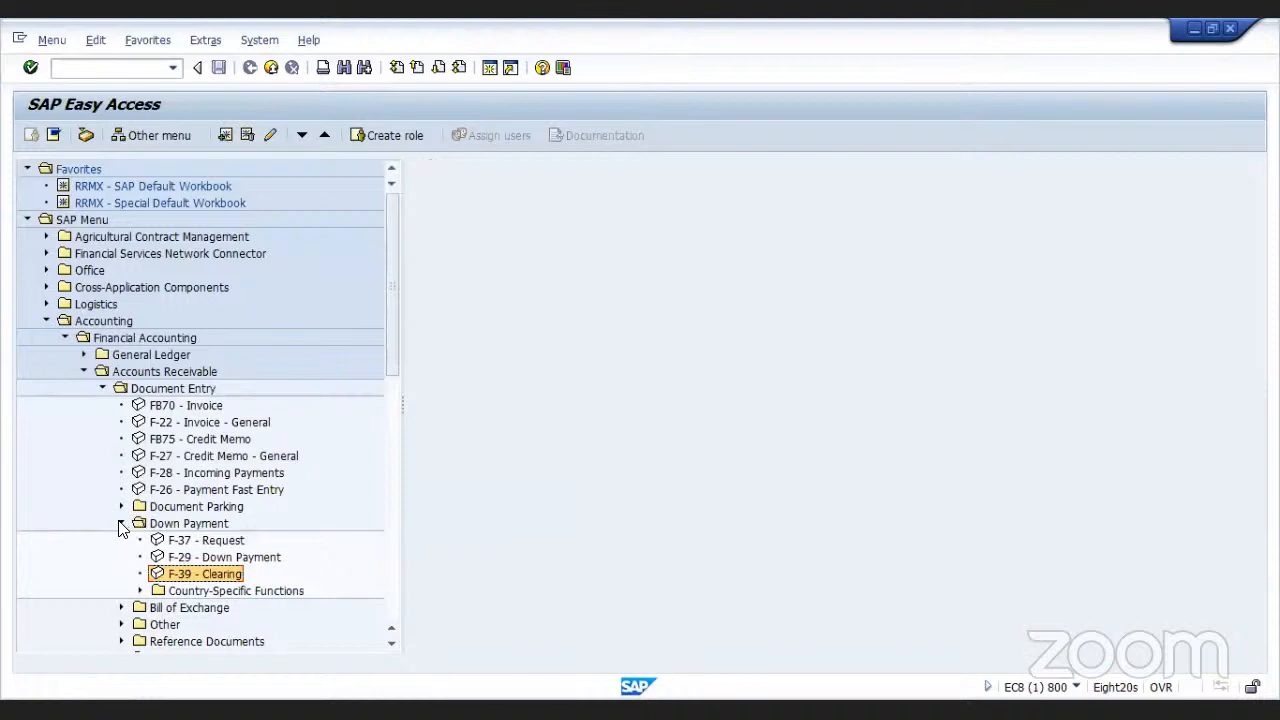
pyautogui.click(122, 524)
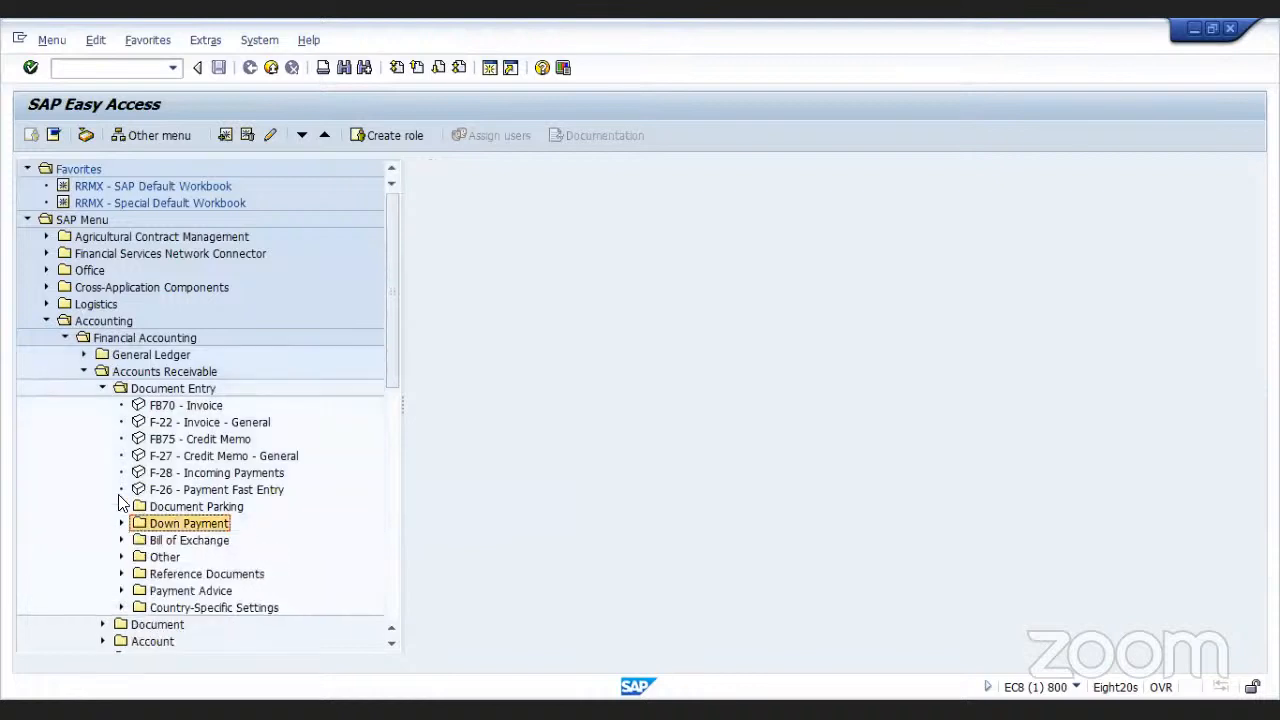
pyautogui.click(101, 389)
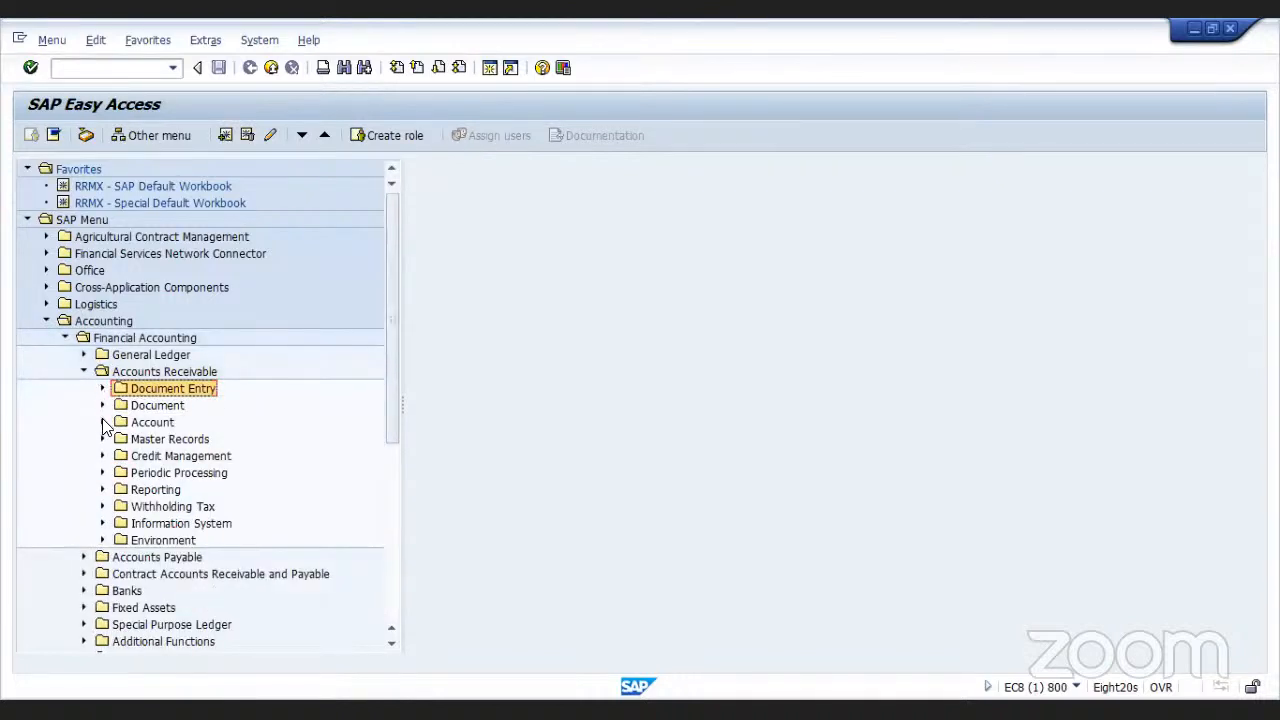
pyautogui.click(102, 422)
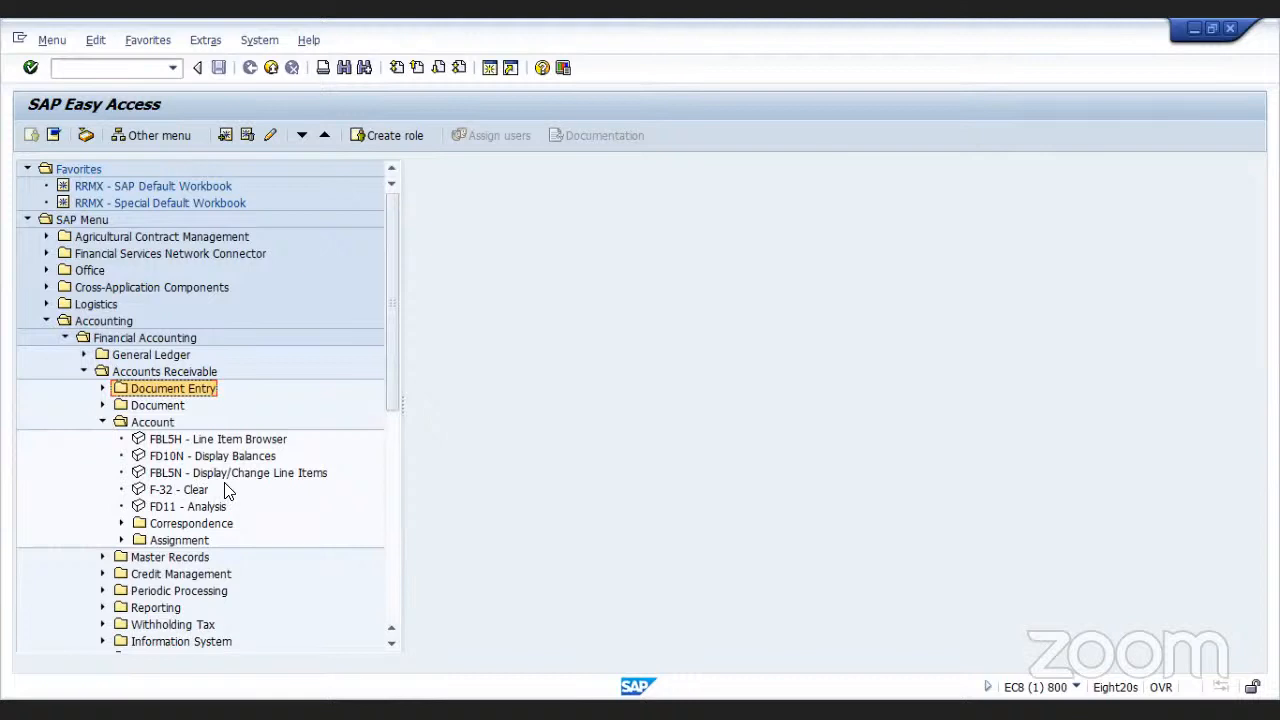
pyautogui.doubleClick(141, 488)
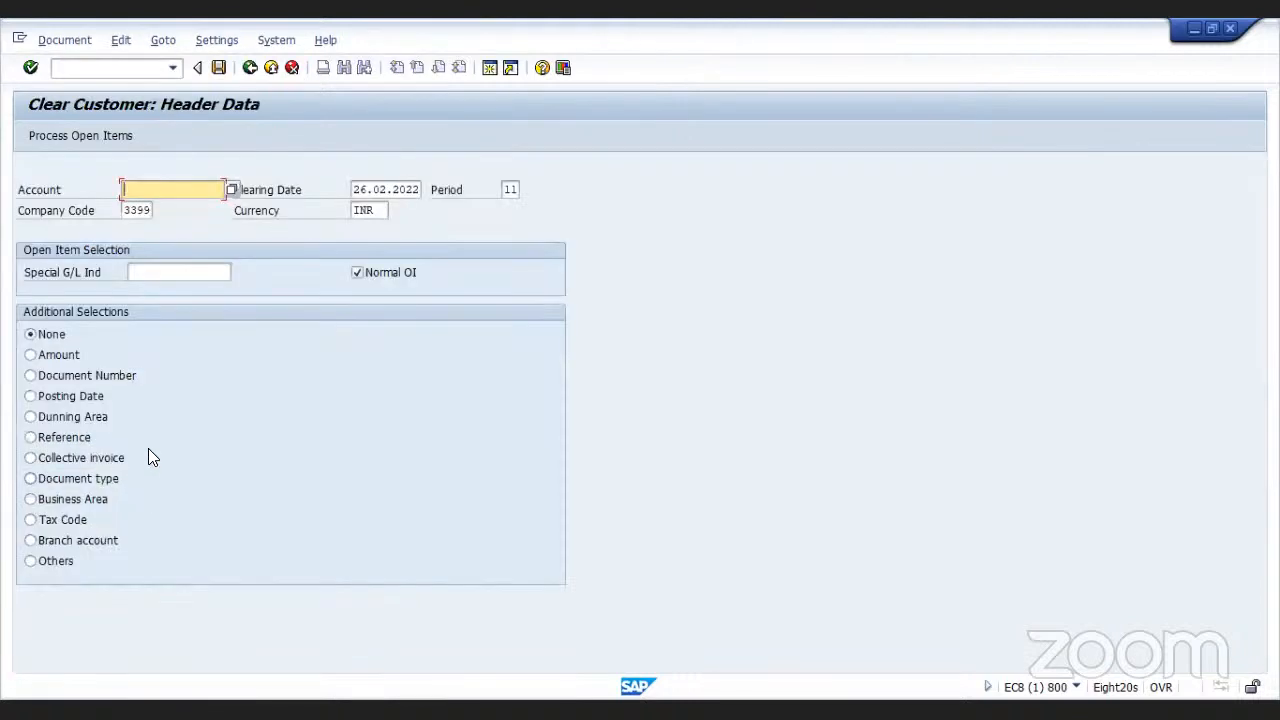
pyautogui.click(232, 188)
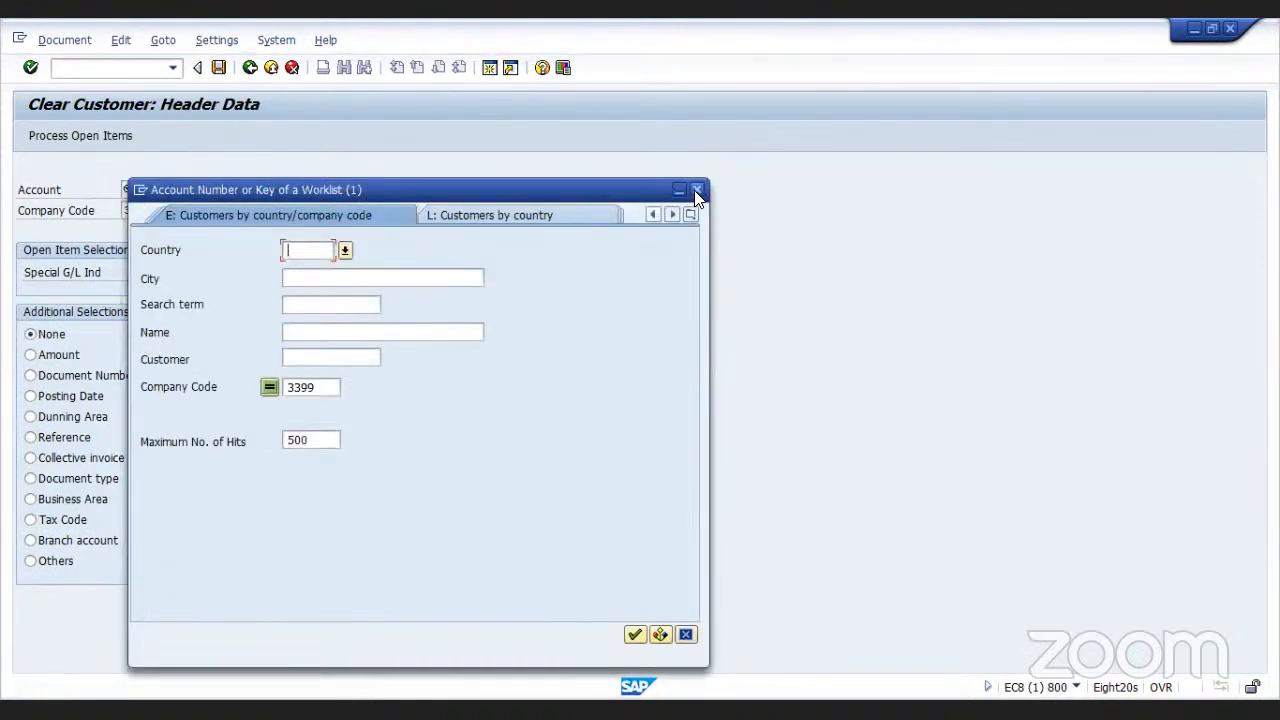
pyautogui.click(689, 187)
pyautogui.click(250, 67)
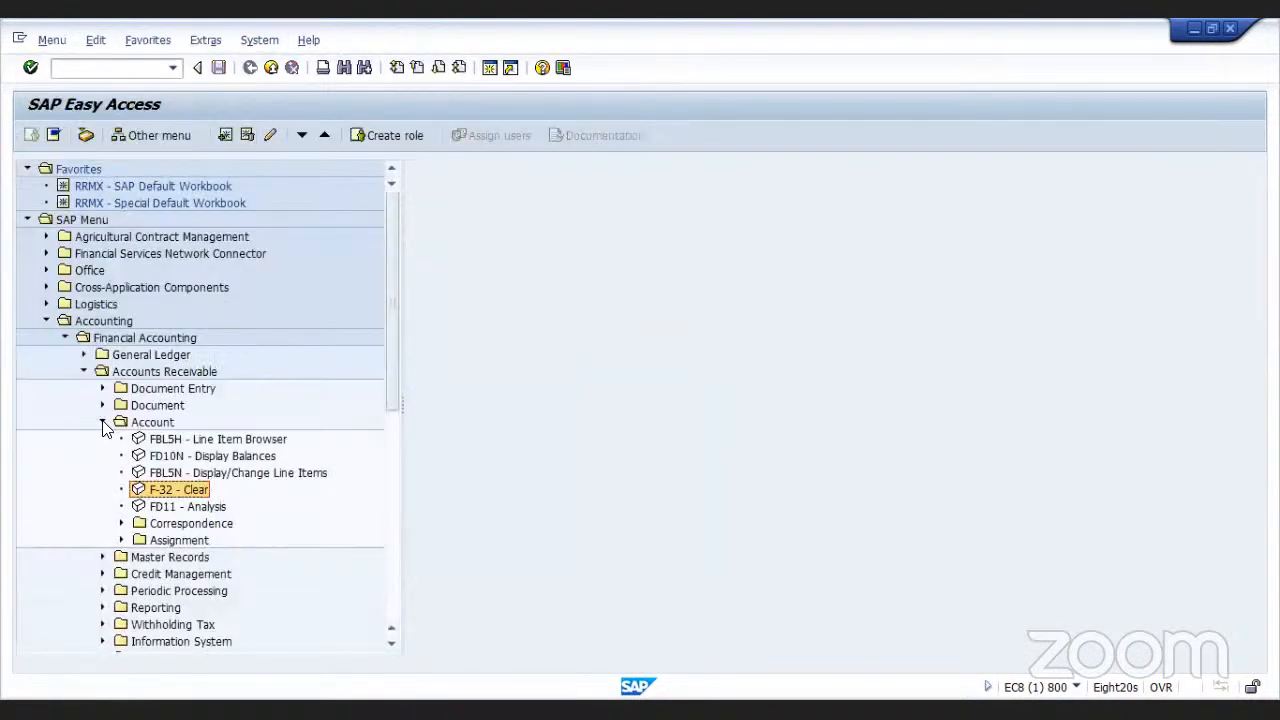
# Display all line items of the customer's account in company code 3399 with the line item display report
pyautogui.click(139, 472)
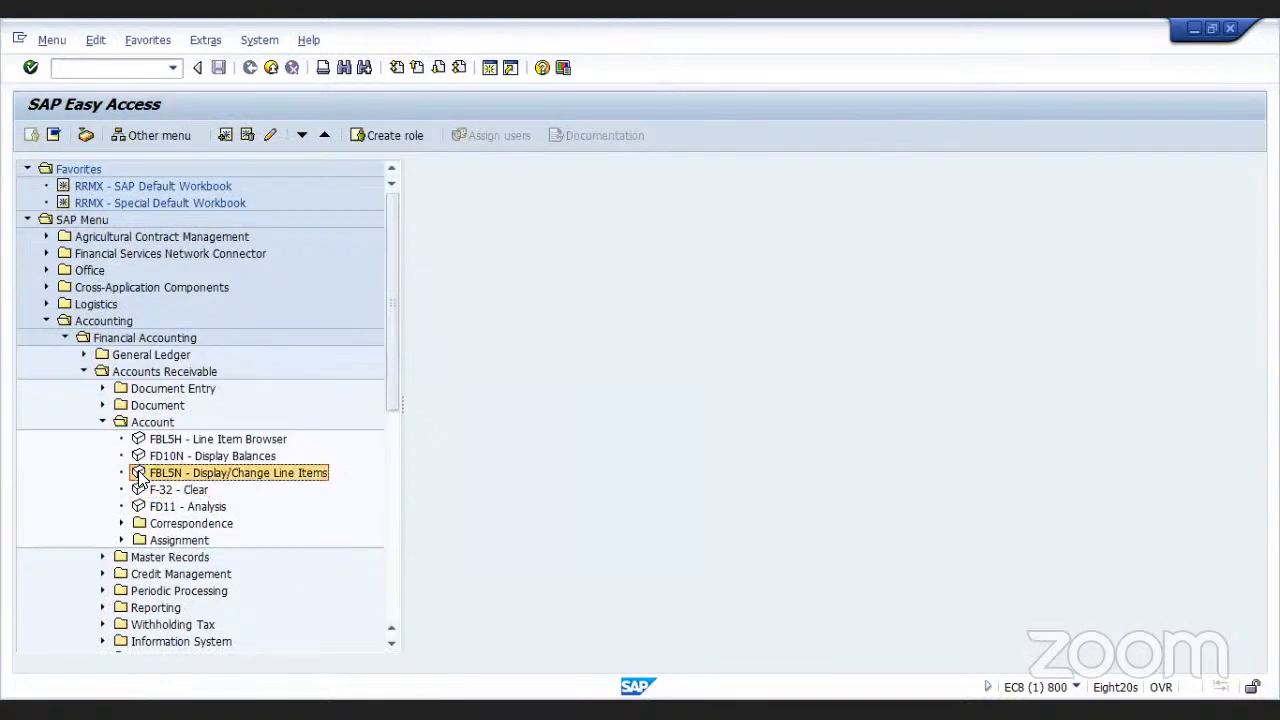
pyautogui.doubleClick(139, 472)
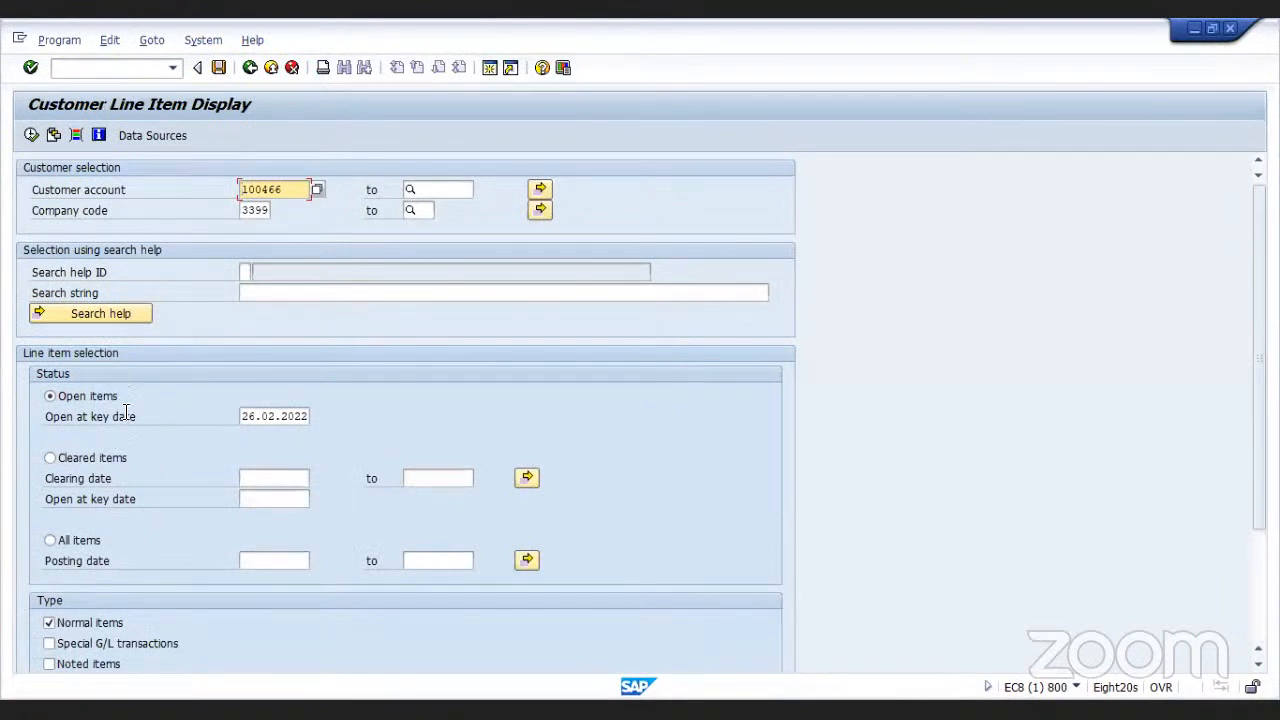
pyautogui.click(50, 541)
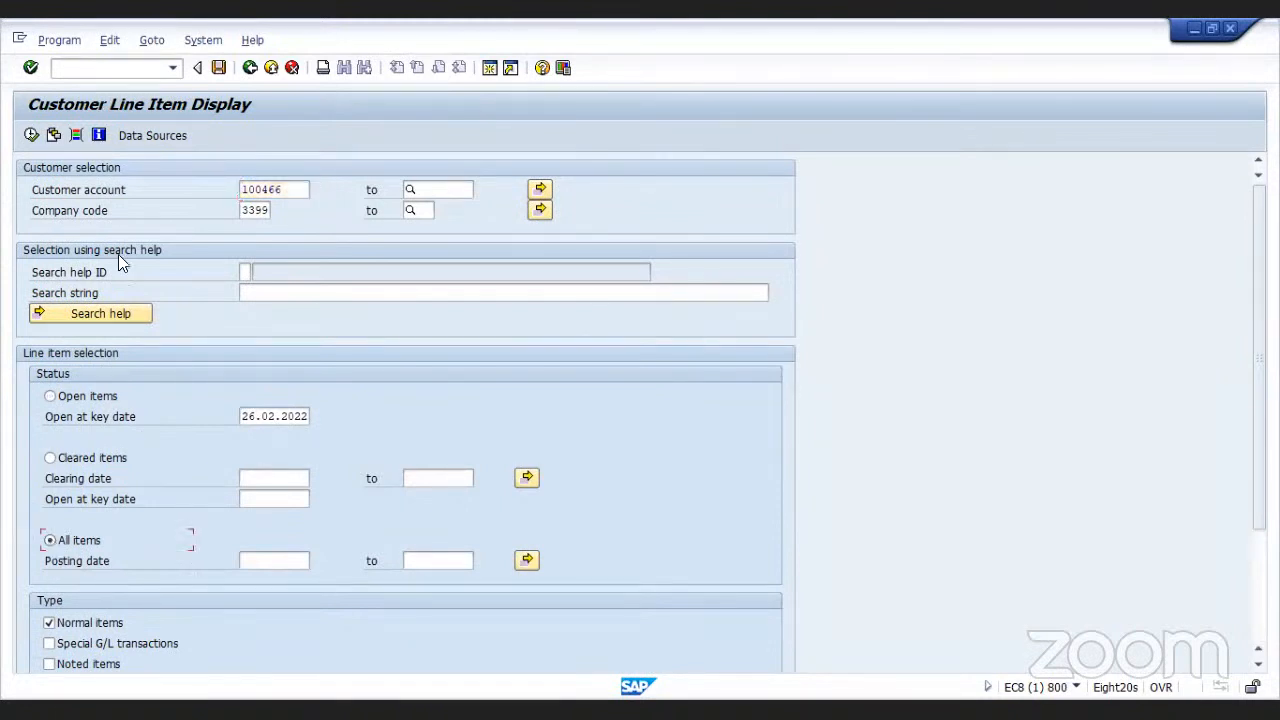
pyautogui.click(31, 135)
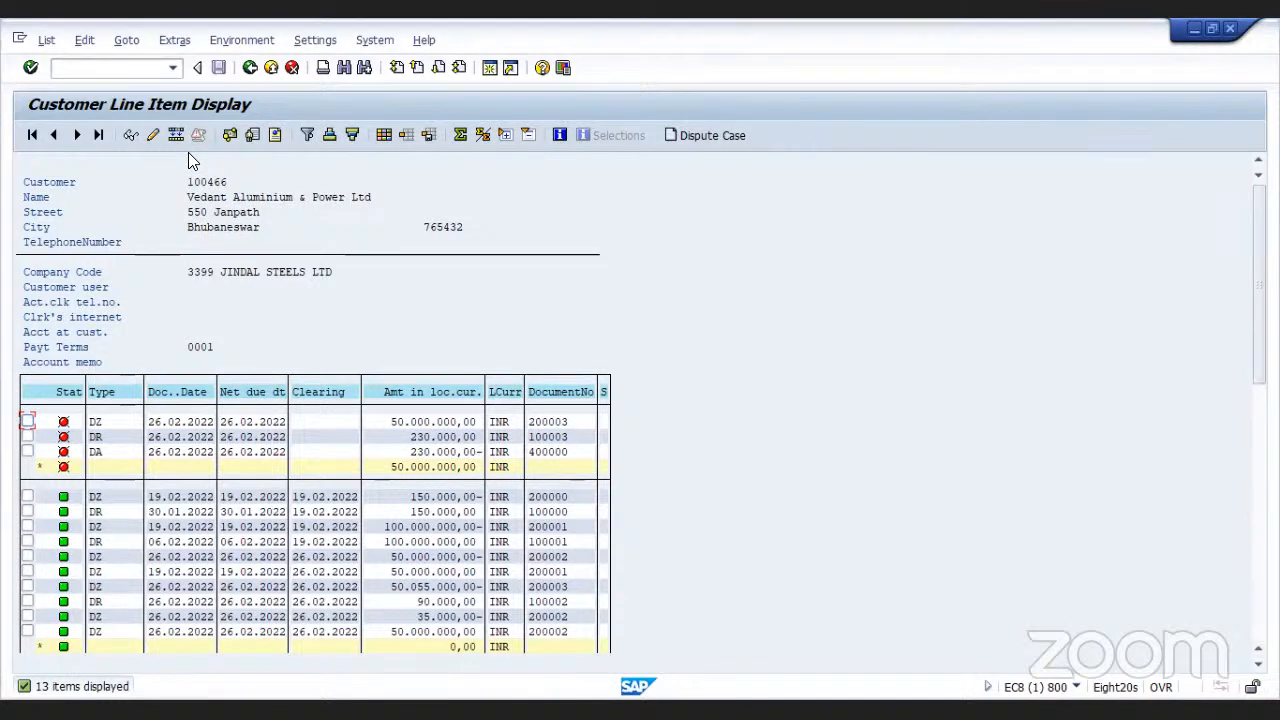
pyautogui.click(250, 68)
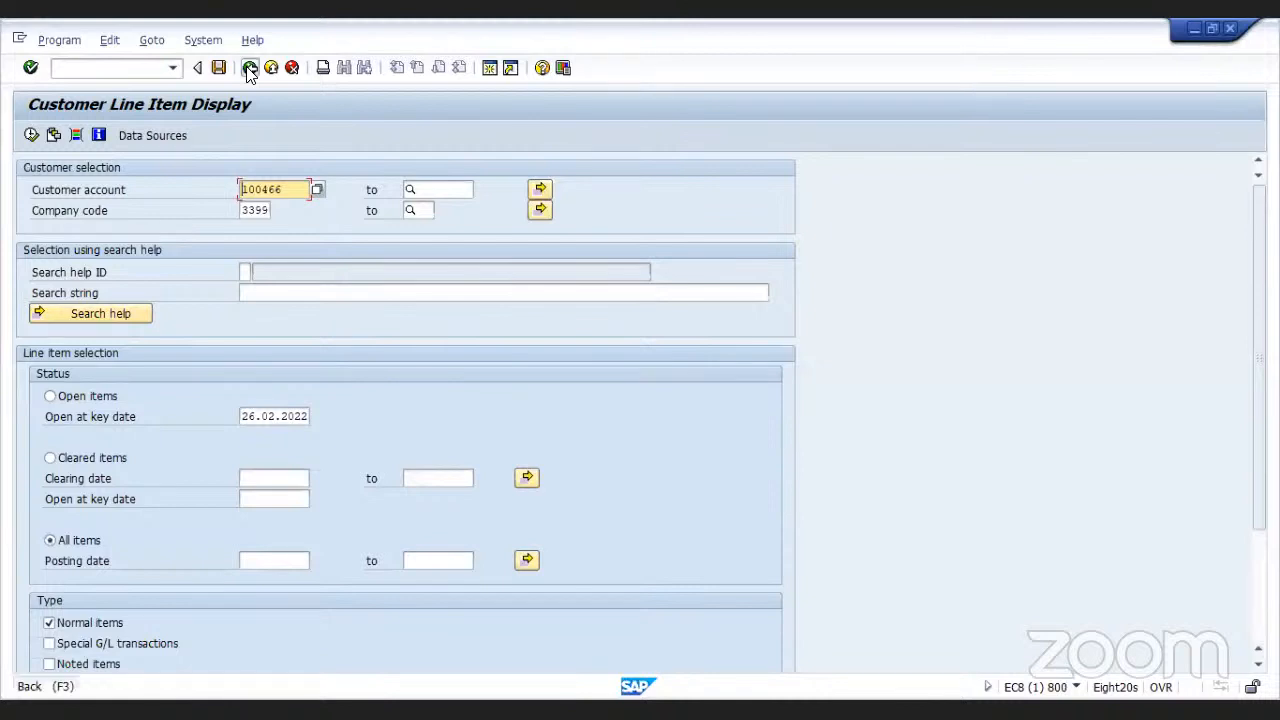
pyautogui.click(250, 68)
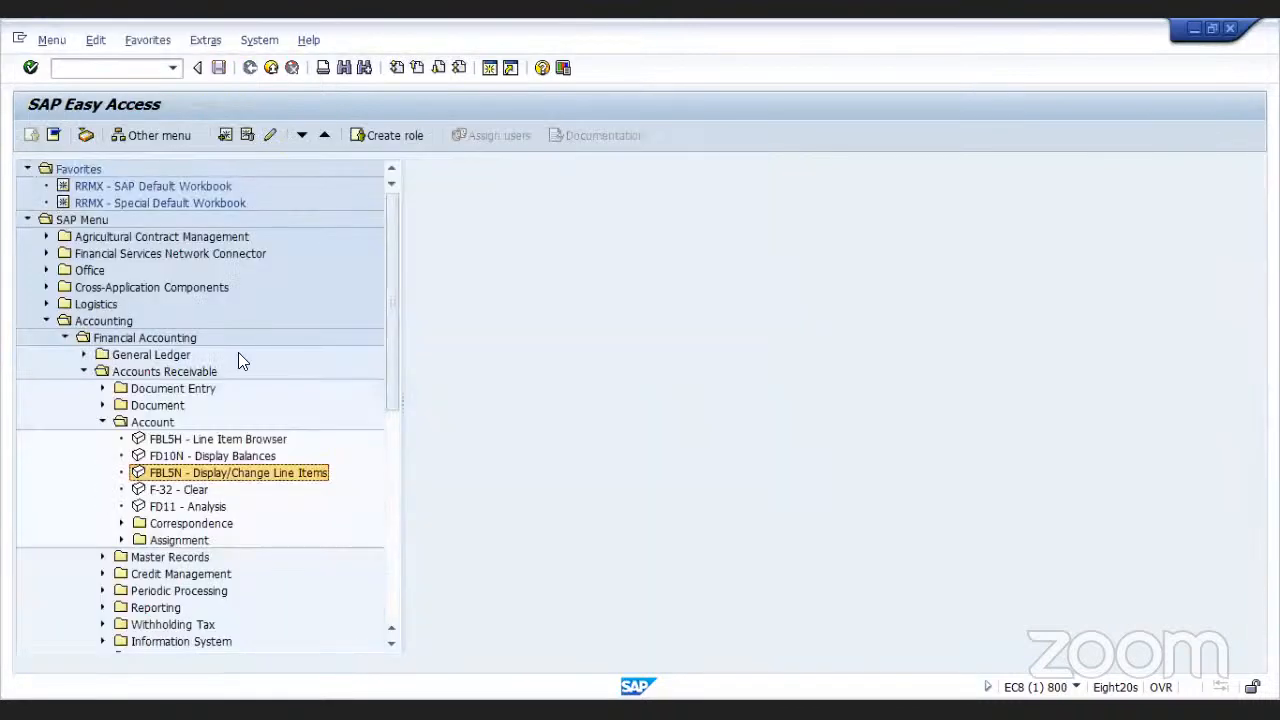
# Start F-32 customer clearing, pick the customer's account and process its open items
pyautogui.click(140, 490)
pyautogui.doubleClick(139, 490)
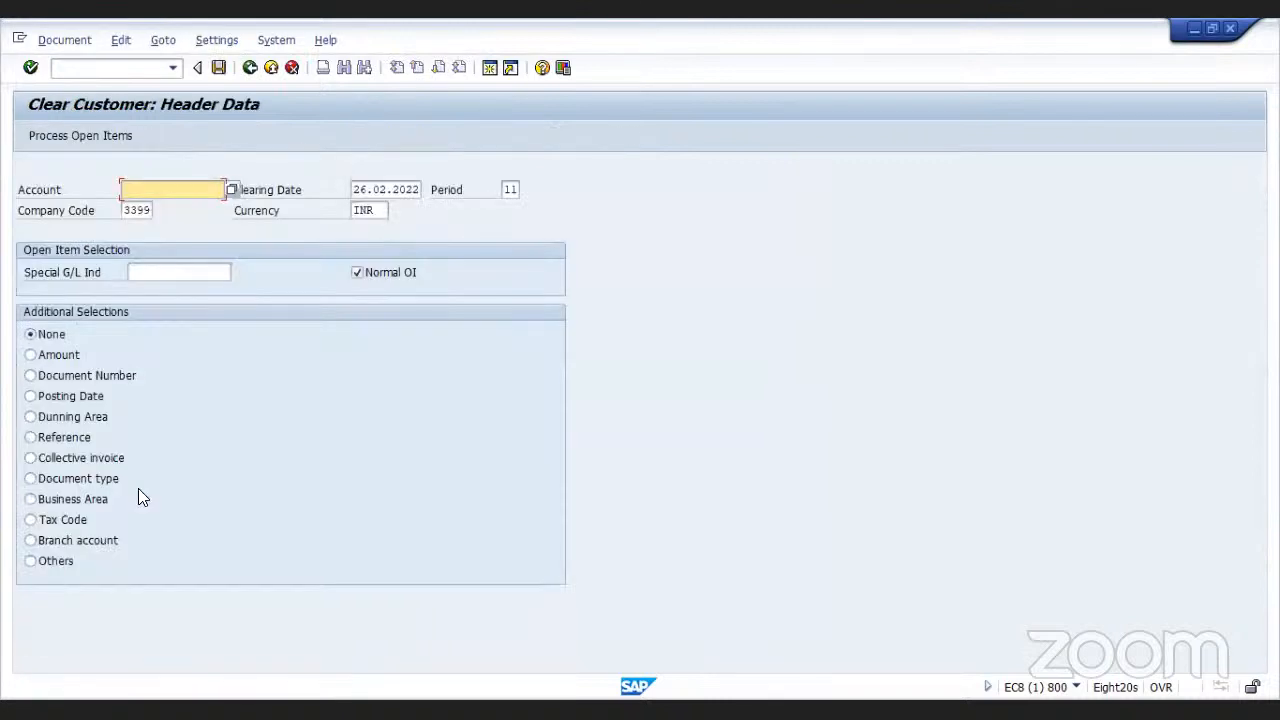
pyautogui.click(172, 193)
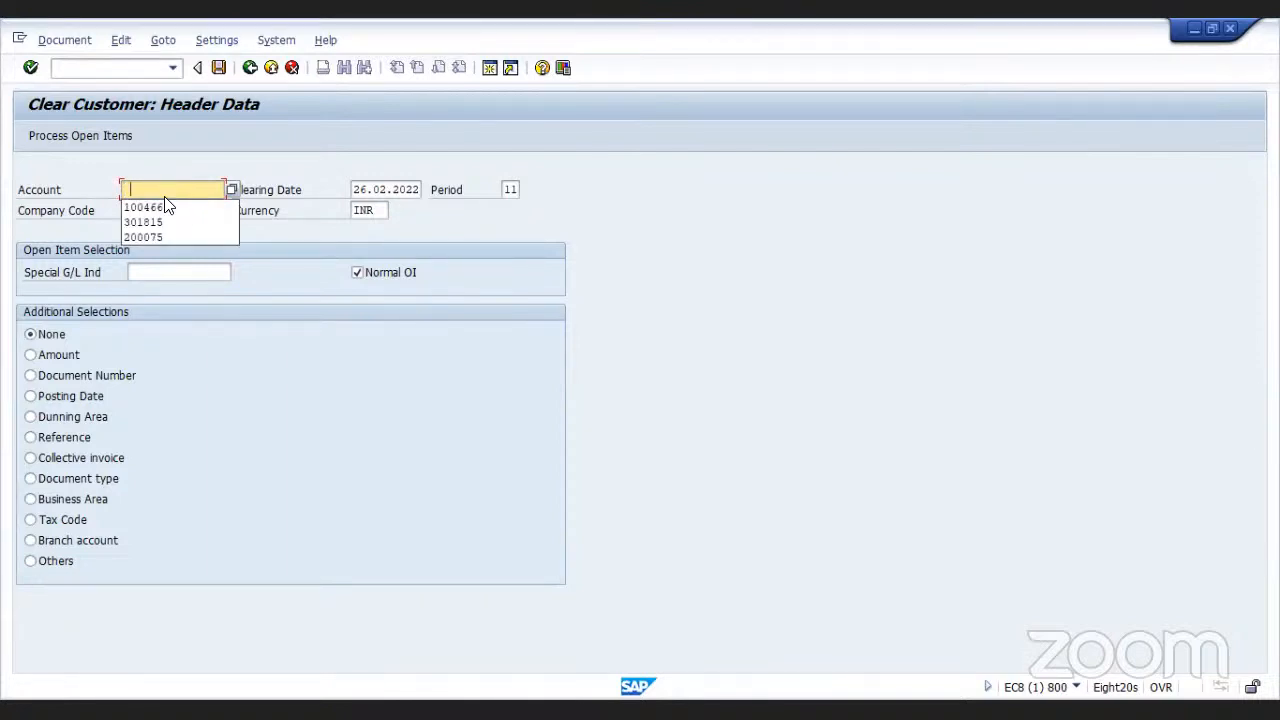
pyautogui.click(162, 207)
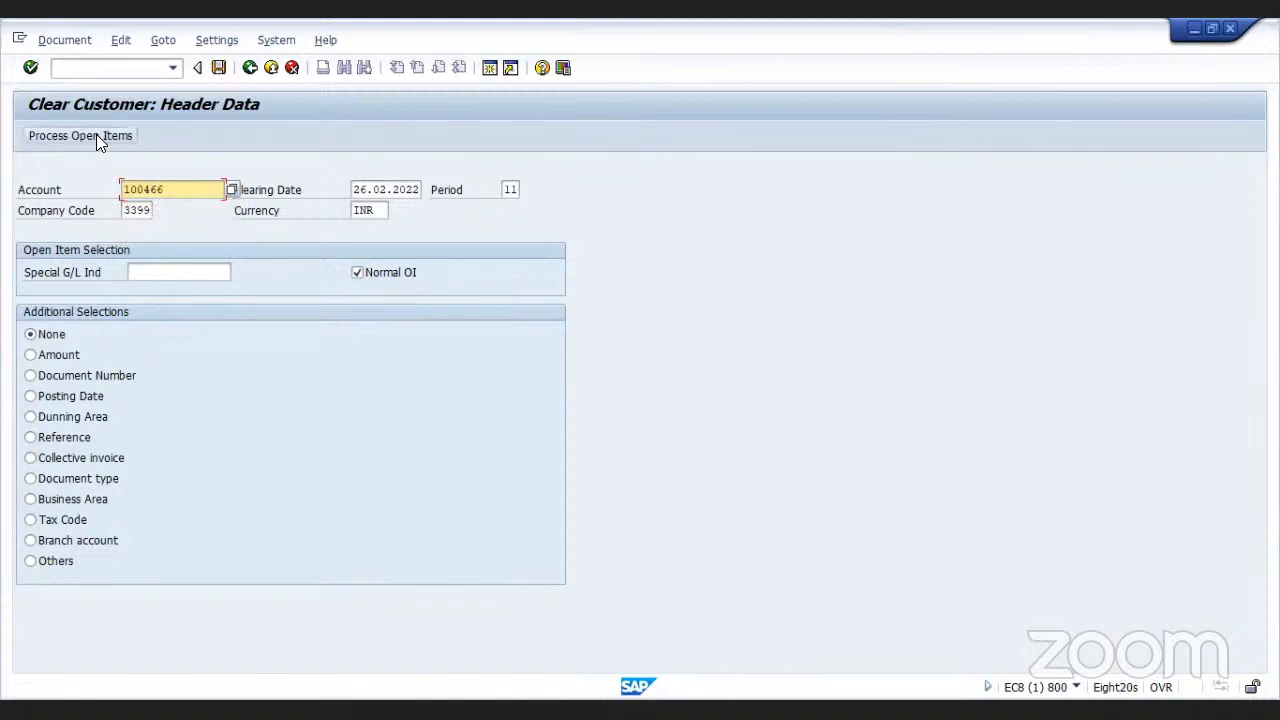
pyautogui.click(96, 134)
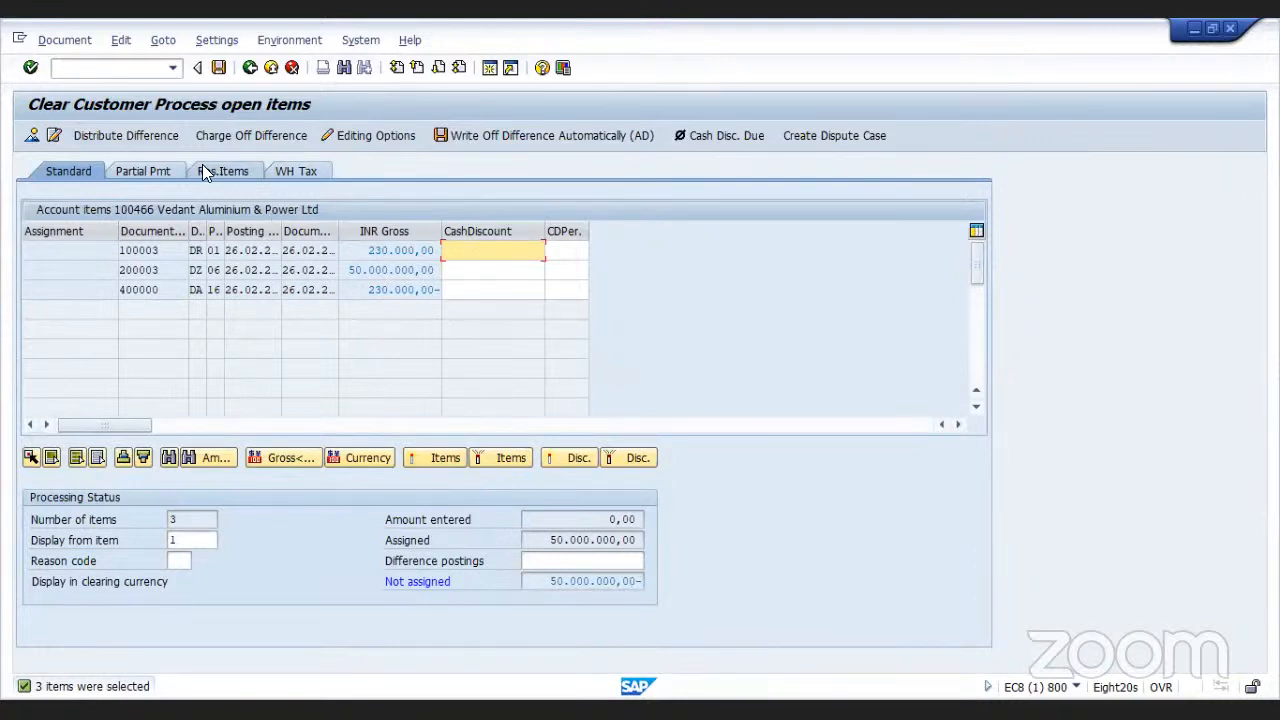
# Deactivate payment item 200003 under partial payments so invoice 100003 clears against down payment 400000, and post the clearing
pyautogui.click(145, 171)
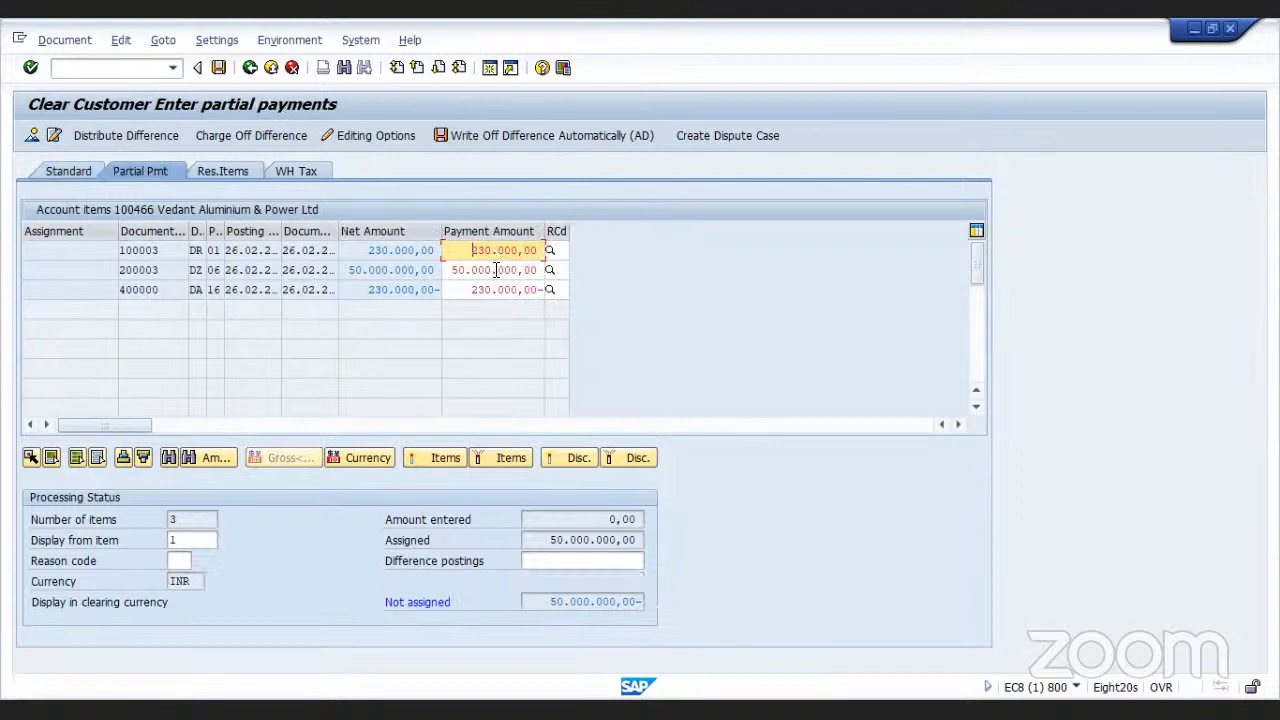
pyautogui.click(496, 270)
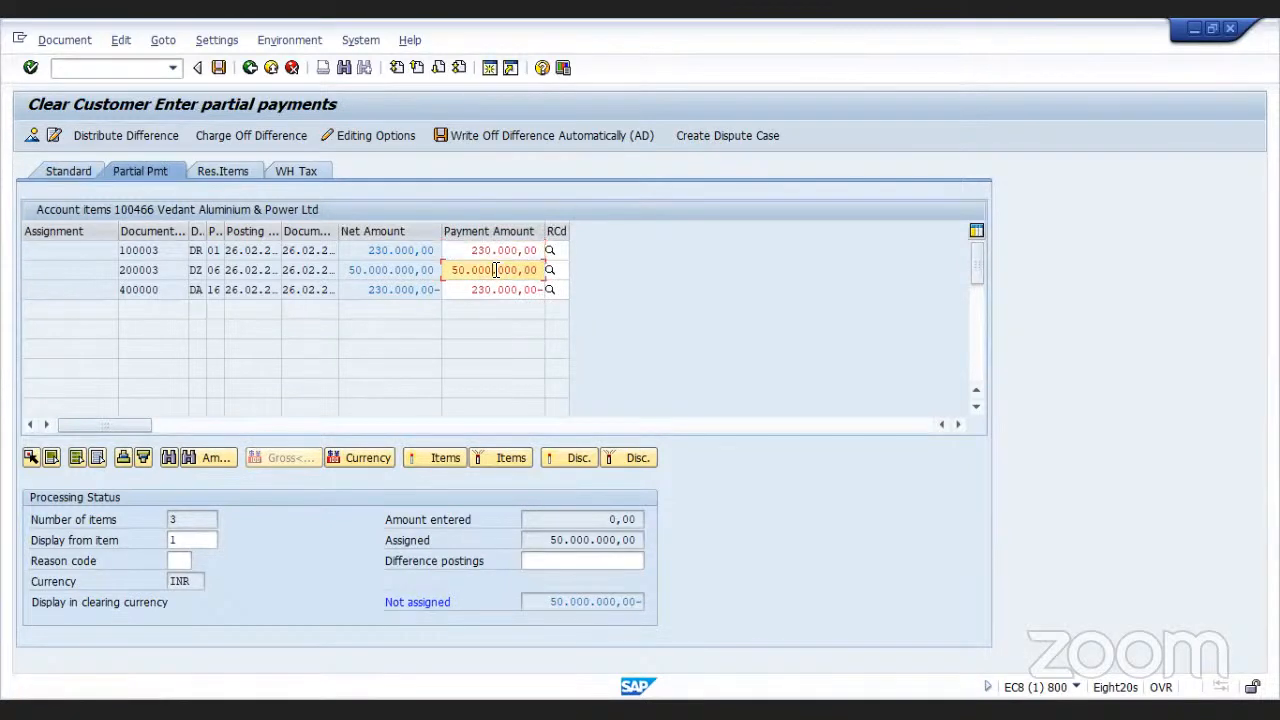
pyautogui.click(434, 457)
pyautogui.click(35, 270)
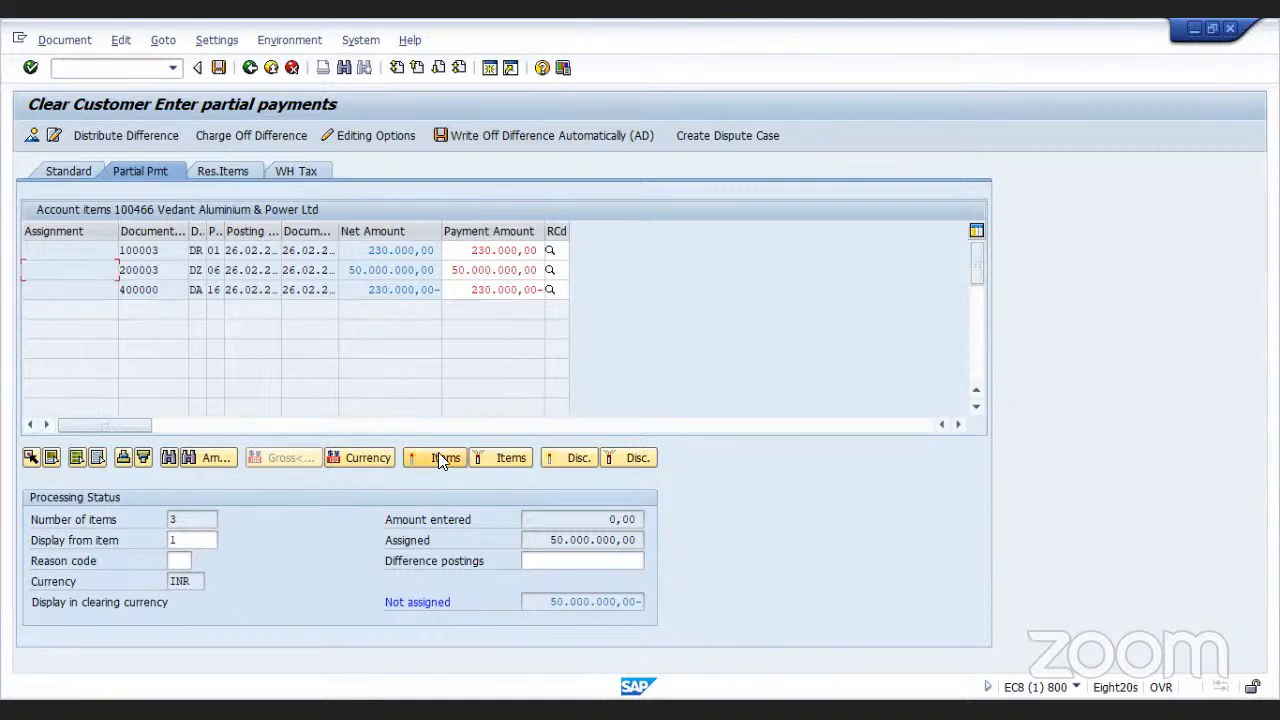
pyautogui.click(502, 454)
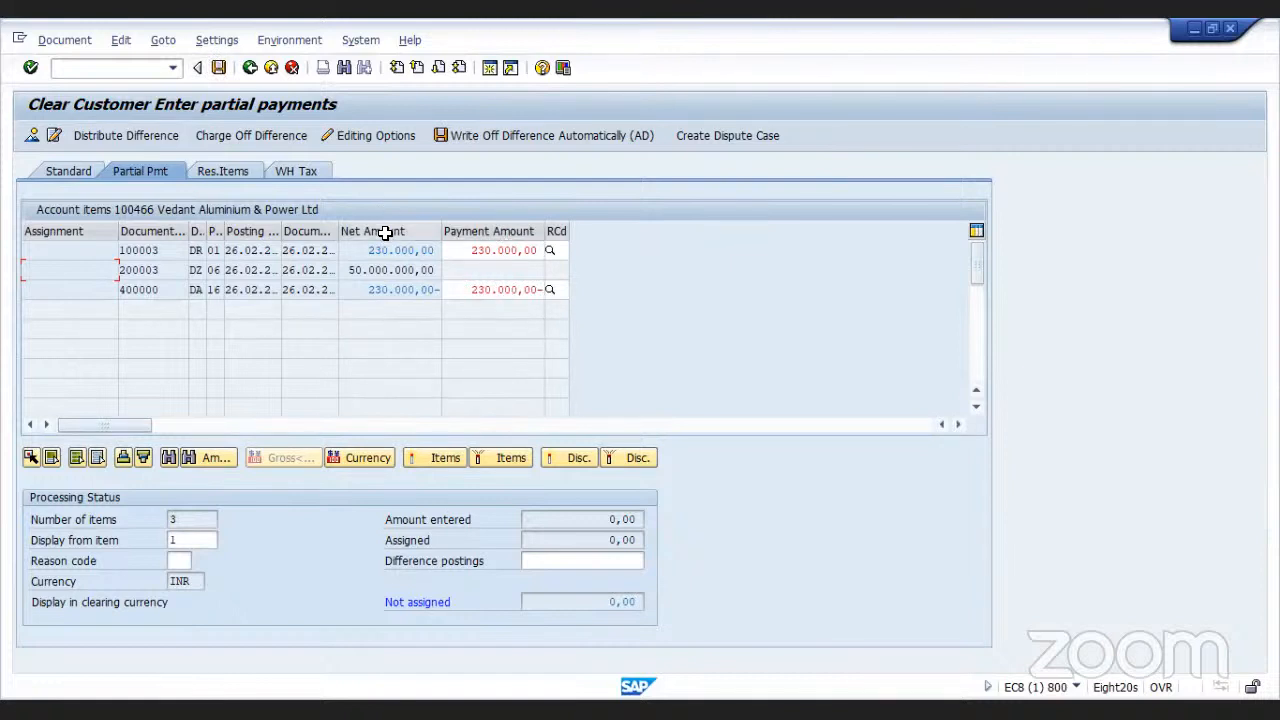
pyautogui.click(218, 69)
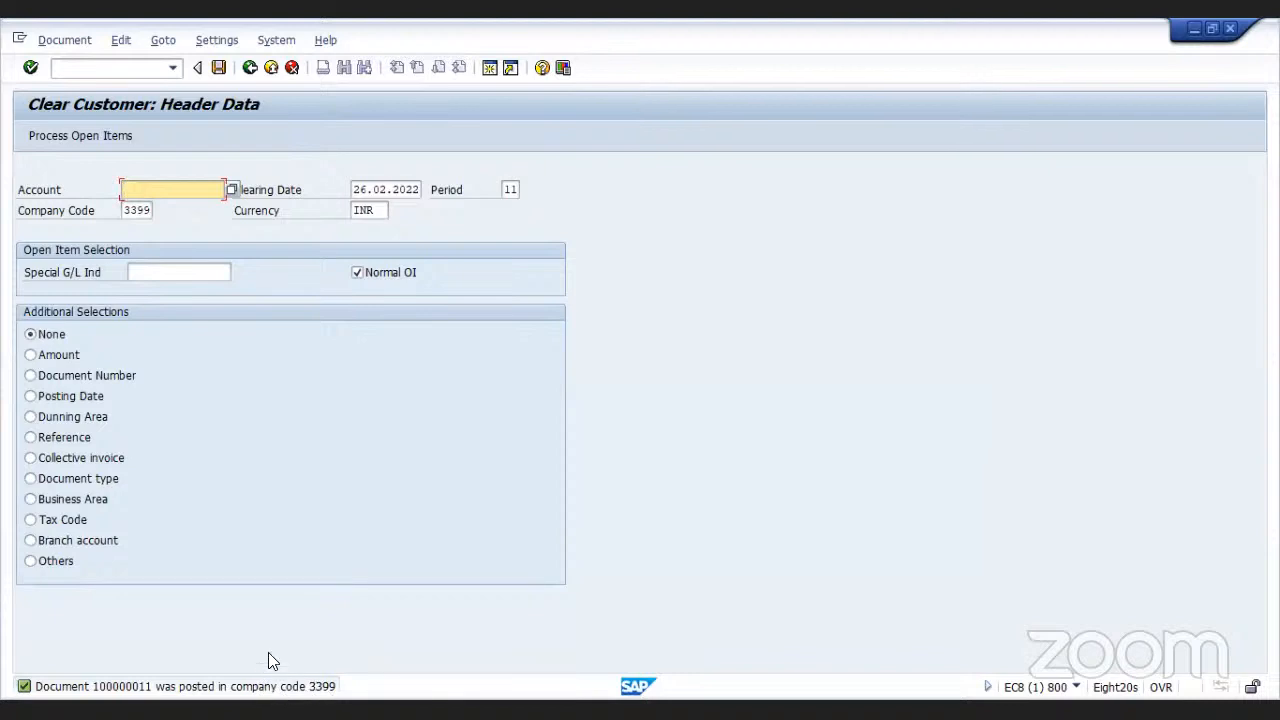
pyautogui.click(250, 68)
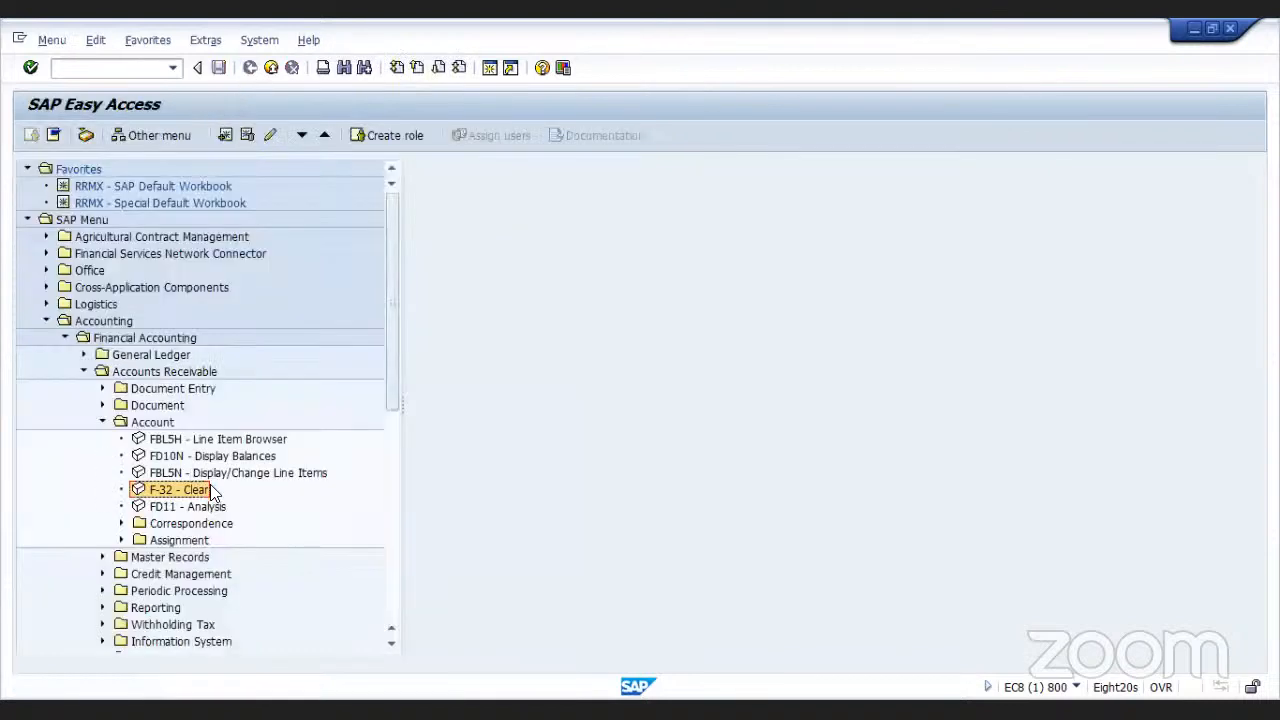
# Display the customer's balances for fiscal year 2021 and drill into period 11 line items
pyautogui.doubleClick(160, 456)
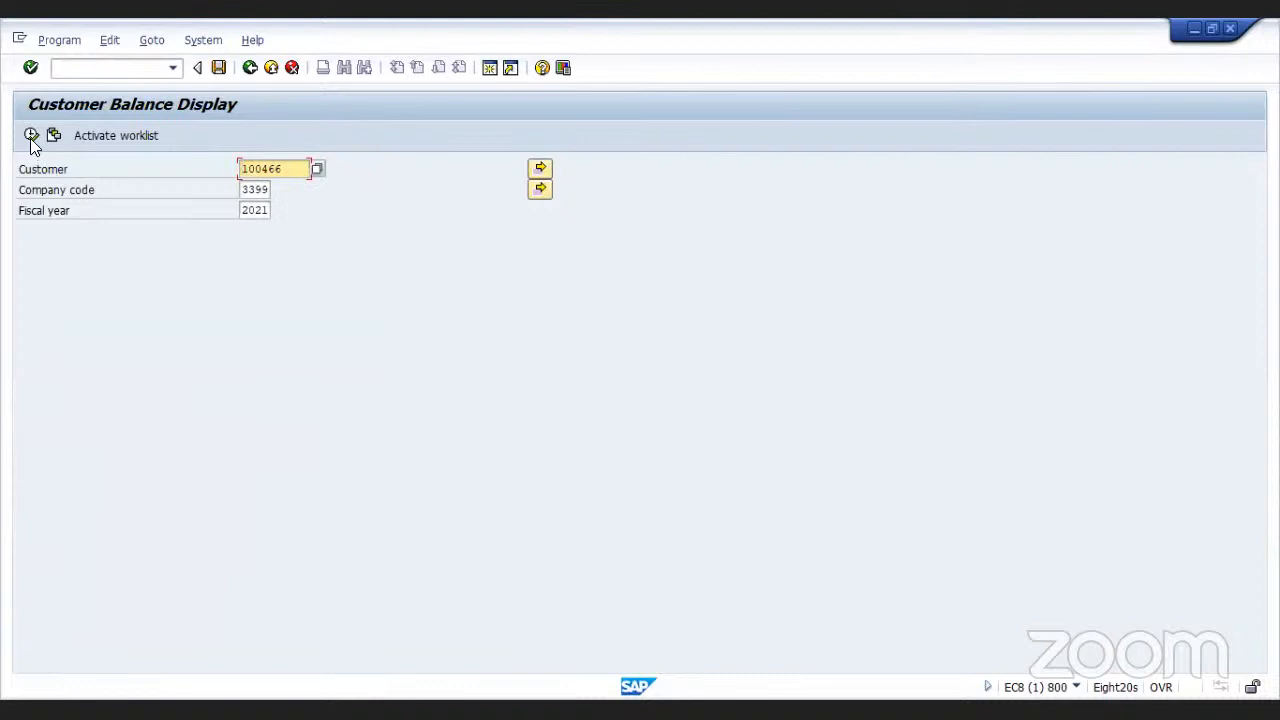
pyautogui.click(30, 136)
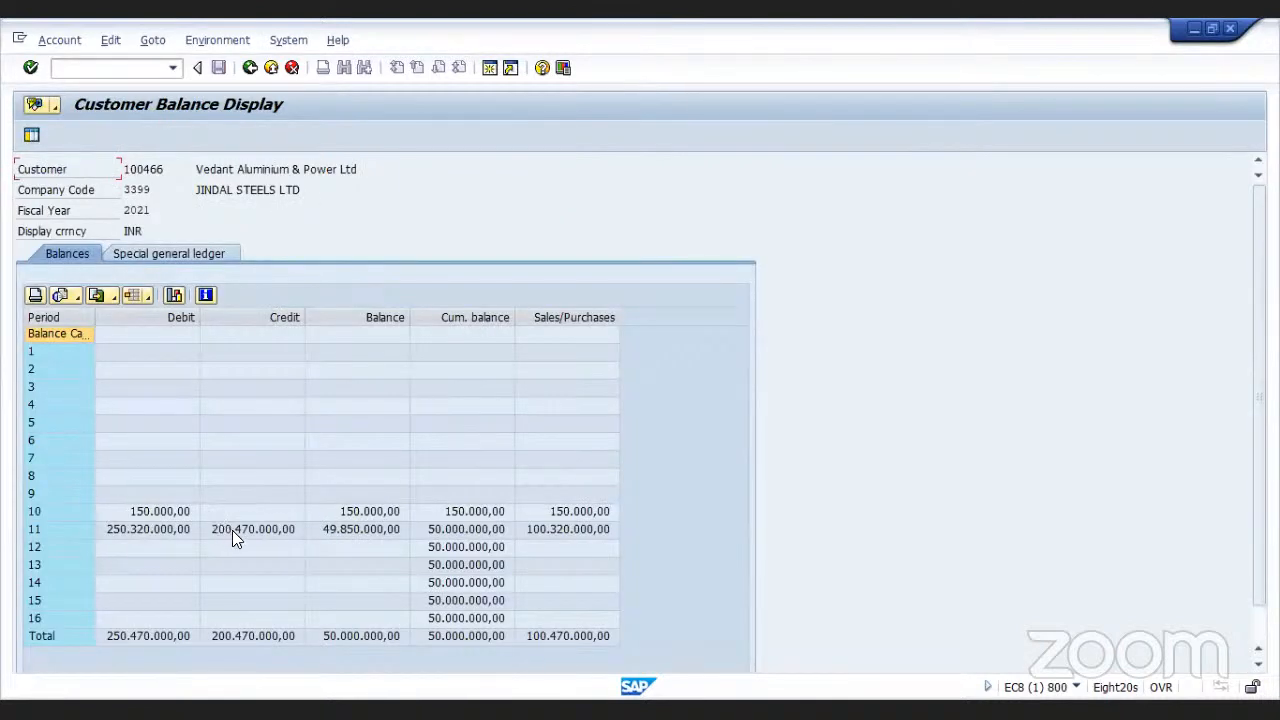
pyautogui.doubleClick(330, 531)
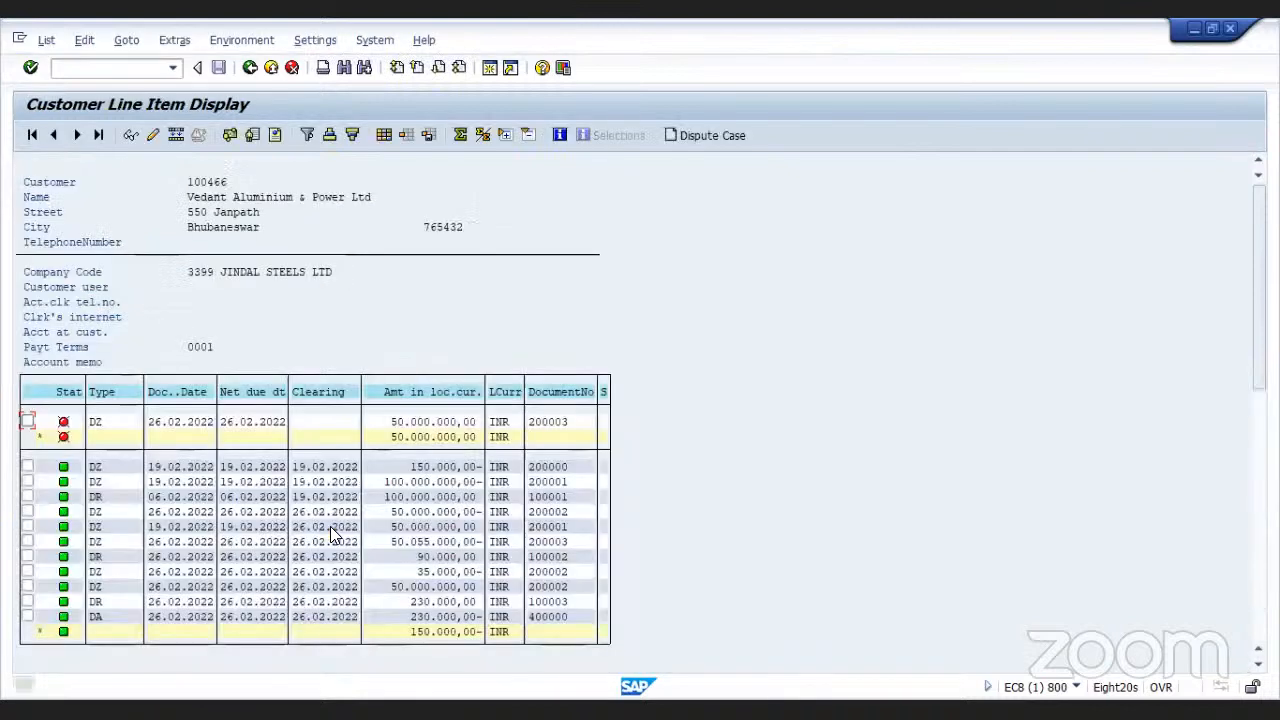